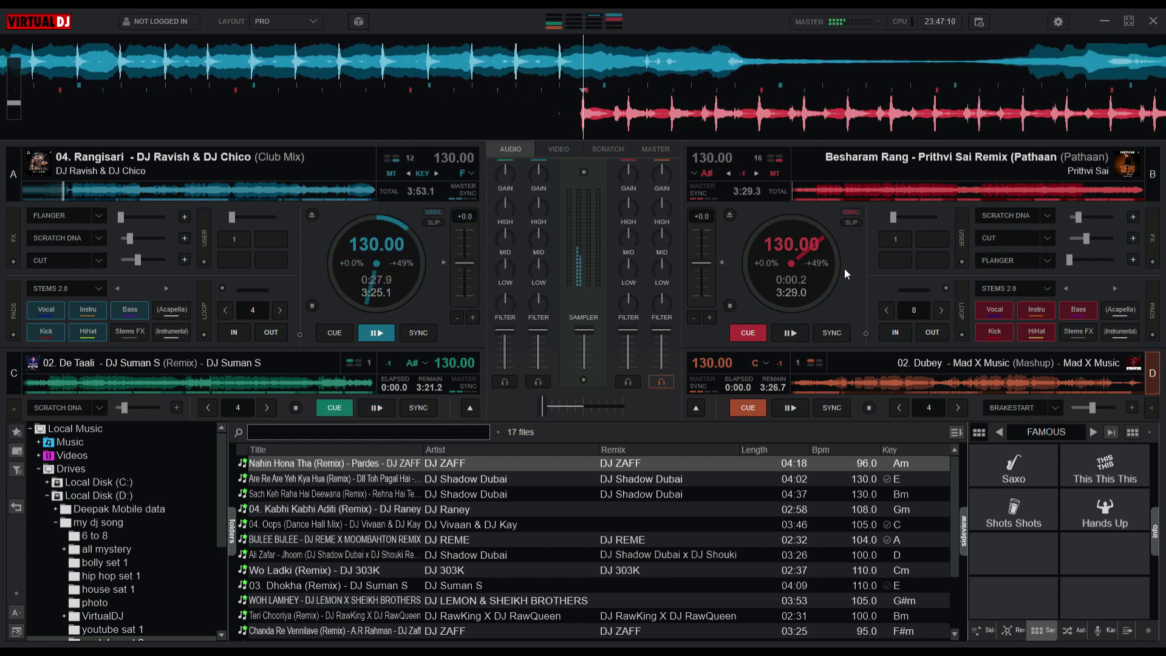
- Nudge the crossfader toward deck B twice, briefly toggling Scratch DNA on deck A
{"action": "mouse_move", "coordinate": [542, 405]}
{"action": "left_mouse_down"}
{"action": "mouse_move", "coordinate": [553, 411]}
{"action": "mouse_move", "coordinate": [542, 410]}
{"action": "left_mouse_up"}
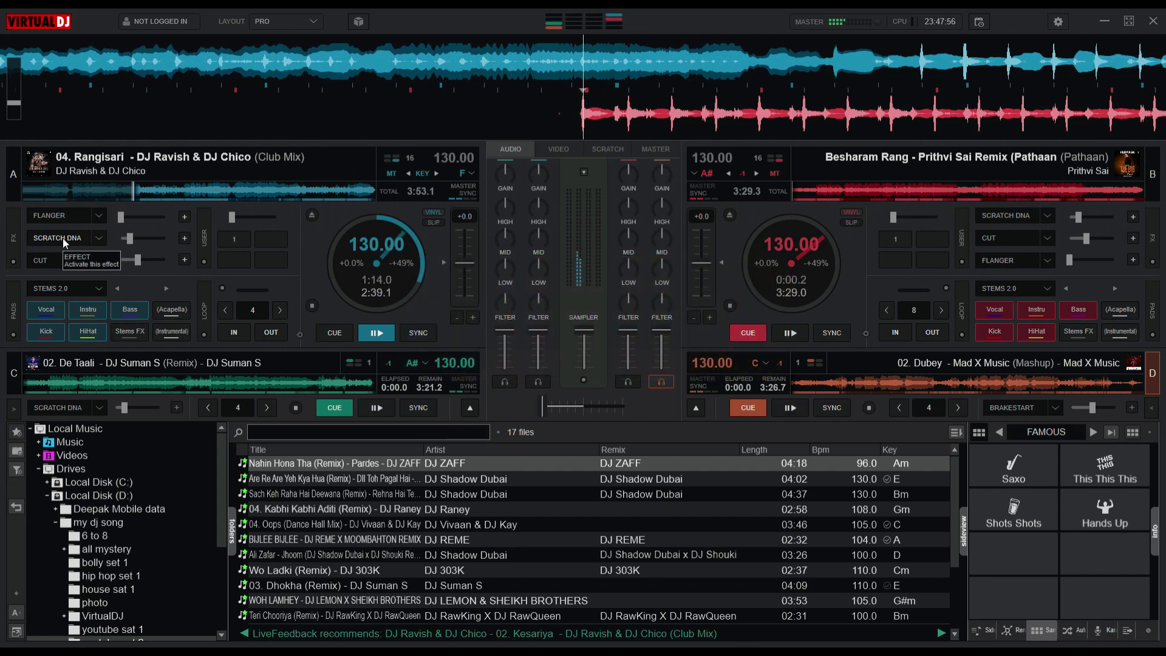
{"action": "left_click", "coordinate": [63, 238]}
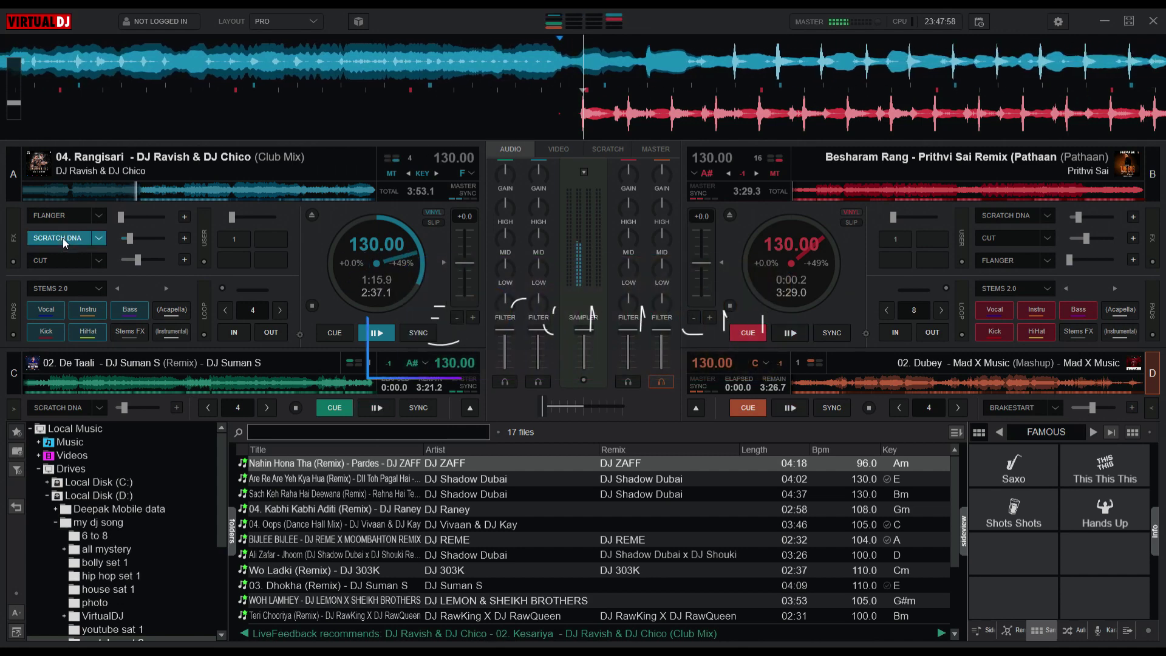
{"action": "left_click", "coordinate": [63, 238]}
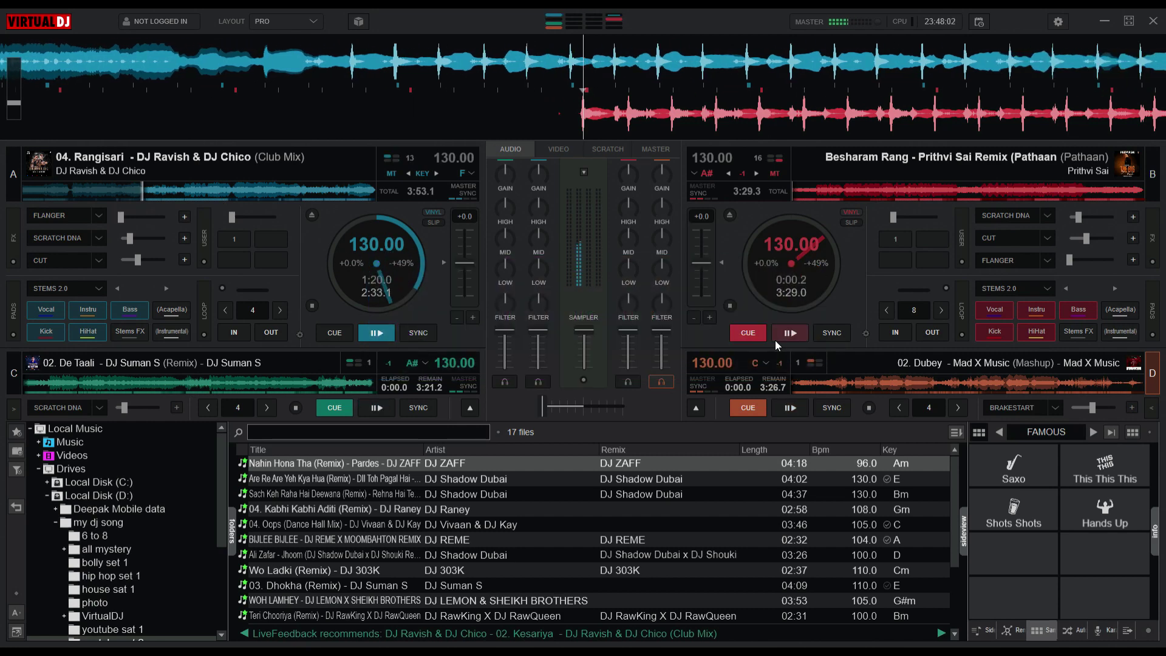
{"action": "left_click", "coordinate": [553, 404]}
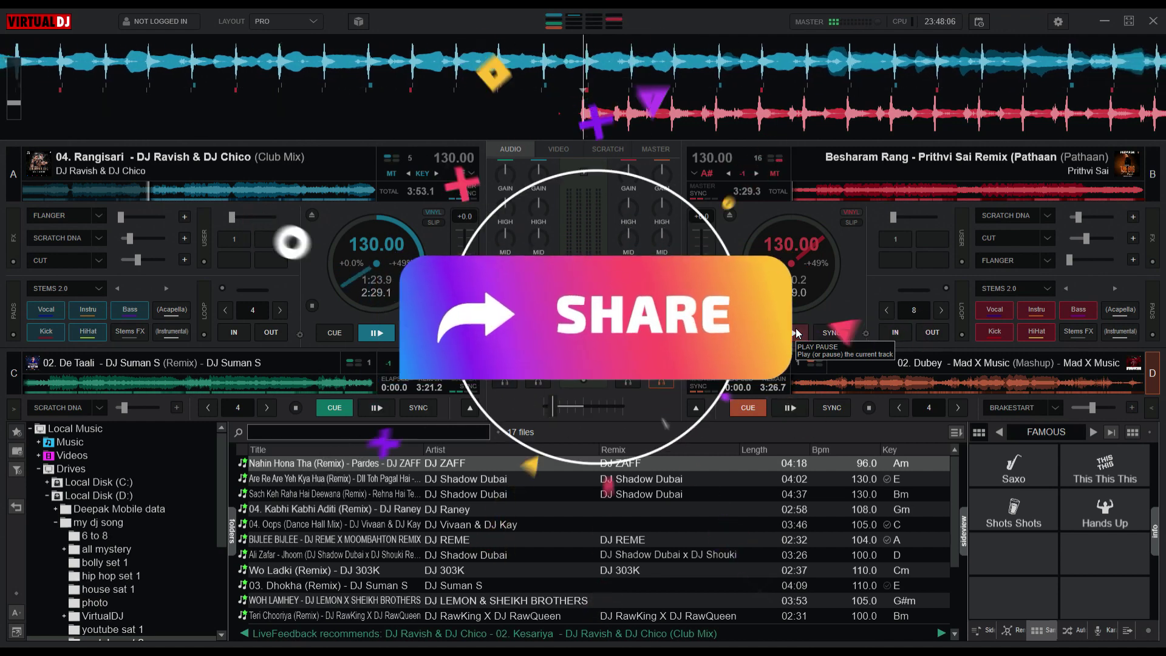
- Start Besharam Rang on deck B and sweep deck A's filter down to cut the highs
{"action": "left_click", "coordinate": [796, 333]}
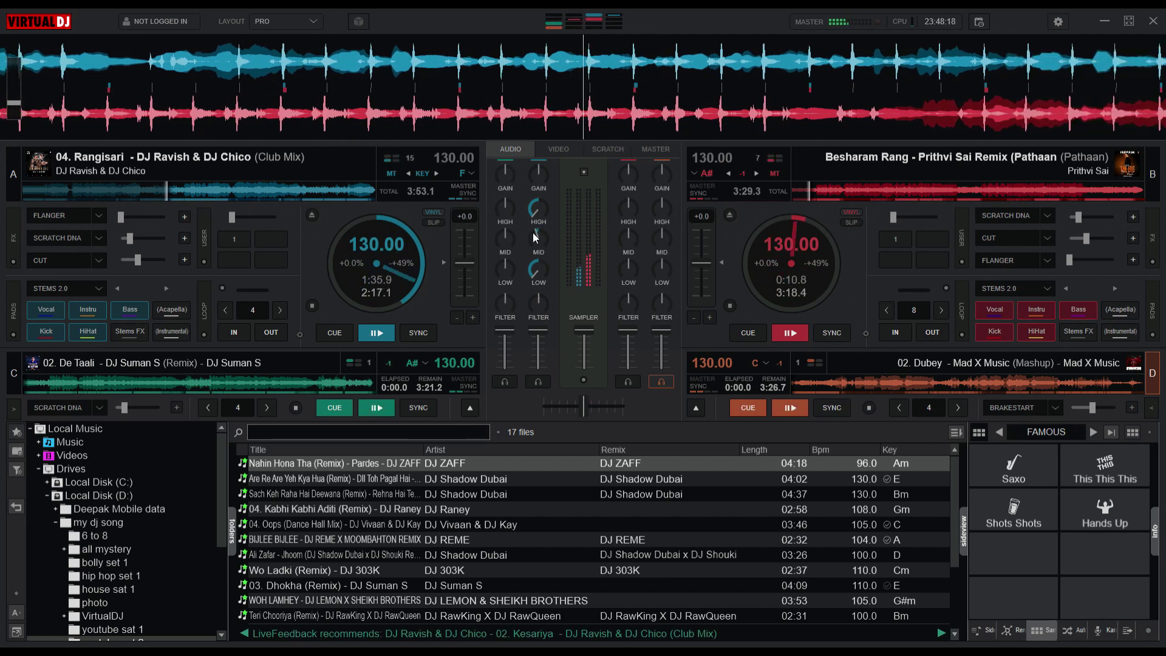
{"action": "mouse_move", "coordinate": [538, 301]}
{"action": "left_mouse_down"}
{"action": "mouse_move", "coordinate": [538, 331]}
{"action": "mouse_move", "coordinate": [542, 311]}
{"action": "left_mouse_up"}
{"action": "scroll", "coordinate": [538, 312], "scroll_direction": "down", "scroll_amount": 1}
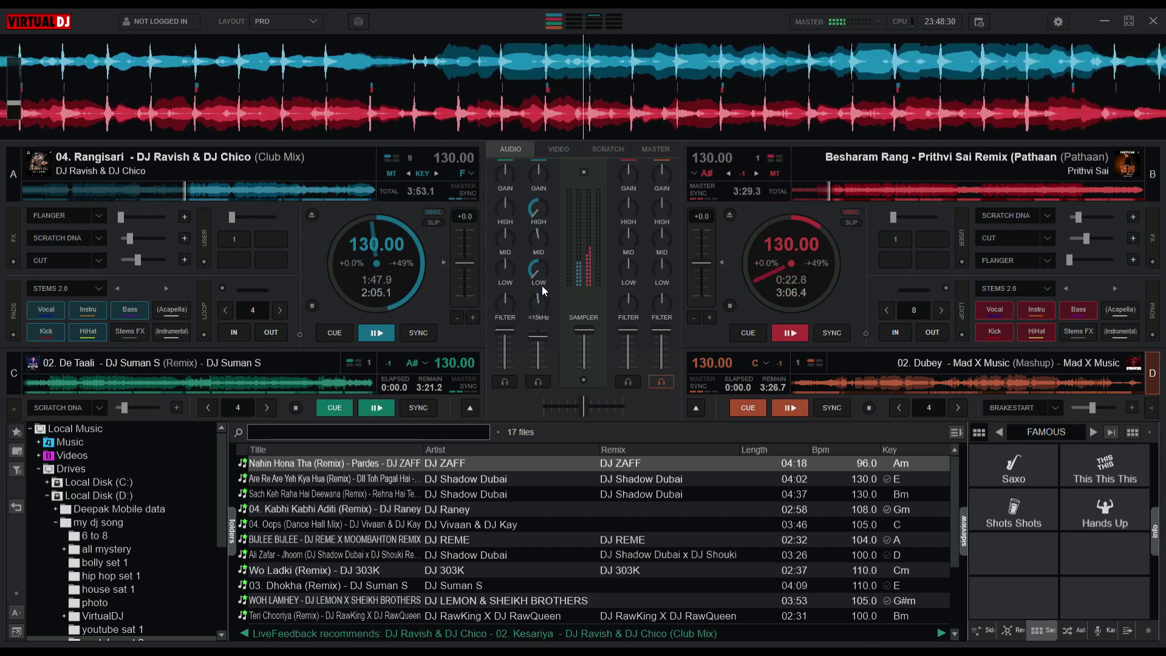
- Fade deck A fully out, recentre its bass, and load O Haseena Zulfon Wali onto it
{"action": "left_click_drag", "start_coordinate": [539, 334], "coordinate": [544, 349]}
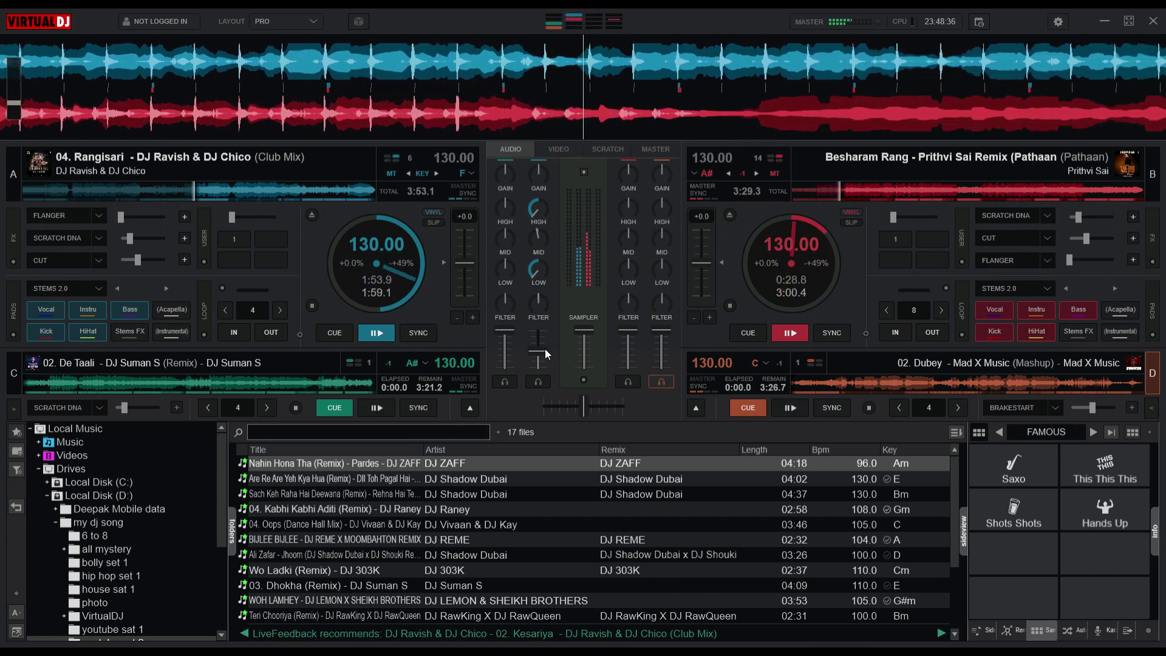
{"action": "left_click_drag", "start_coordinate": [545, 349], "coordinate": [544, 367]}
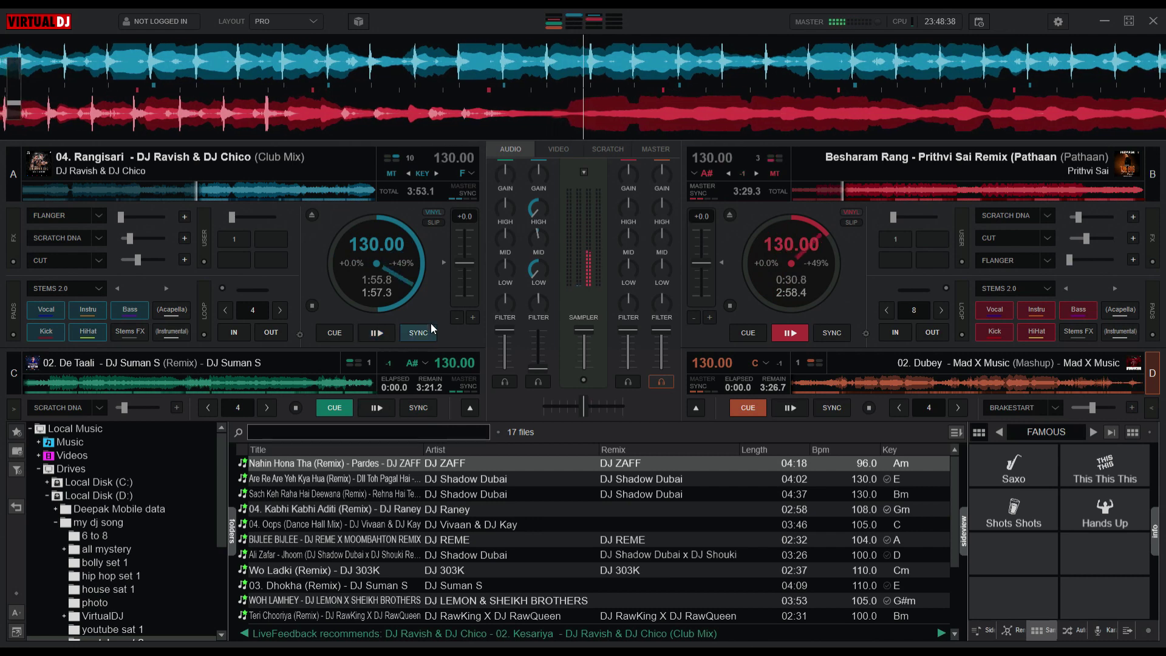
{"action": "left_click_drag", "start_coordinate": [535, 279], "coordinate": [547, 185]}
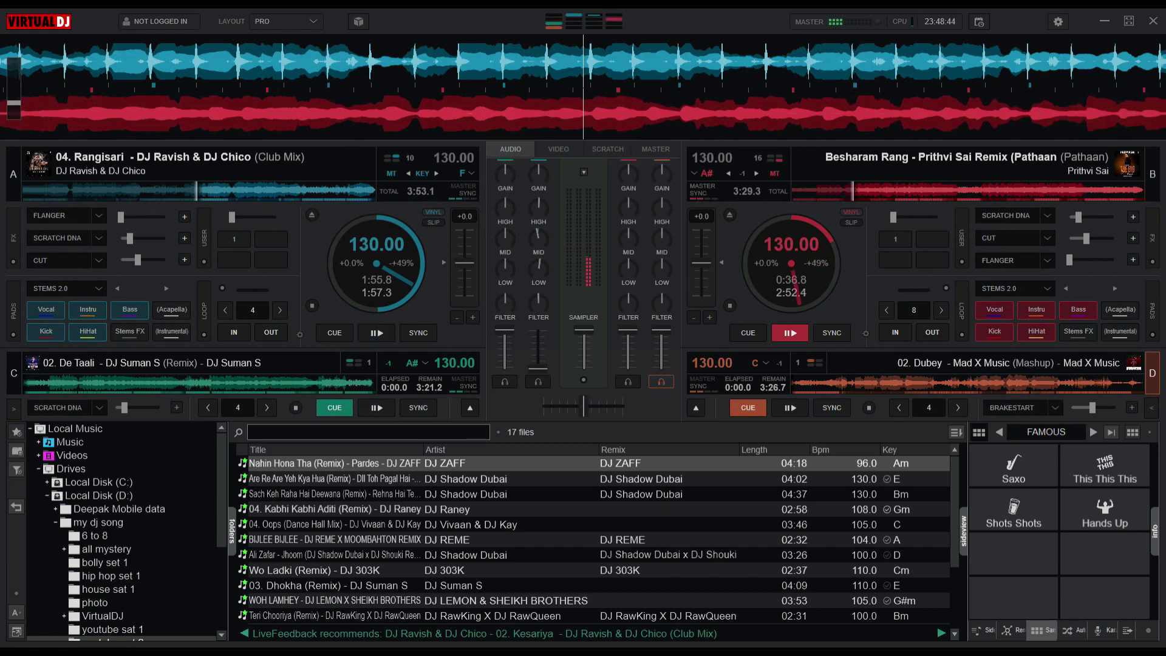
{"action": "left_click_drag", "start_coordinate": [307, 583], "coordinate": [398, 248]}
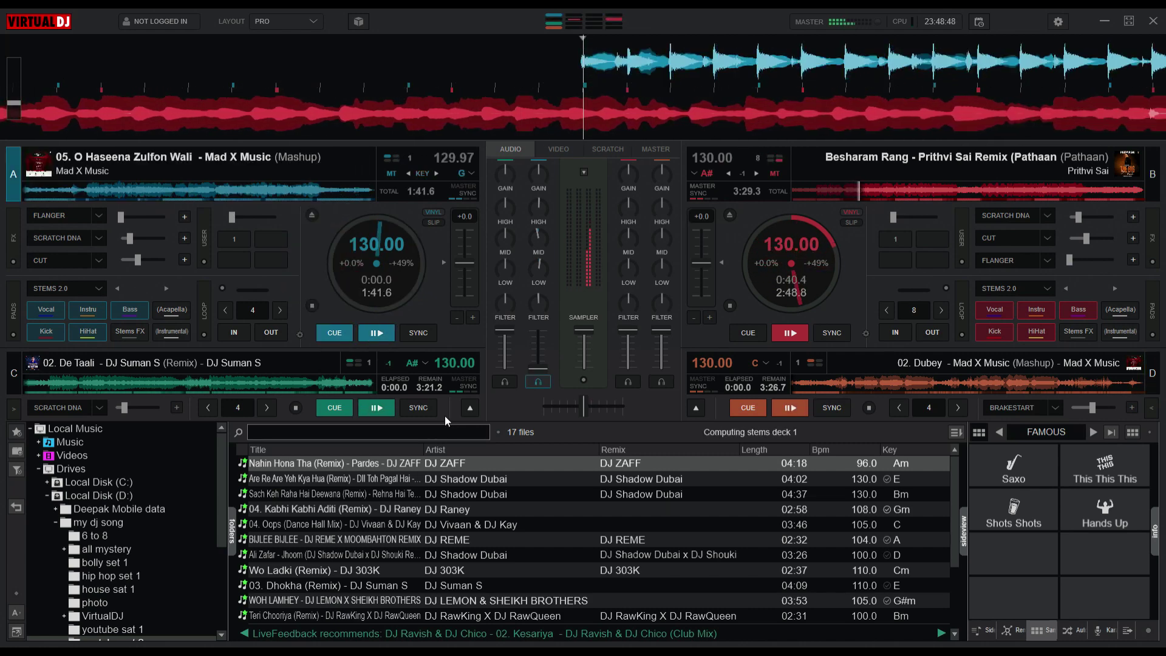
- Swap deck C to the top, raise its fader, reset its EQ, and start De Taali
{"action": "left_click", "coordinate": [468, 408]}
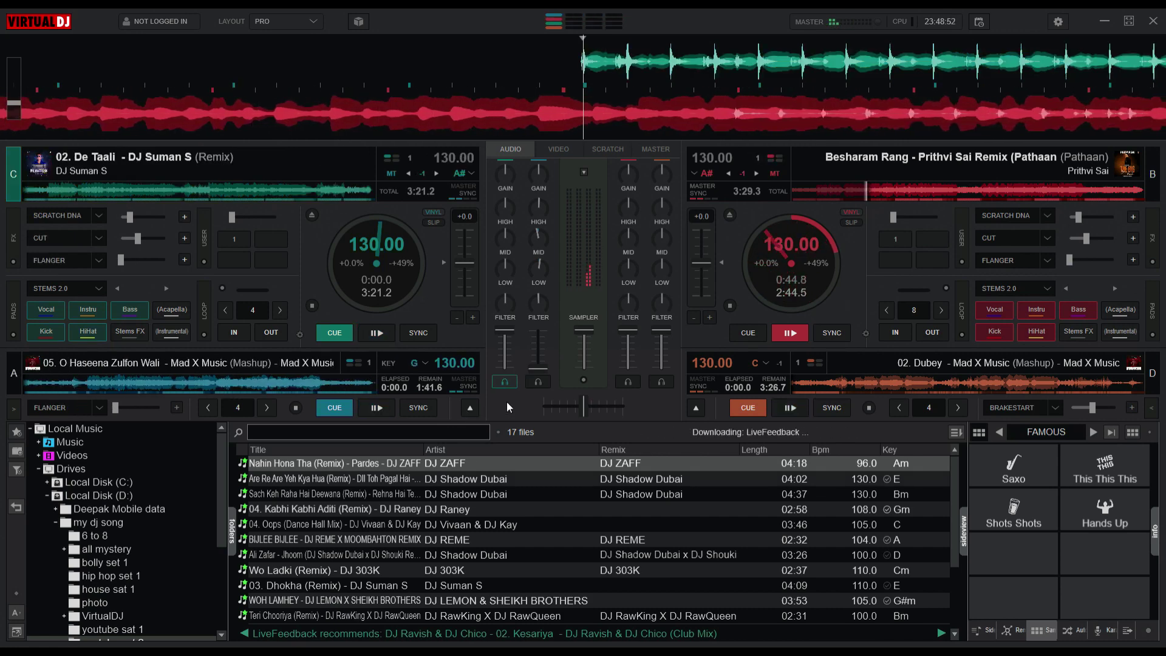
{"action": "left_click_drag", "start_coordinate": [538, 367], "coordinate": [545, 290]}
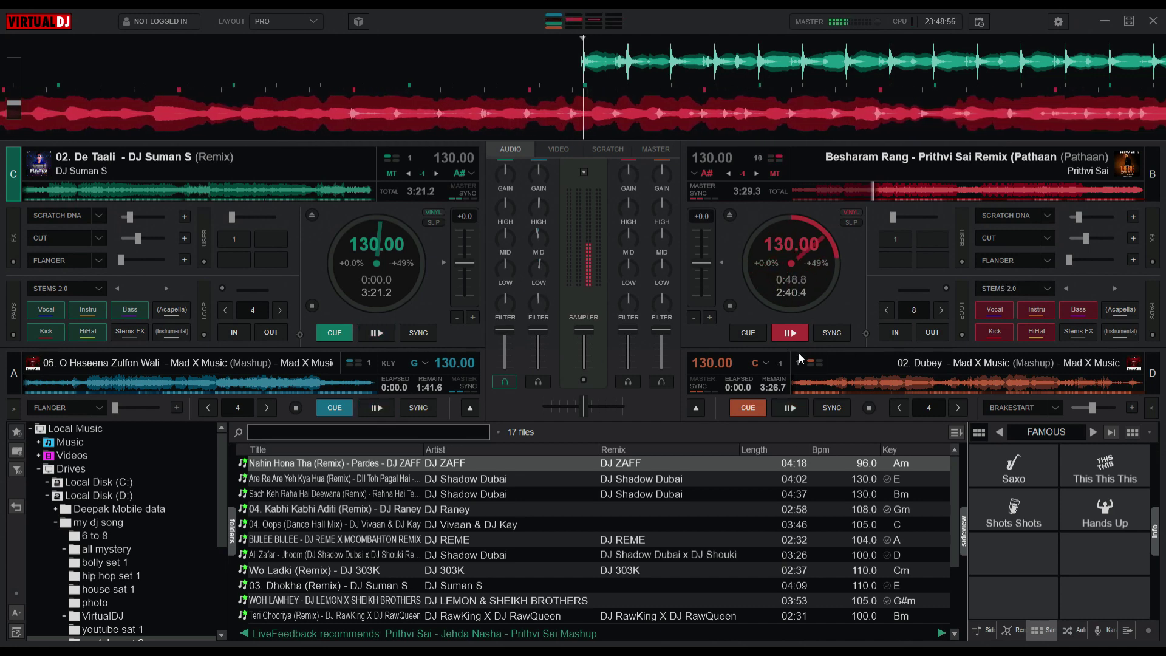
{"action": "left_click_drag", "start_coordinate": [583, 405], "coordinate": [659, 409]}
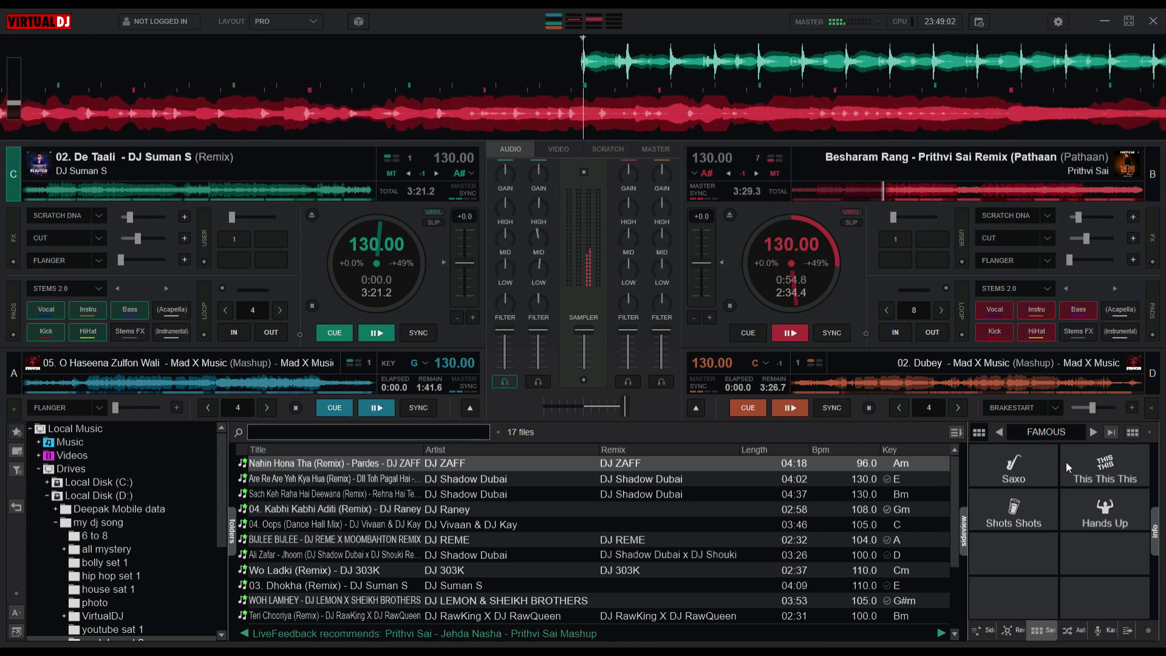
{"action": "left_click_drag", "start_coordinate": [625, 417], "coordinate": [610, 406]}
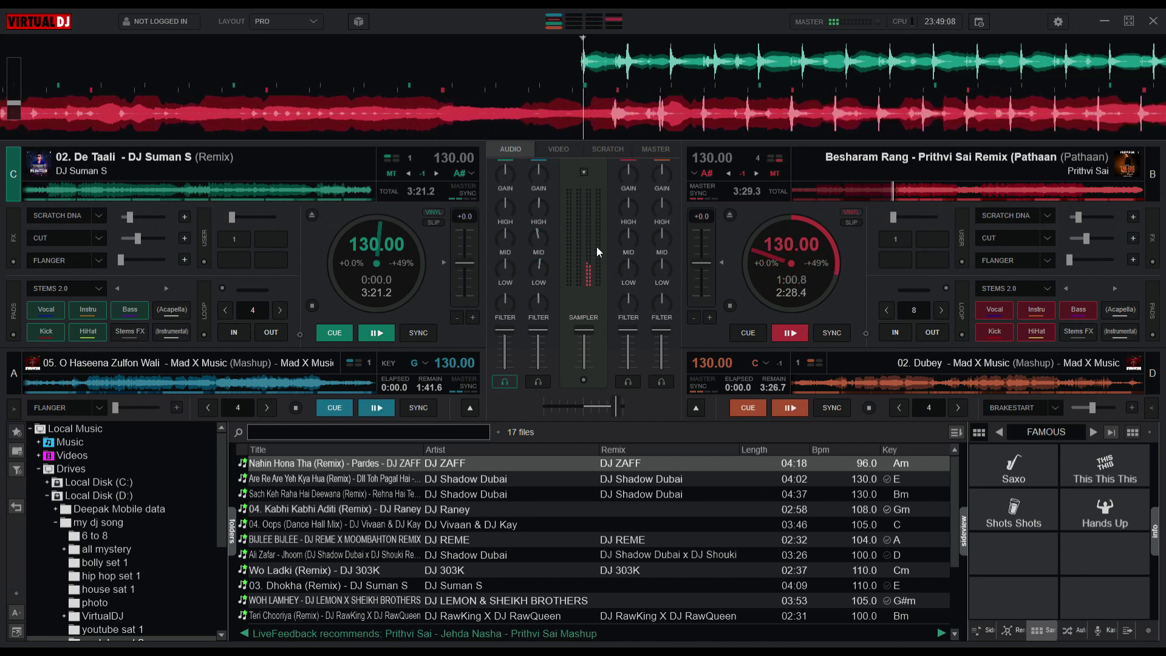
{"action": "double_click", "coordinate": [539, 246]}
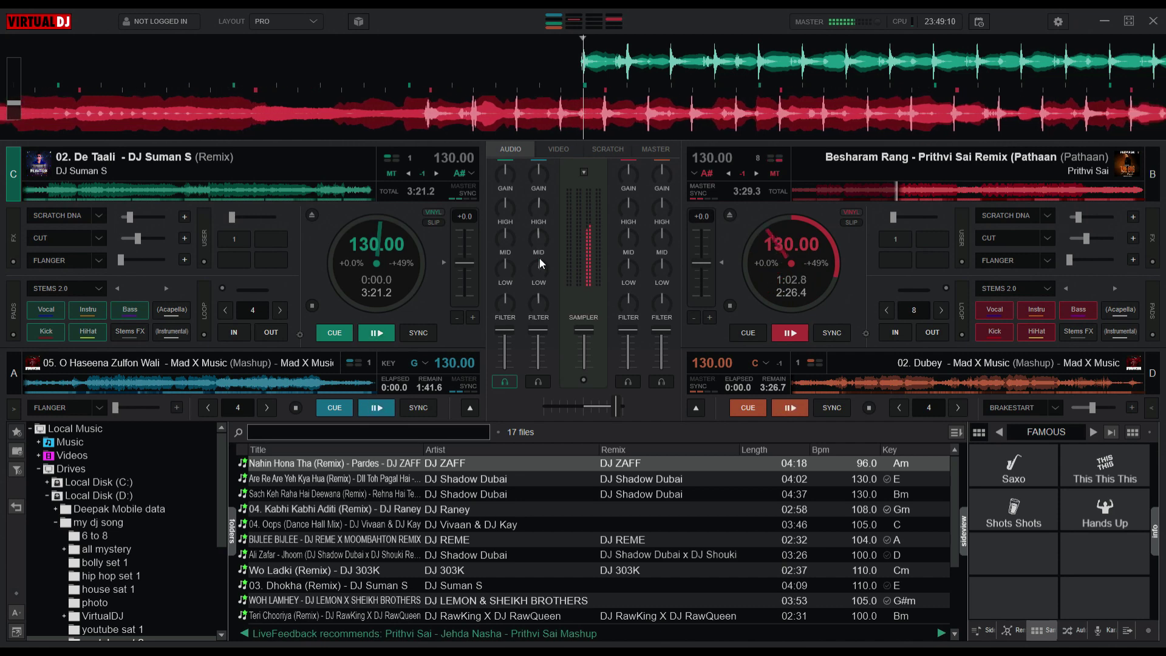
{"action": "double_click", "coordinate": [539, 265]}
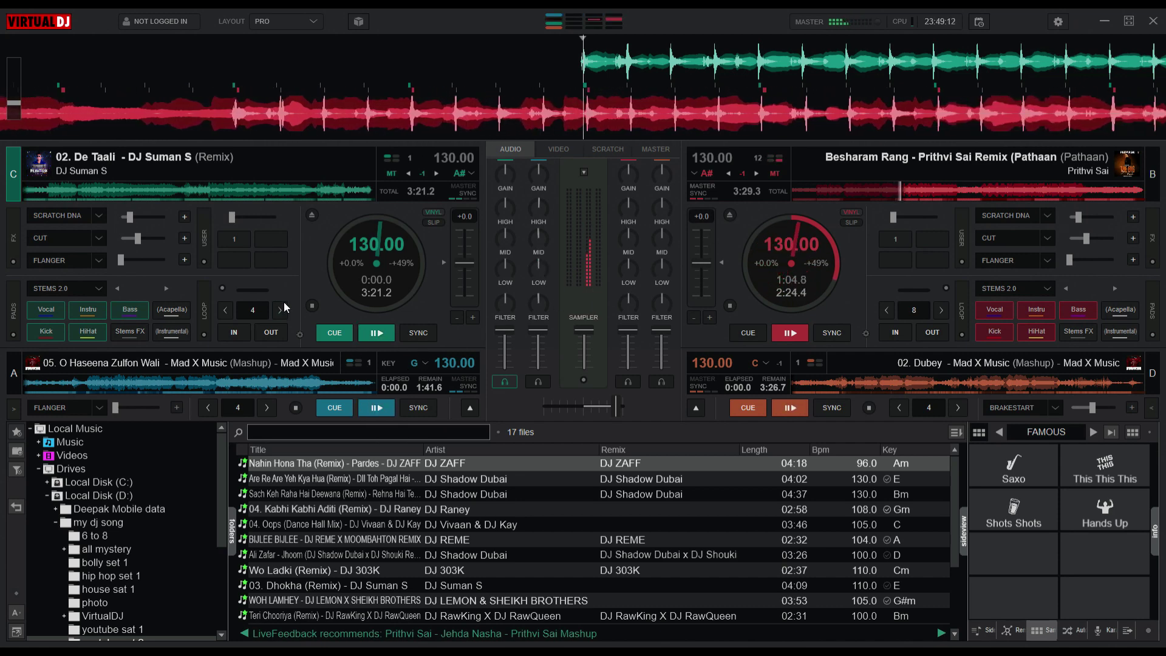
{"action": "left_click", "coordinate": [377, 333]}
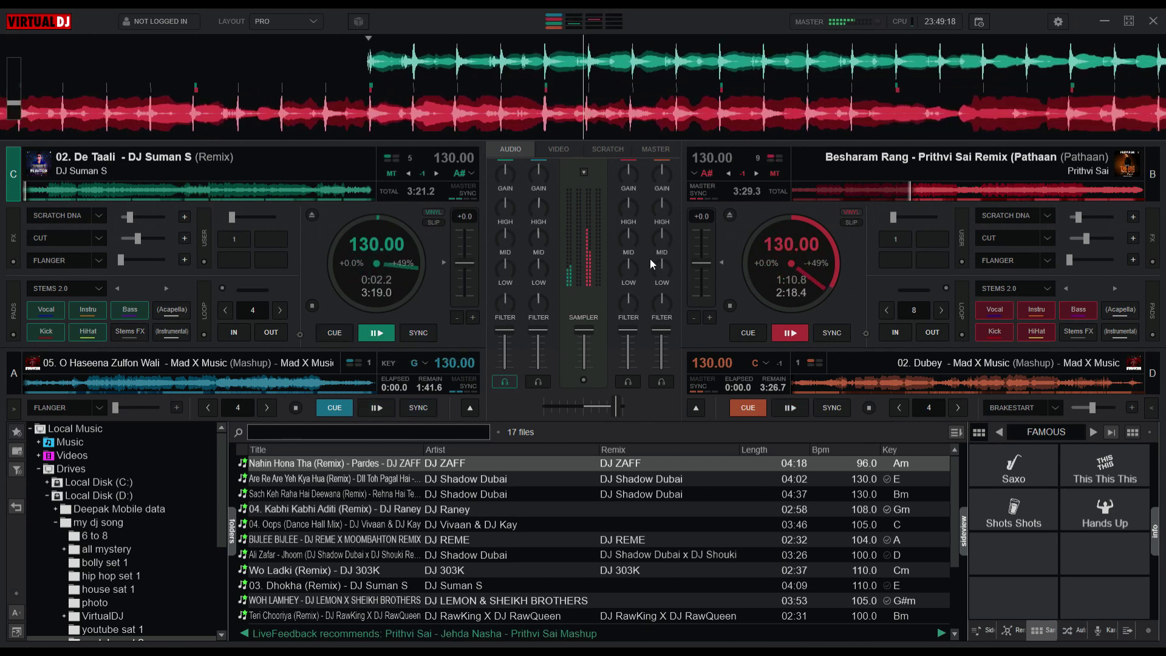
- Cut deck B's bass and highs, centre the crossfader, fade Besharam Rang out and stop it
{"action": "left_click_drag", "start_coordinate": [628, 268], "coordinate": [630, 329]}
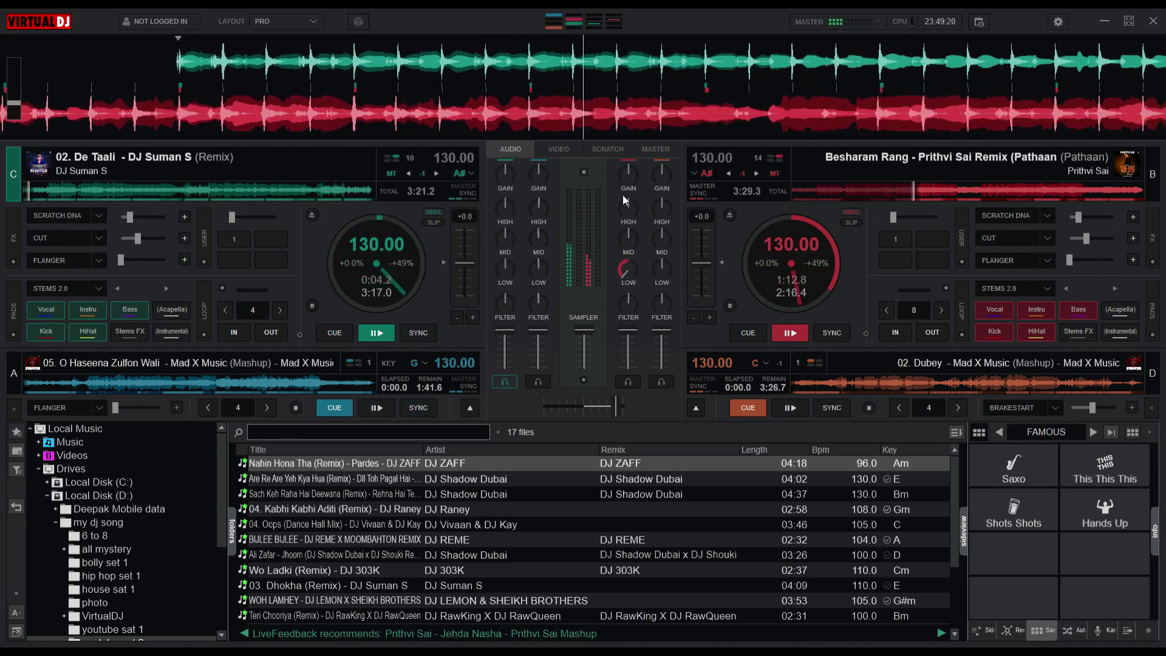
{"action": "left_click_drag", "start_coordinate": [628, 203], "coordinate": [616, 314]}
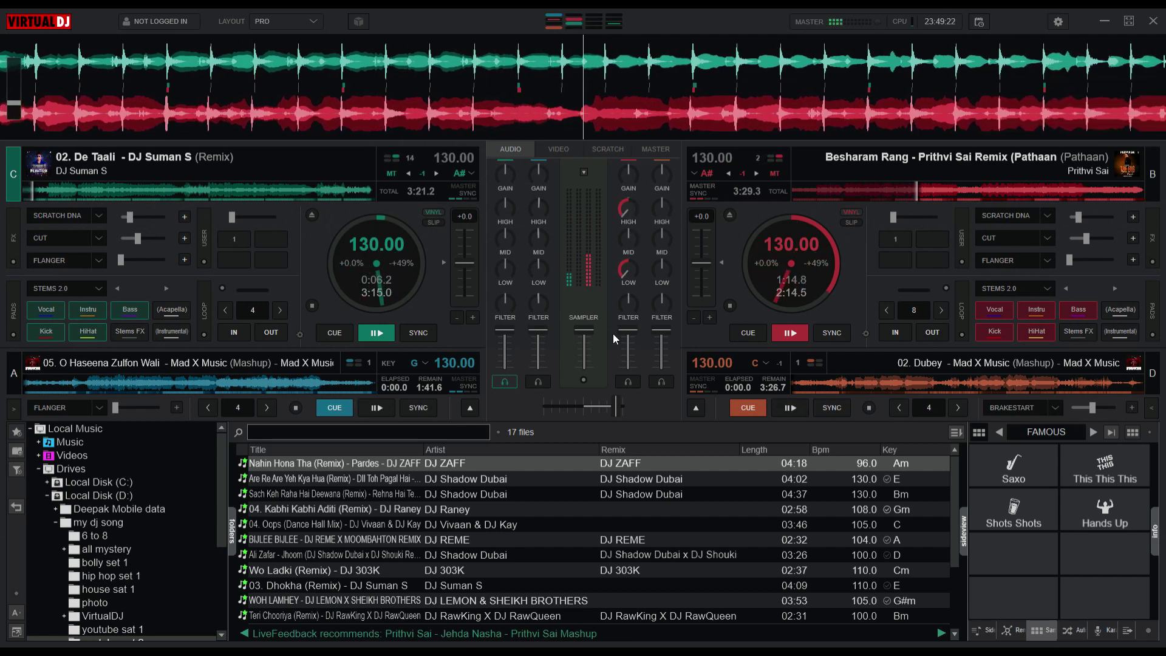
{"action": "left_click_drag", "start_coordinate": [616, 405], "coordinate": [584, 406]}
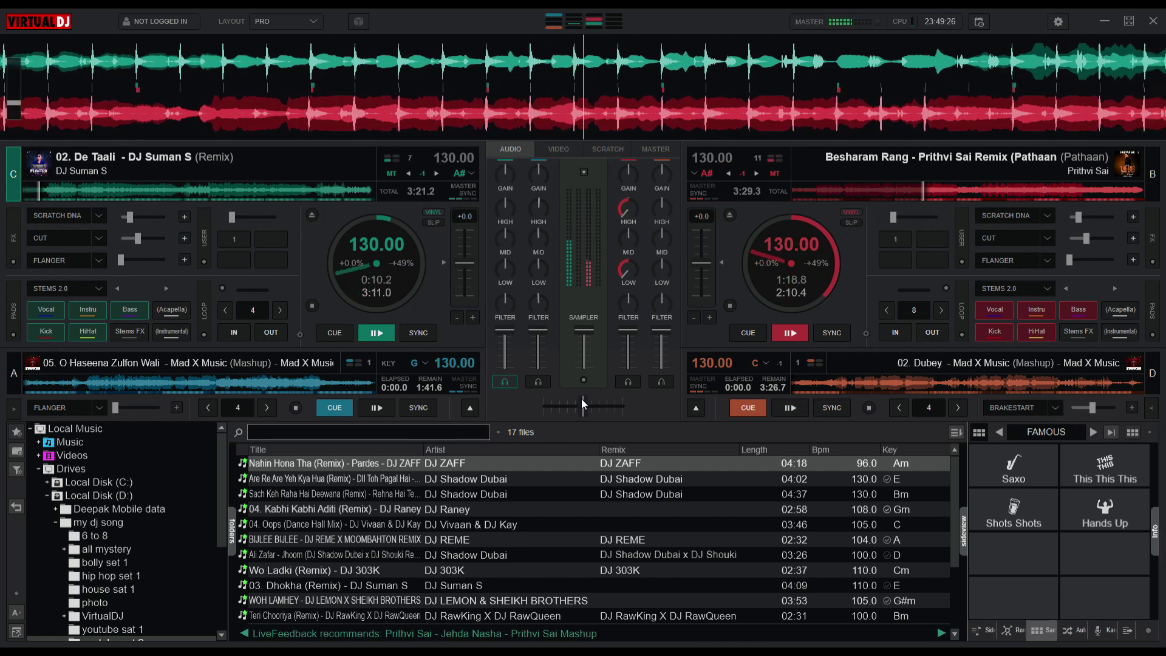
{"action": "mouse_move", "coordinate": [626, 331]}
{"action": "left_mouse_down"}
{"action": "mouse_move", "coordinate": [627, 350]}
{"action": "mouse_move", "coordinate": [626, 340]}
{"action": "left_mouse_up"}
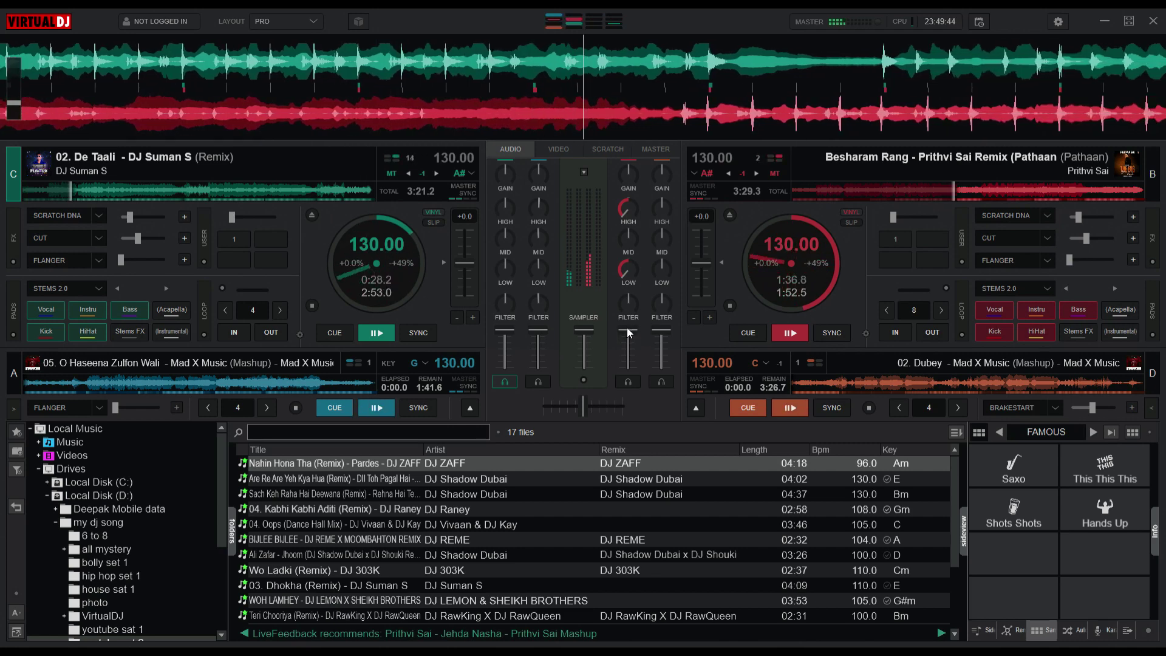
{"action": "left_click_drag", "start_coordinate": [629, 332], "coordinate": [632, 401]}
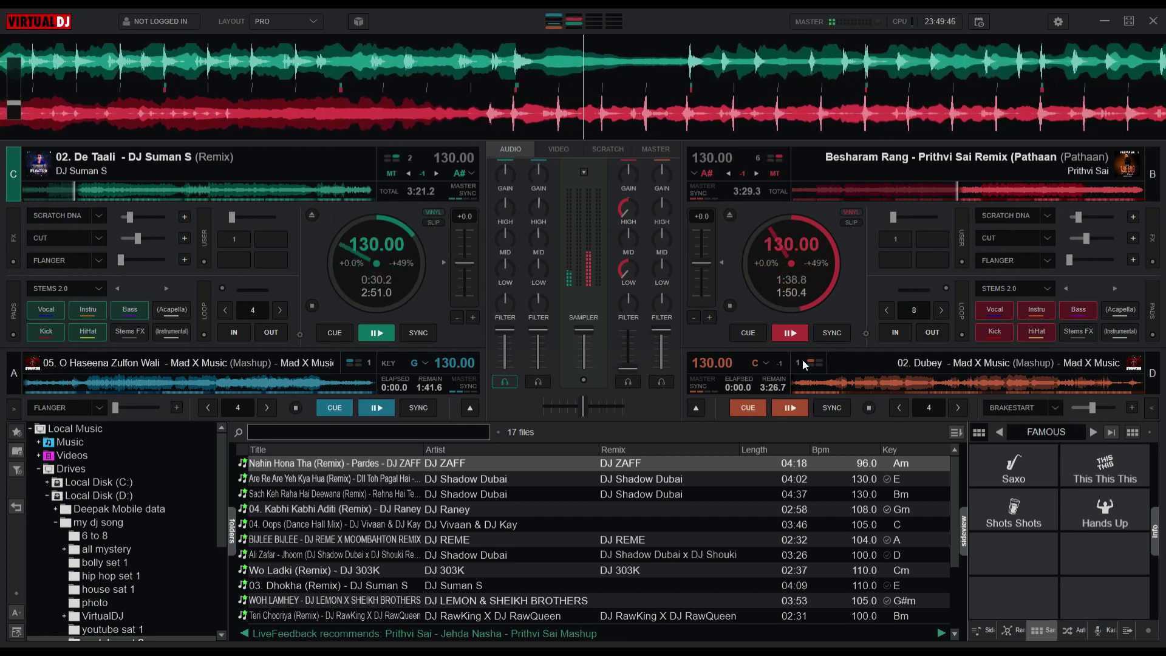
{"action": "left_click", "coordinate": [792, 337]}
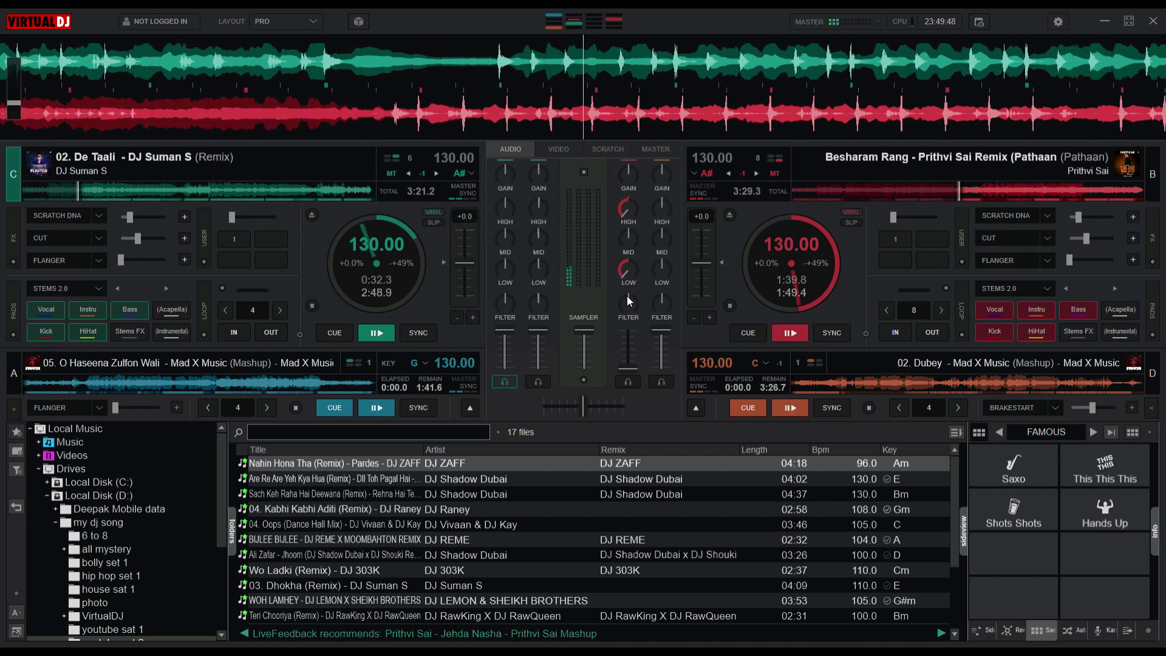
- Restore deck B's bass and high EQ, raise deck D's fader, and load Jumma Chumma onto deck B
{"action": "left_click_drag", "start_coordinate": [627, 270], "coordinate": [630, 255]}
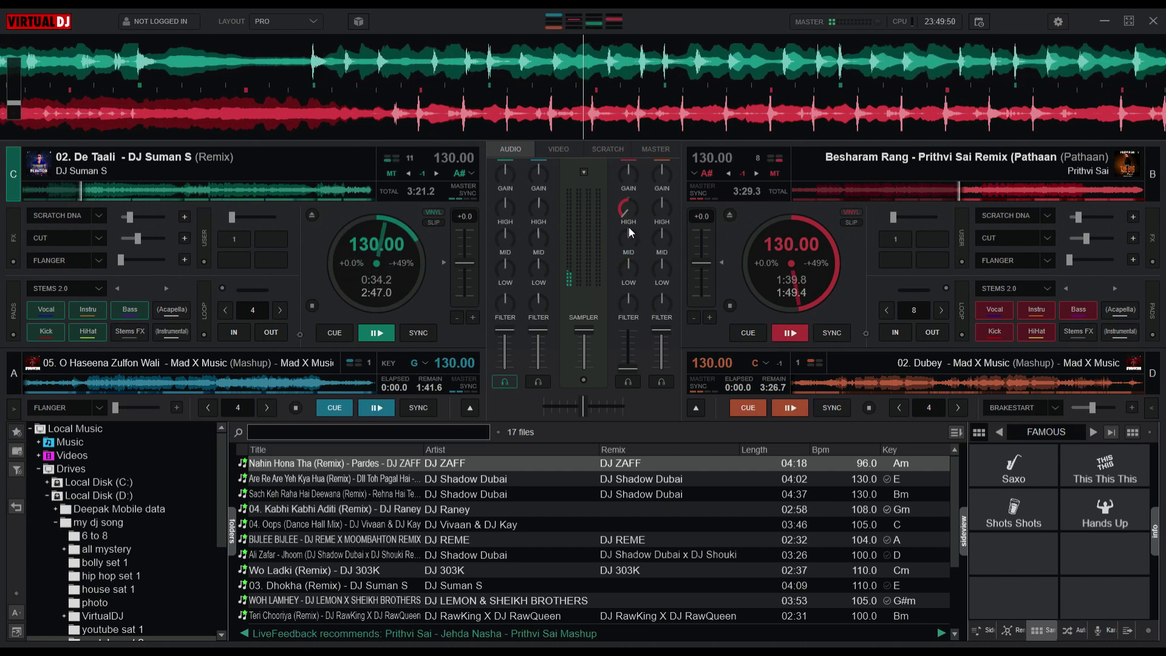
{"action": "left_click_drag", "start_coordinate": [627, 211], "coordinate": [625, 200]}
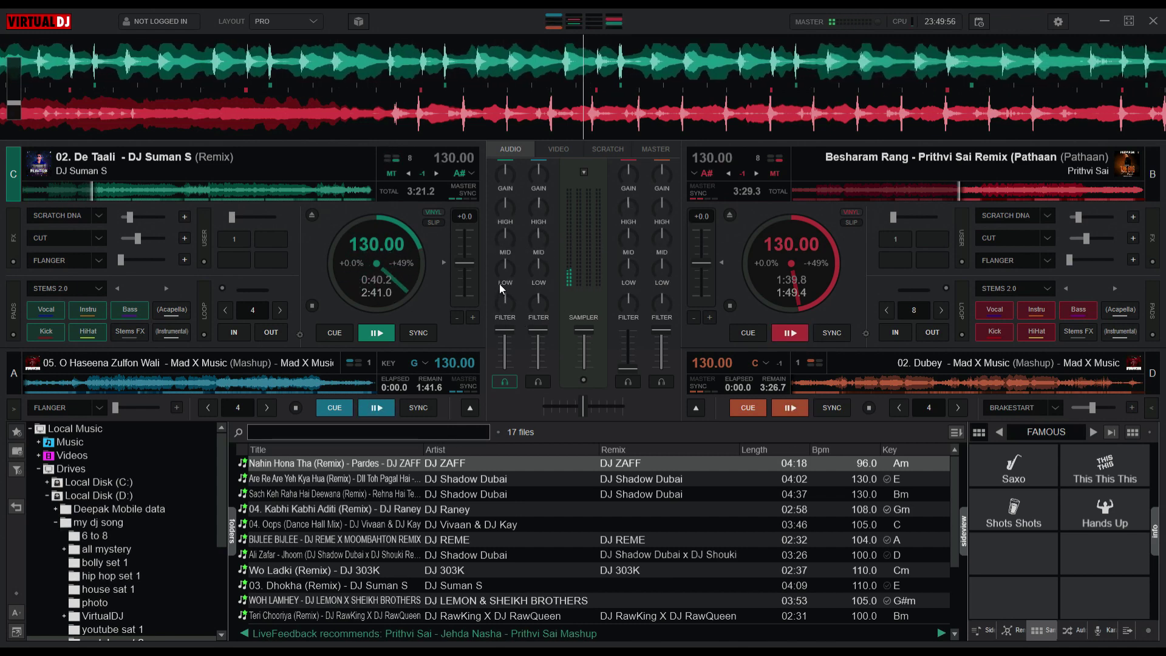
{"action": "left_click_drag", "start_coordinate": [582, 407], "coordinate": [571, 407]}
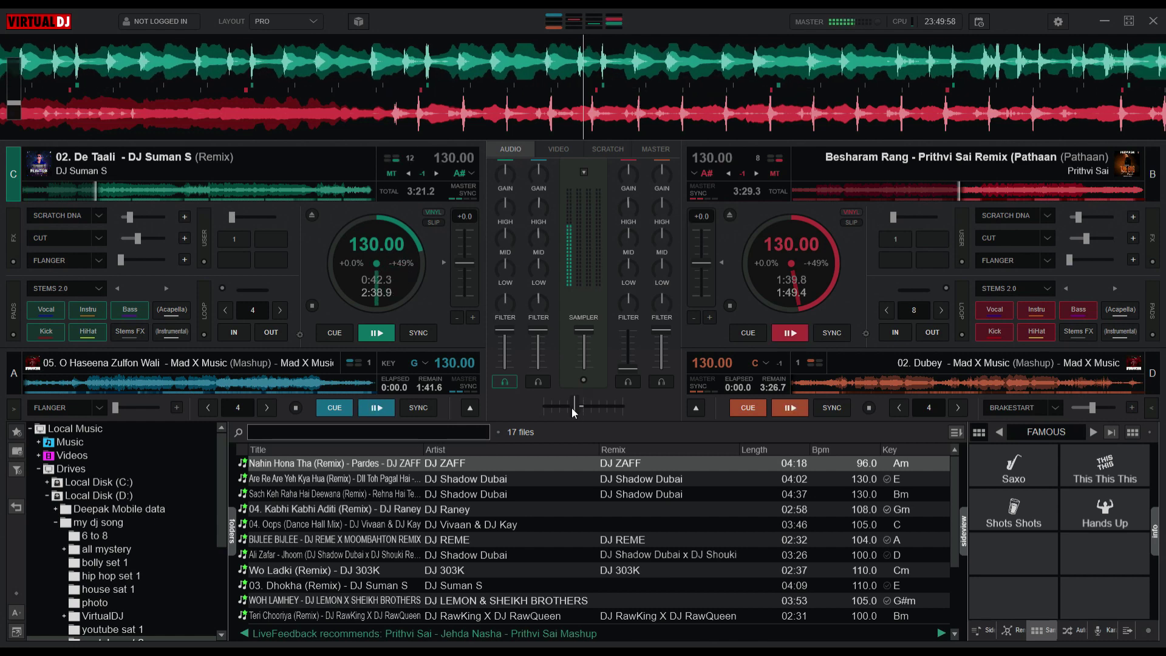
{"action": "left_click_drag", "start_coordinate": [633, 349], "coordinate": [632, 311]}
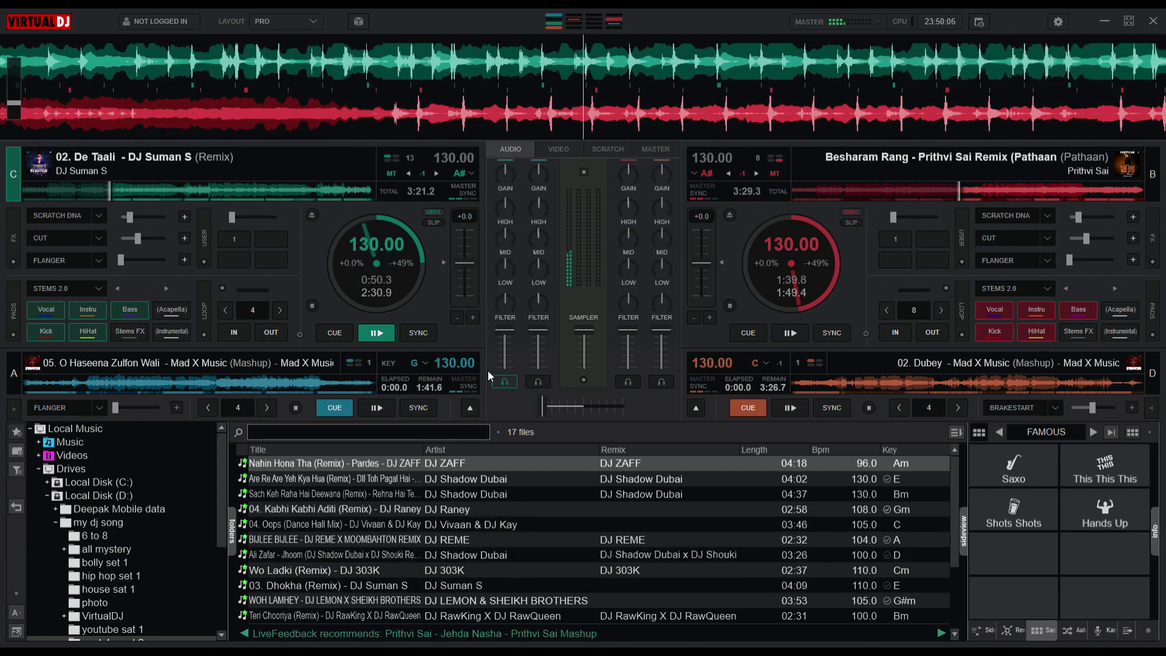
{"action": "left_click_drag", "start_coordinate": [566, 328], "coordinate": [831, 271]}
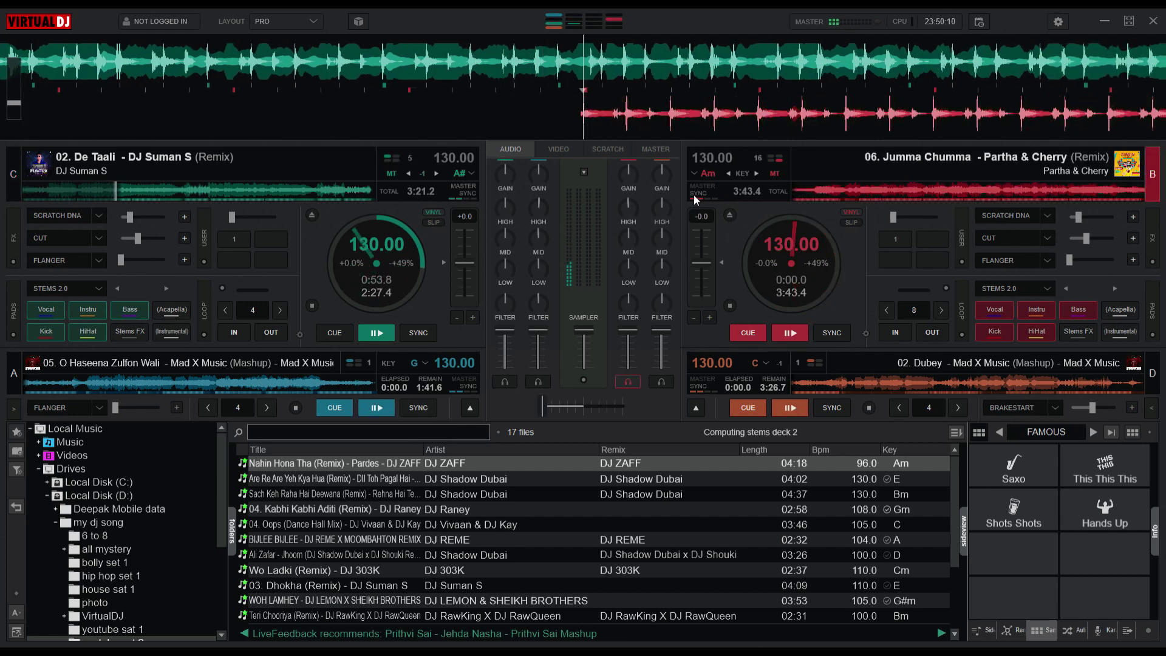
- Bring deck D up, speed Dubey to about 141 BPM, sync De Taali, and briefly apply a 79% flanger
{"action": "left_click", "coordinate": [695, 407]}
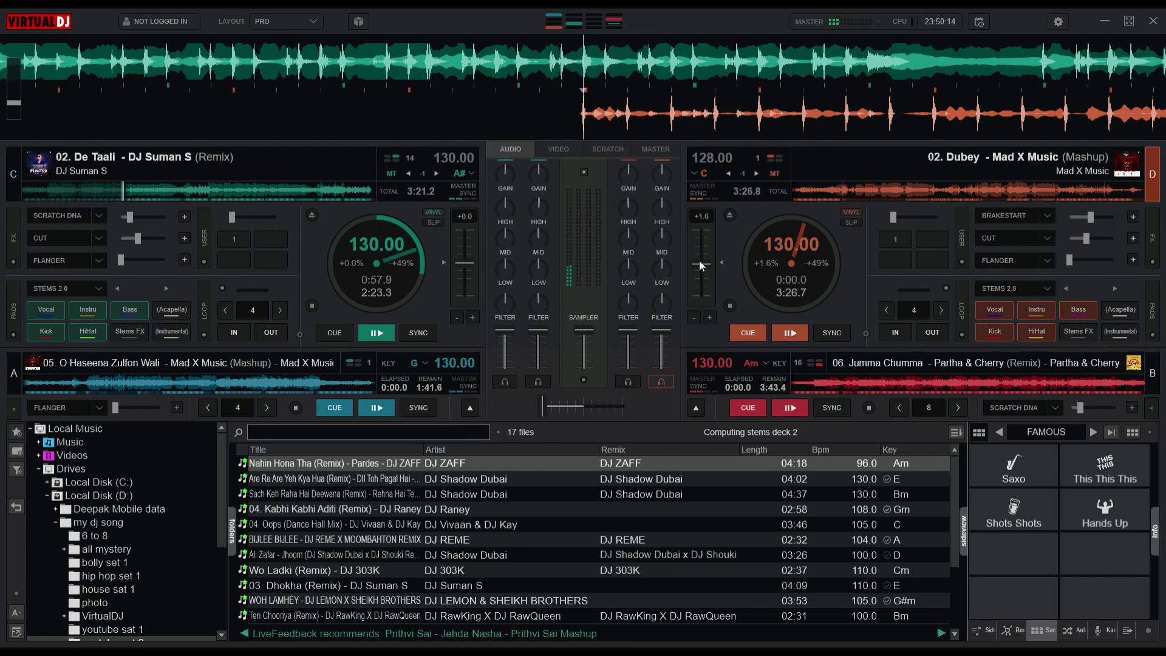
{"action": "left_click_drag", "start_coordinate": [698, 261], "coordinate": [705, 268]}
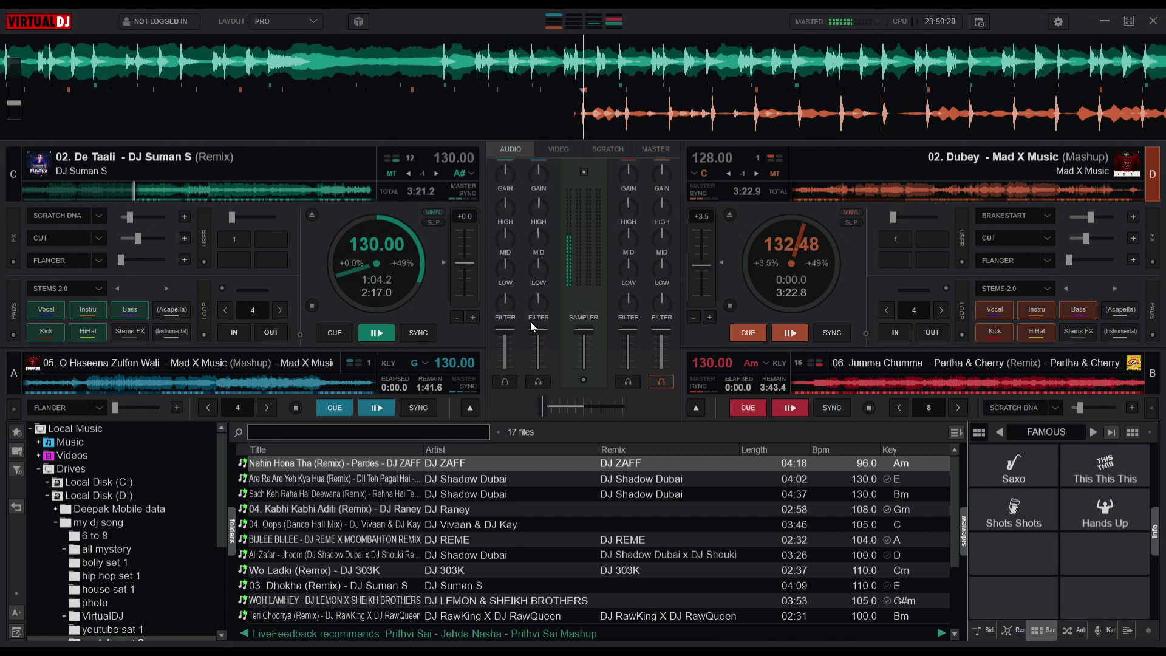
{"action": "left_click", "coordinate": [423, 331]}
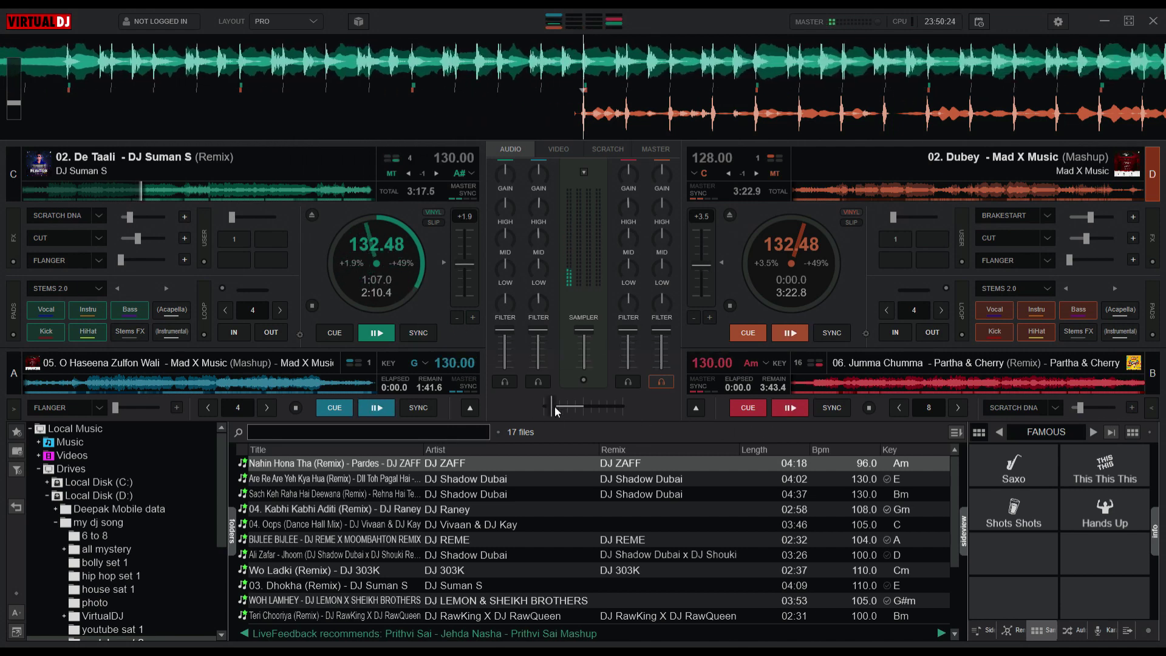
{"action": "left_click_drag", "start_coordinate": [555, 406], "coordinate": [616, 398]}
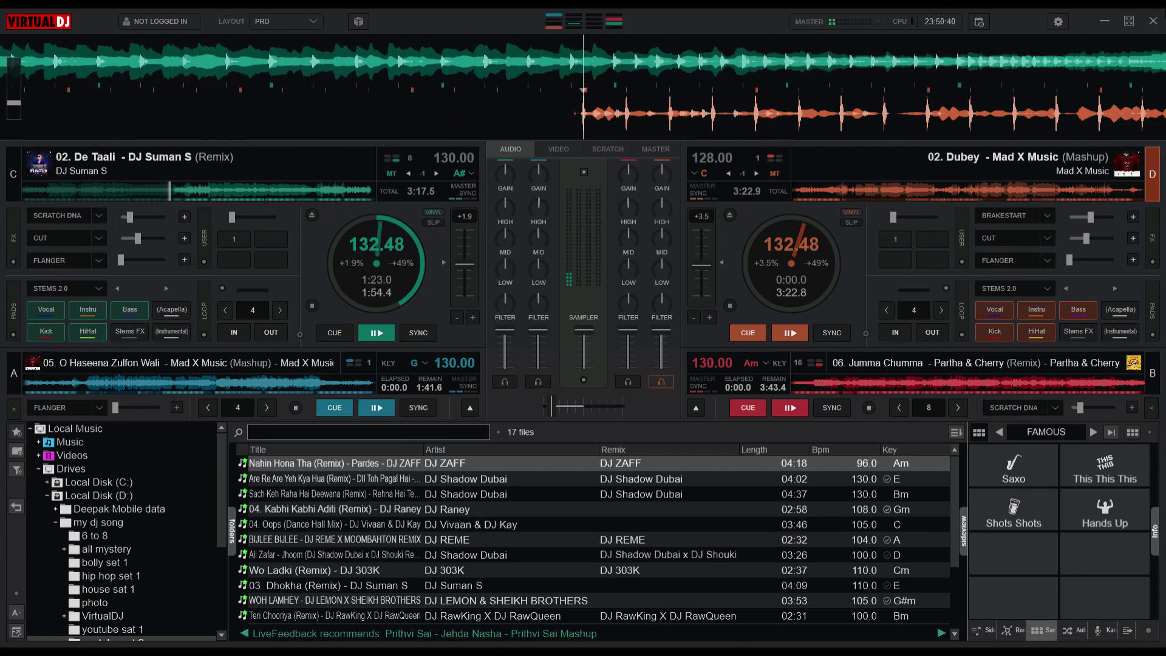
{"action": "left_click", "coordinate": [44, 260]}
{"action": "mouse_move", "coordinate": [121, 260]}
{"action": "left_mouse_down"}
{"action": "mouse_move", "coordinate": [167, 265]}
{"action": "mouse_move", "coordinate": [119, 268]}
{"action": "left_mouse_up"}
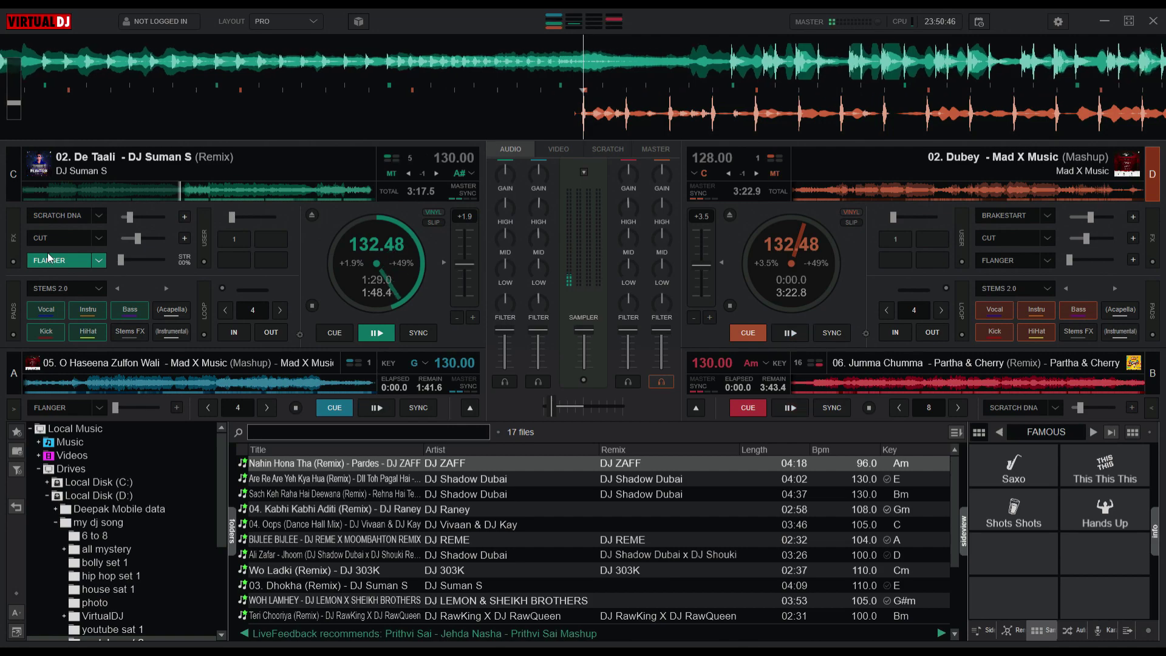
{"action": "left_click", "coordinate": [49, 259]}
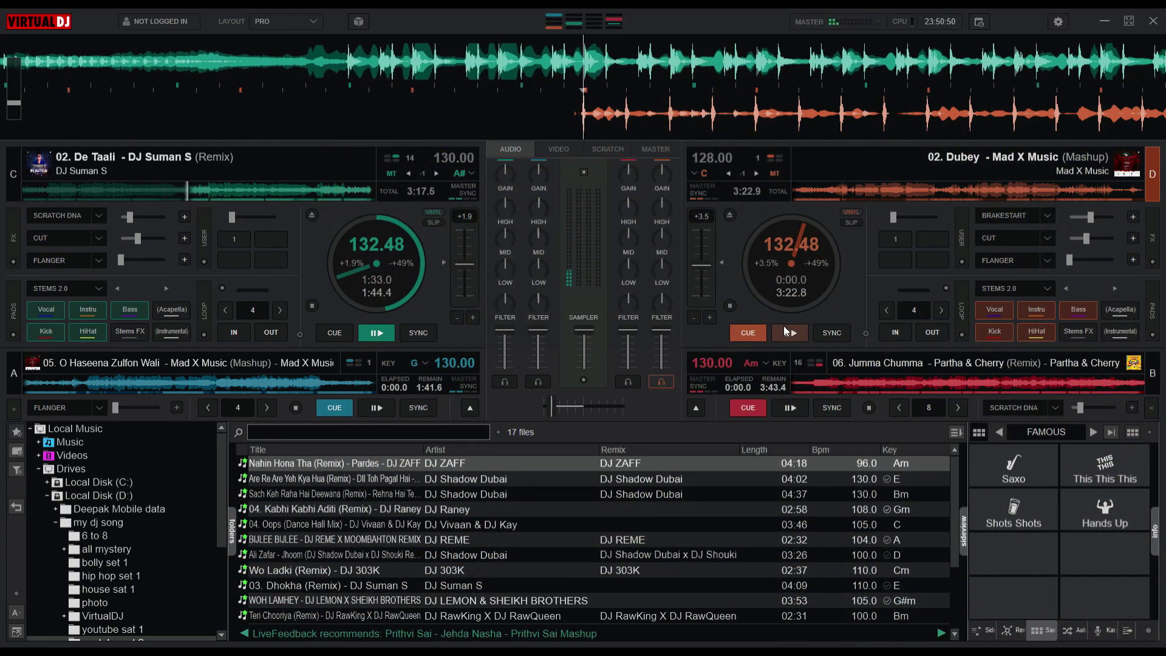
- Start Dubey in sync, centre the crossfader, and cut De Taali's highs, volume and boosted mids
{"action": "left_click", "coordinate": [789, 333]}
{"action": "left_click", "coordinate": [833, 333]}
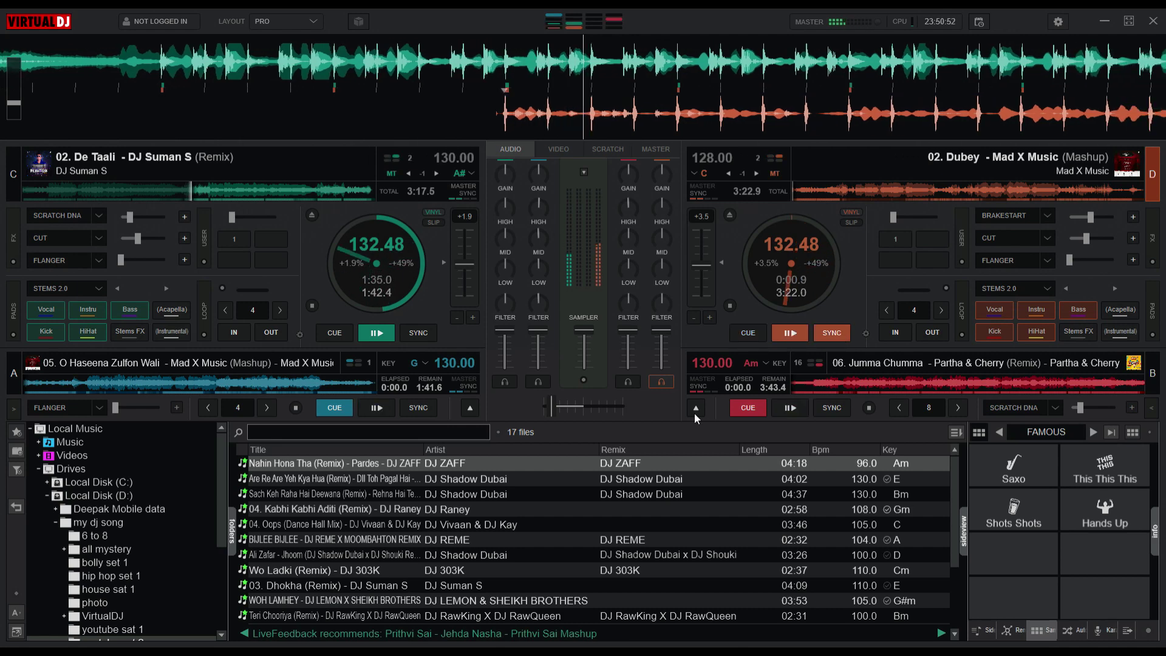
{"action": "left_click", "coordinate": [583, 403]}
{"action": "left_click_drag", "start_coordinate": [538, 267], "coordinate": [530, 318]}
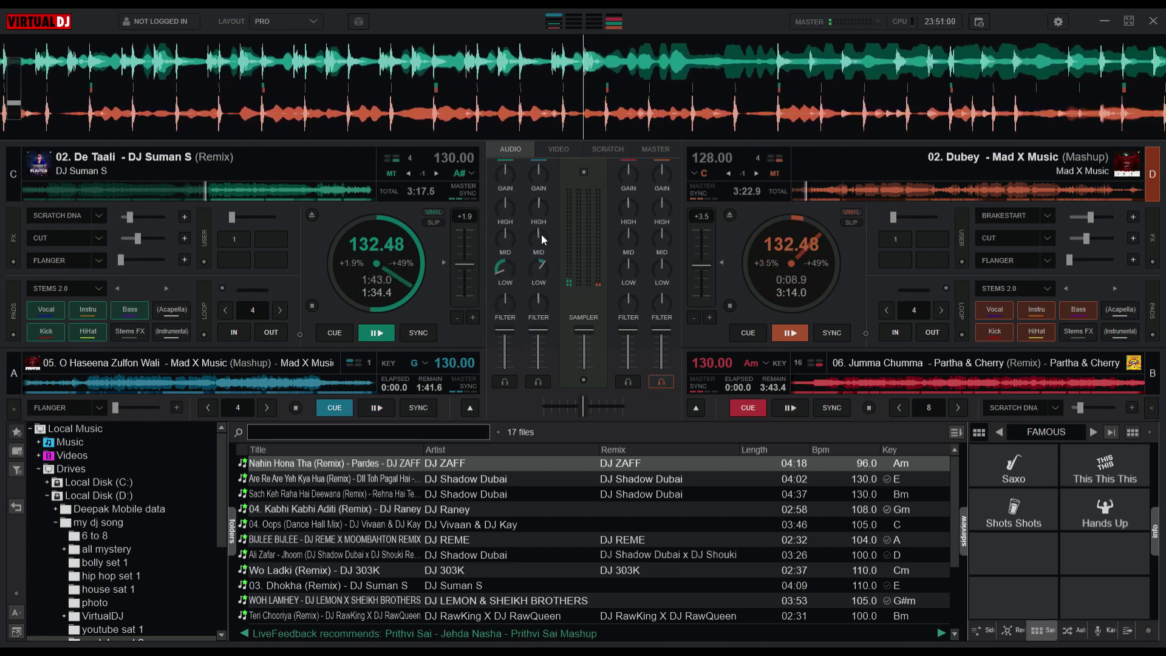
{"action": "left_click_drag", "start_coordinate": [512, 210], "coordinate": [529, 341]}
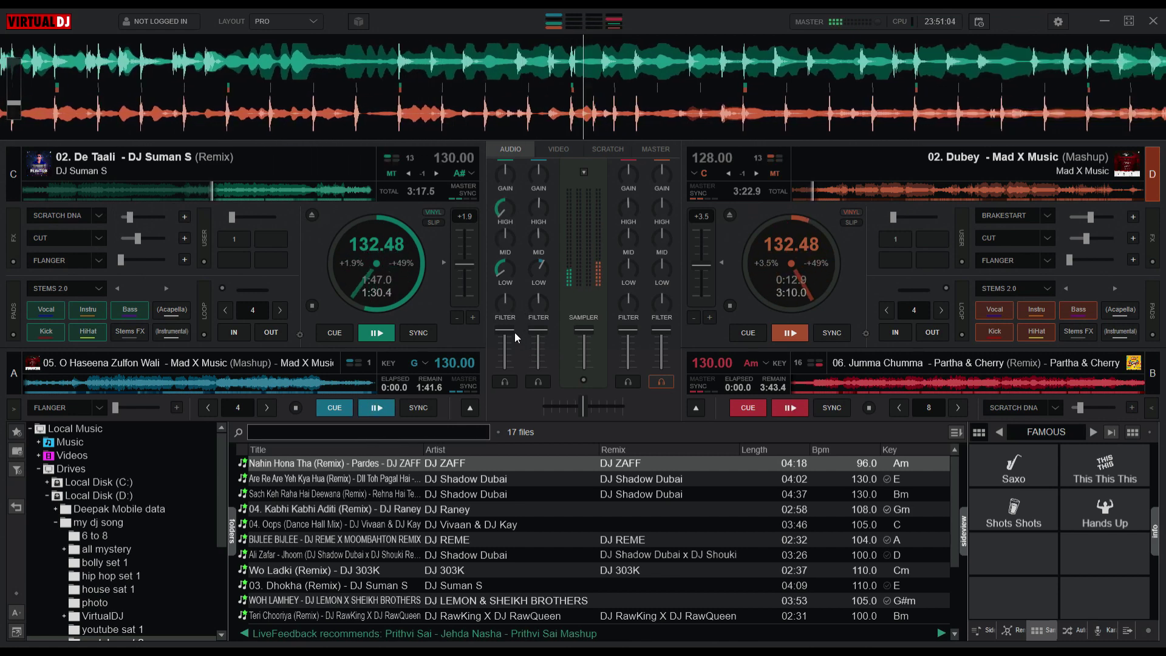
{"action": "mouse_move", "coordinate": [514, 331]}
{"action": "left_mouse_down"}
{"action": "mouse_move", "coordinate": [513, 352]}
{"action": "mouse_move", "coordinate": [512, 328]}
{"action": "left_mouse_up"}
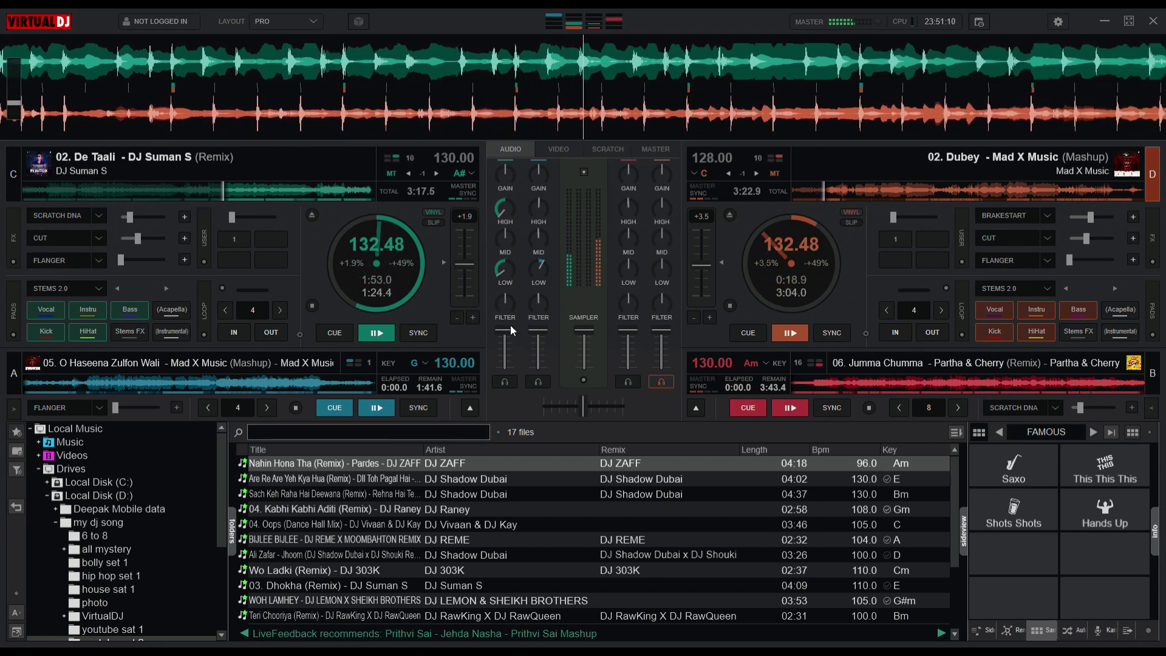
{"action": "double_click", "coordinate": [539, 267]}
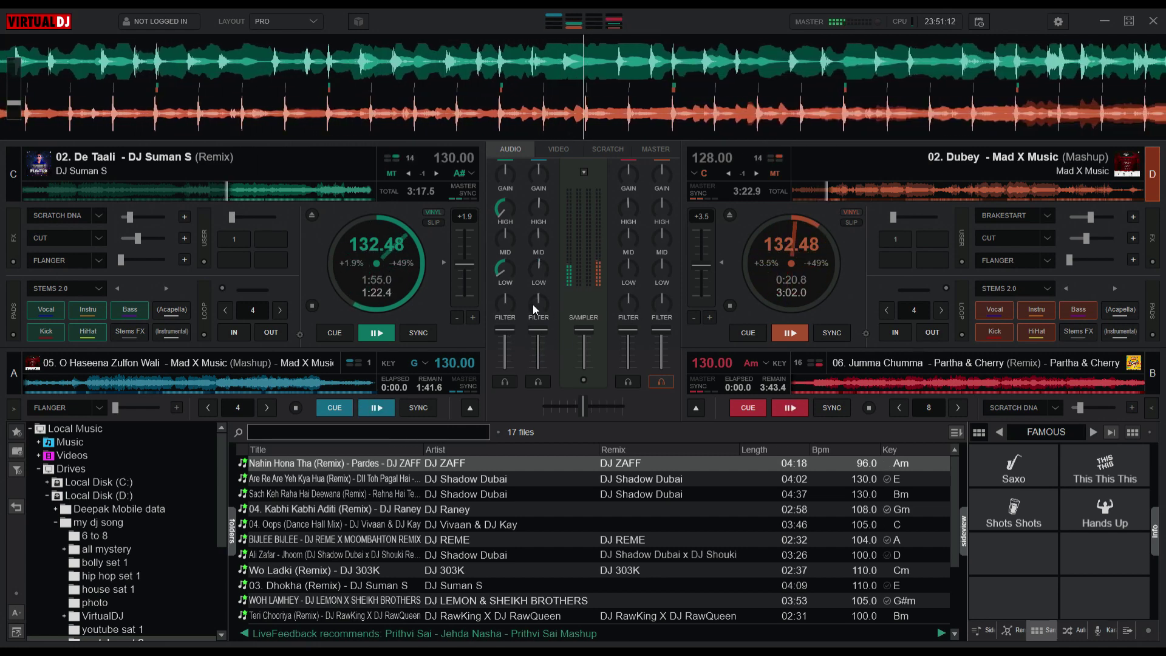
- Shift the blend right, restore De Taali's bass and highs, and load Yeh Kaali Kaali Aankhen onto deck C
{"action": "left_click_drag", "start_coordinate": [582, 401], "coordinate": [624, 416]}
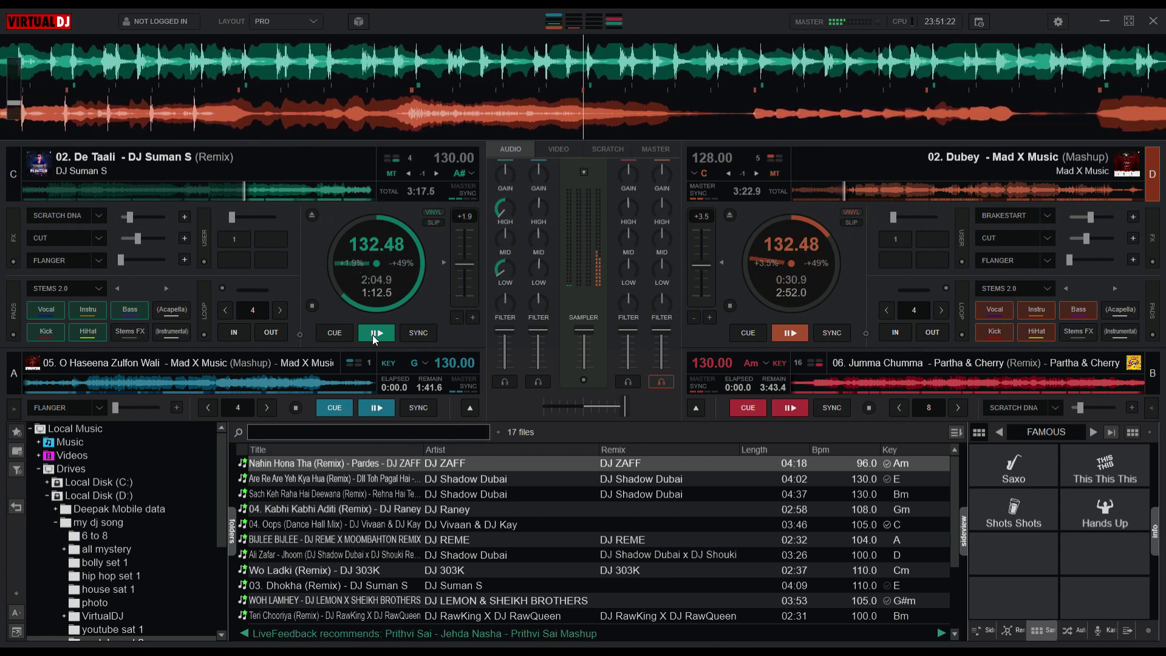
{"action": "mouse_move", "coordinate": [501, 267]}
{"action": "left_mouse_down"}
{"action": "mouse_move", "coordinate": [502, 235]}
{"action": "mouse_move", "coordinate": [506, 260]}
{"action": "left_mouse_up"}
{"action": "left_click_drag", "start_coordinate": [495, 212], "coordinate": [501, 176]}
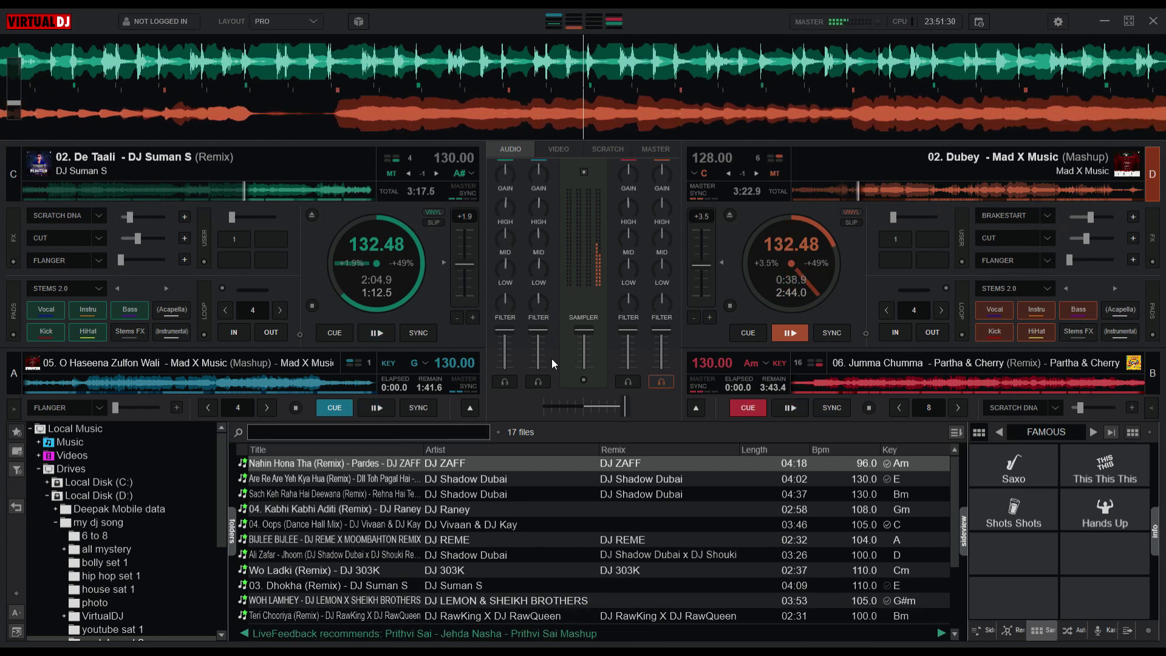
{"action": "left_click_drag", "start_coordinate": [553, 341], "coordinate": [334, 277]}
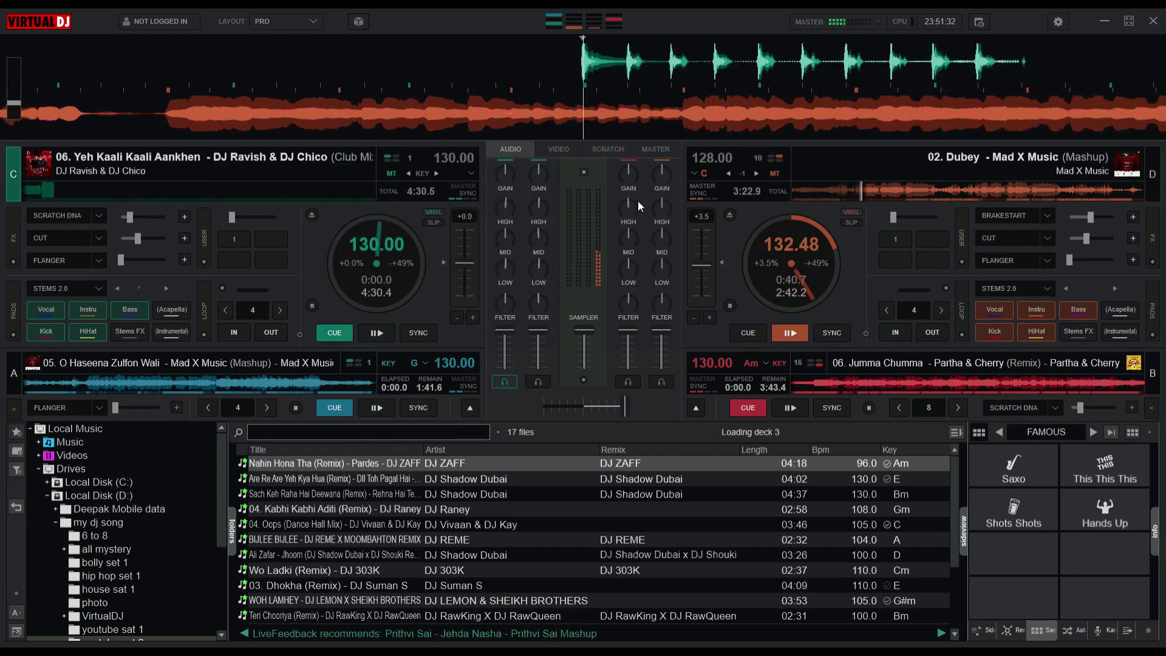
- Swap deck A to the top, sync decks A and B to 132.48 BPM, and ease the crossfader back
{"action": "left_click", "coordinate": [469, 407]}
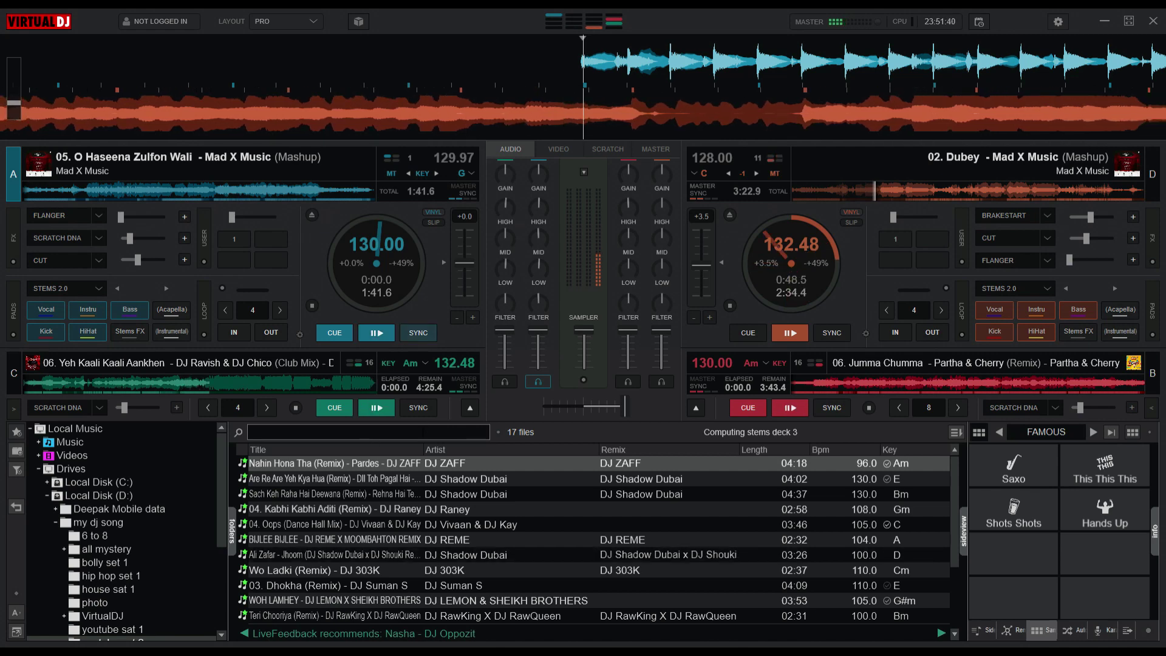
{"action": "left_click", "coordinate": [424, 409]}
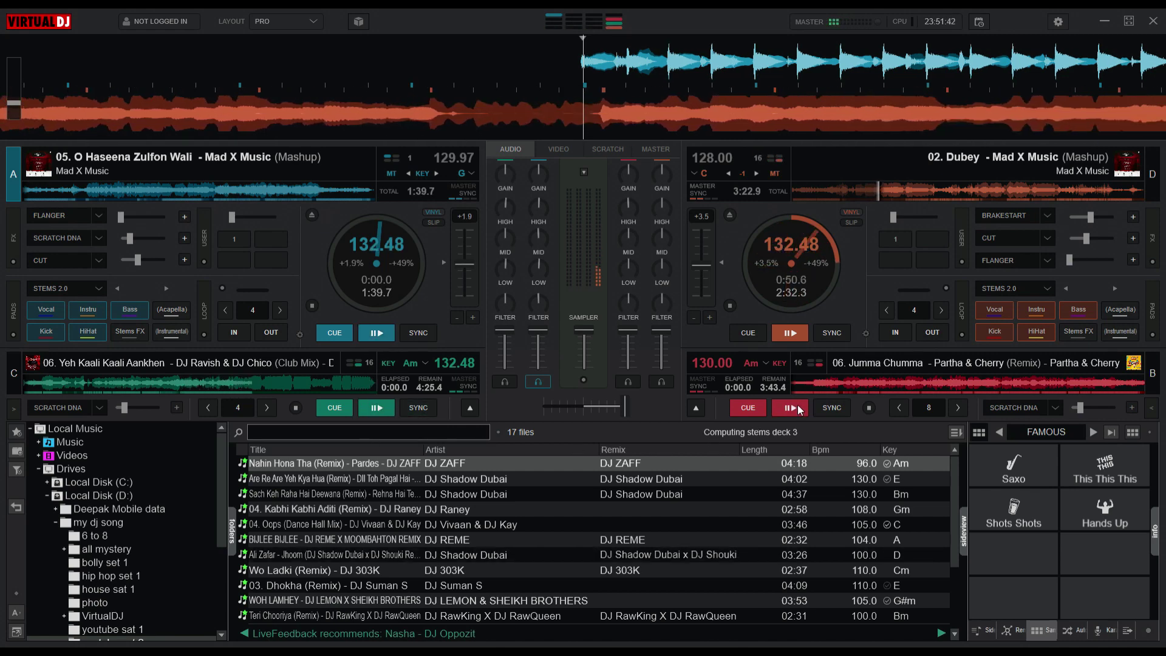
{"action": "left_click", "coordinate": [821, 407]}
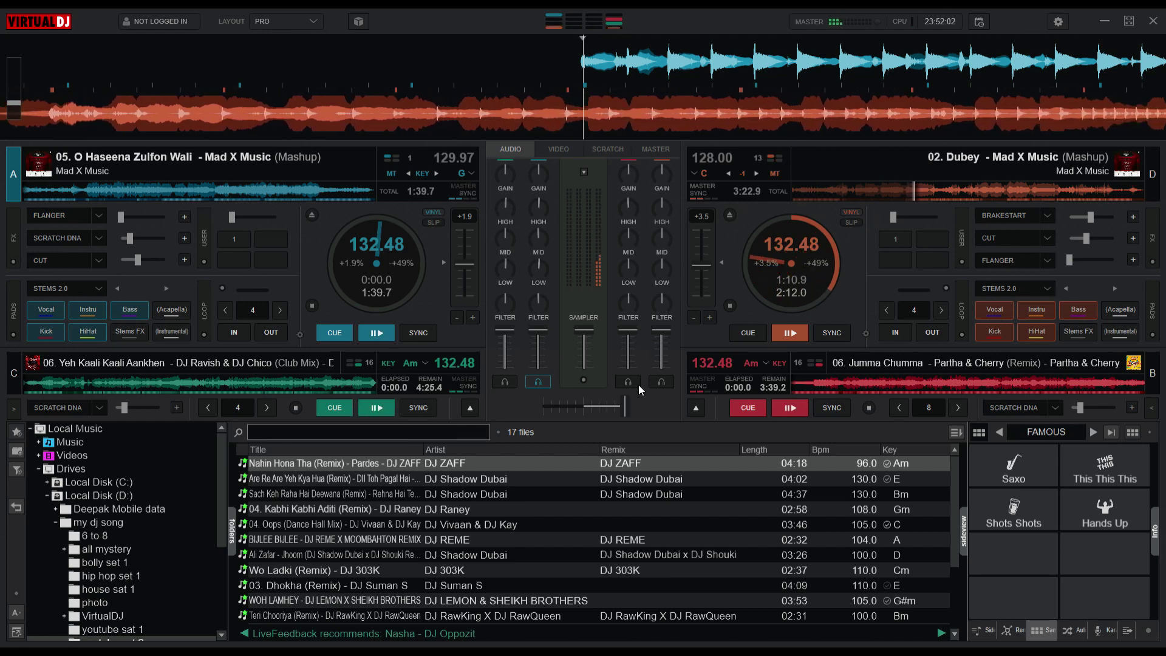
{"action": "left_click", "coordinate": [618, 410]}
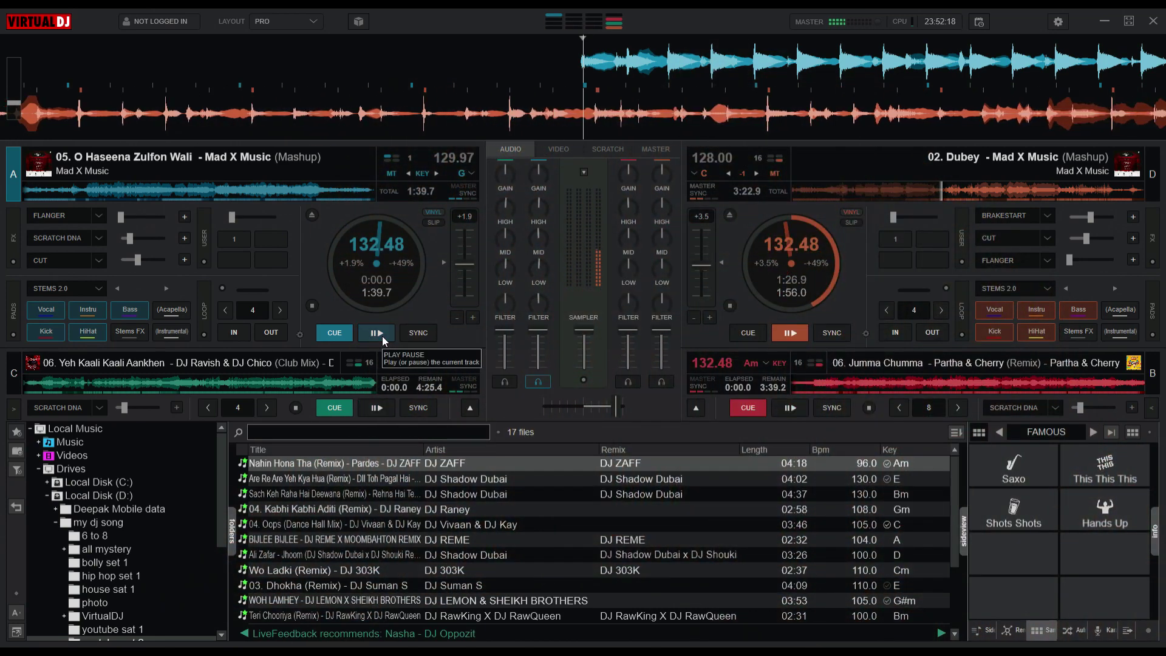
- Start O Haseena on deck A, cut Dubey's mids and volume, and load Kaala Chashma onto deck D
{"action": "left_click", "coordinate": [375, 331]}
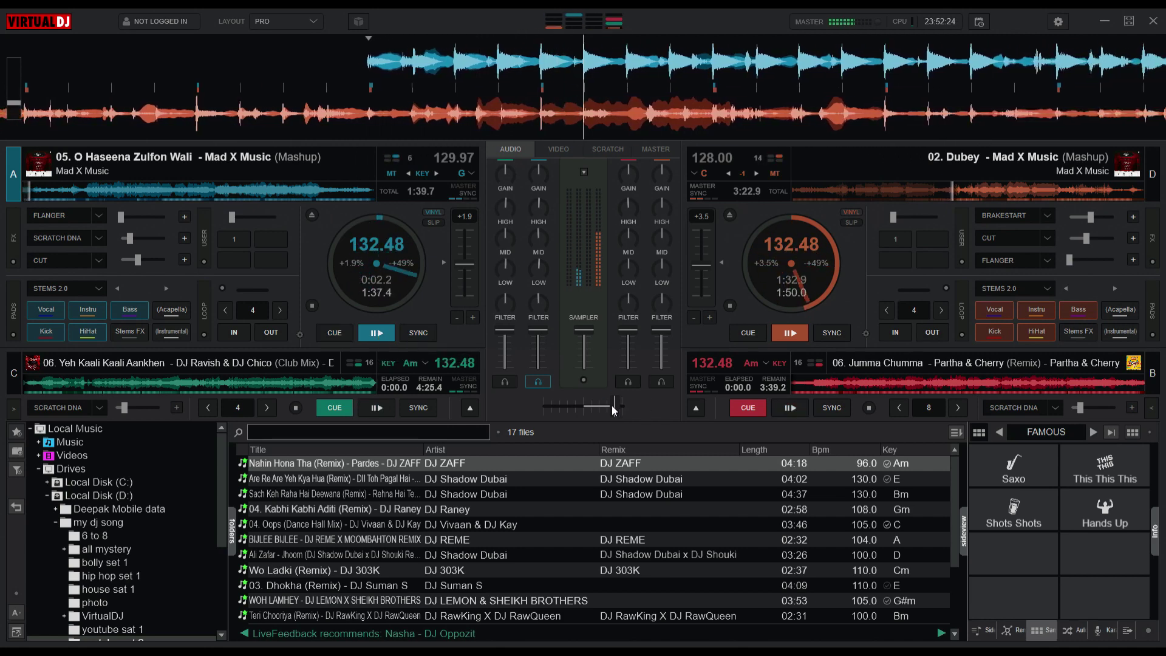
{"action": "left_click_drag", "start_coordinate": [612, 406], "coordinate": [601, 405]}
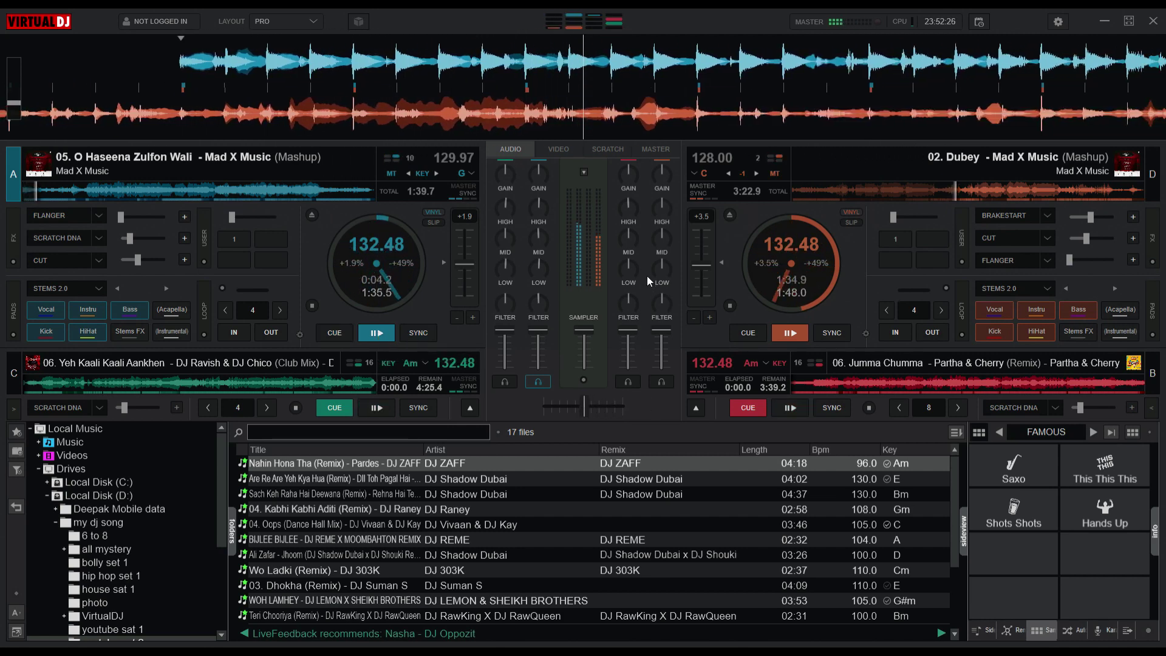
{"action": "left_click_drag", "start_coordinate": [658, 260], "coordinate": [657, 275]}
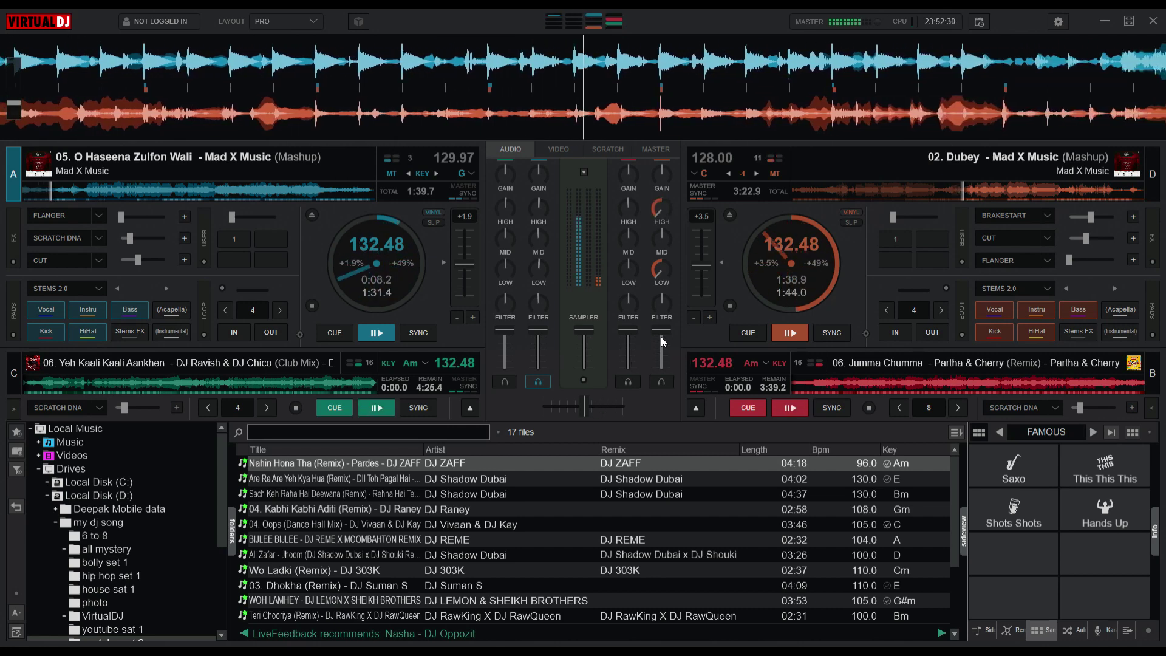
{"action": "left_click_drag", "start_coordinate": [662, 332], "coordinate": [668, 181]}
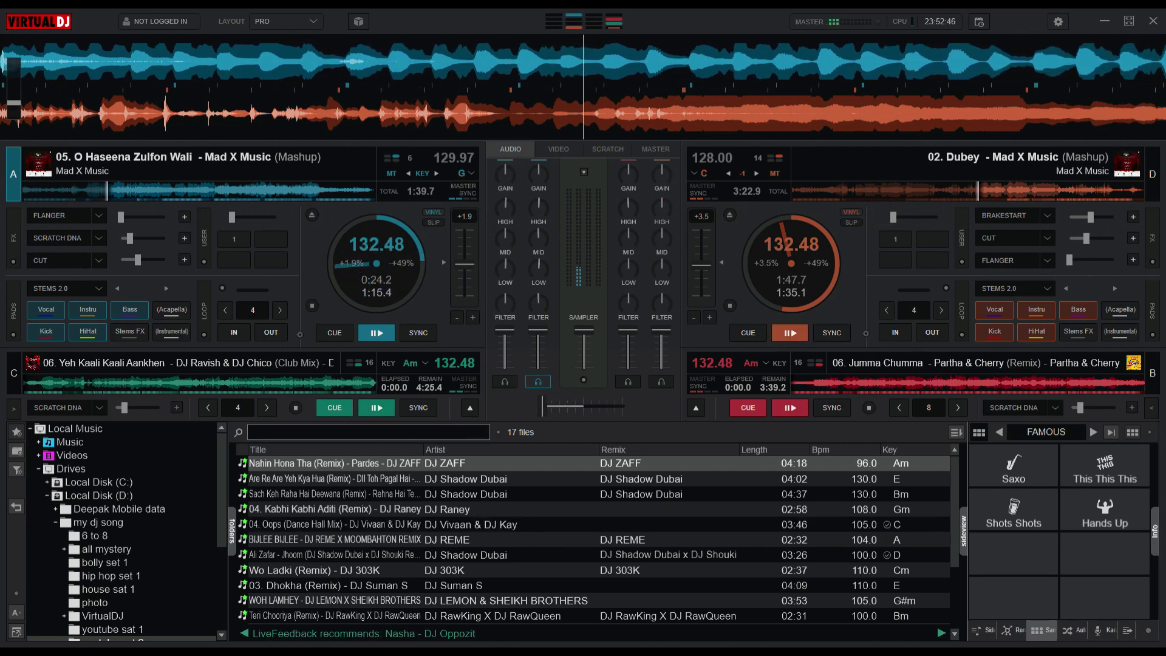
{"action": "left_click_drag", "start_coordinate": [269, 603], "coordinate": [811, 279]}
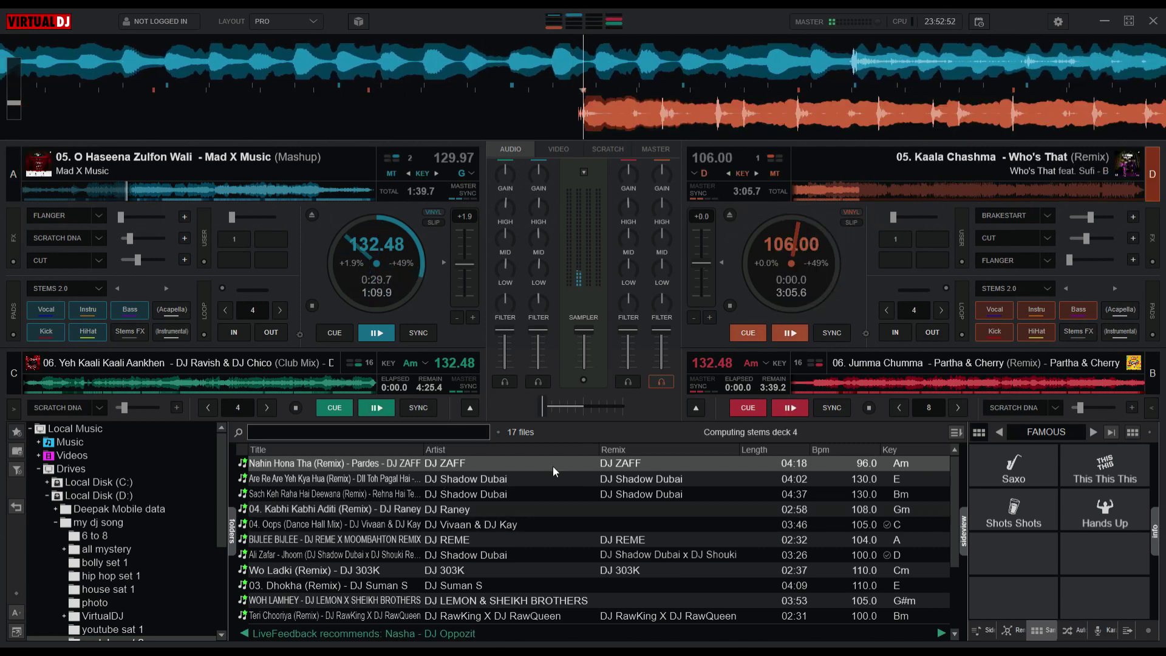
- Swap deck B's Jumma Chumma into the upper right slot and nudge the crossfader right
{"action": "left_click", "coordinate": [701, 415]}
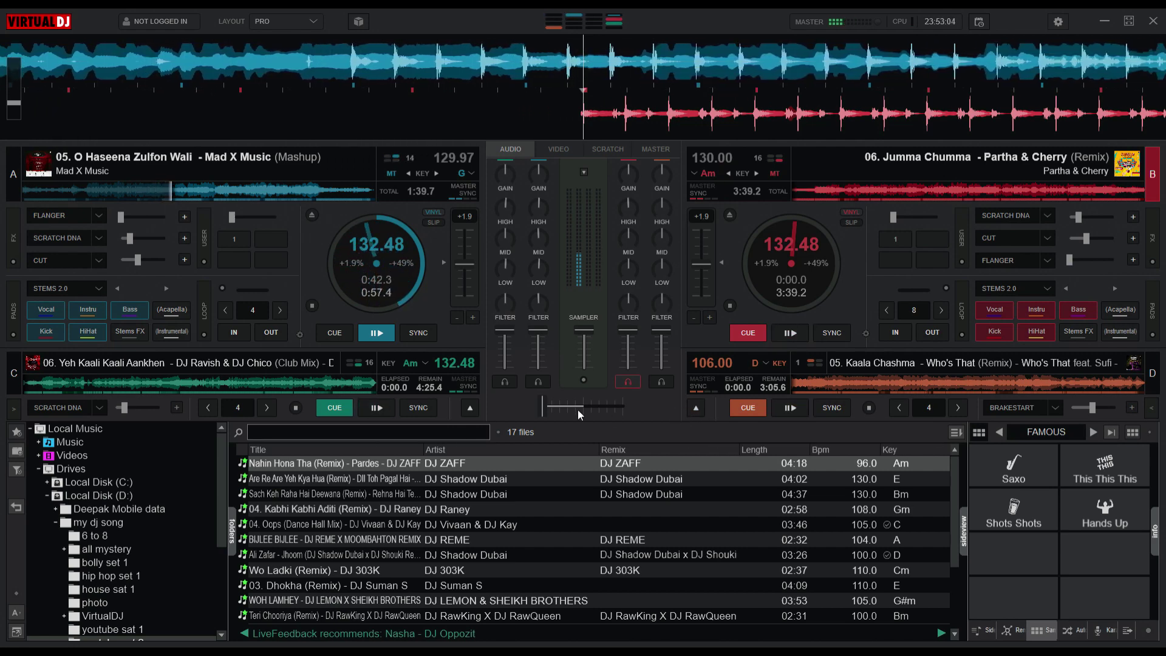
{"action": "left_click_drag", "start_coordinate": [544, 402], "coordinate": [556, 404]}
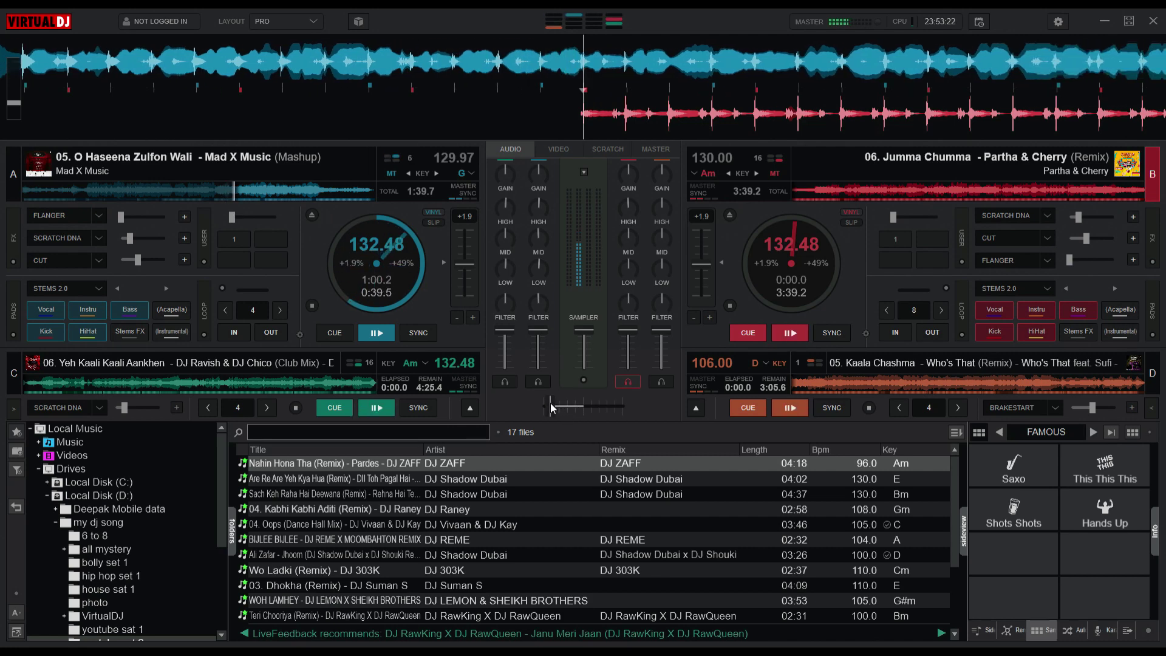
- Start Jumma Chumma on deck B, crossfade toward it, and cut, fade and filter out O Haseena on deck A
{"action": "left_click", "coordinate": [787, 332]}
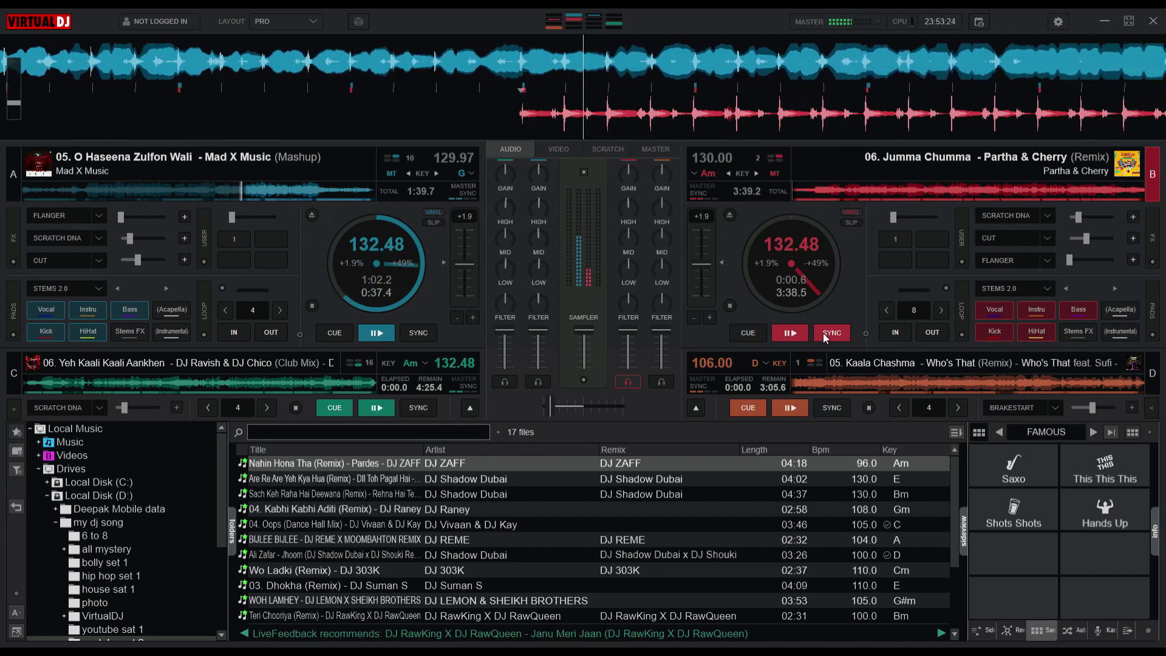
{"action": "left_click_drag", "start_coordinate": [556, 410], "coordinate": [561, 409]}
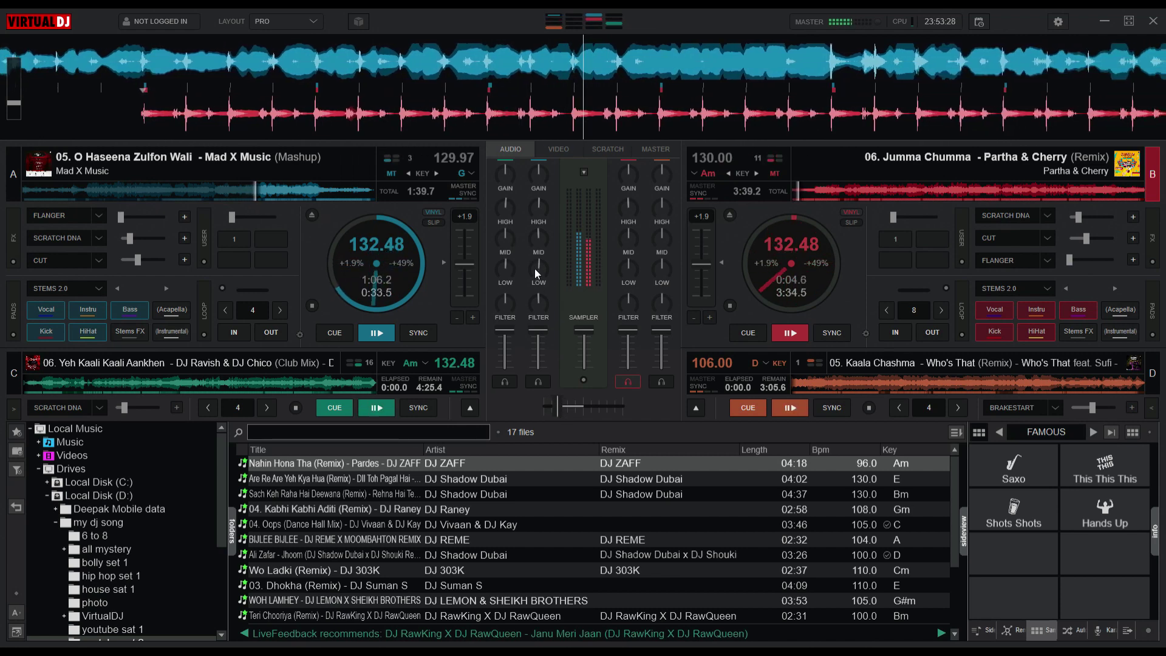
{"action": "scroll", "coordinate": [534, 268], "scroll_direction": "down", "scroll_amount": 5}
{"action": "left_click_drag", "start_coordinate": [559, 407], "coordinate": [585, 409]}
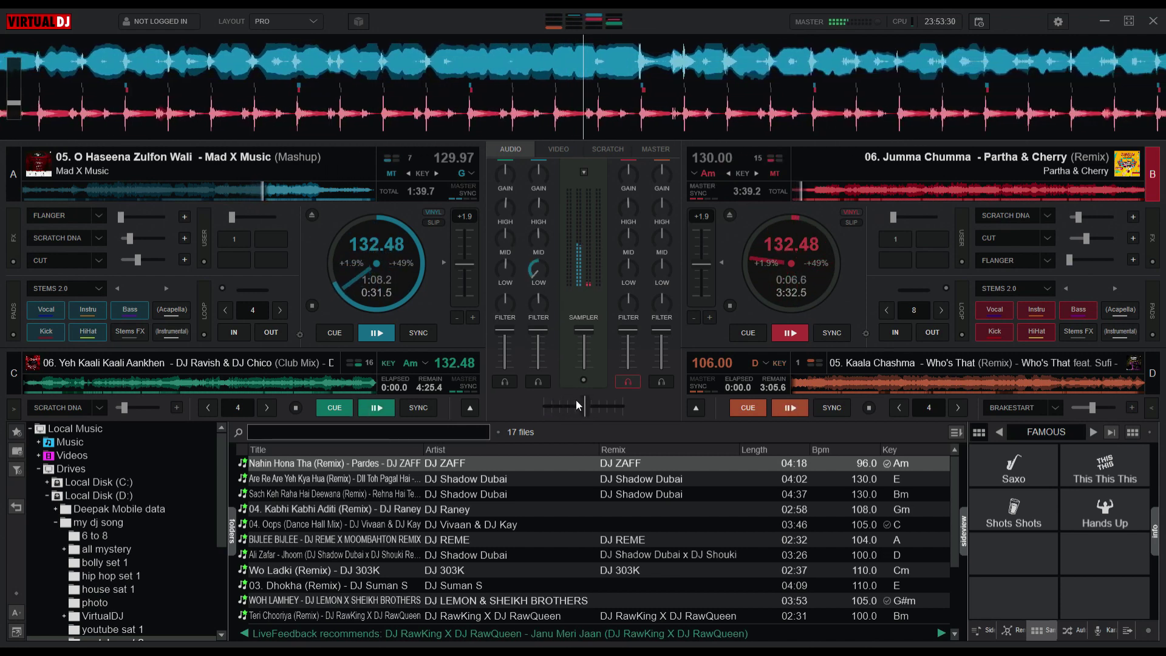
{"action": "scroll", "coordinate": [537, 206], "scroll_direction": "down", "scroll_amount": 5}
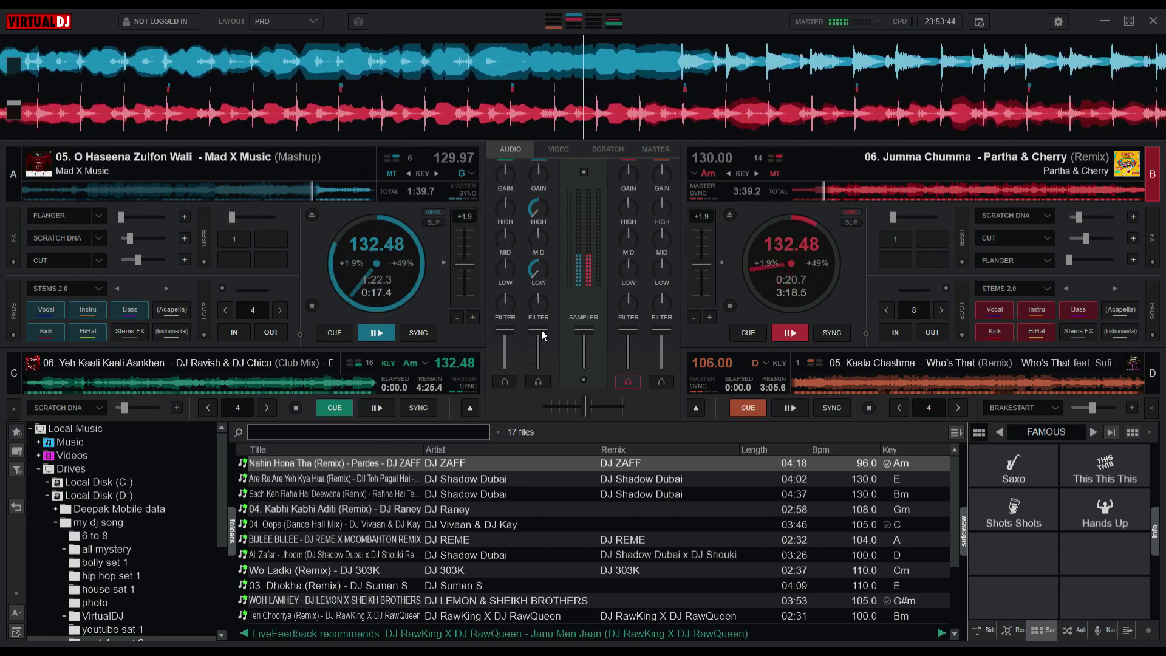
{"action": "left_click_drag", "start_coordinate": [538, 332], "coordinate": [554, 308]}
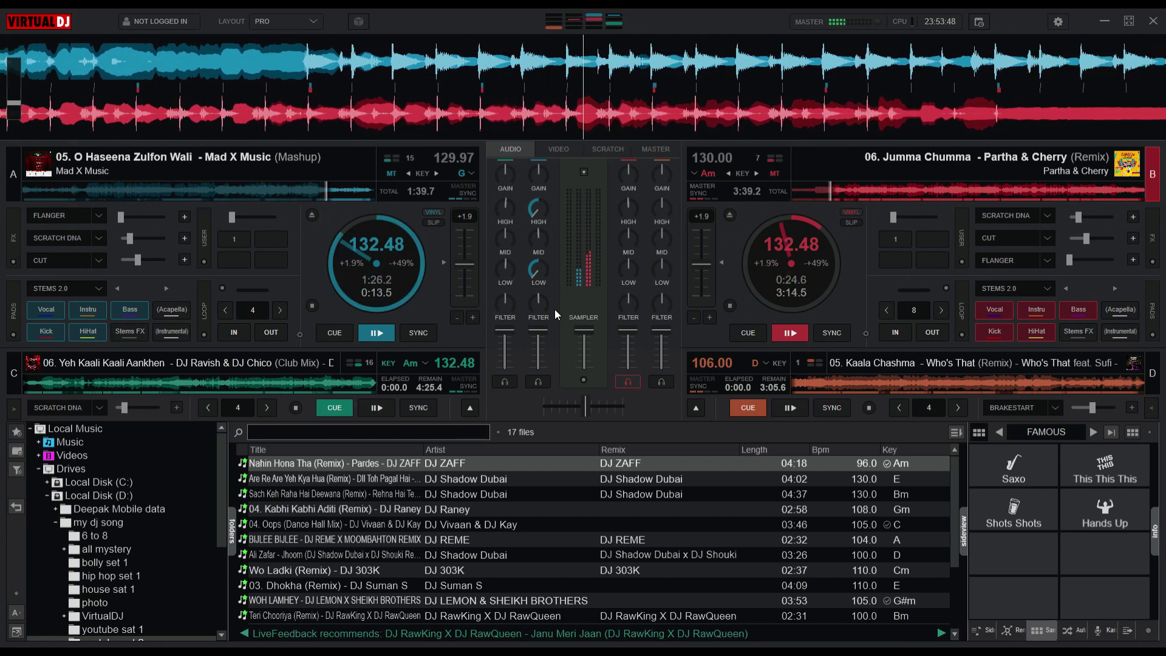
{"action": "left_click_drag", "start_coordinate": [540, 294], "coordinate": [540, 300]}
{"action": "scroll", "coordinate": [539, 297], "scroll_direction": "down", "scroll_amount": 3}
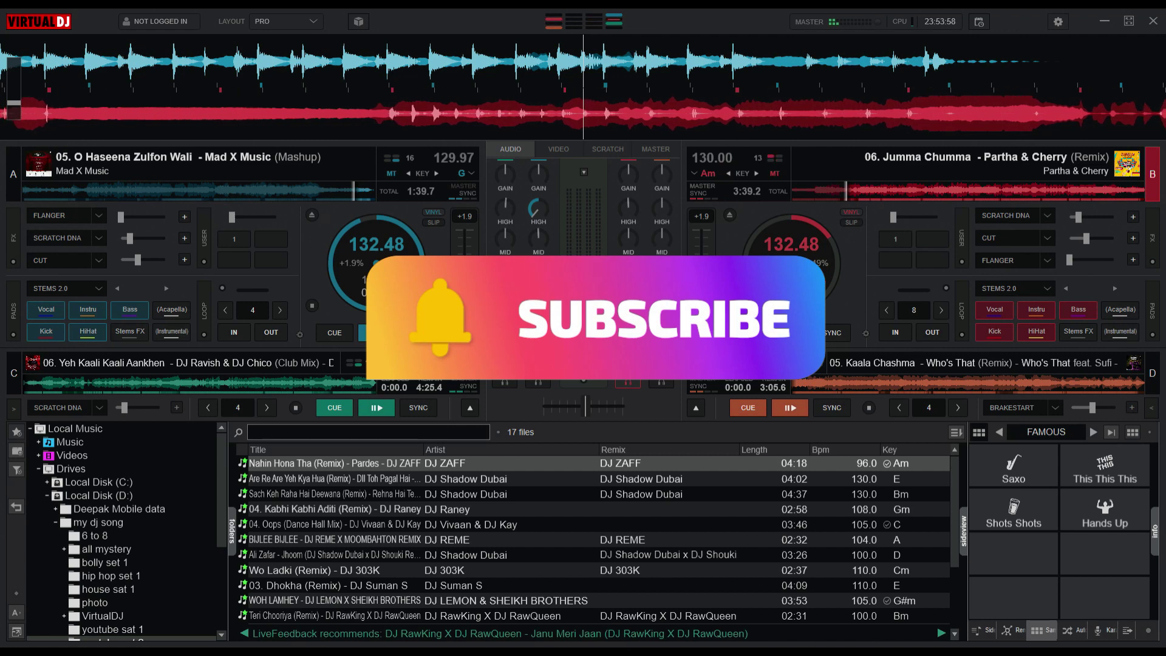
- Restore deck A's bass and treble, load Nagada Nagada (Dhol Mix), raise deck C, and crossfade fully right
{"action": "left_click_drag", "start_coordinate": [536, 263], "coordinate": [547, 215]}
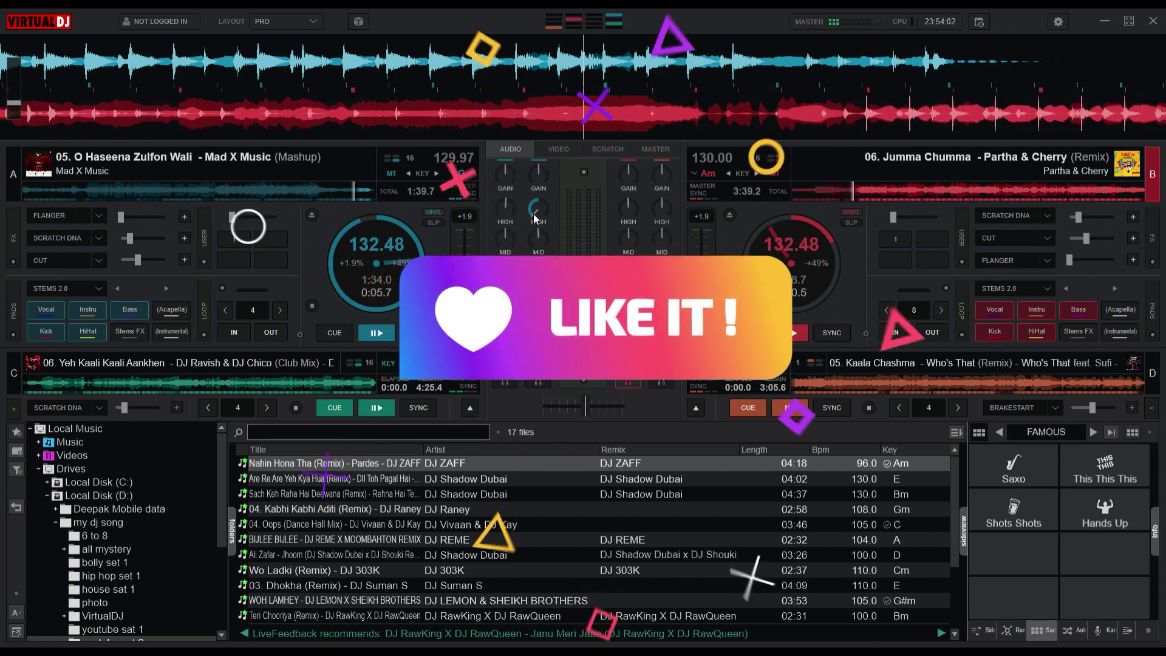
{"action": "left_click_drag", "start_coordinate": [536, 216], "coordinate": [543, 182]}
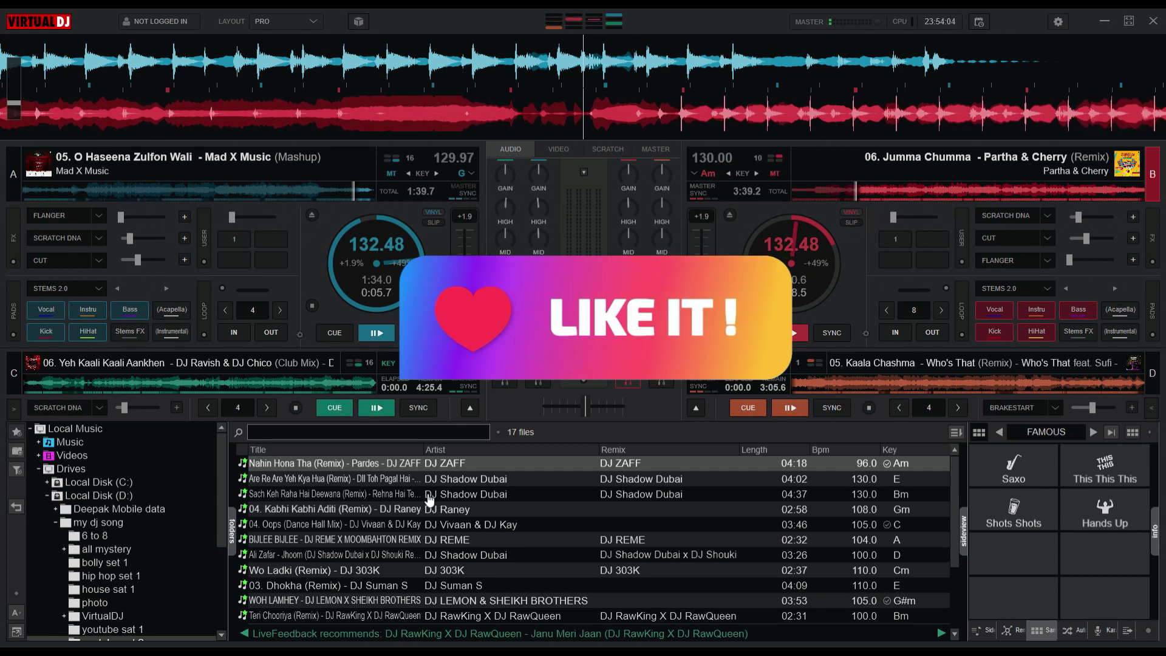
{"action": "left_click_drag", "start_coordinate": [548, 366], "coordinate": [364, 291]}
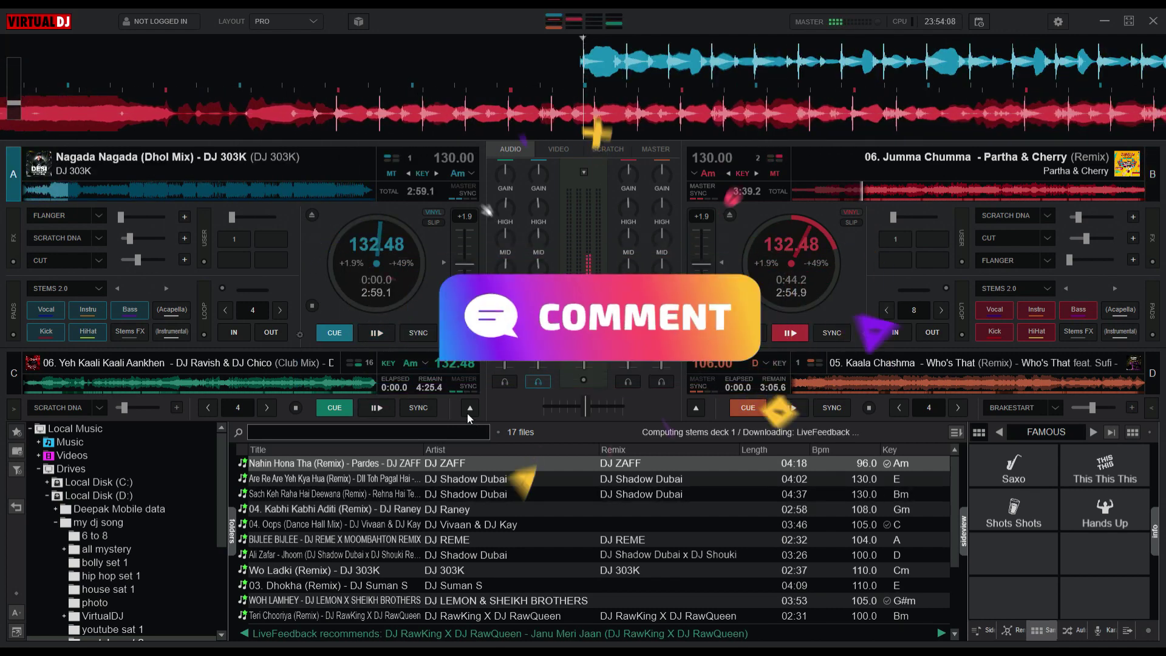
{"action": "left_click", "coordinate": [470, 406]}
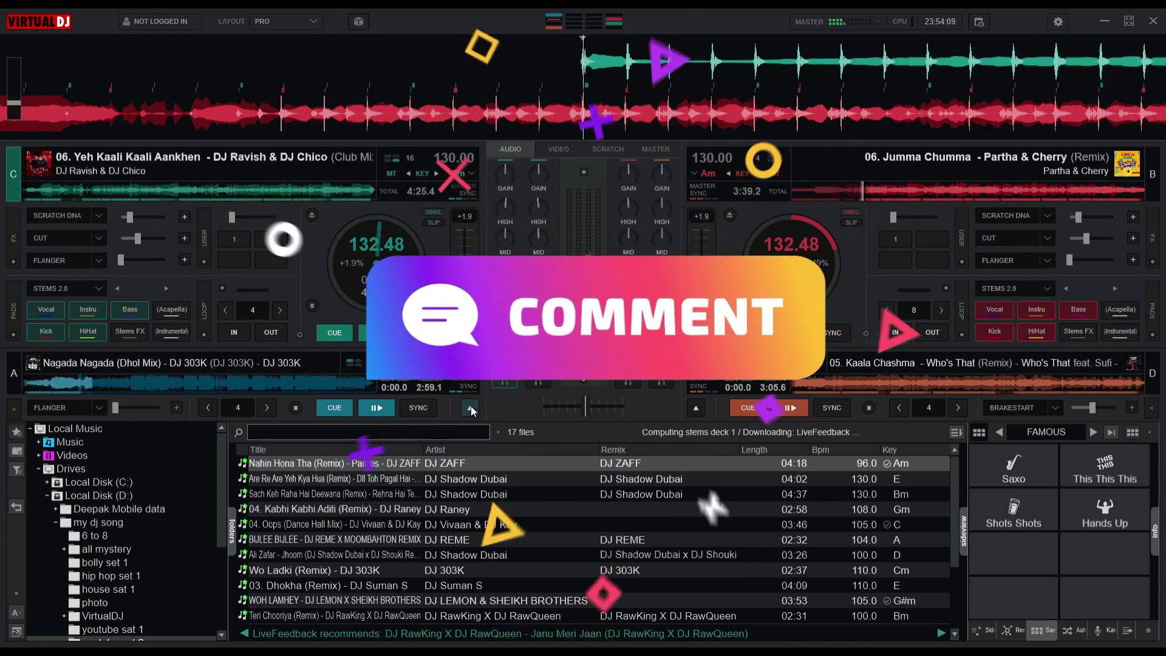
{"action": "left_click", "coordinate": [620, 407]}
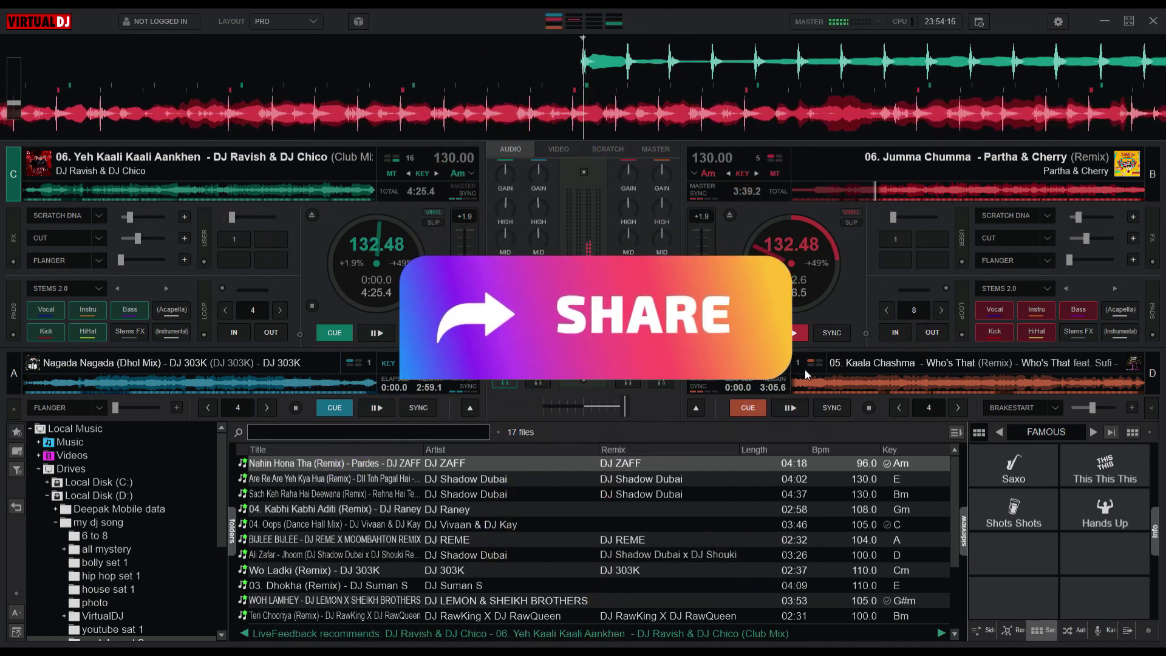
- Ease the crossfader slightly left from the right end as Jumma Chumma plays
{"action": "left_click_drag", "start_coordinate": [624, 405], "coordinate": [615, 410]}
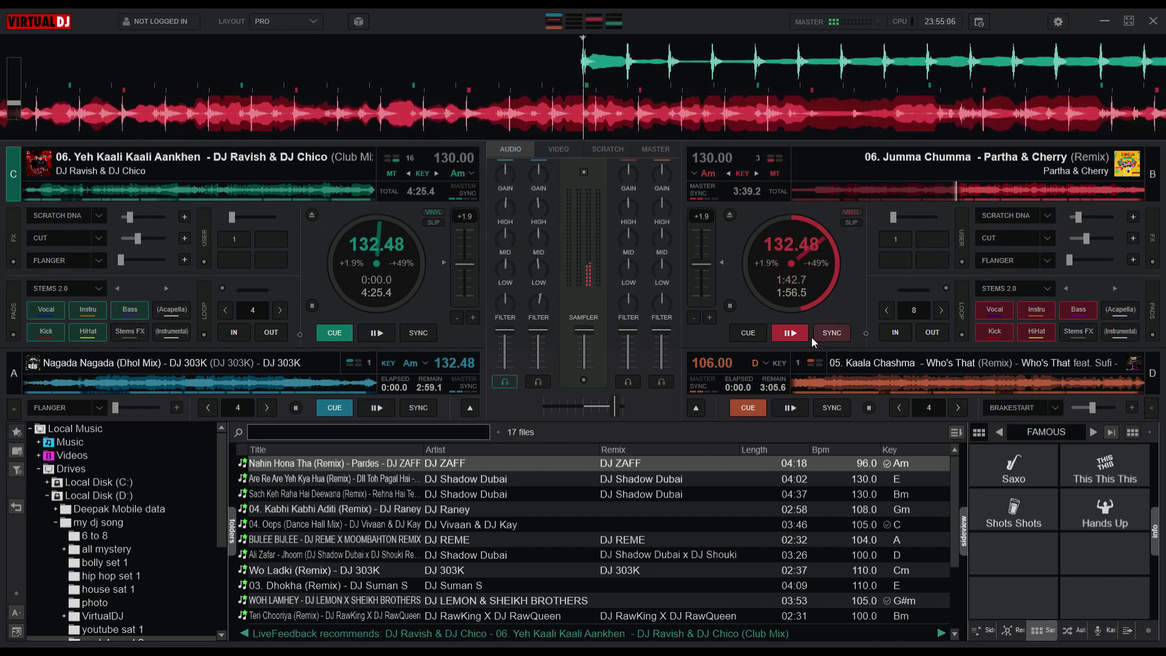
- Toggle deck B's CUT effect, then run its FLANGER at 62% and switch it off
{"action": "left_click", "coordinate": [998, 238]}
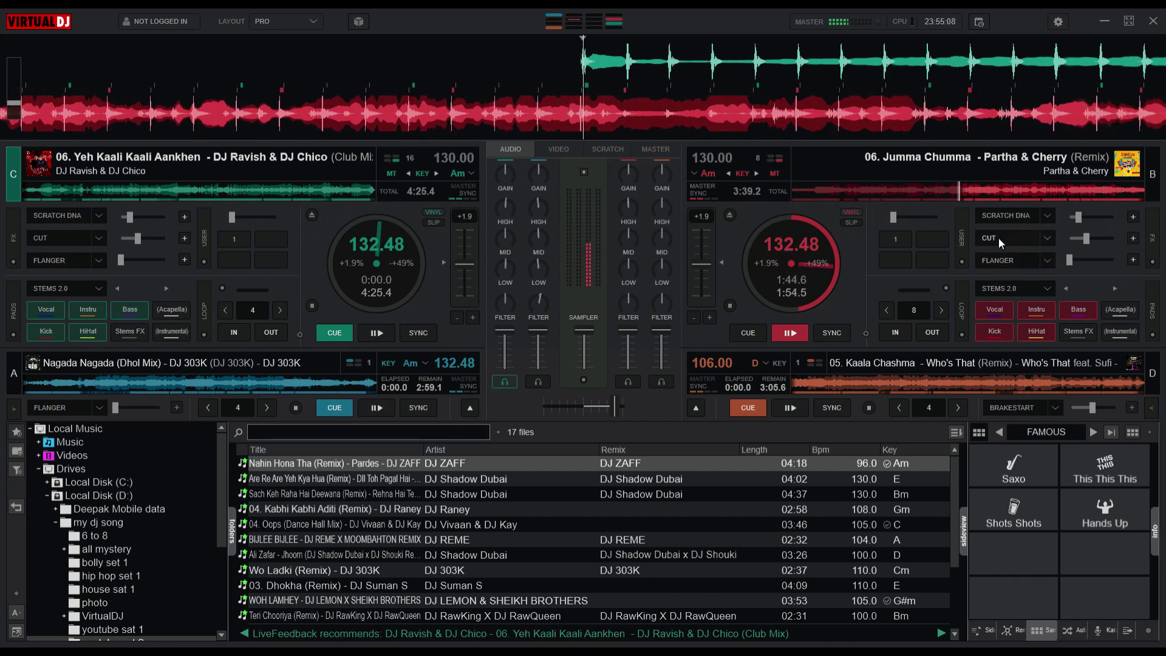
{"action": "left_click", "coordinate": [998, 238]}
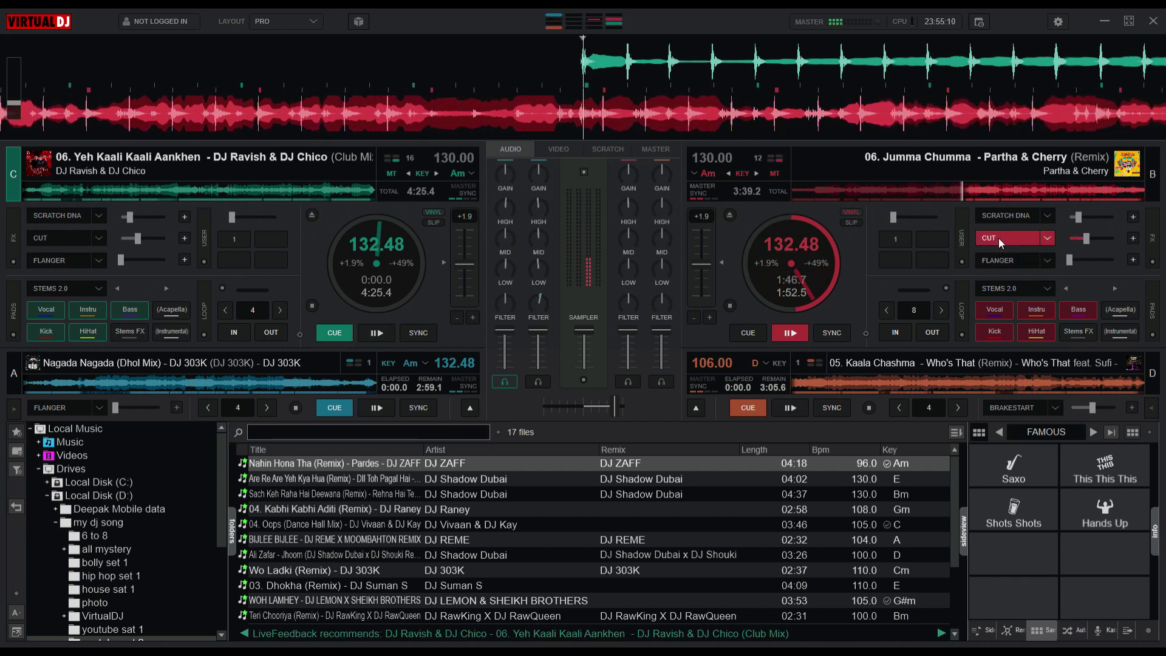
{"action": "left_click", "coordinate": [1005, 260]}
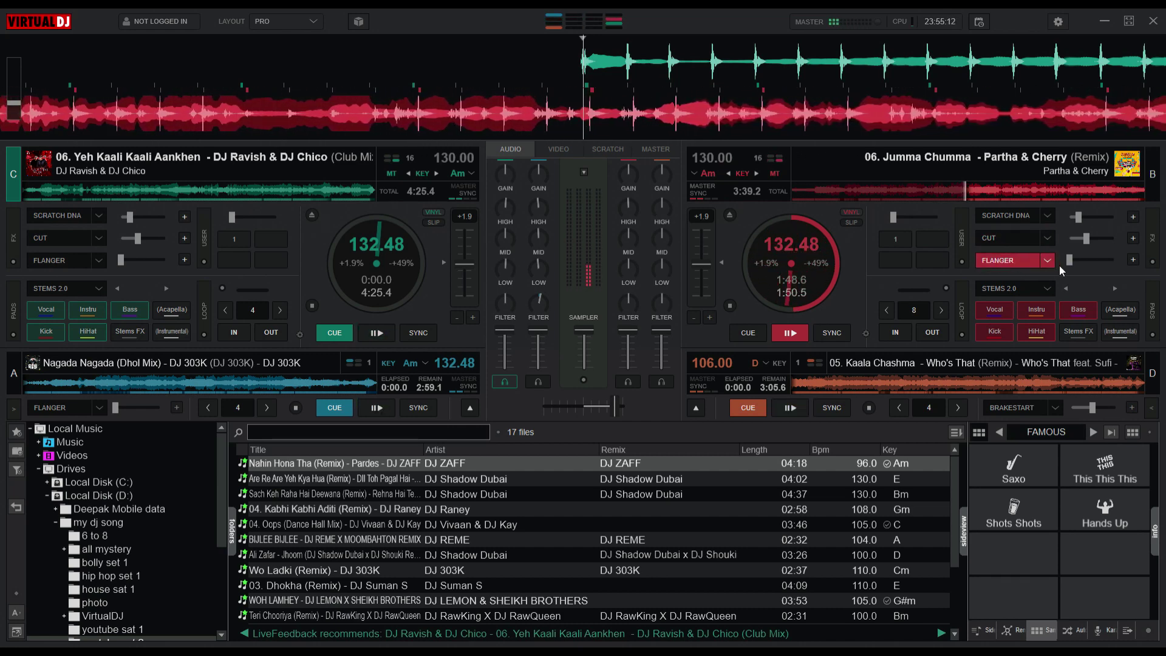
{"action": "mouse_move", "coordinate": [1073, 264]}
{"action": "left_mouse_down"}
{"action": "mouse_move", "coordinate": [1113, 261]}
{"action": "mouse_move", "coordinate": [1071, 274]}
{"action": "left_mouse_up"}
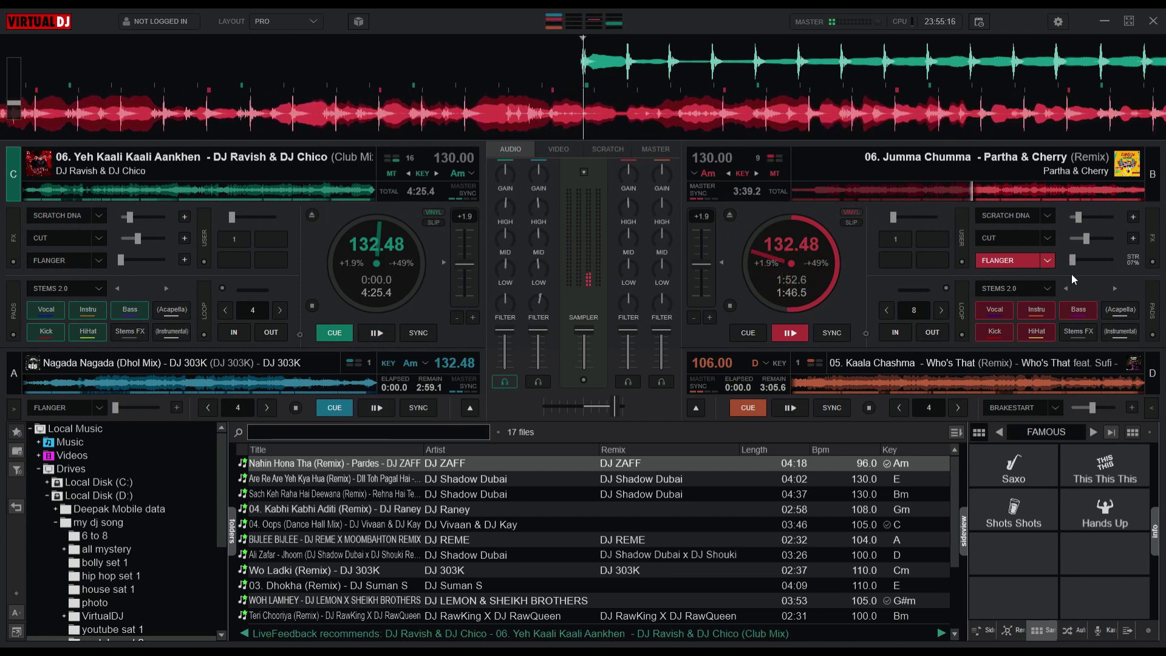
{"action": "left_click", "coordinate": [1002, 264]}
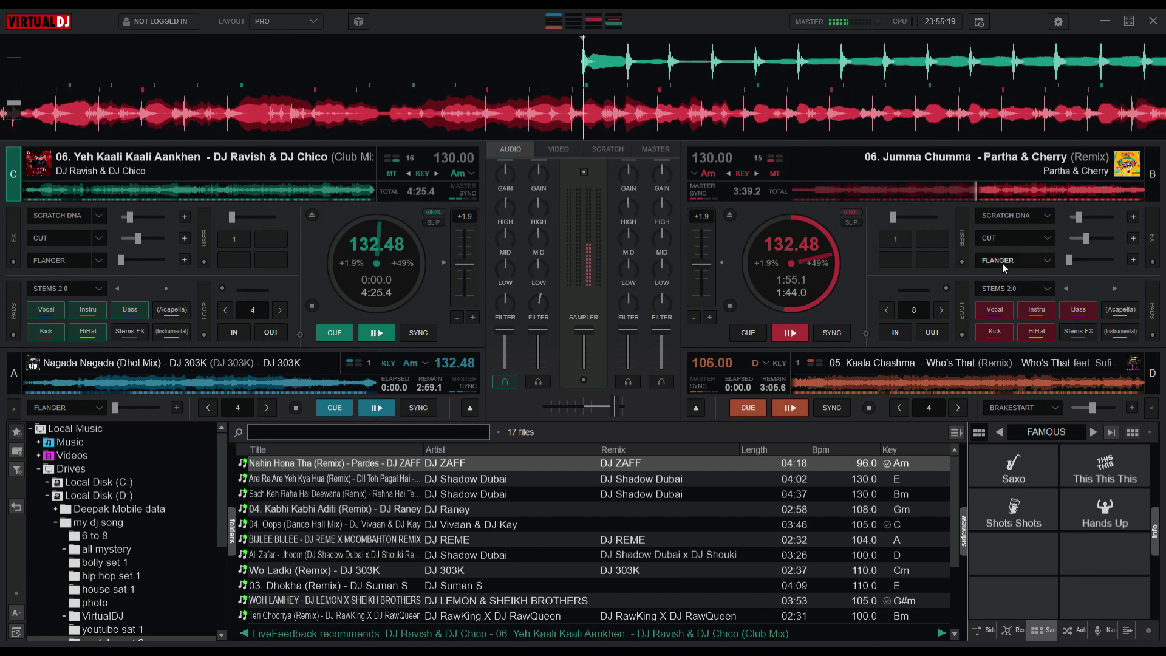
- Start Yeh Kaali Kaali Aankhen on deck C and kill deck B's bass and treble
{"action": "left_click", "coordinate": [376, 333]}
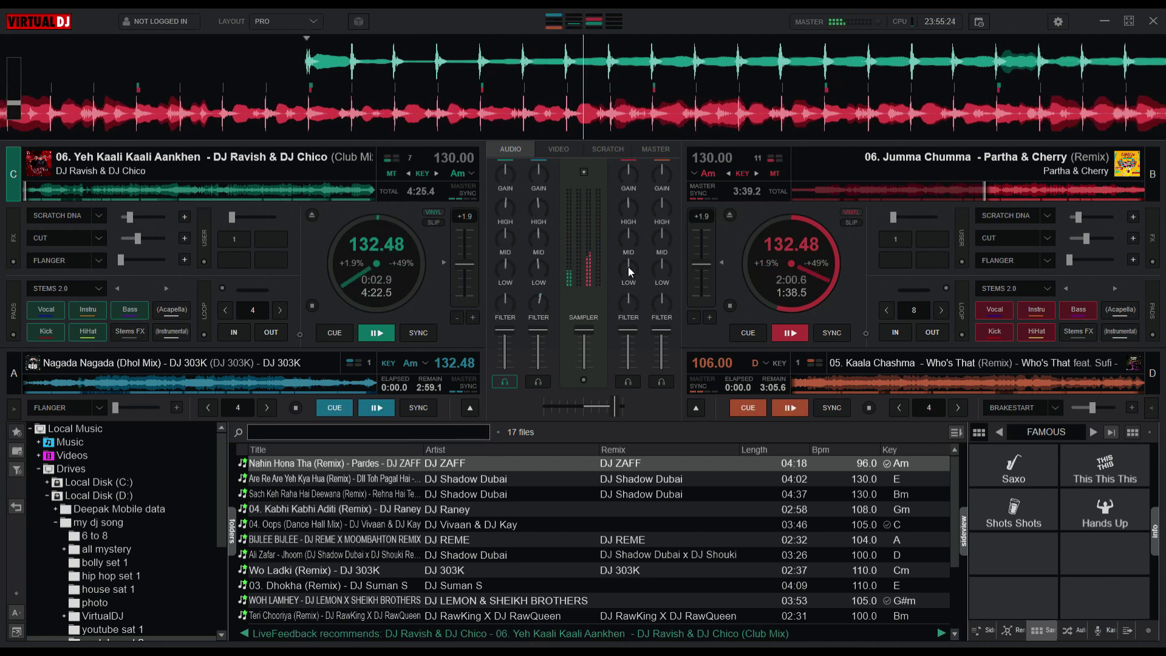
{"action": "left_click_drag", "start_coordinate": [628, 268], "coordinate": [586, 415]}
{"action": "left_click", "coordinate": [580, 406]}
{"action": "left_click_drag", "start_coordinate": [628, 210], "coordinate": [626, 279]}
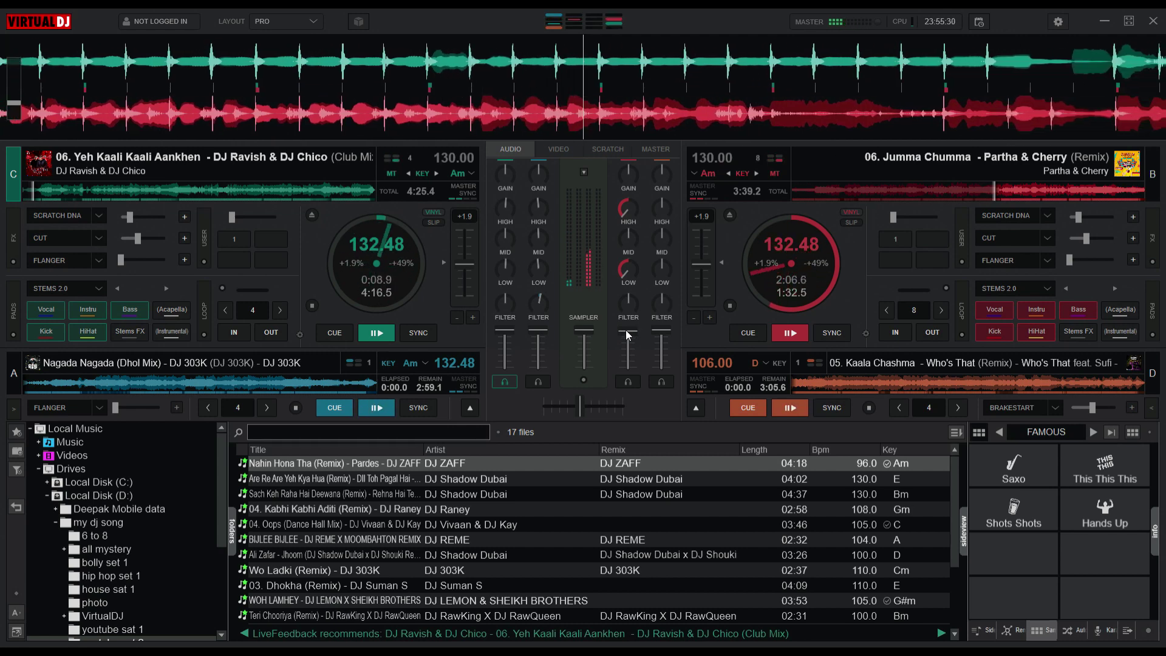
- Fade out and stop deck B, reset its EQ, and load DJADJA X MORNI (REMIX) onto it
{"action": "left_click_drag", "start_coordinate": [625, 330], "coordinate": [635, 388]}
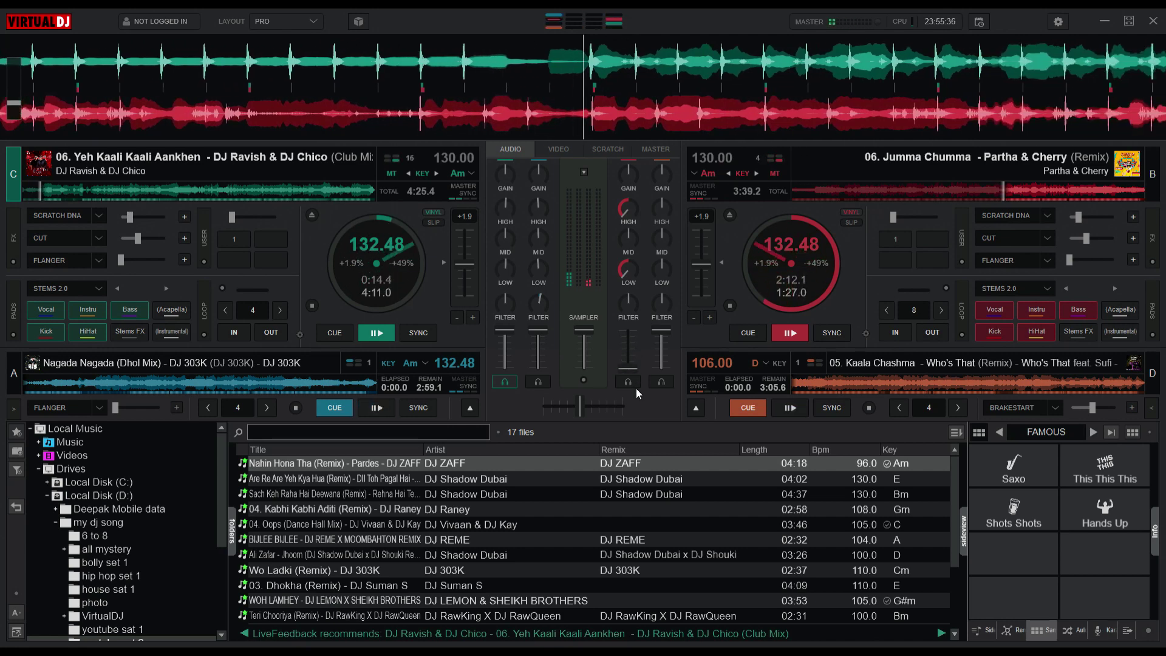
{"action": "left_click", "coordinate": [777, 333]}
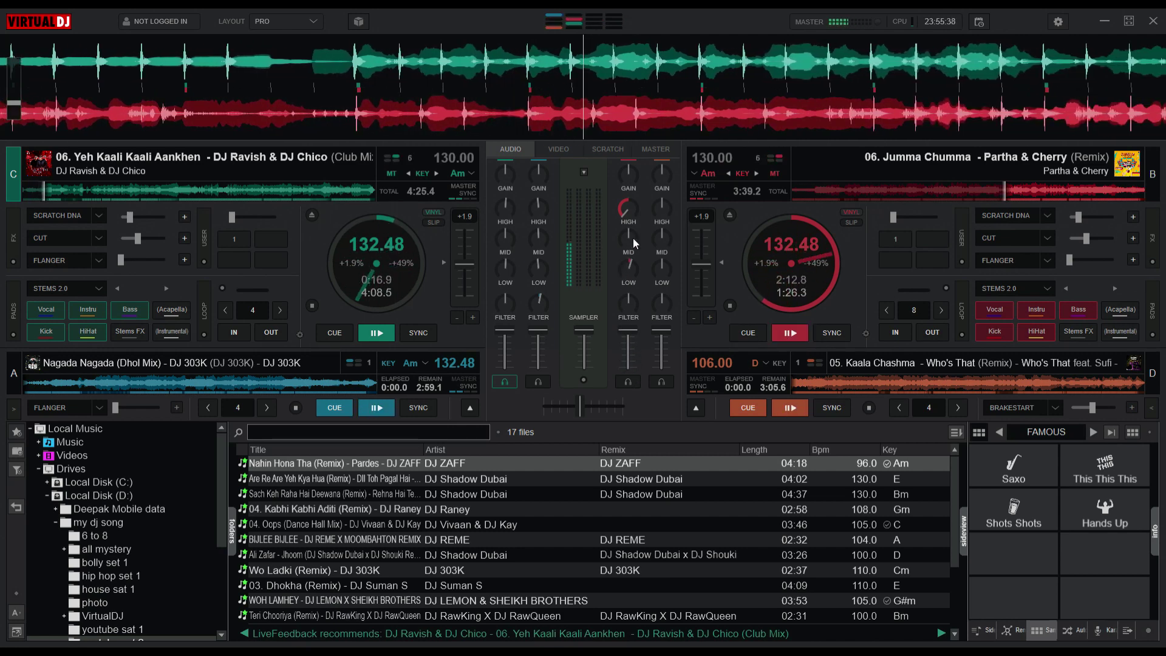
{"action": "left_click_drag", "start_coordinate": [632, 238], "coordinate": [632, 177]}
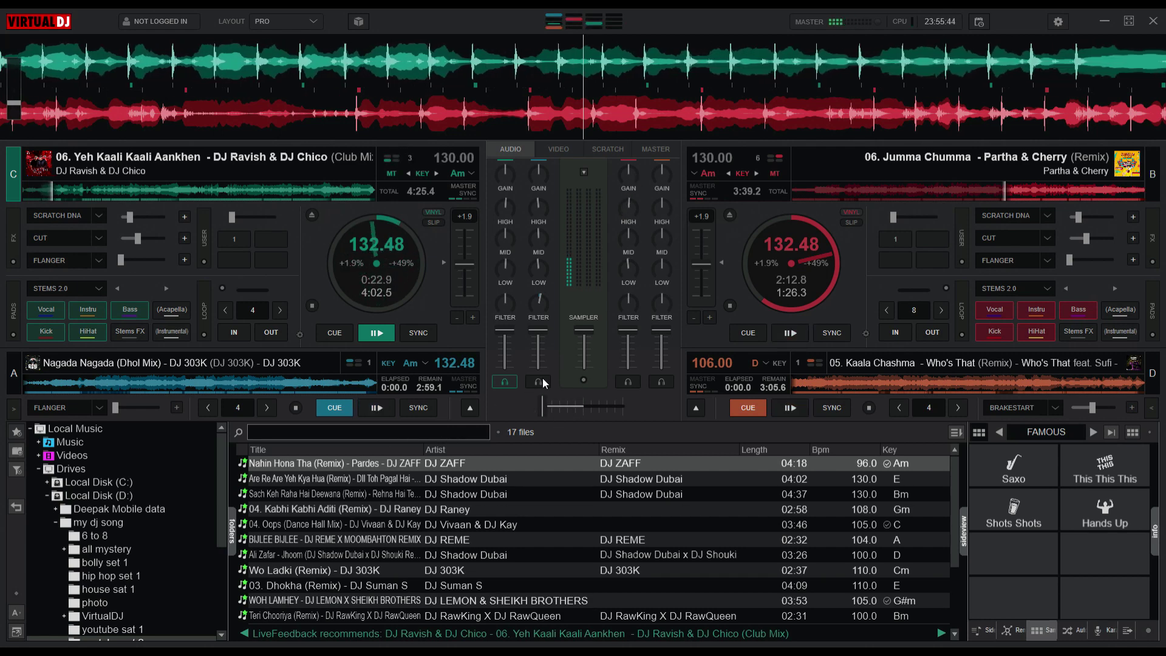
{"action": "left_click_drag", "start_coordinate": [541, 377], "coordinate": [845, 270]}
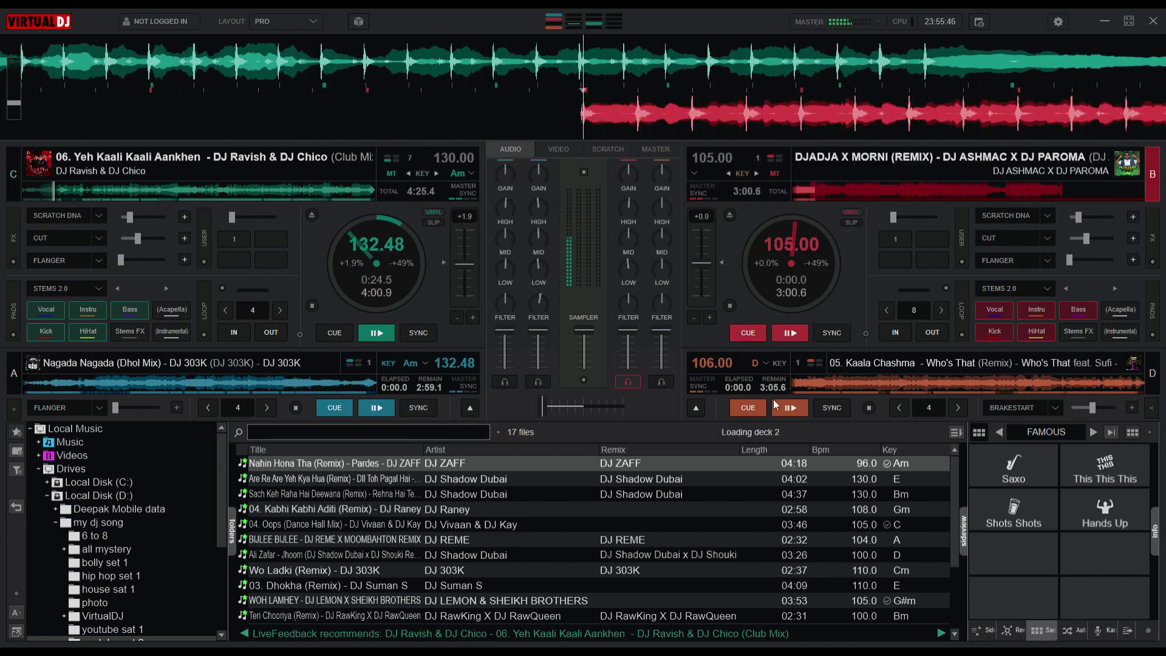
- Show deck D's Kaala Chashma in the upper right deck and nudge the crossfader slightly right
{"action": "left_click", "coordinate": [701, 408]}
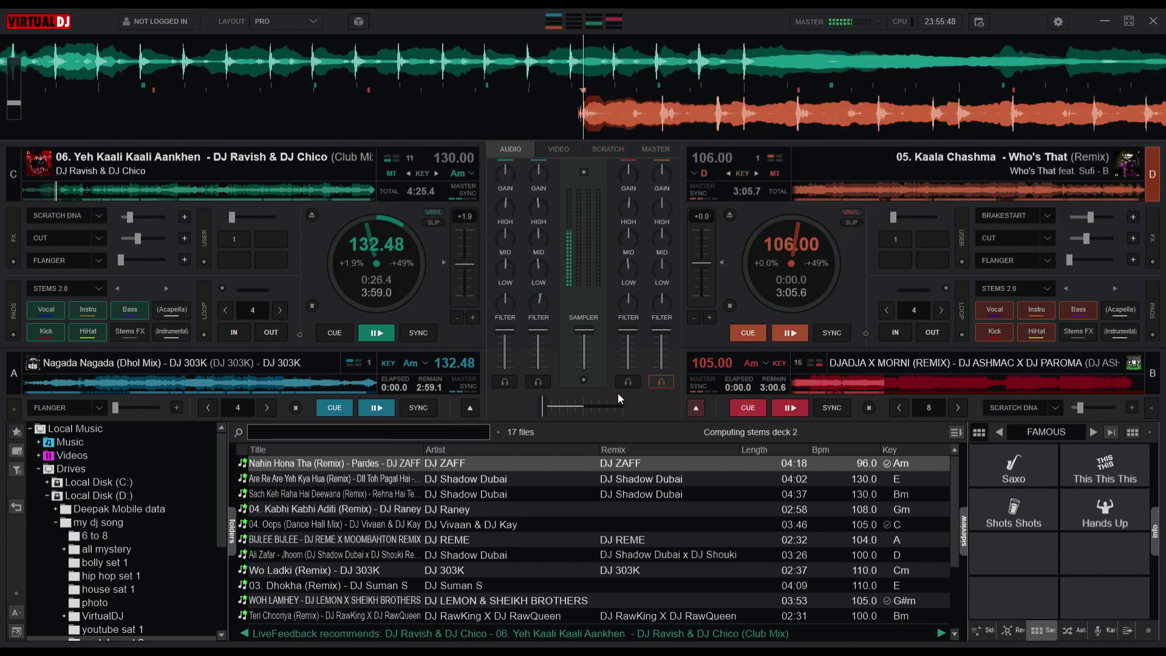
{"action": "left_click", "coordinate": [550, 406]}
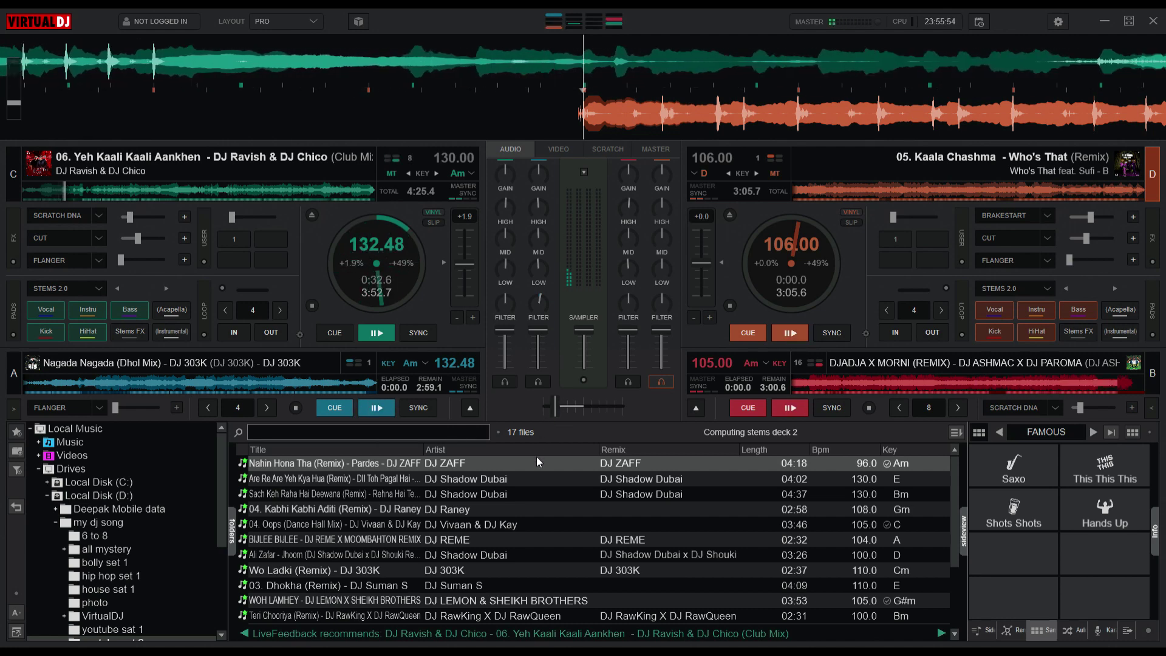
{"action": "left_click", "coordinate": [554, 407]}
{"action": "left_click_drag", "start_coordinate": [550, 403], "coordinate": [552, 403]}
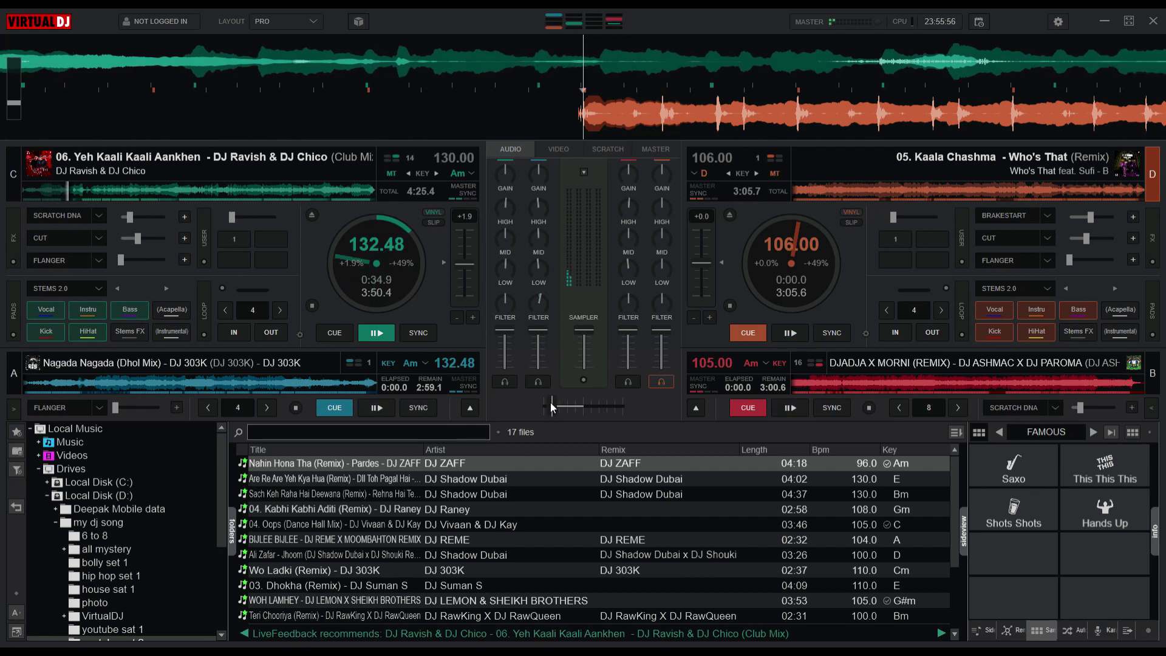
- Enable deck C's FLANGER at nearly full strength and toggle its CUT effect on and off
{"action": "left_click", "coordinate": [63, 260]}
{"action": "left_click_drag", "start_coordinate": [133, 261], "coordinate": [60, 307]}
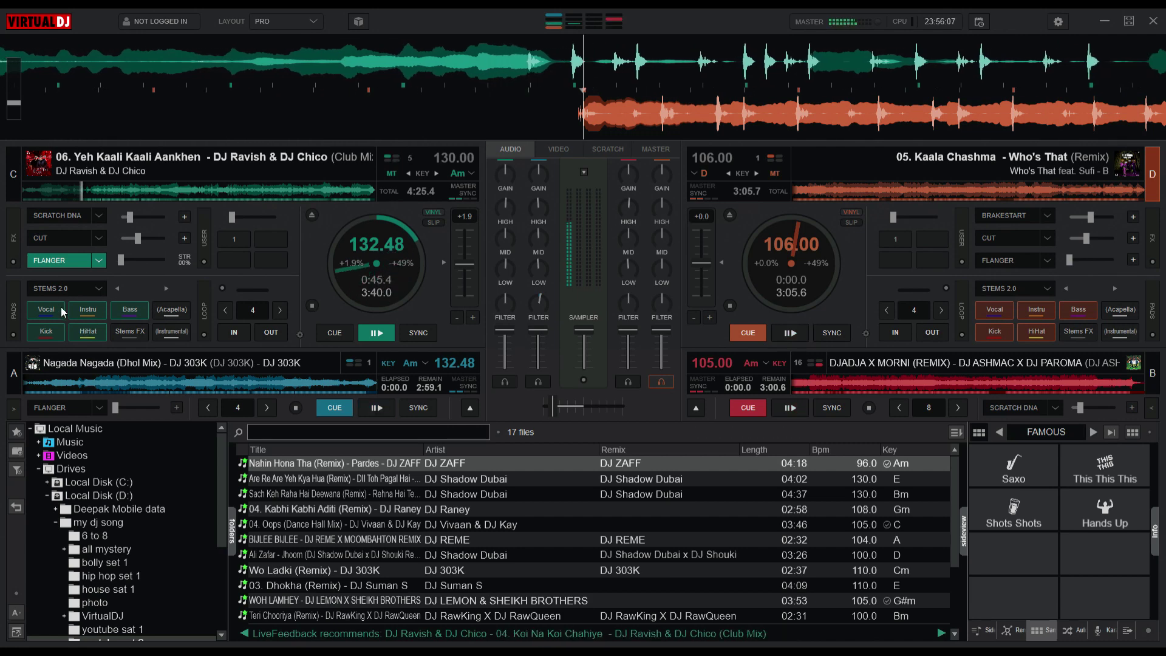
{"action": "left_click", "coordinate": [49, 238]}
{"action": "left_click", "coordinate": [49, 237]}
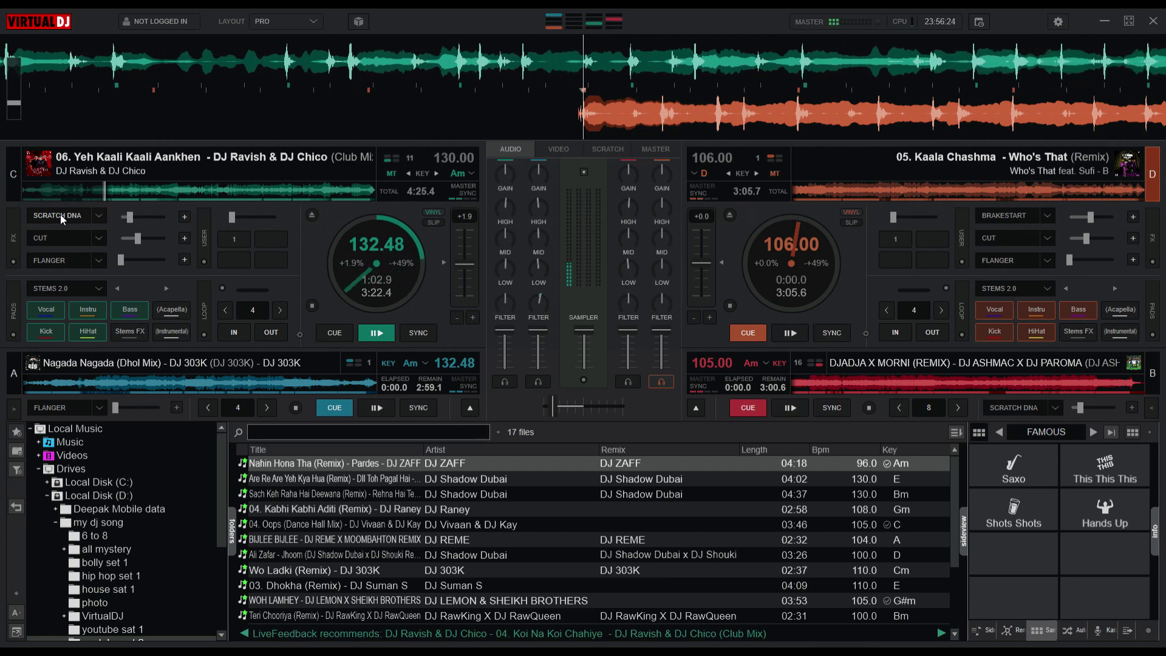
- Enable Scratch DNA on deck C and sync deck D's Kaala Chashma to 132.48 BPM
{"action": "left_click", "coordinate": [60, 215]}
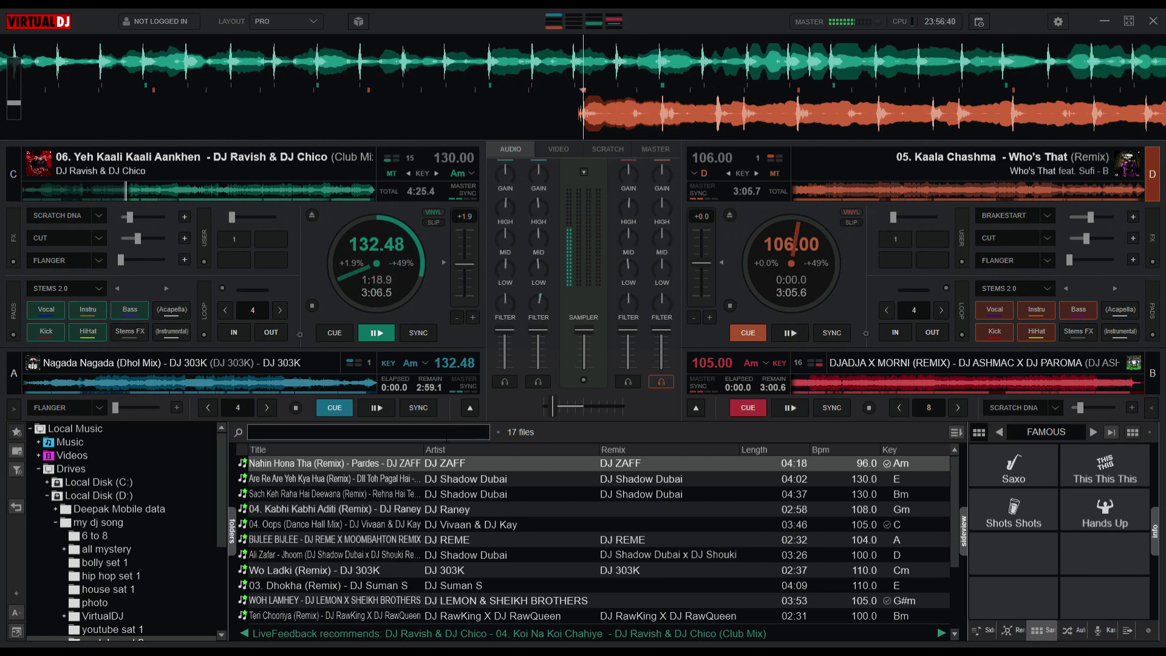
{"action": "left_click", "coordinate": [827, 333]}
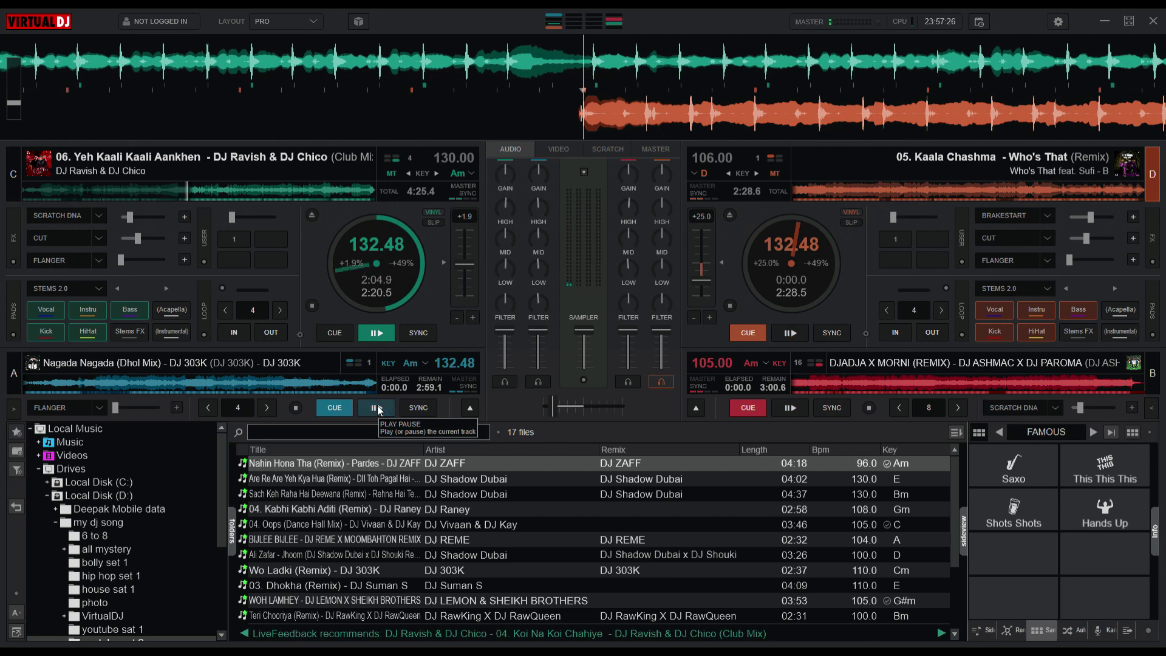
- Start Nagada Nagada on deck A, then cut deck C's bass and treble and lower its fader slightly
{"action": "left_click", "coordinate": [377, 408]}
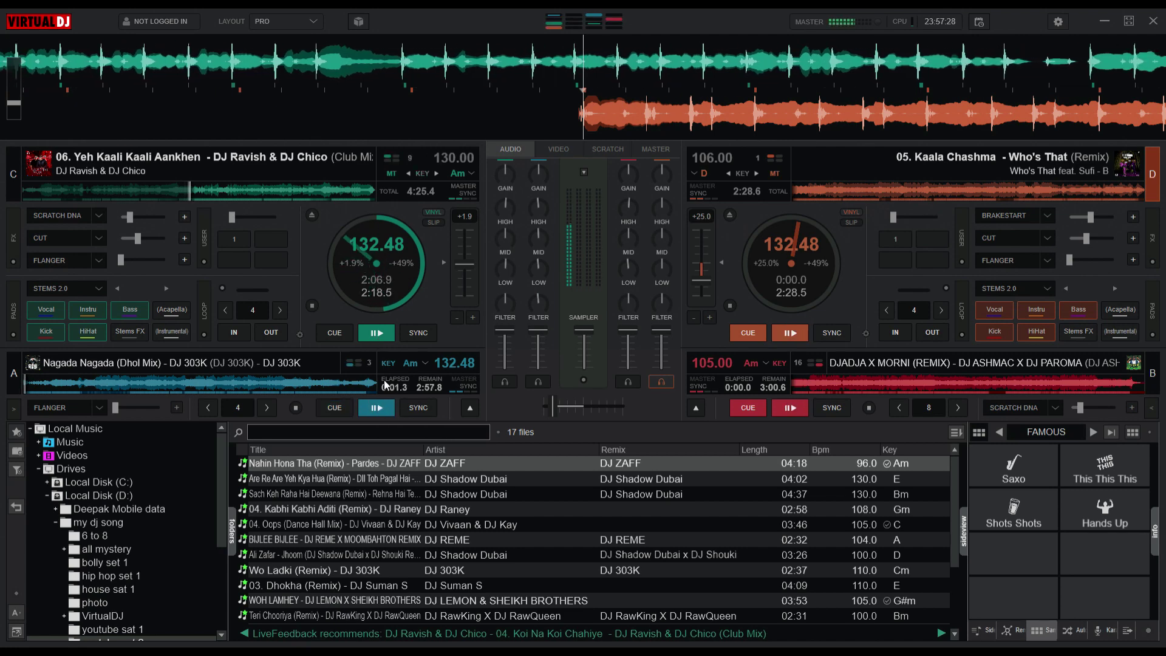
{"action": "left_click", "coordinate": [471, 408]}
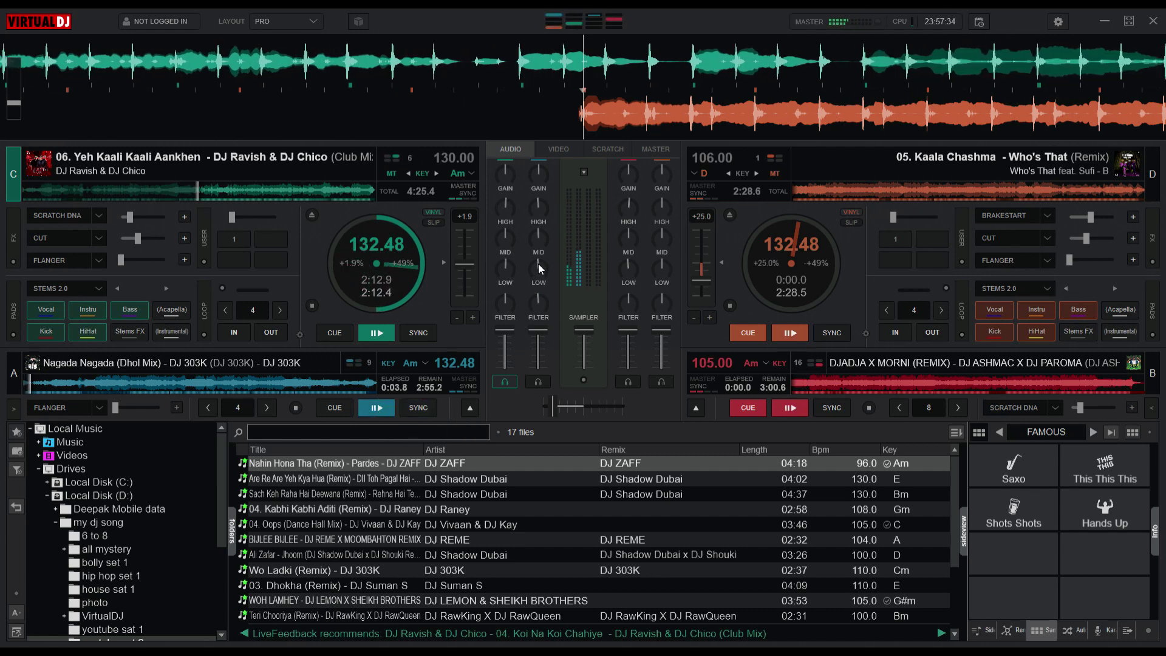
{"action": "left_click", "coordinate": [512, 253]}
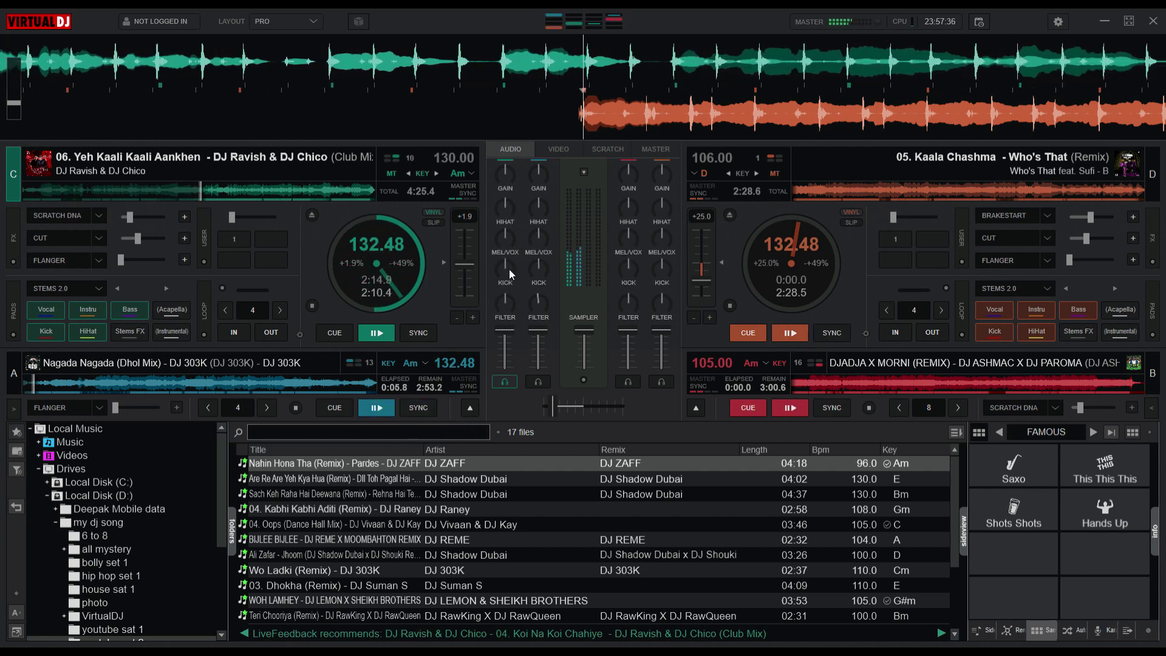
{"action": "left_click_drag", "start_coordinate": [504, 261], "coordinate": [496, 295]}
{"action": "left_click_drag", "start_coordinate": [507, 211], "coordinate": [508, 348]}
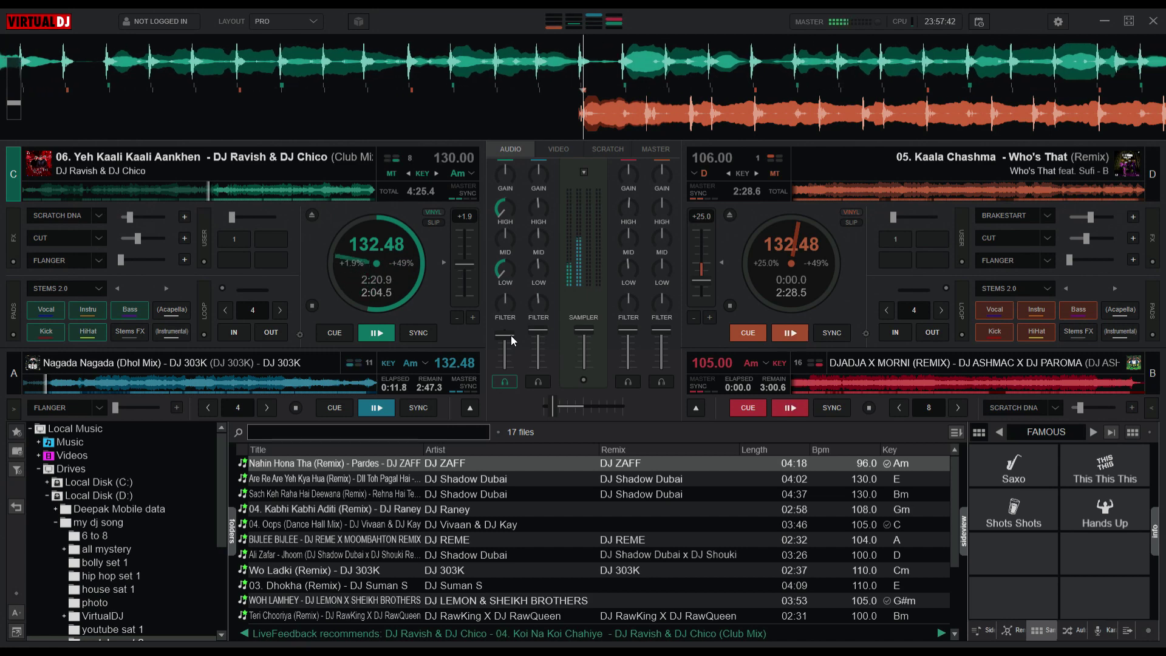
{"action": "left_click_drag", "start_coordinate": [511, 335], "coordinate": [512, 369]}
- Stop deck C, restore its treble, raise deck A to full volume, and load I Am A Disco Dancer onto C
{"action": "left_click", "coordinate": [379, 335]}
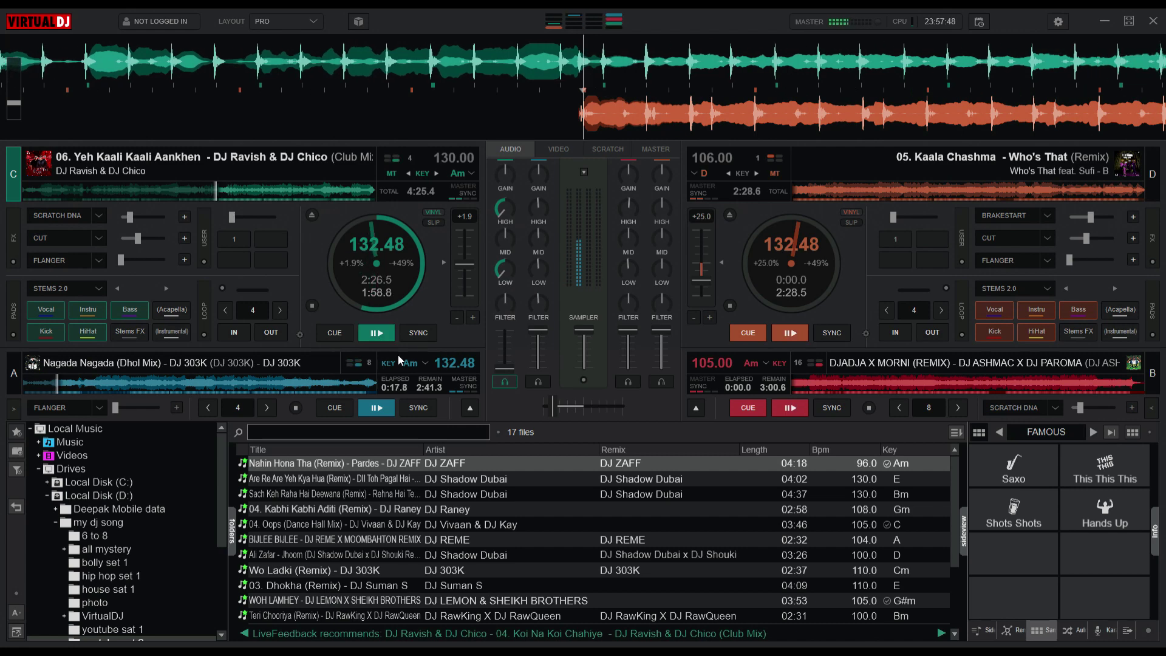
{"action": "left_click", "coordinate": [470, 408]}
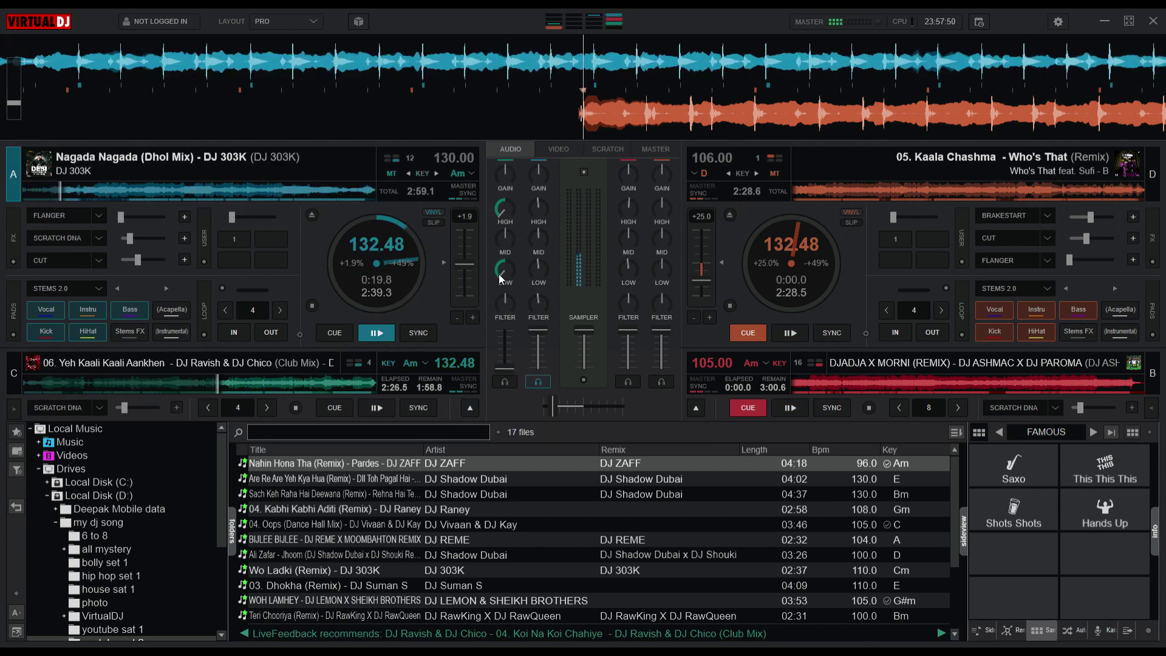
{"action": "left_click_drag", "start_coordinate": [503, 212], "coordinate": [508, 181]}
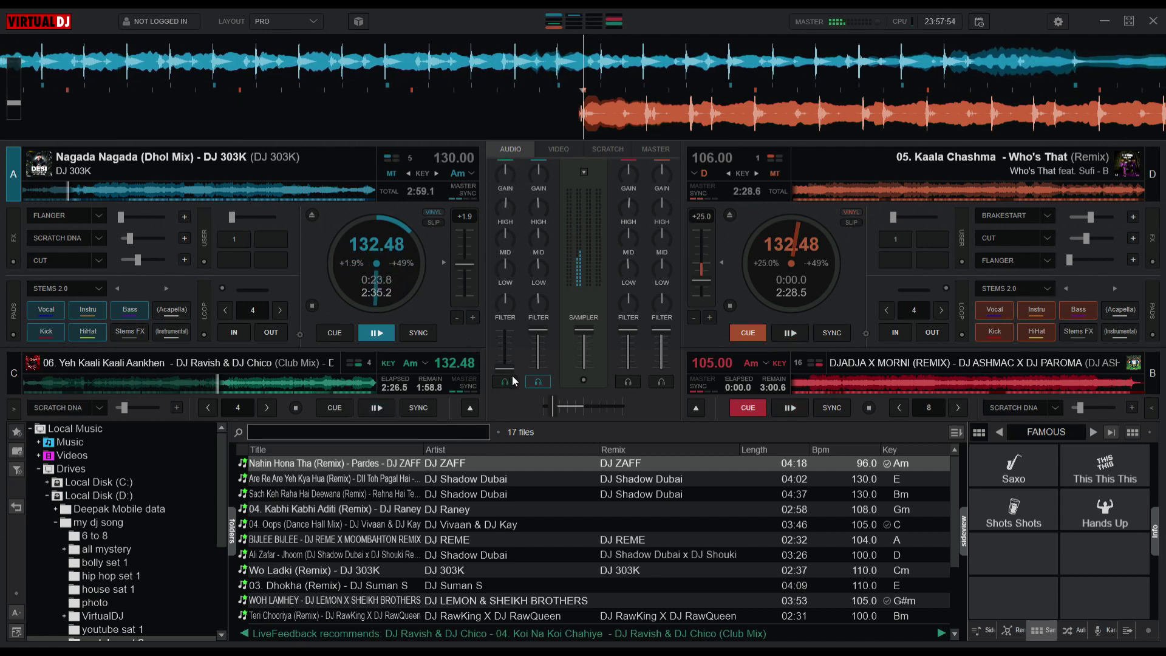
{"action": "left_click_drag", "start_coordinate": [504, 368], "coordinate": [511, 334]}
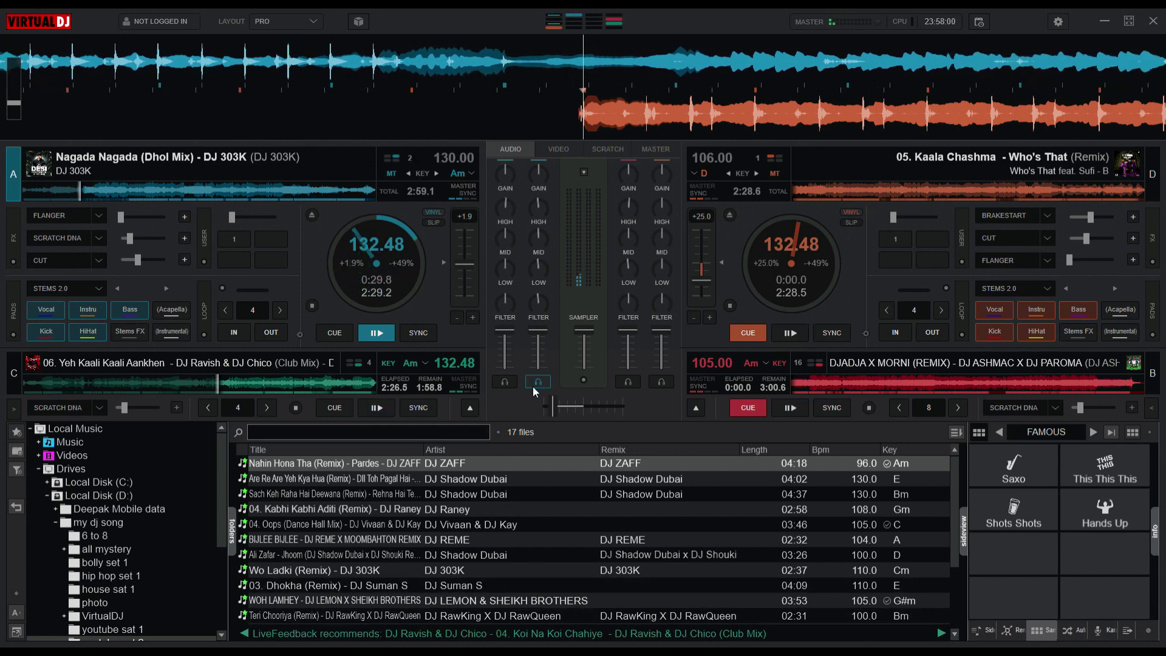
{"action": "left_click_drag", "start_coordinate": [419, 464], "coordinate": [340, 395]}
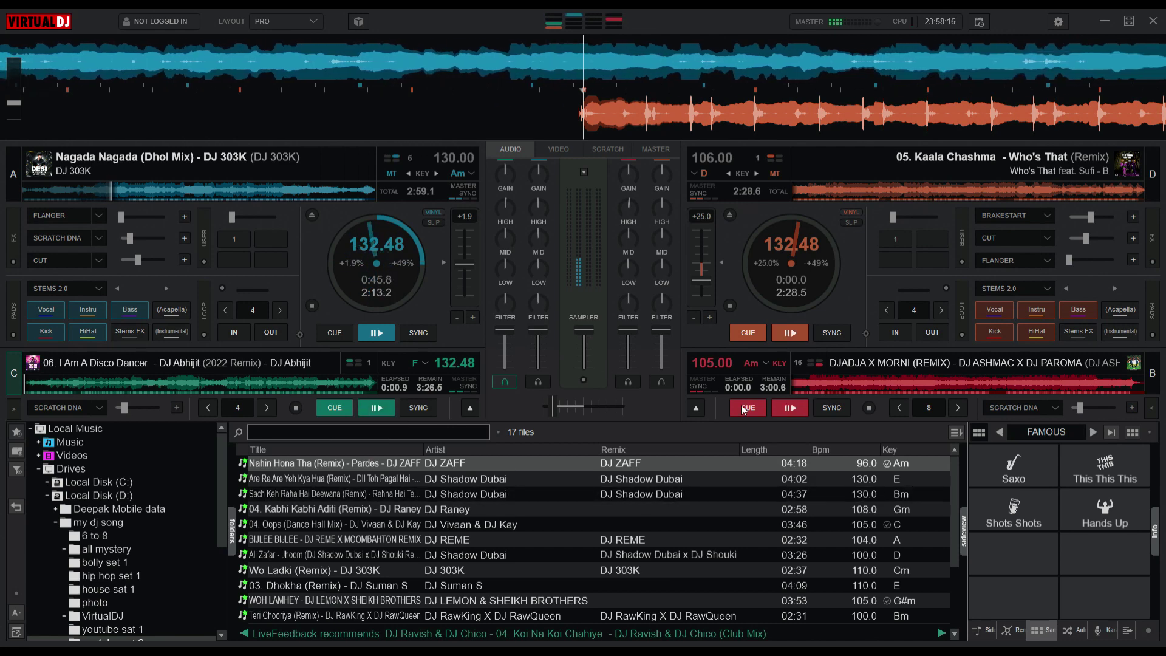
- Lower Kaala Chashma's tempo on deck D while switching between decks B and D in the right view
{"action": "left_click", "coordinate": [696, 407]}
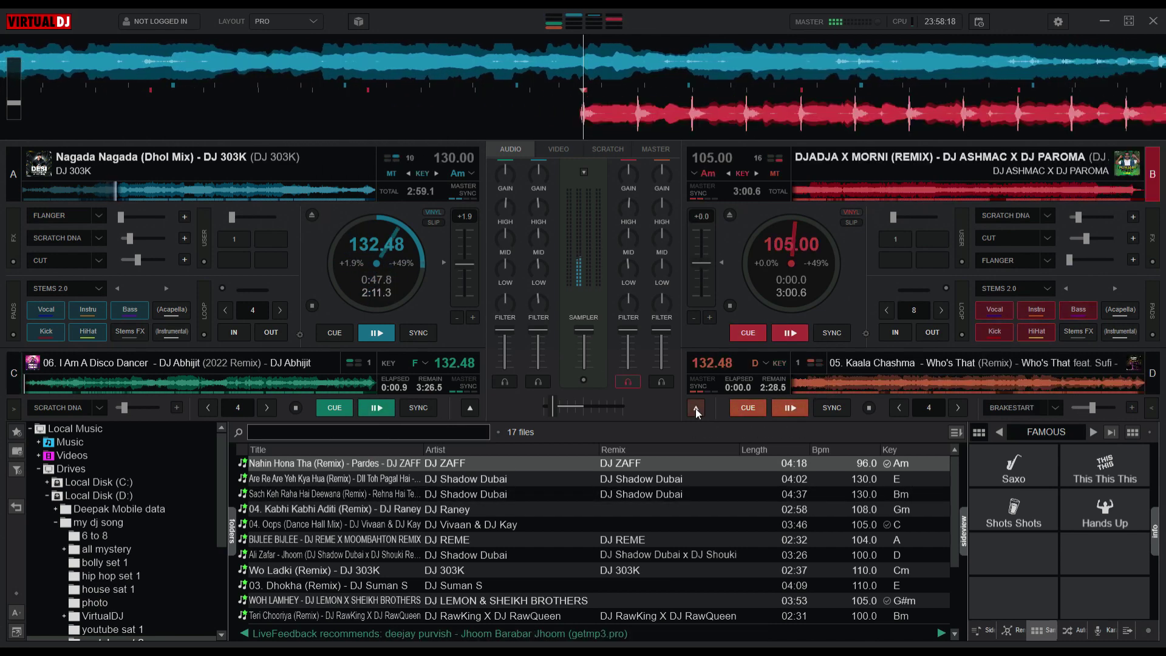
{"action": "left_click", "coordinate": [695, 407]}
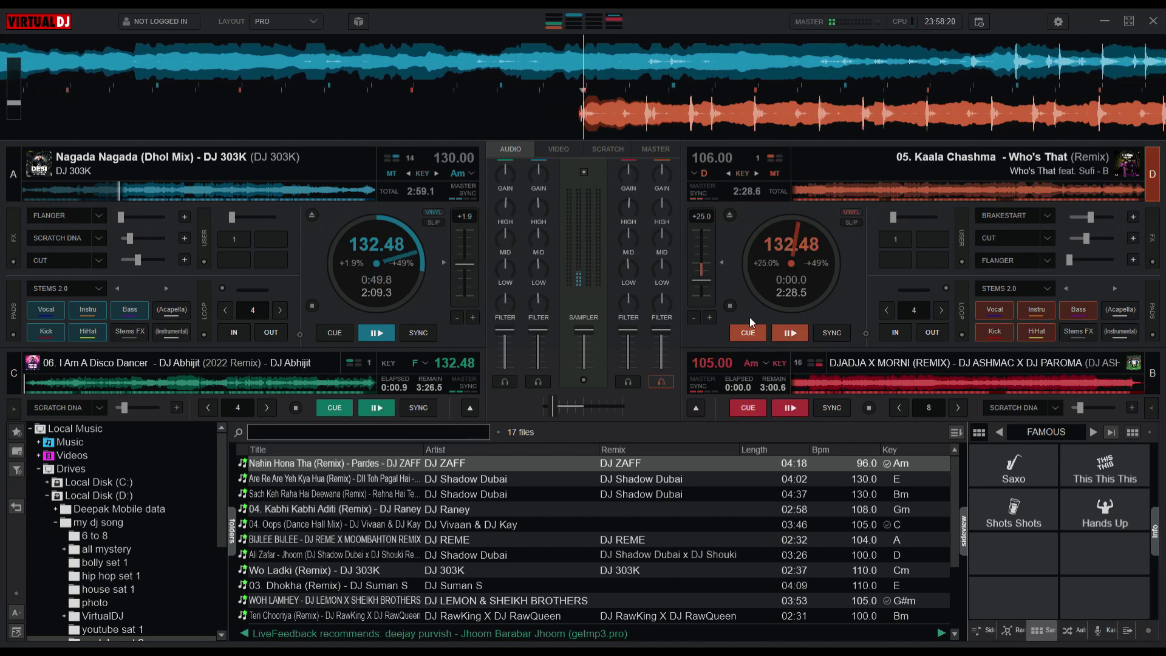
{"action": "left_click_drag", "start_coordinate": [698, 278], "coordinate": [698, 261]}
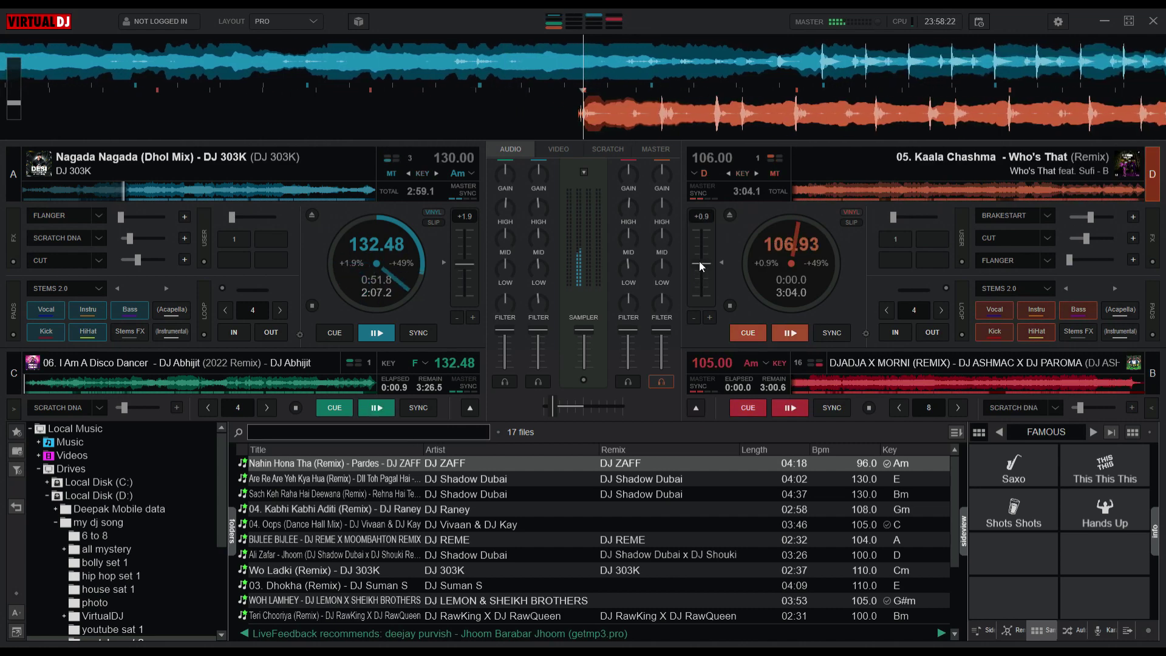
{"action": "left_click", "coordinate": [702, 403]}
{"action": "left_click", "coordinate": [702, 401]}
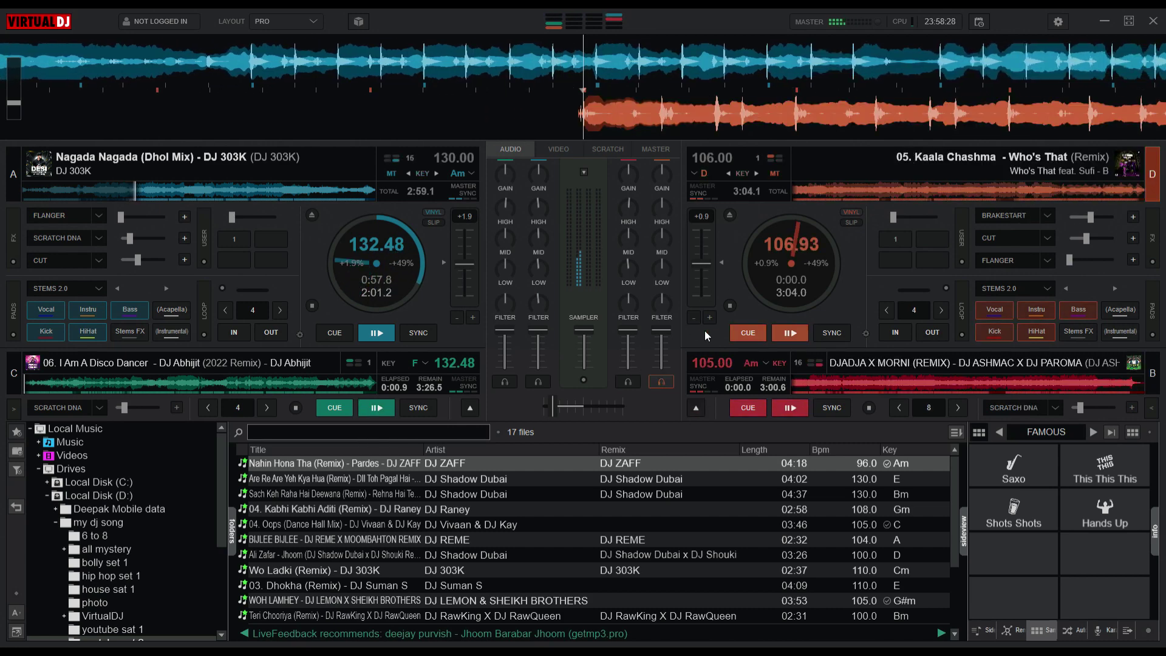
- Raise deck D to 114.35 BPM, sync it to 132.48 BPM, and start Kaala Chashma playing
{"action": "left_click", "coordinate": [694, 268]}
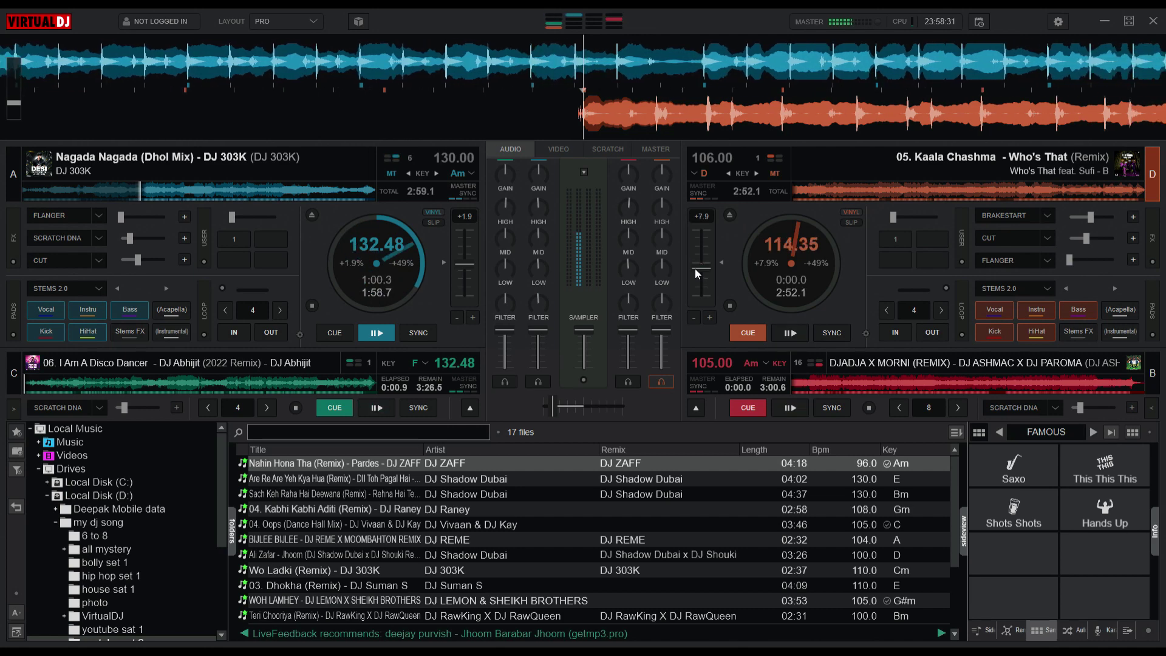
{"action": "left_click", "coordinate": [696, 407]}
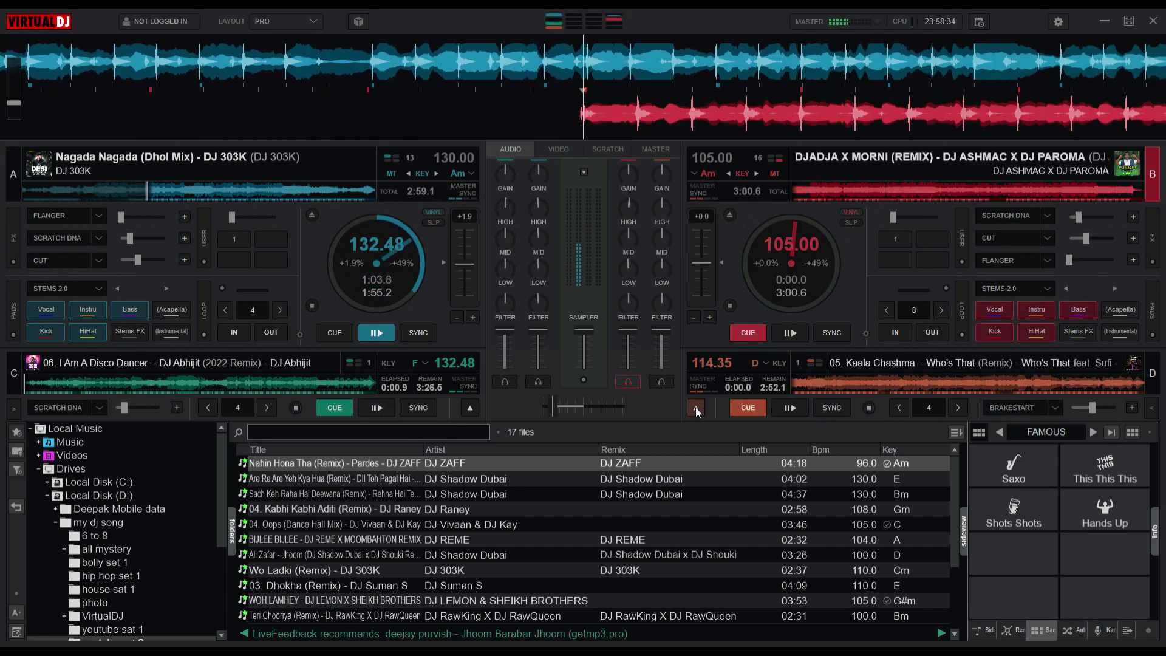
{"action": "left_click", "coordinate": [696, 407]}
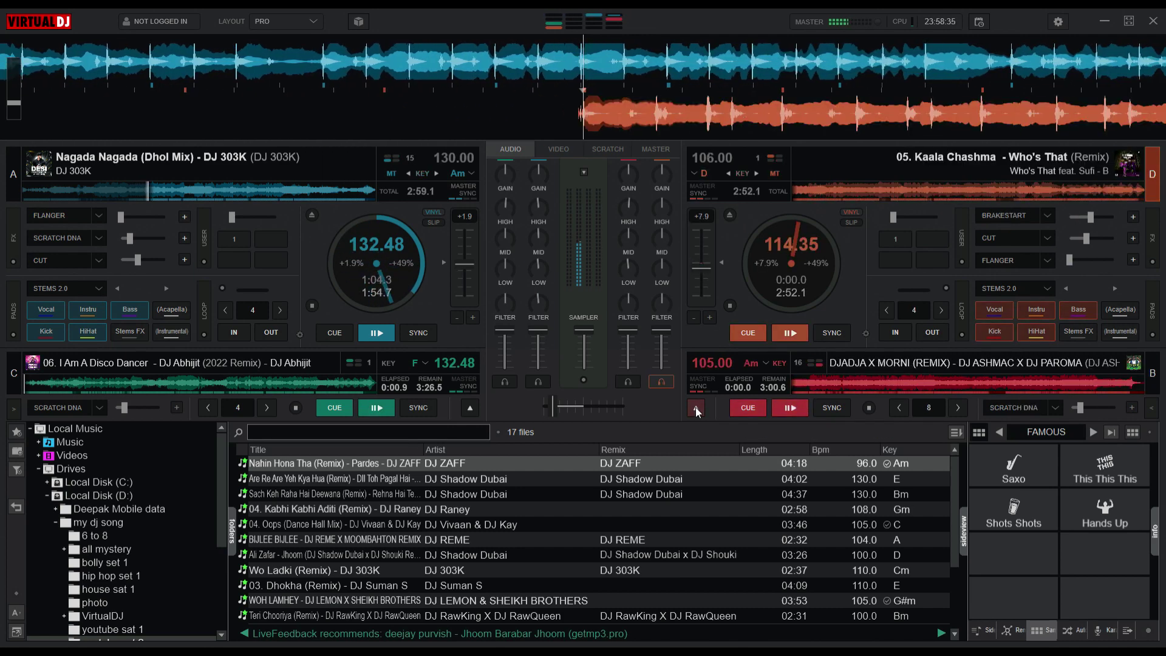
{"action": "left_click", "coordinate": [829, 332]}
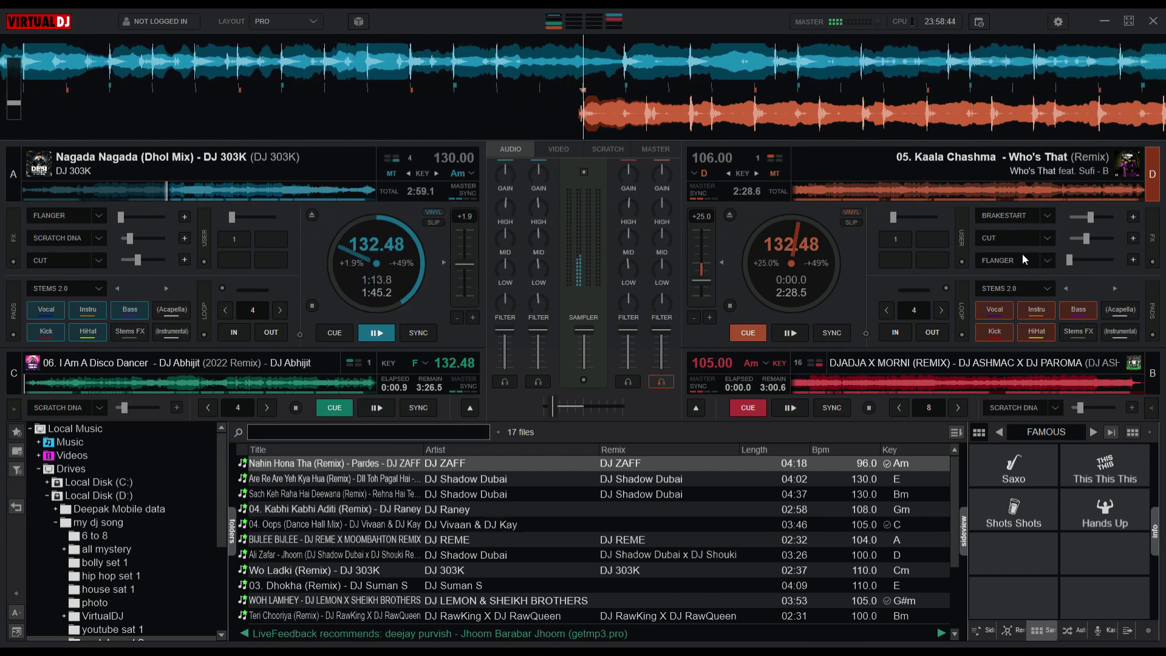
{"action": "left_click", "coordinate": [788, 334]}
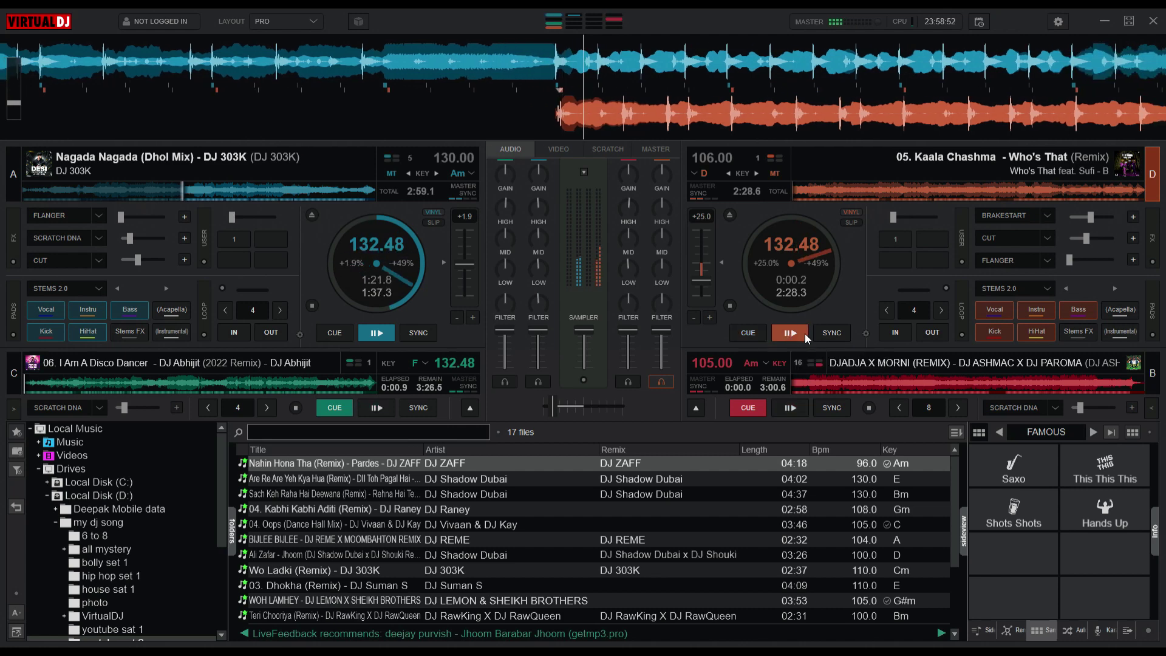
- Centre the crossfader between decks A and D, cut deck A's bass and treble, then lean toward D
{"action": "left_click_drag", "start_coordinate": [552, 405], "coordinate": [582, 407]}
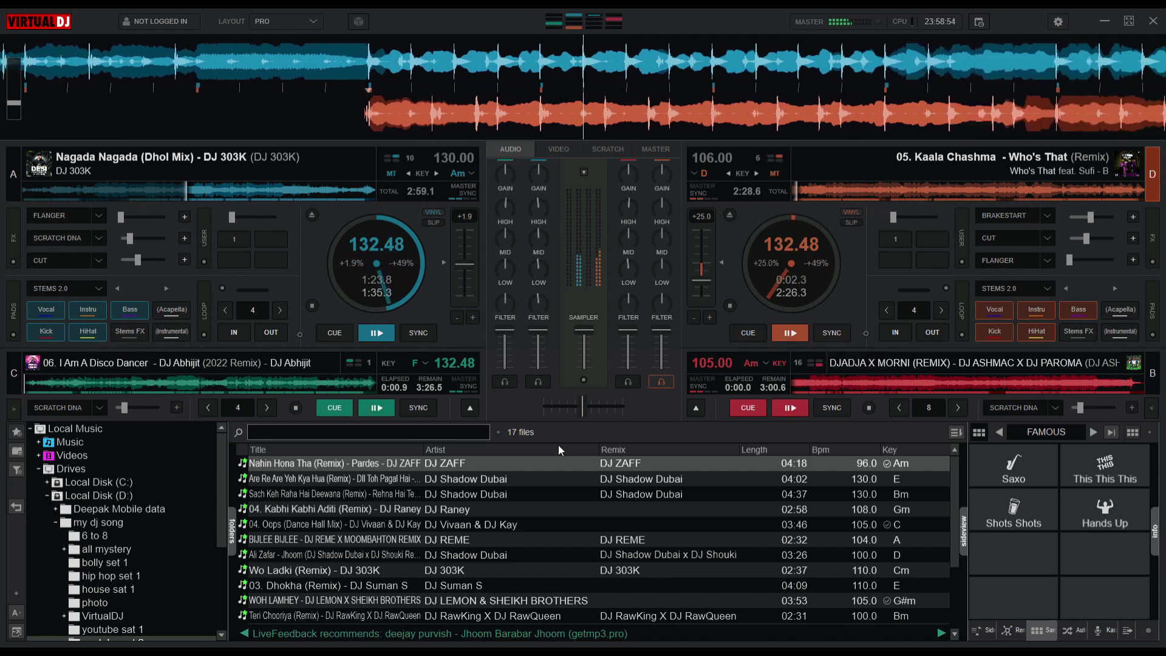
{"action": "mouse_move", "coordinate": [537, 261]}
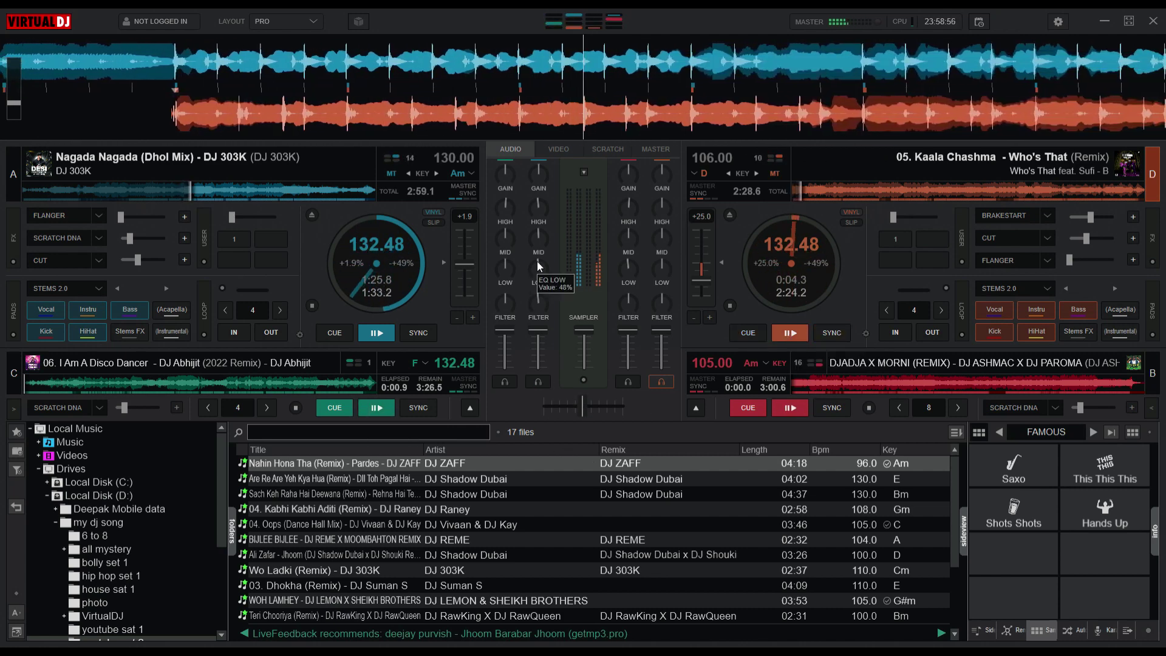
{"action": "left_click_drag", "start_coordinate": [536, 261], "coordinate": [532, 294]}
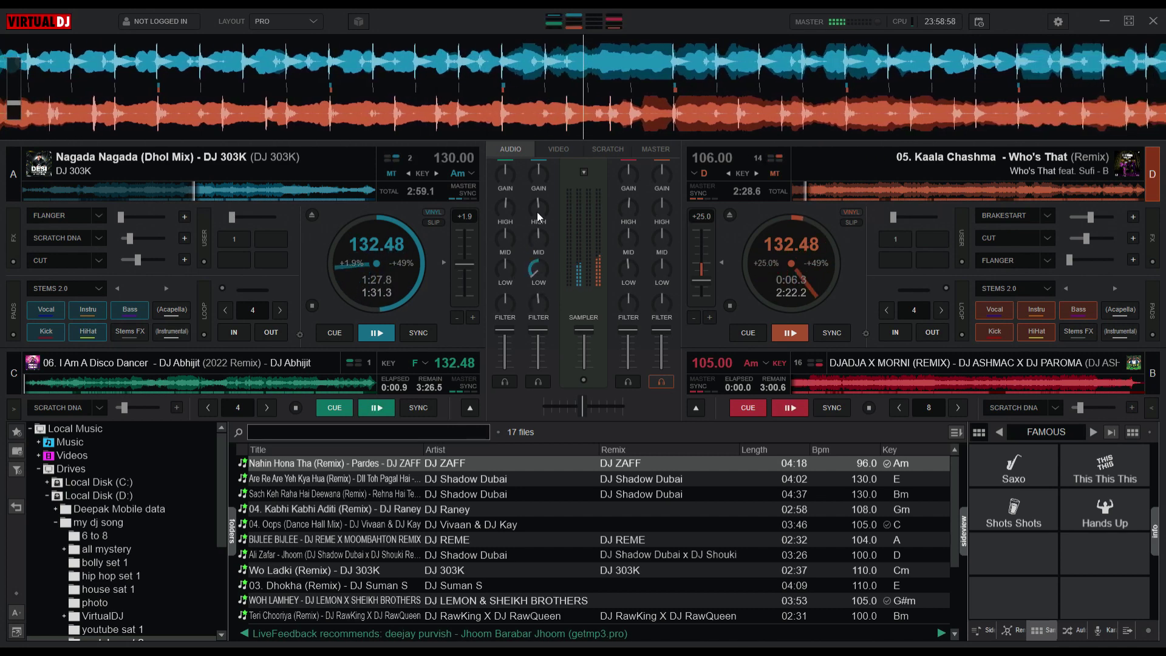
{"action": "left_click_drag", "start_coordinate": [537, 212], "coordinate": [545, 292]}
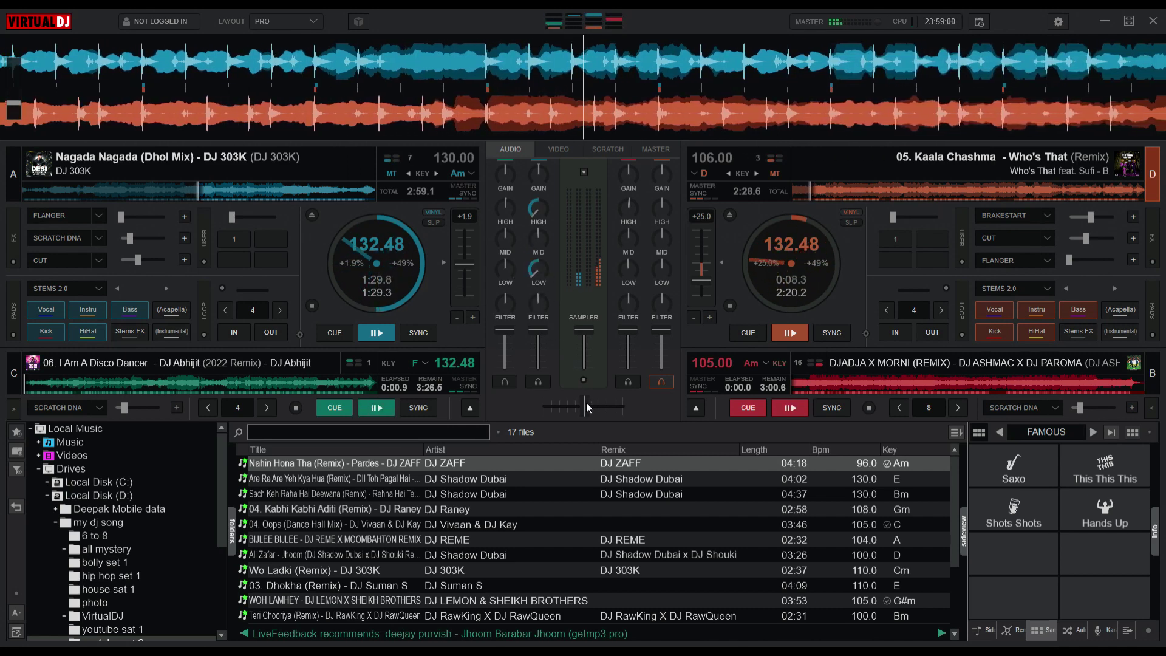
{"action": "left_click_drag", "start_coordinate": [585, 402], "coordinate": [626, 402]}
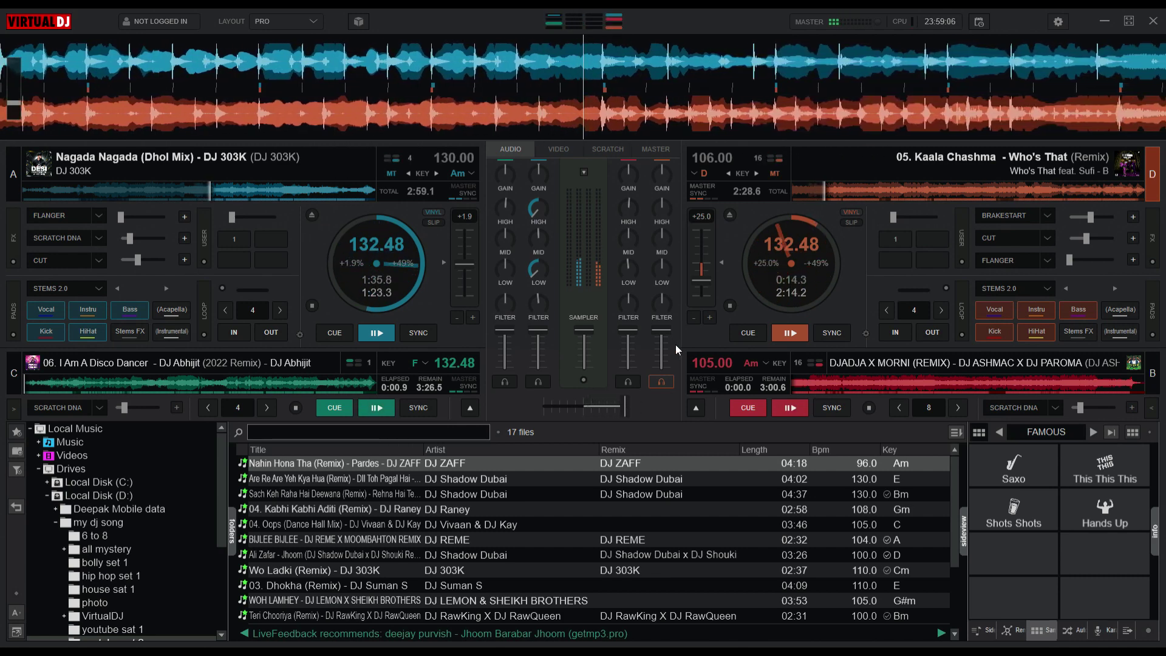
- Slow Kaala Chashma to 117.13 BPM, stop deck A and restore its treble, and sync deck B to 117.13 BPM
{"action": "mouse_move", "coordinate": [701, 280]}
{"action": "left_mouse_down"}
{"action": "mouse_move", "coordinate": [699, 260]}
{"action": "mouse_move", "coordinate": [705, 270]}
{"action": "left_mouse_up"}
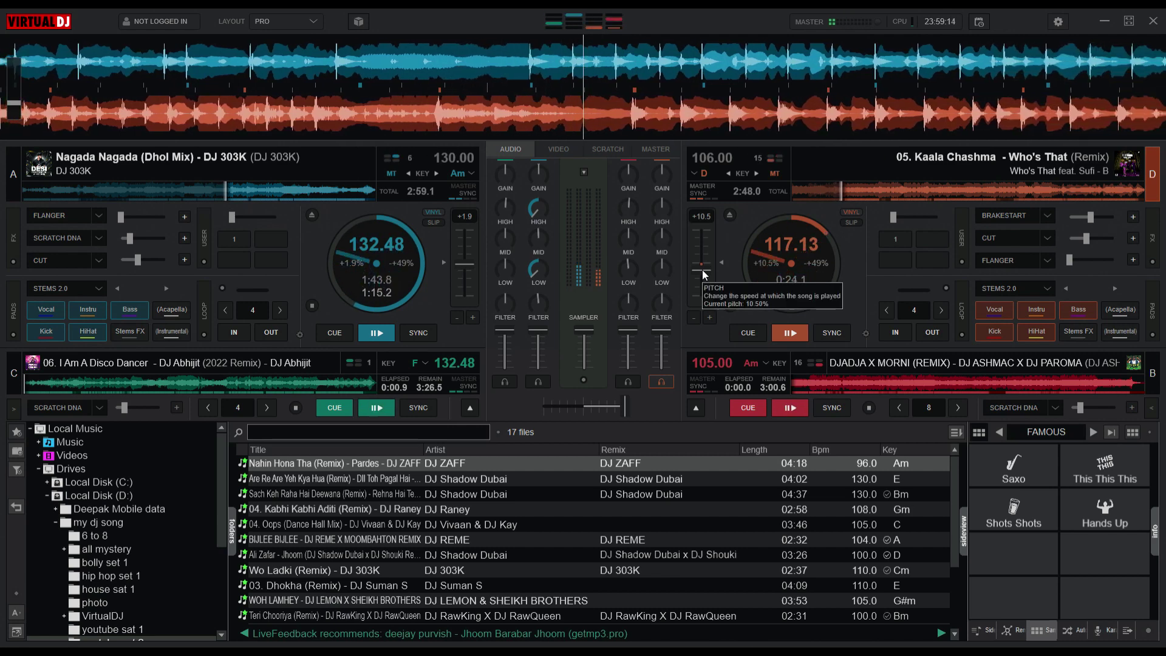
{"action": "left_click", "coordinate": [372, 336]}
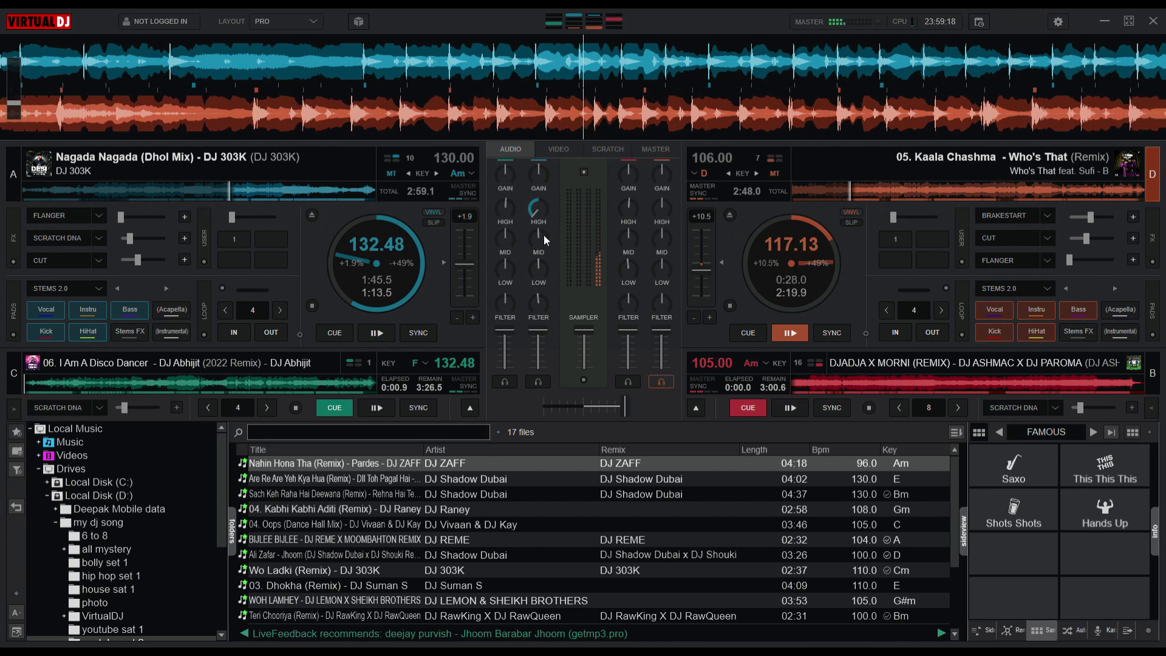
{"action": "left_click_drag", "start_coordinate": [532, 216], "coordinate": [535, 181]}
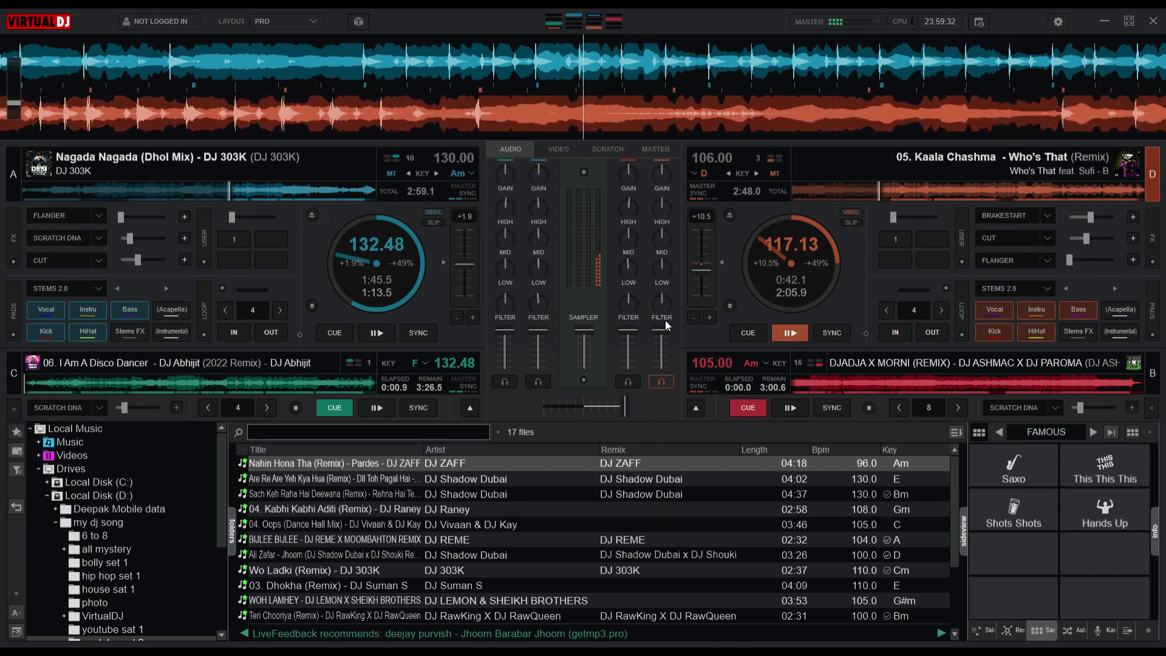
{"action": "left_click_drag", "start_coordinate": [624, 412], "coordinate": [625, 409]}
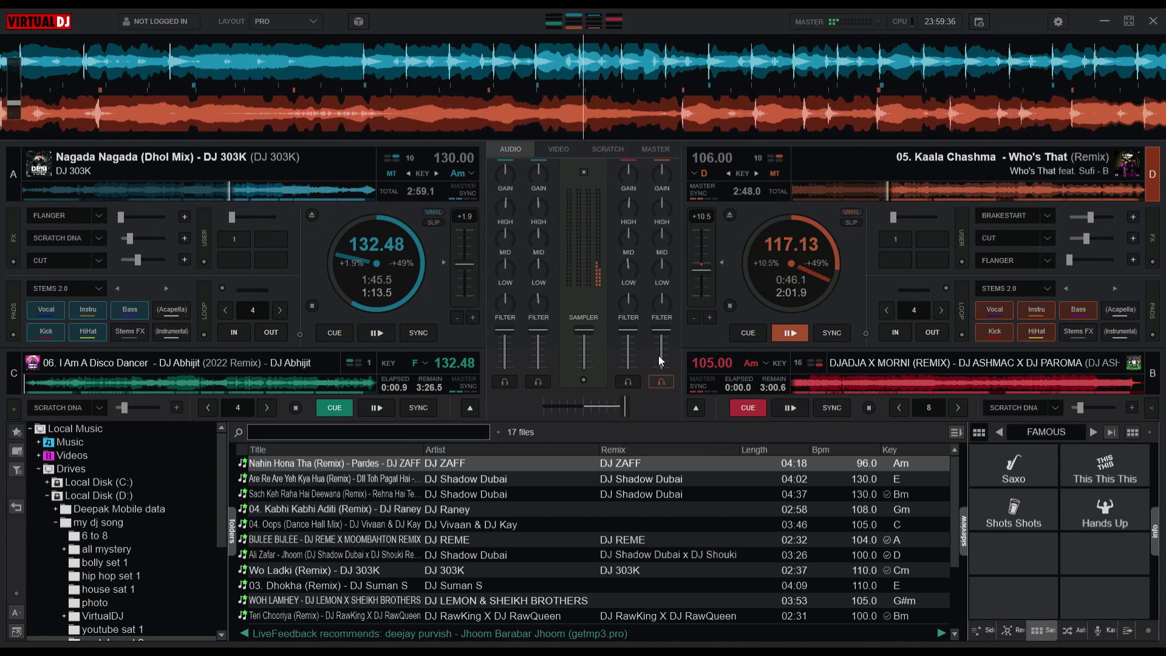
{"action": "left_click", "coordinate": [832, 408]}
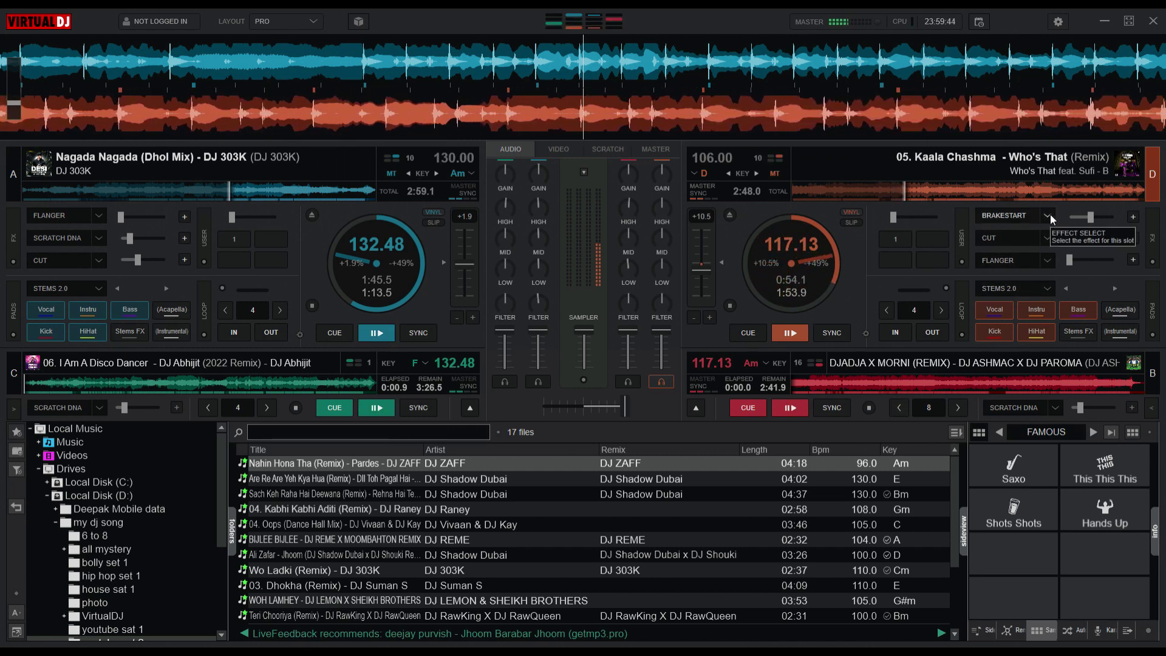
- Briefly apply the FLANGER at 36% on deck D, then switch it off
{"action": "left_click", "coordinate": [1000, 261]}
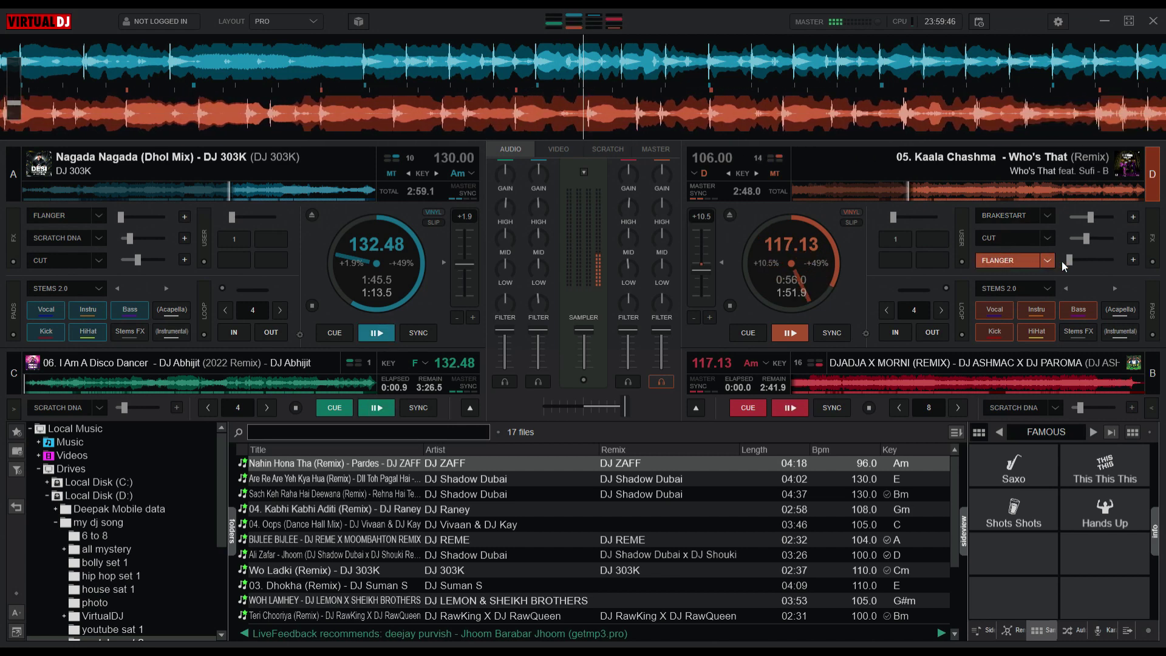
{"action": "left_click_drag", "start_coordinate": [1061, 261], "coordinate": [1033, 291]}
{"action": "left_click", "coordinate": [1029, 260]}
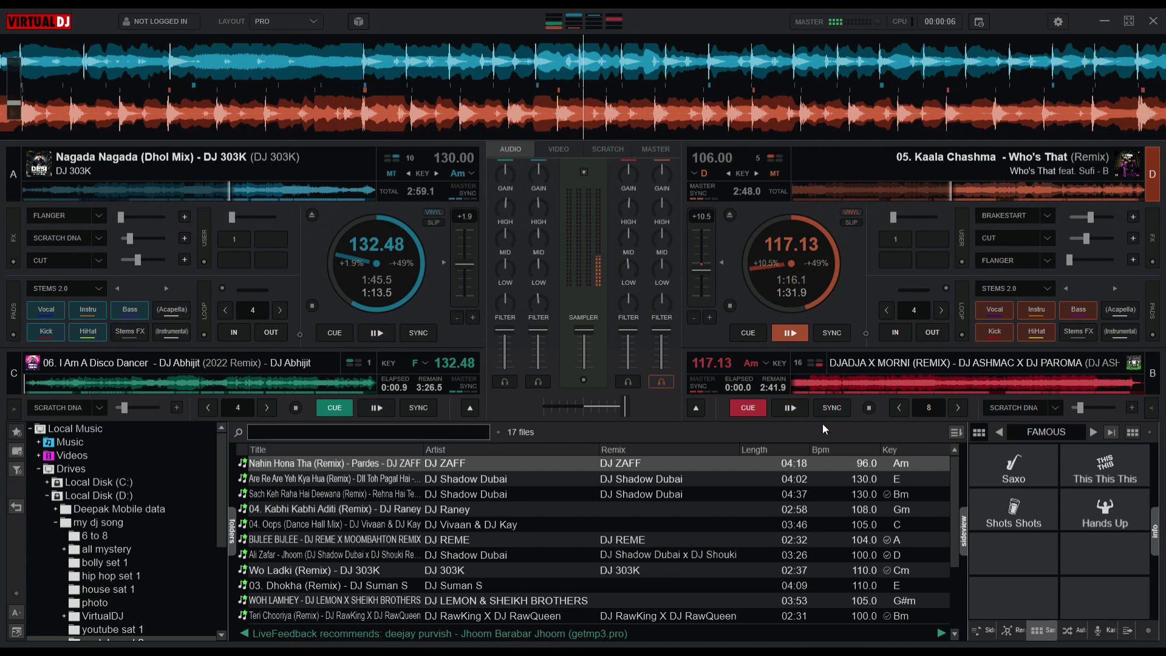
- Start DJADJA X MORNI on deck B, cut deck D's bass and treble, fade it out, and reset its filter
{"action": "left_click", "coordinate": [789, 407]}
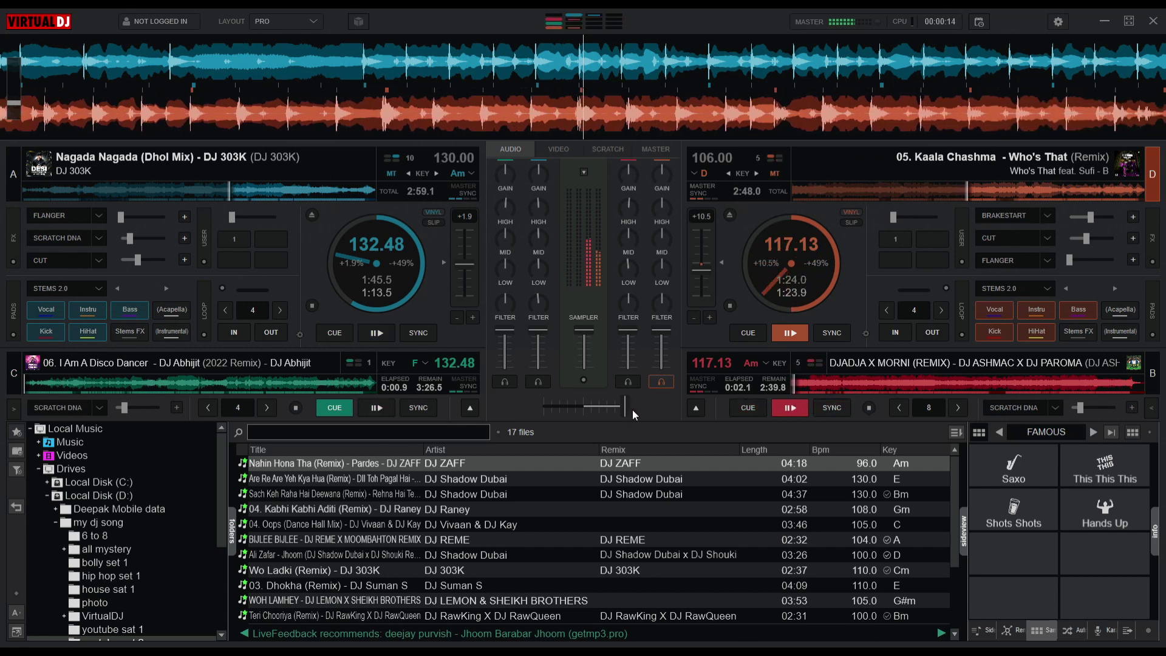
{"action": "mouse_move", "coordinate": [658, 280]}
{"action": "left_mouse_down"}
{"action": "mouse_move", "coordinate": [658, 271]}
{"action": "mouse_move", "coordinate": [658, 286]}
{"action": "left_mouse_up"}
{"action": "left_click_drag", "start_coordinate": [668, 204], "coordinate": [661, 239]}
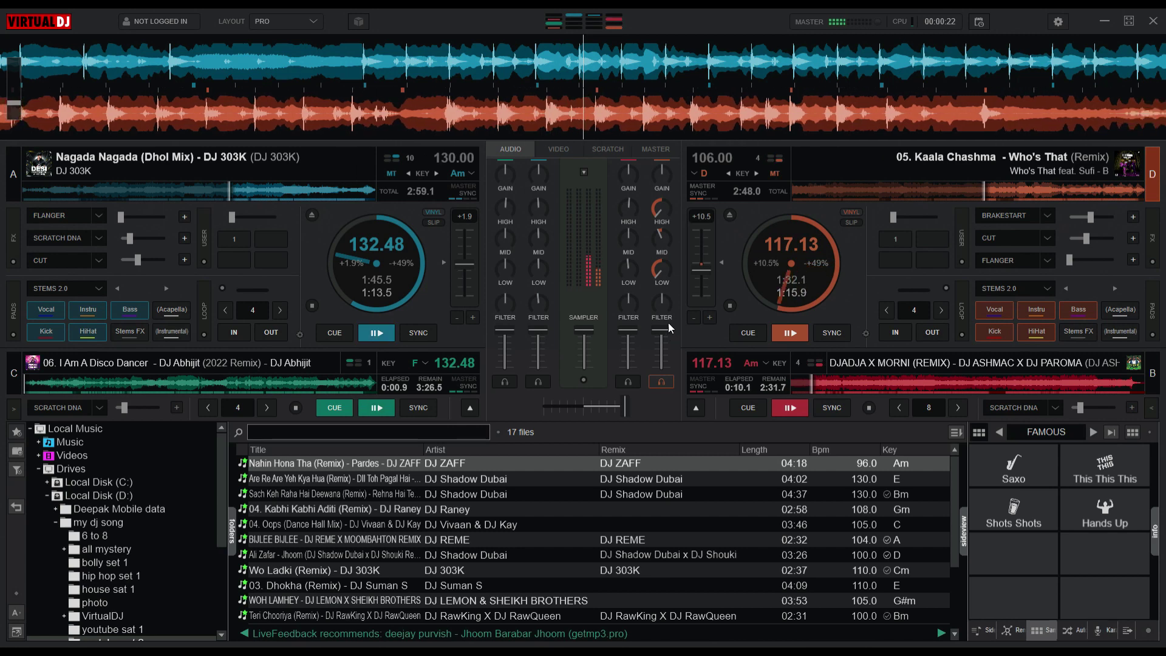
{"action": "scroll", "coordinate": [662, 305], "scroll_direction": "down", "scroll_amount": 3}
{"action": "scroll", "coordinate": [661, 304], "scroll_direction": "down", "scroll_amount": 2}
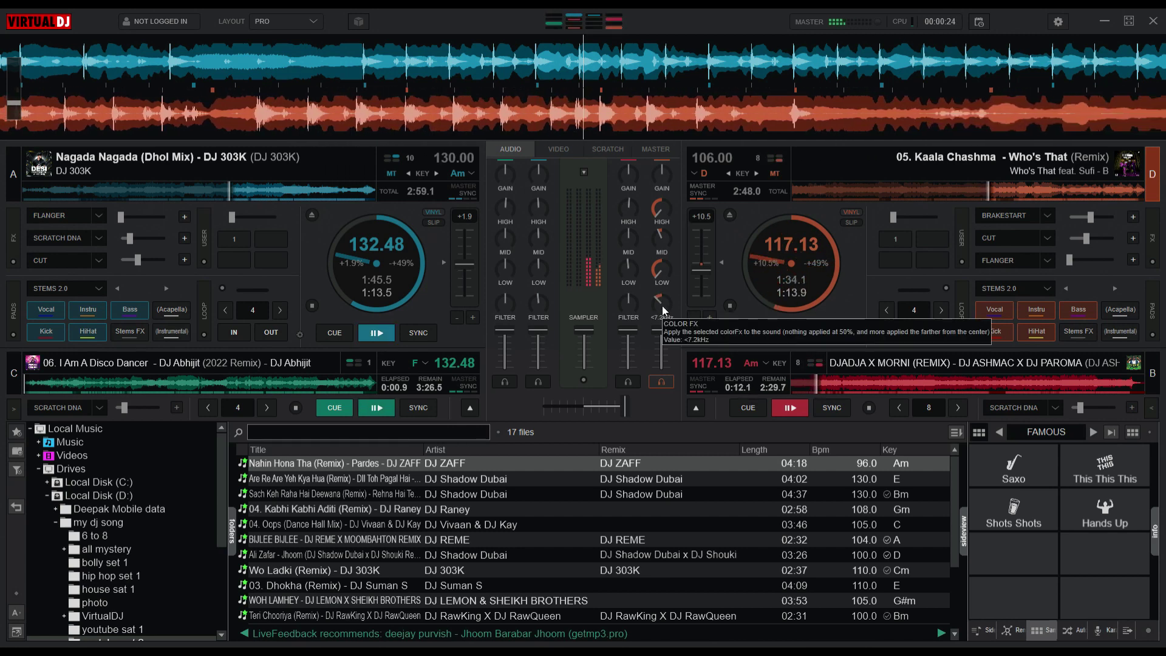
{"action": "scroll", "coordinate": [662, 305], "scroll_direction": "down", "scroll_amount": 4}
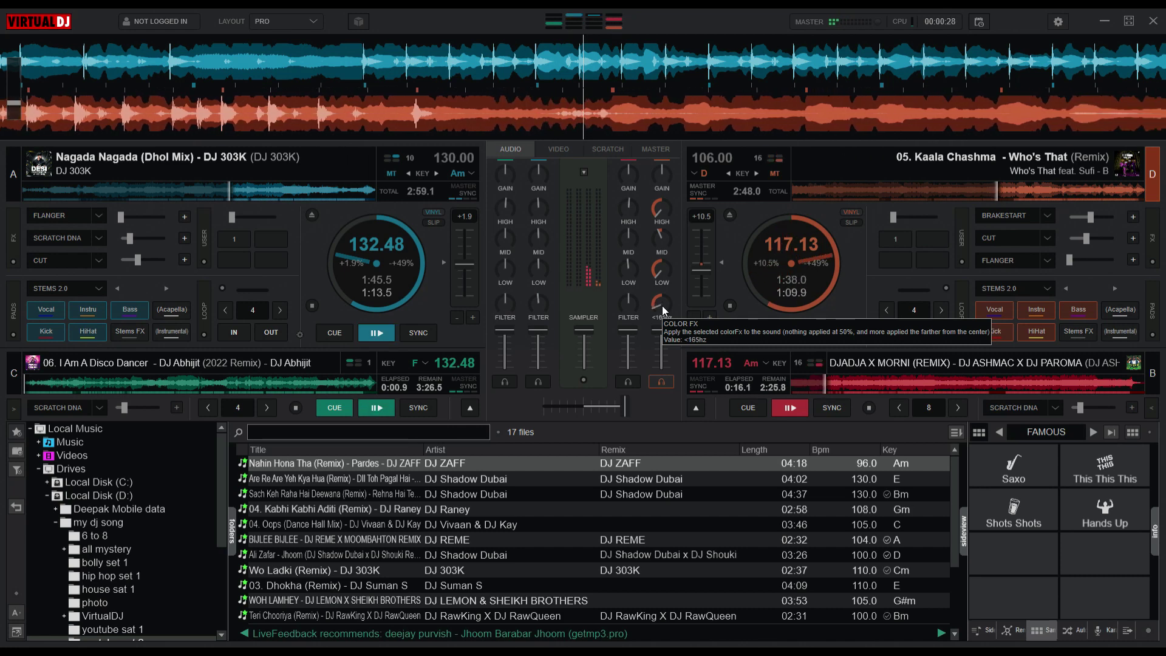
{"action": "left_click_drag", "start_coordinate": [664, 329], "coordinate": [669, 370]}
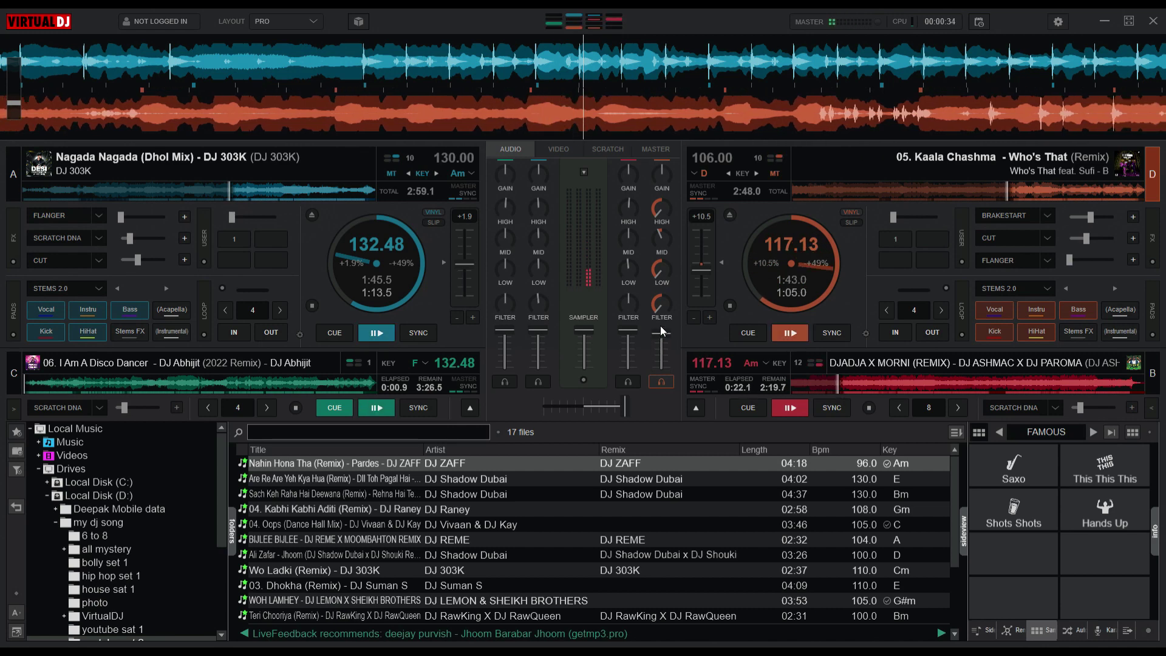
{"action": "left_click_drag", "start_coordinate": [660, 279], "coordinate": [664, 217]}
- Reset deck D's treble, load Koi Yahan Aha Nache Nache onto deck D, and bring deck C into the main position
{"action": "double_click", "coordinate": [664, 218]}
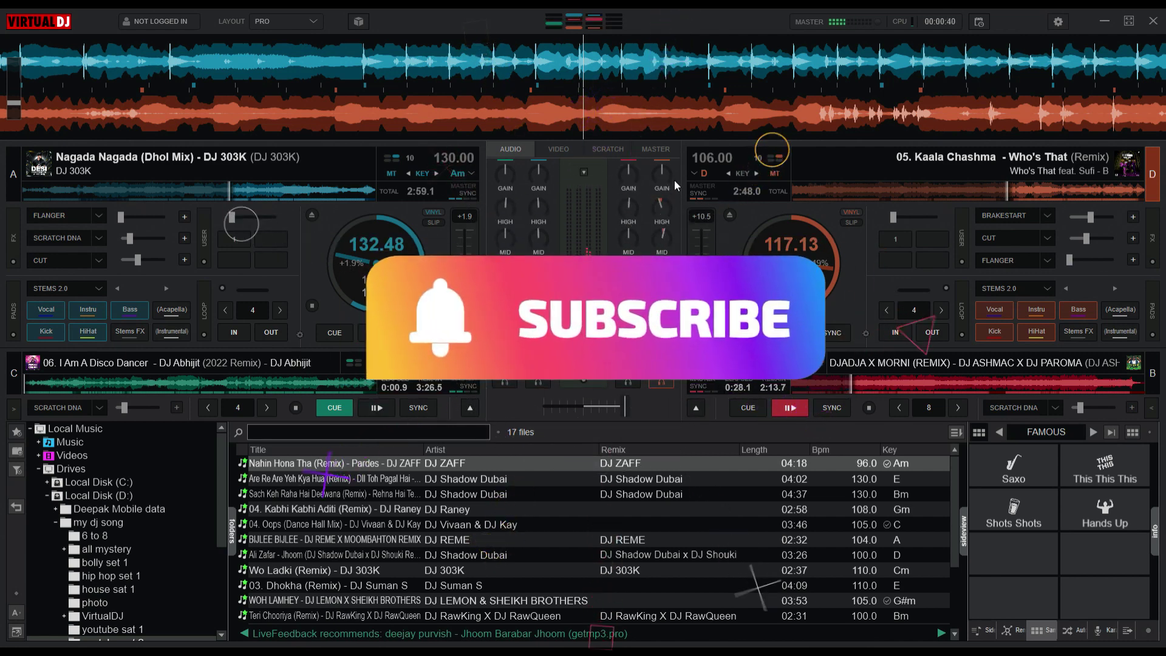
{"action": "left_click", "coordinate": [704, 408]}
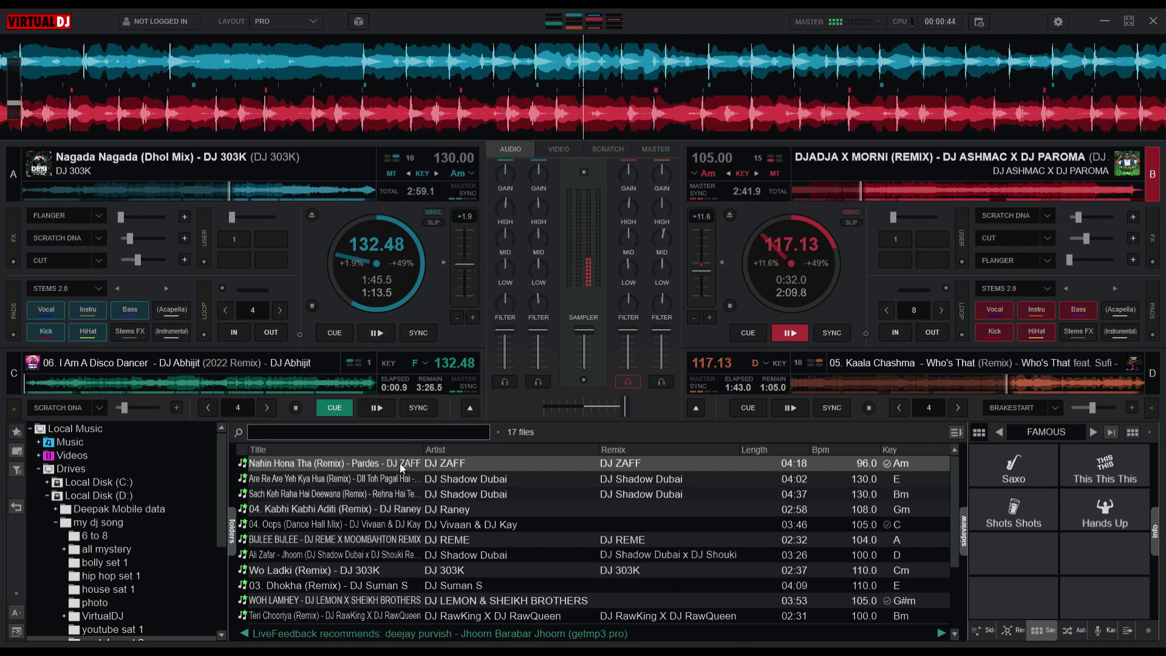
{"action": "left_click_drag", "start_coordinate": [292, 368], "coordinate": [817, 388]}
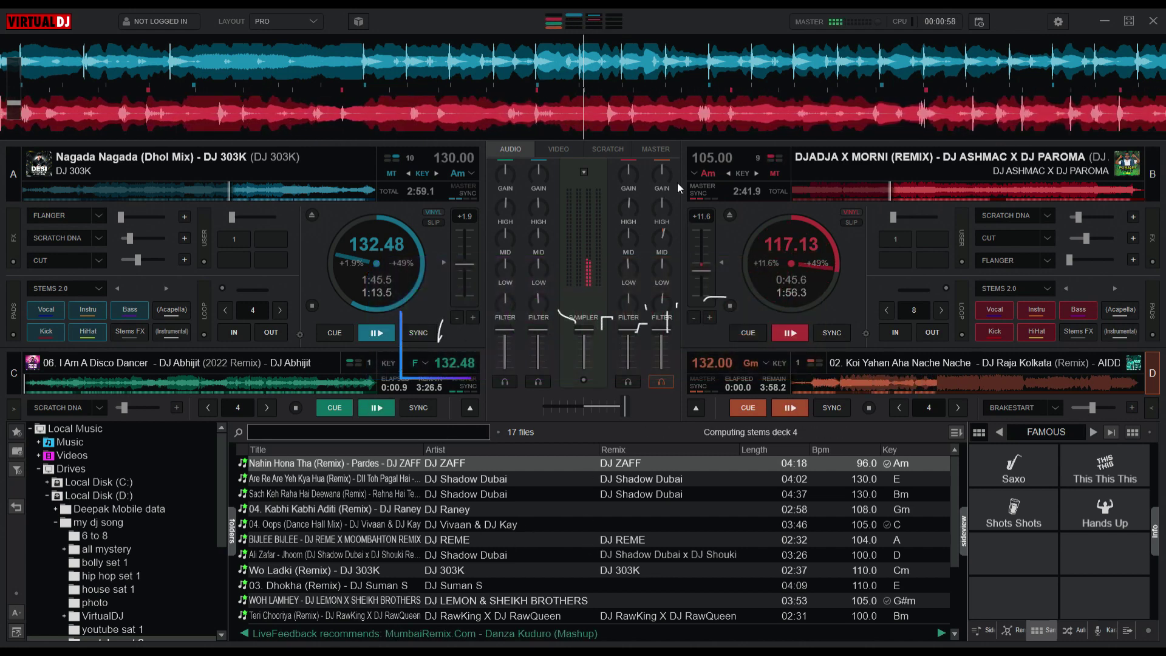
{"action": "left_click", "coordinate": [470, 408]}
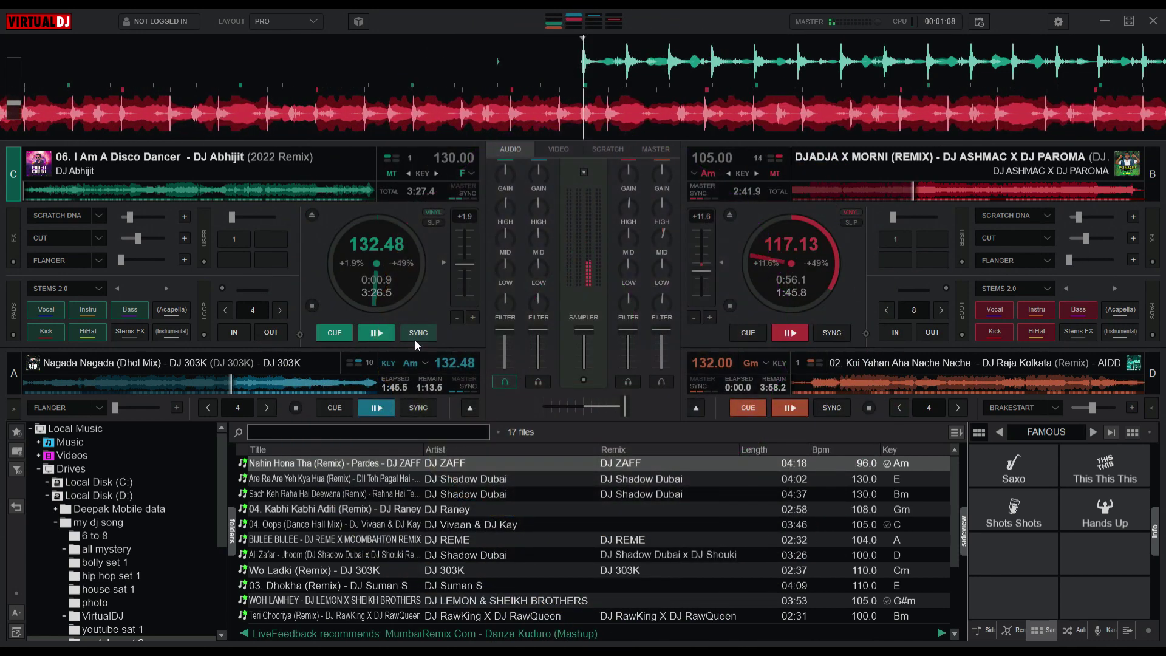
- Sync and start deck C, shift the crossfader toward it, and cut decks D and B's EQ and B's volume
{"action": "left_click", "coordinate": [417, 335]}
{"action": "left_click", "coordinate": [387, 334]}
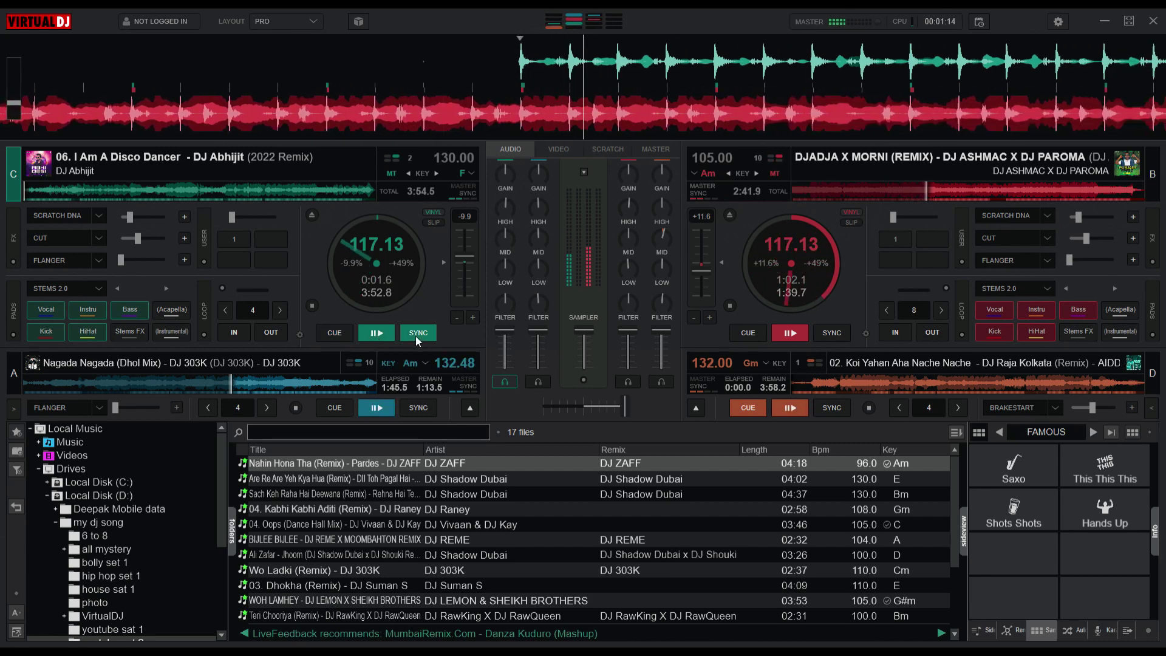
{"action": "left_click_drag", "start_coordinate": [624, 406], "coordinate": [580, 405]}
{"action": "left_click_drag", "start_coordinate": [656, 264], "coordinate": [653, 297]}
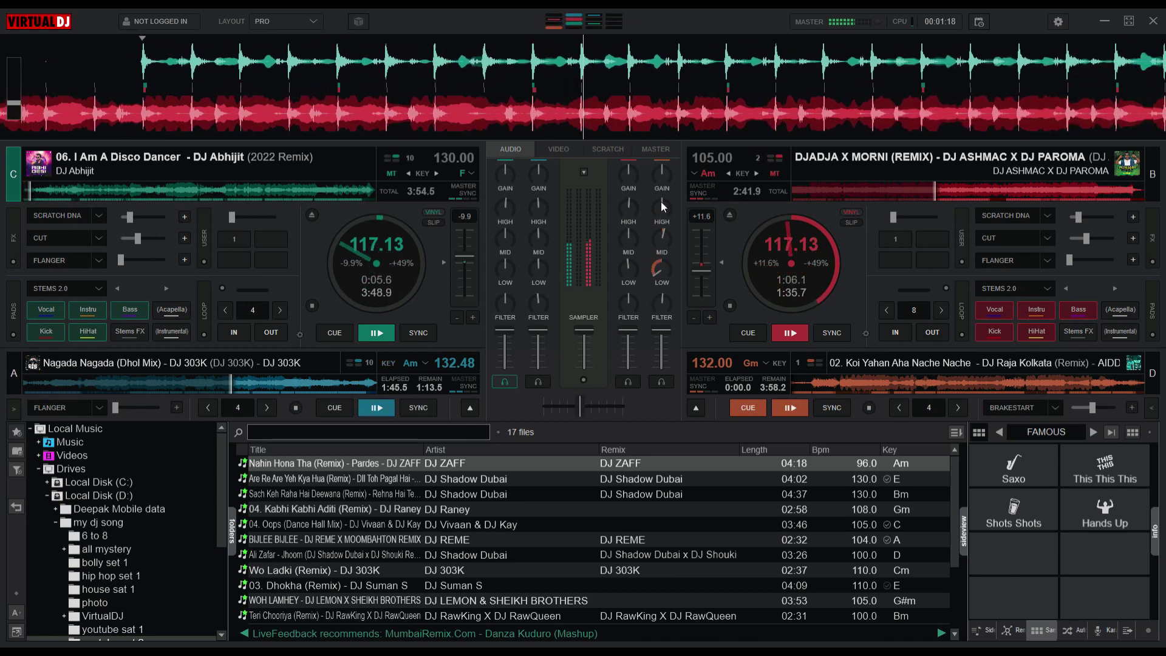
{"action": "left_click_drag", "start_coordinate": [661, 203], "coordinate": [625, 278]}
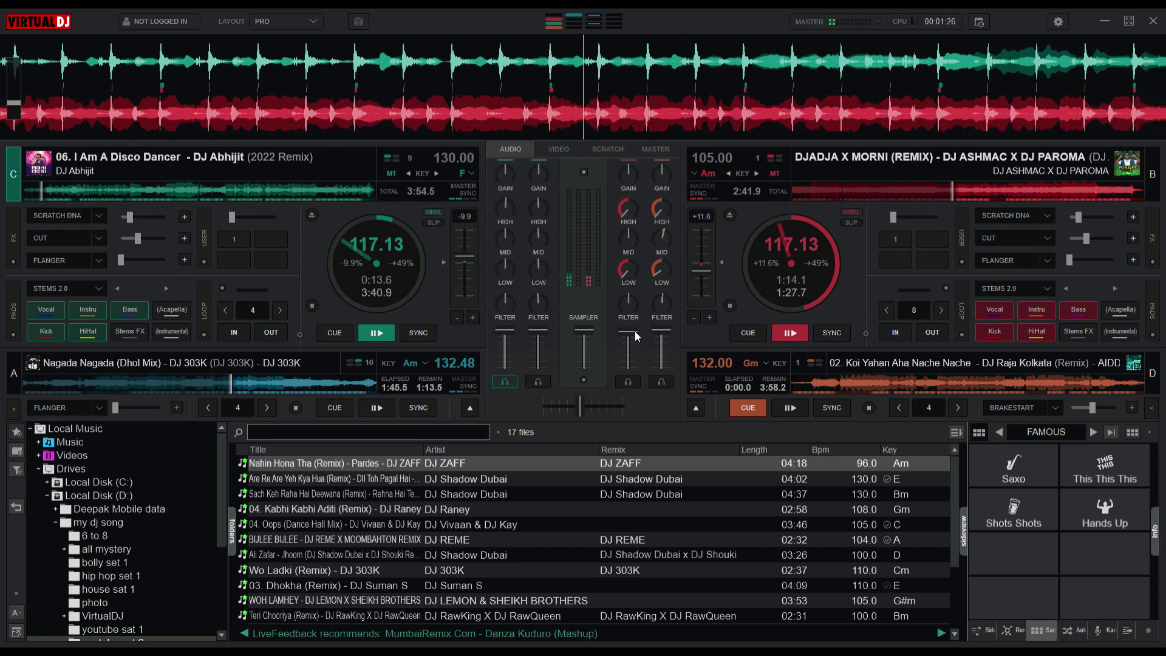
{"action": "left_click_drag", "start_coordinate": [635, 330], "coordinate": [635, 340]}
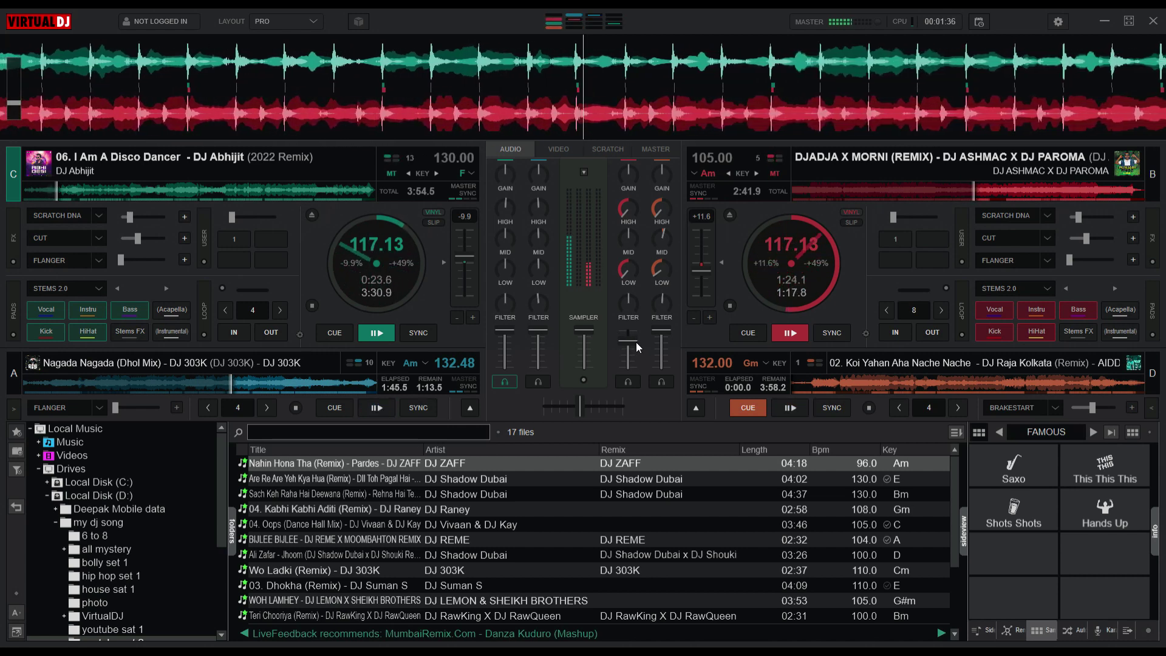
{"action": "left_click_drag", "start_coordinate": [636, 341], "coordinate": [635, 380]}
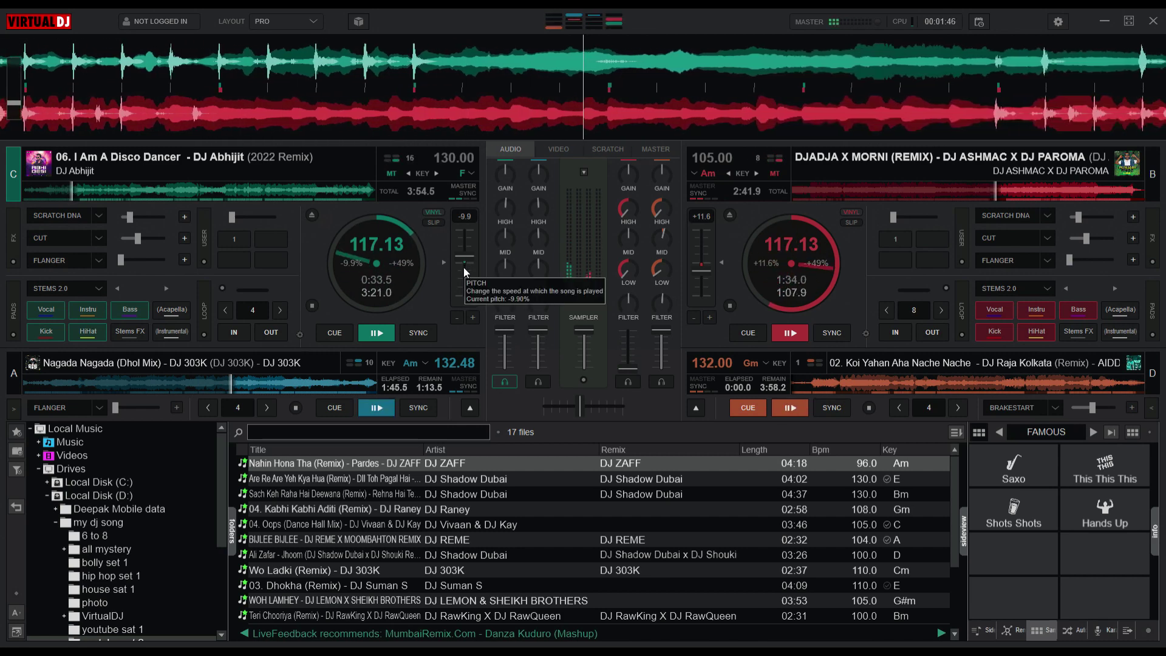
- Set deck C to 136.82 BPM, stop deck B, crossfade fully to C, and restore B's channel volume
{"action": "left_click_drag", "start_coordinate": [464, 267], "coordinate": [464, 278]}
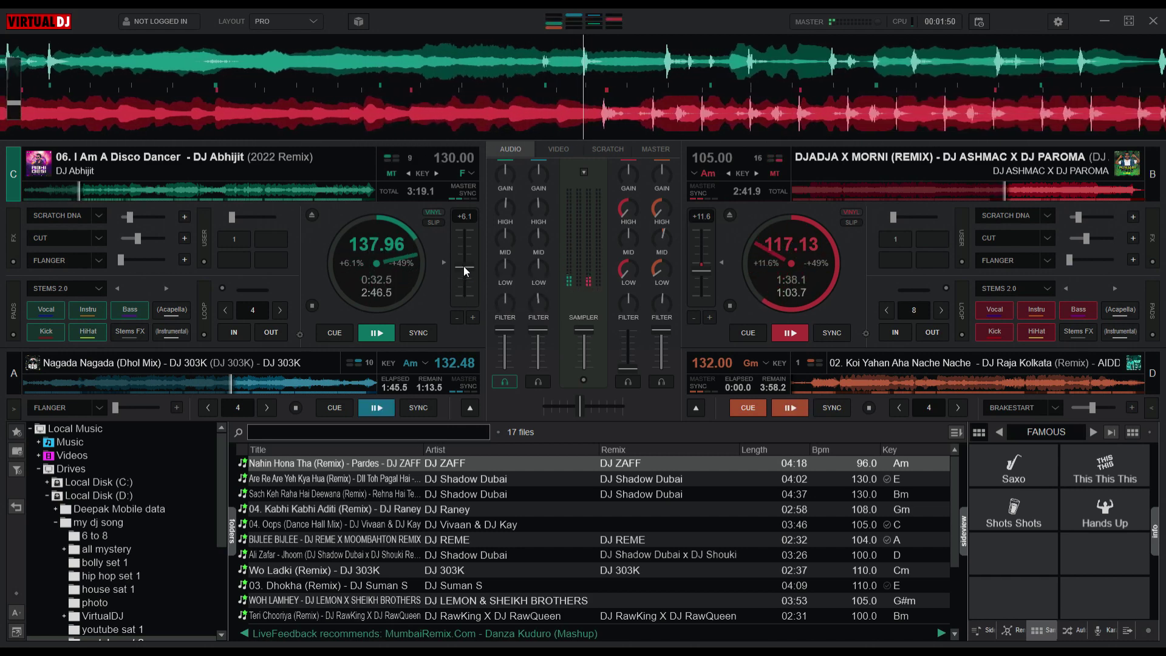
{"action": "left_click_drag", "start_coordinate": [464, 265], "coordinate": [464, 265]}
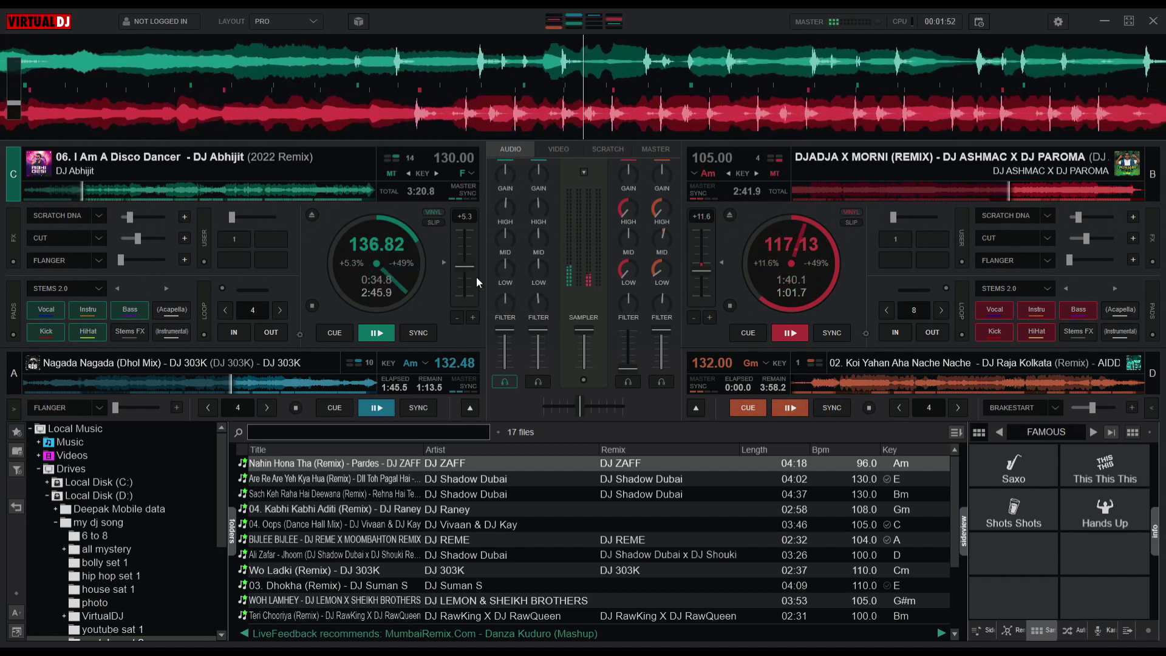
{"action": "left_click", "coordinate": [797, 332]}
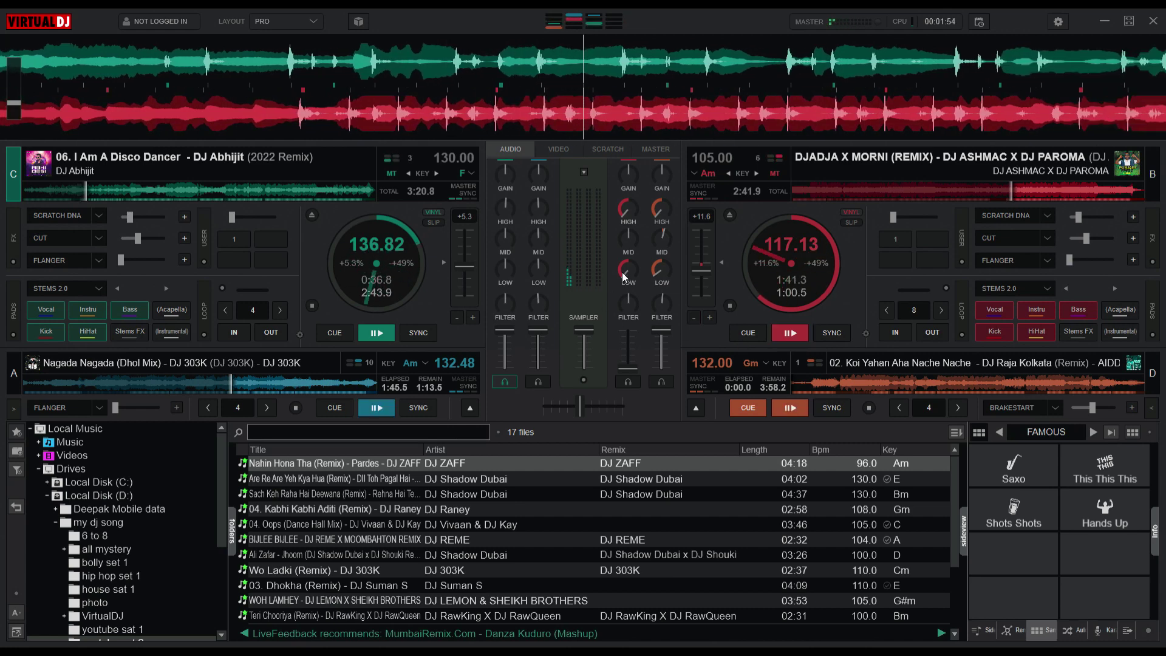
{"action": "left_click_drag", "start_coordinate": [581, 405], "coordinate": [509, 387]}
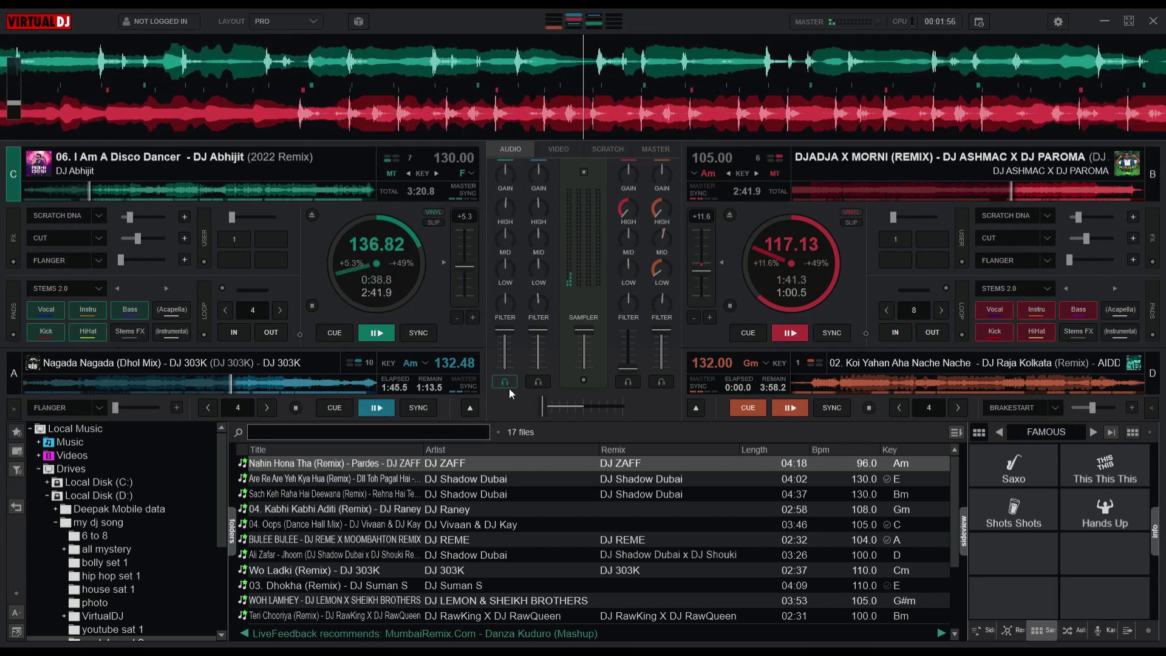
{"action": "left_click_drag", "start_coordinate": [625, 367], "coordinate": [665, 232]}
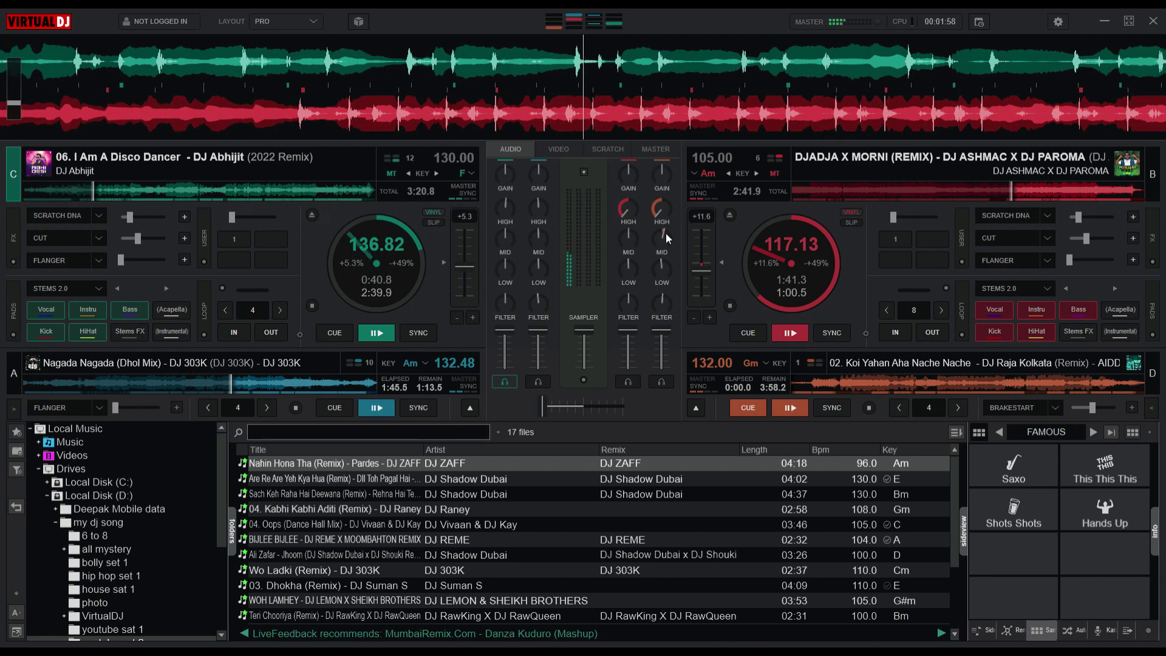
- Swap deck D into the main area, reset its treble, mid and bass, then load Kya Mujhe Pyaar Hai onto deck A
{"action": "left_click", "coordinate": [696, 410]}
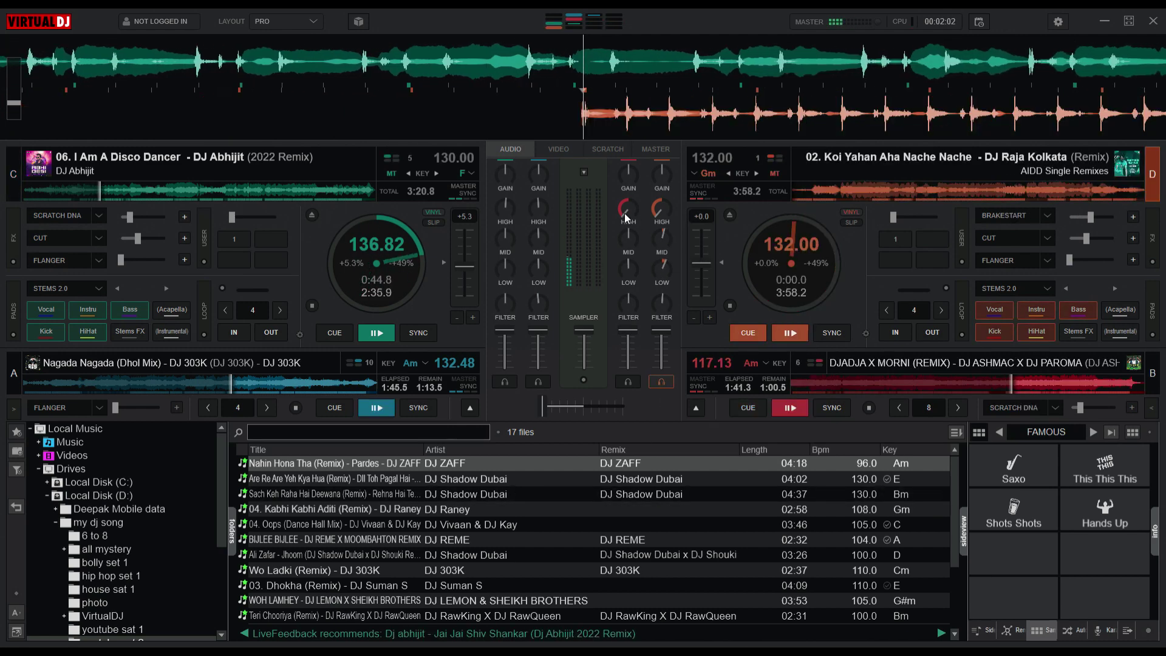
{"action": "left_click_drag", "start_coordinate": [659, 205], "coordinate": [671, 185]}
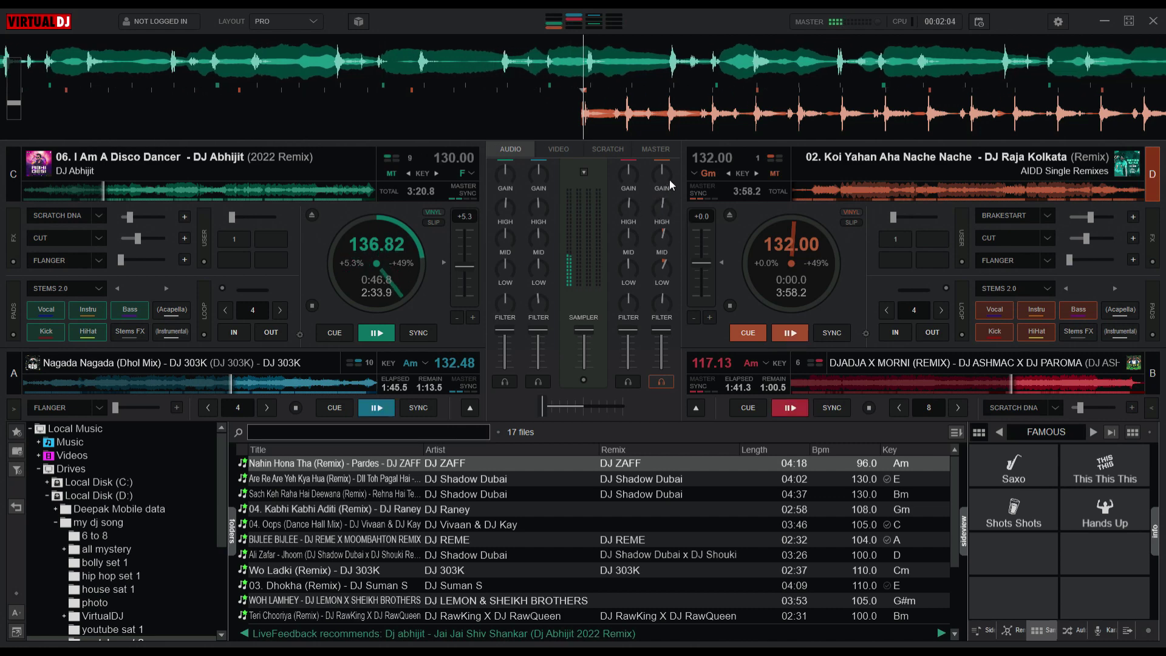
{"action": "left_click_drag", "start_coordinate": [662, 243], "coordinate": [666, 275]}
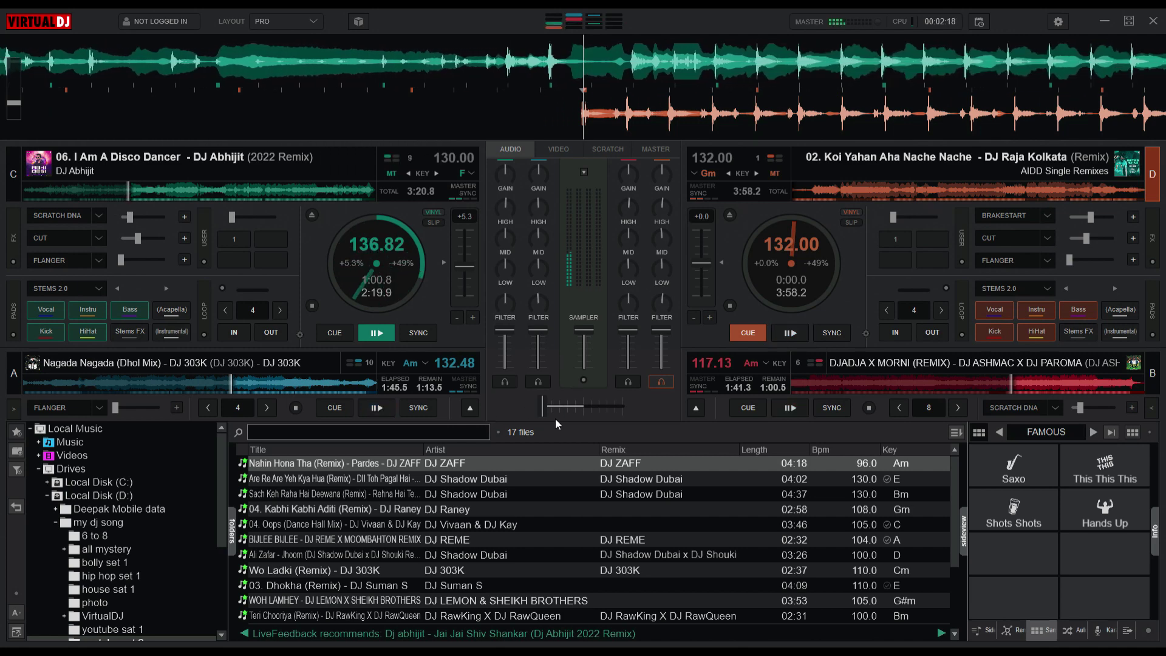
{"action": "left_click_drag", "start_coordinate": [373, 398], "coordinate": [316, 391]}
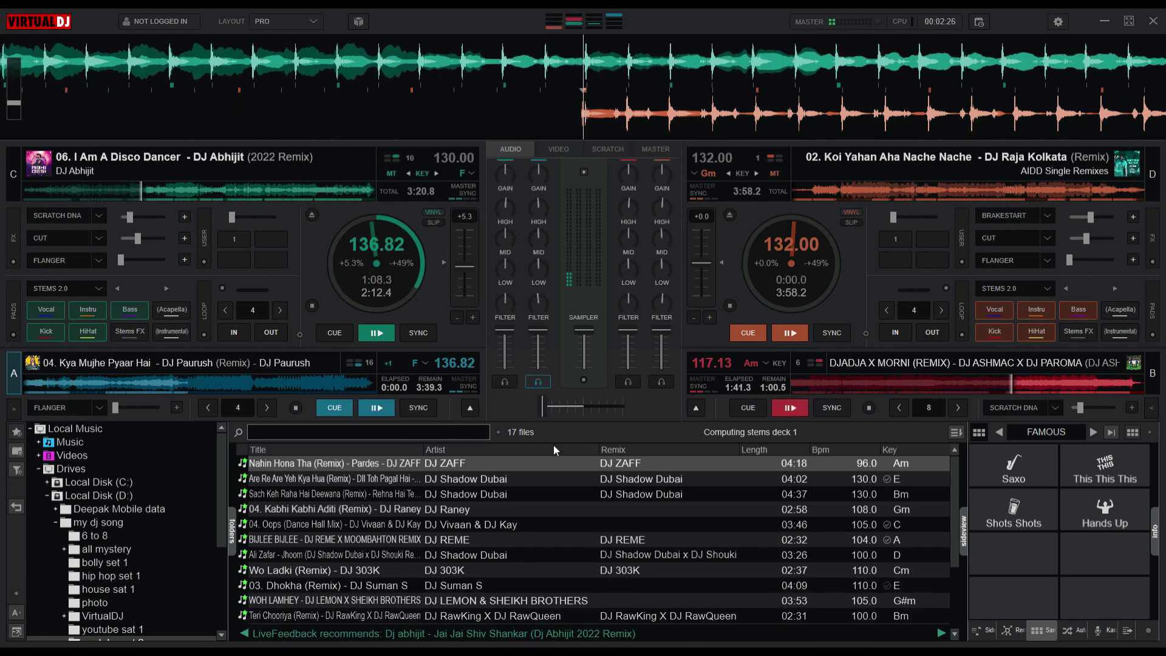
- Put Mujhko Rana Ji Maaf Karna on deck B, replacing DJADJA X MORNI, and edge the crossfader right
{"action": "left_click_drag", "start_coordinate": [561, 427], "coordinate": [889, 375]}
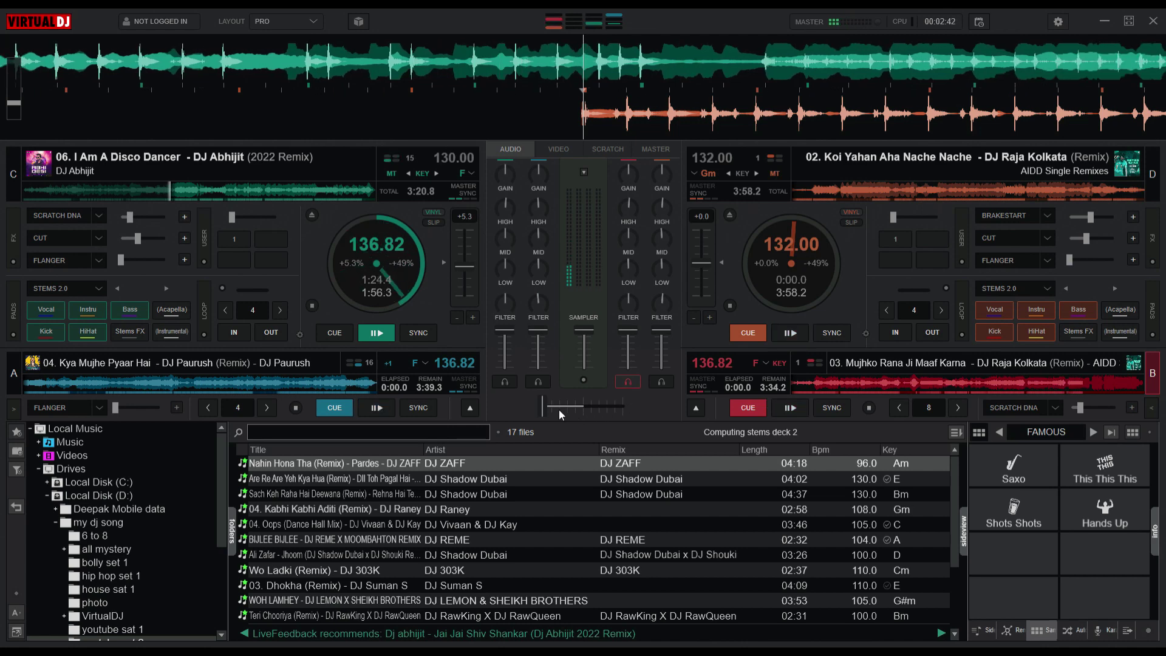
{"action": "left_click_drag", "start_coordinate": [560, 401], "coordinate": [555, 407]}
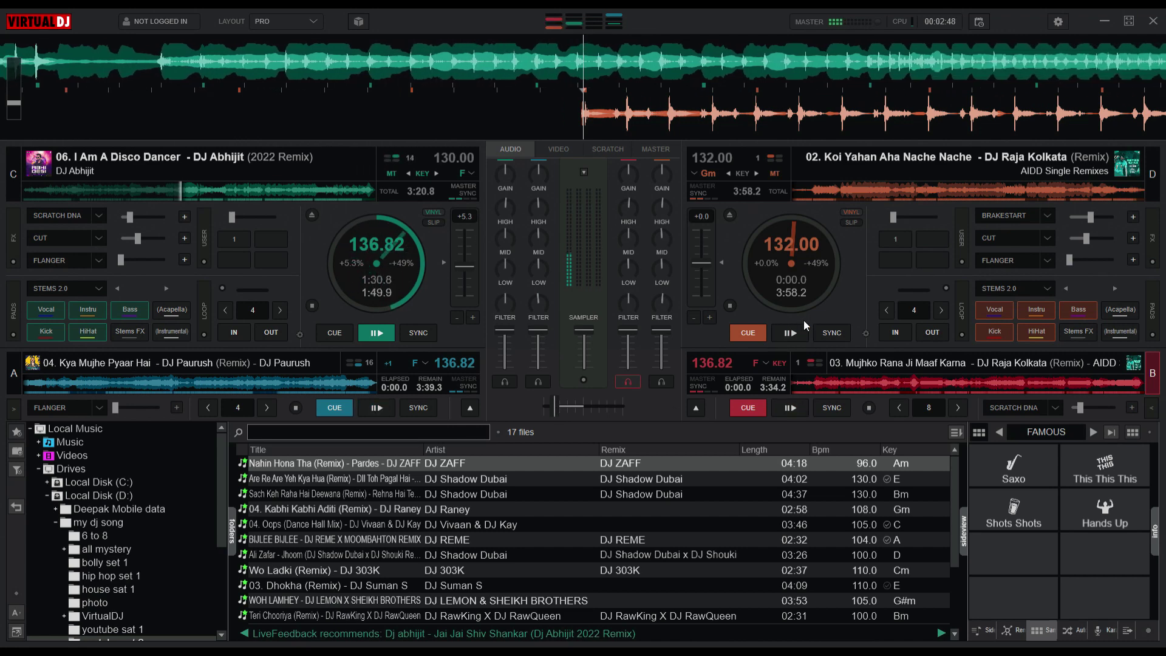
- Sync deck D to 136.82 BPM, briefly apply Cut at 25% on deck C, then start deck D
{"action": "left_click", "coordinate": [826, 332]}
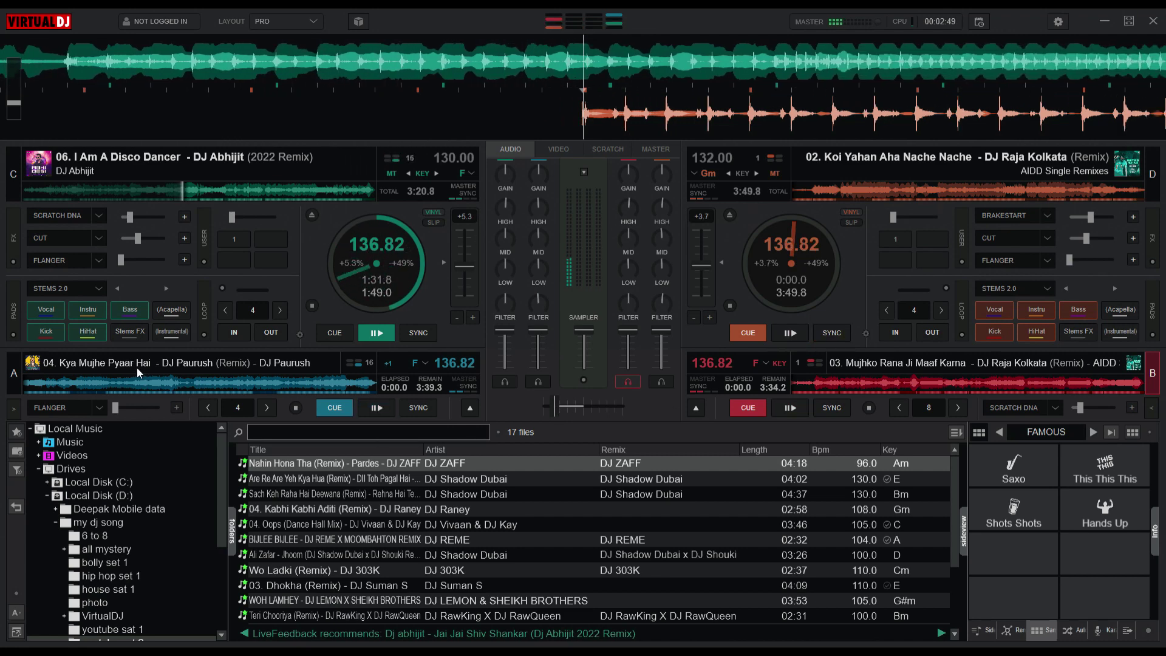
{"action": "left_click", "coordinate": [49, 240]}
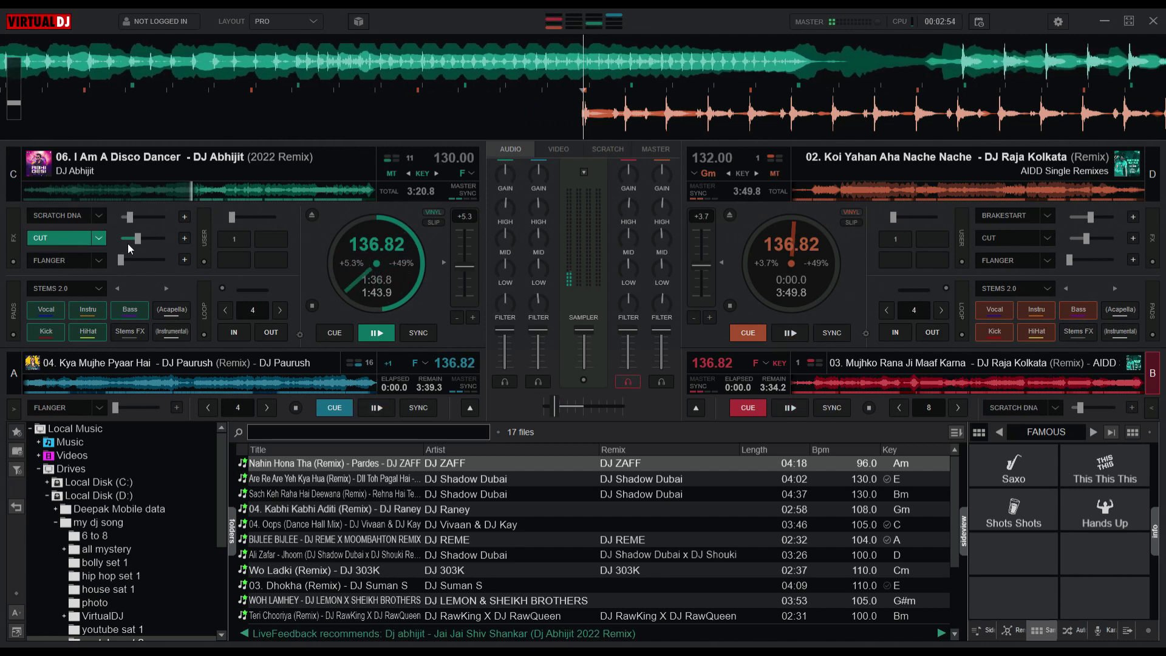
{"action": "left_click_drag", "start_coordinate": [135, 242], "coordinate": [126, 242]}
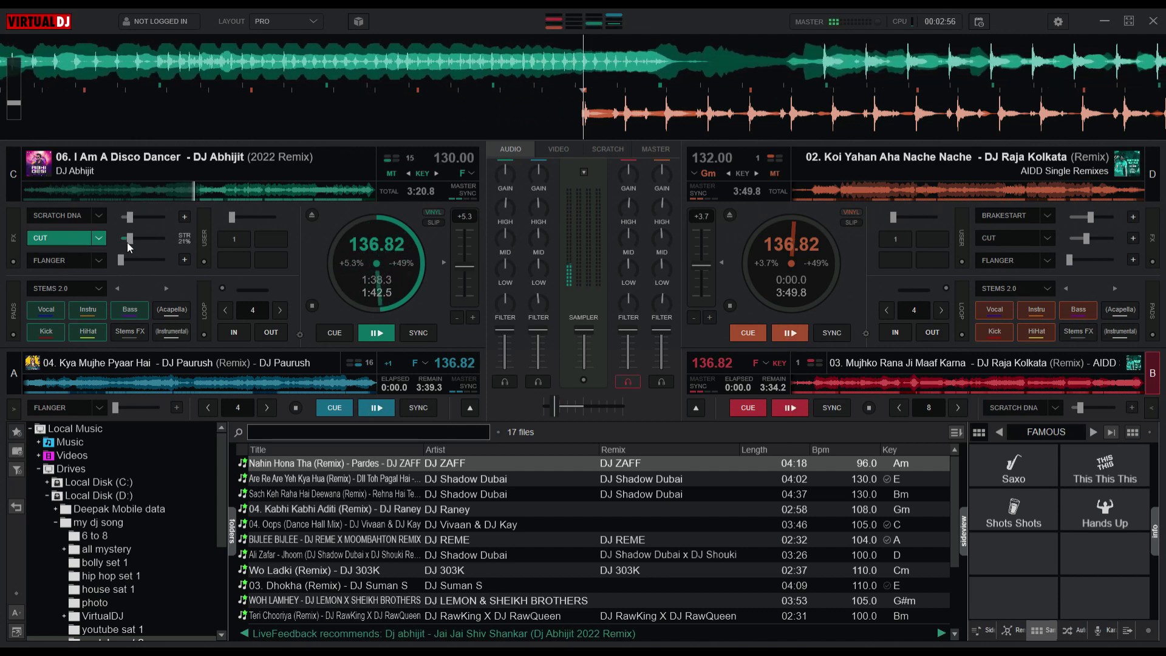
{"action": "left_click", "coordinate": [79, 242]}
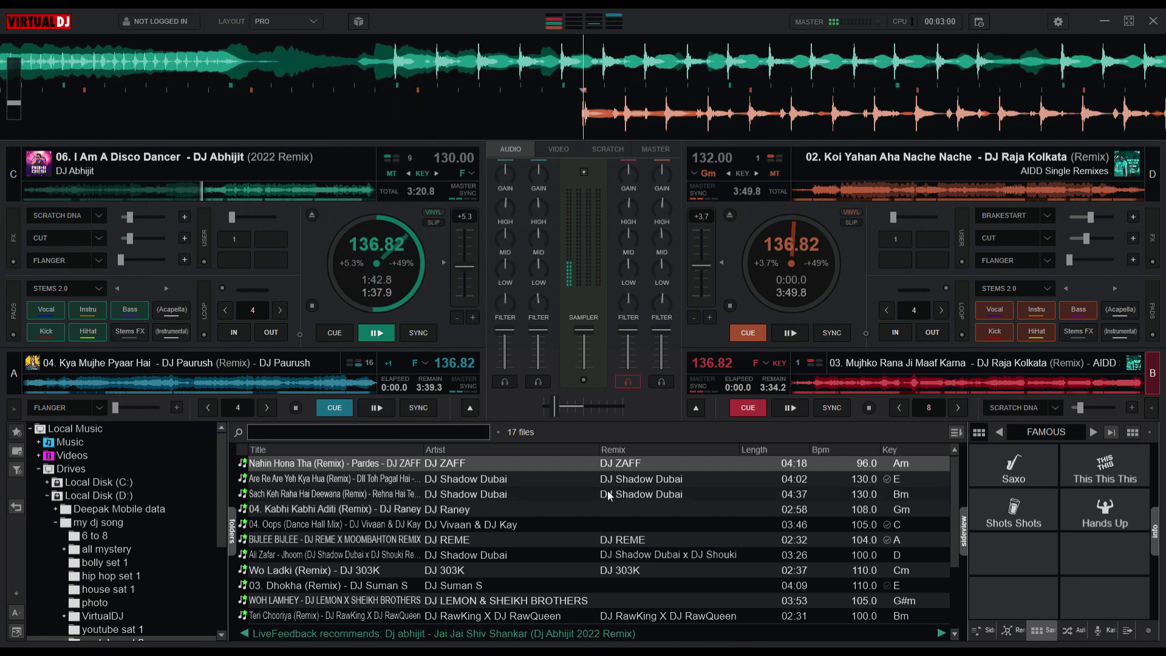
{"action": "left_click", "coordinate": [794, 335]}
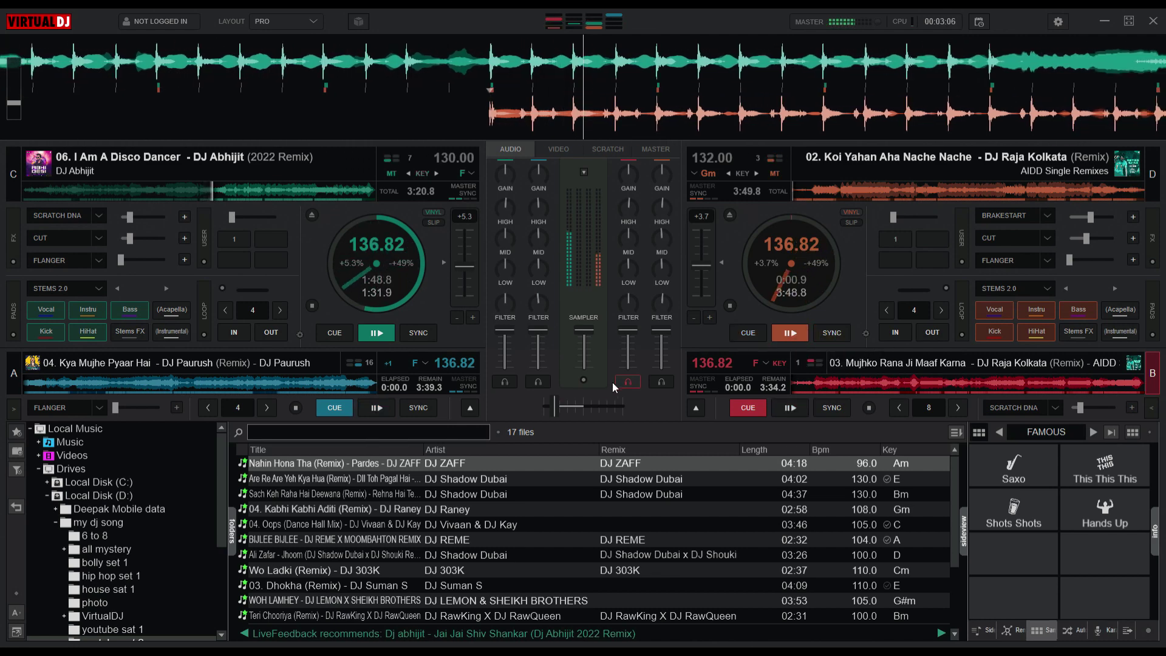
- Centre the crossfader, kill deck C's bass and treble, fade its volume down and stop it
{"action": "double_click", "coordinate": [580, 407]}
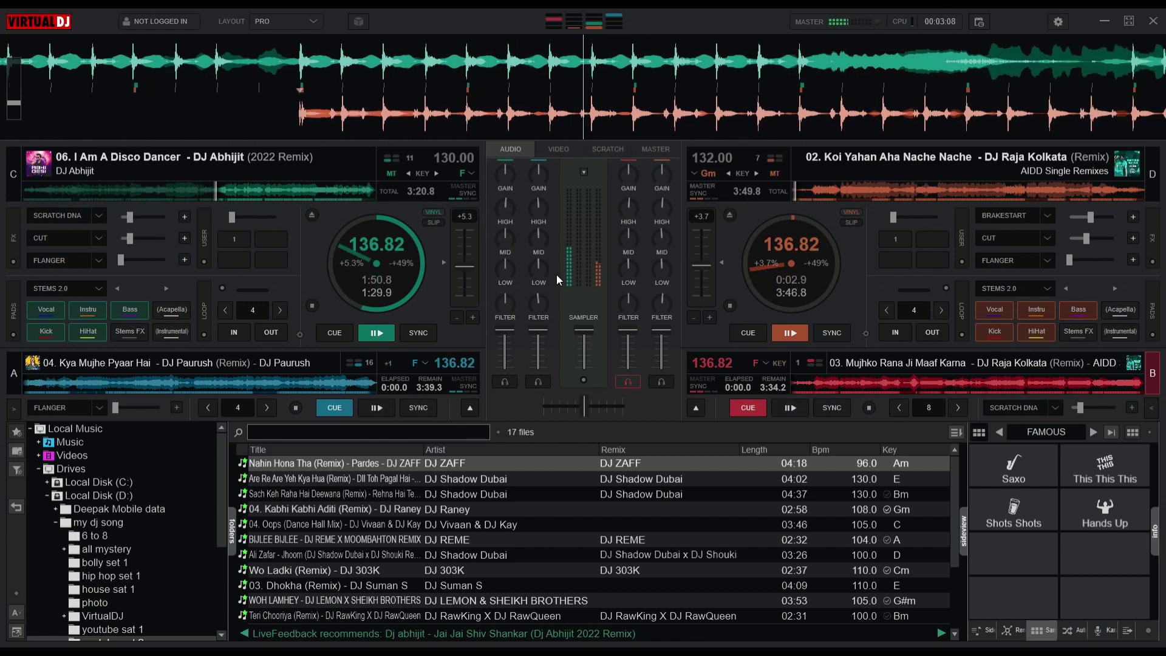
{"action": "left_click_drag", "start_coordinate": [503, 269], "coordinate": [506, 303]}
{"action": "left_click_drag", "start_coordinate": [505, 209], "coordinate": [501, 246]}
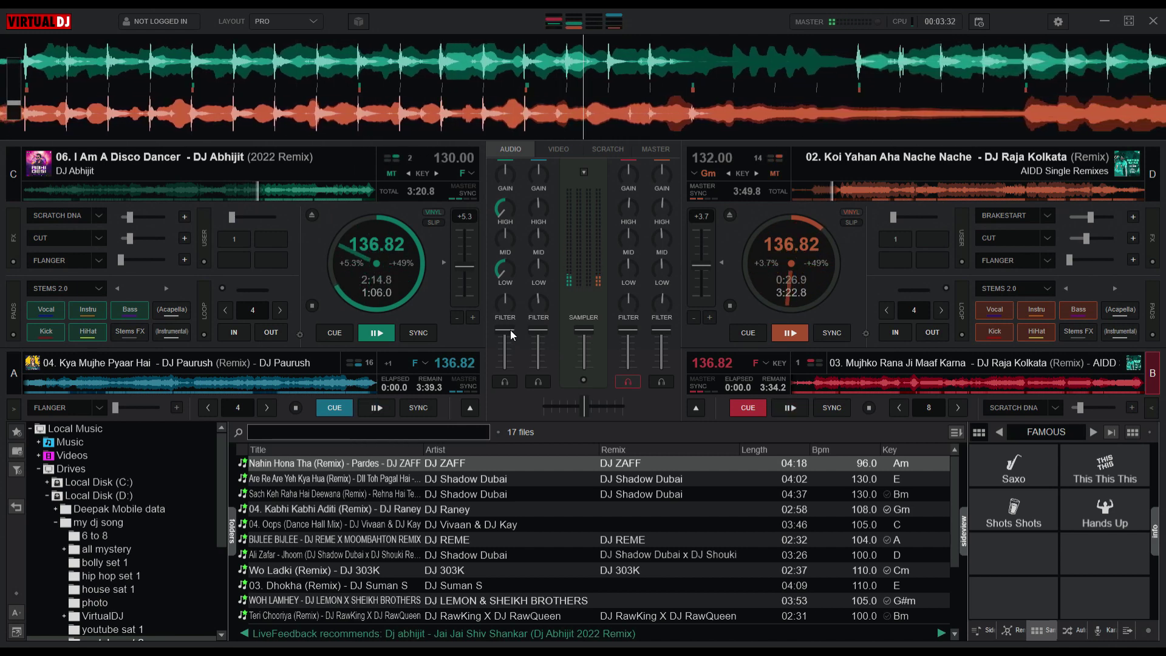
{"action": "left_click_drag", "start_coordinate": [513, 333], "coordinate": [511, 371]}
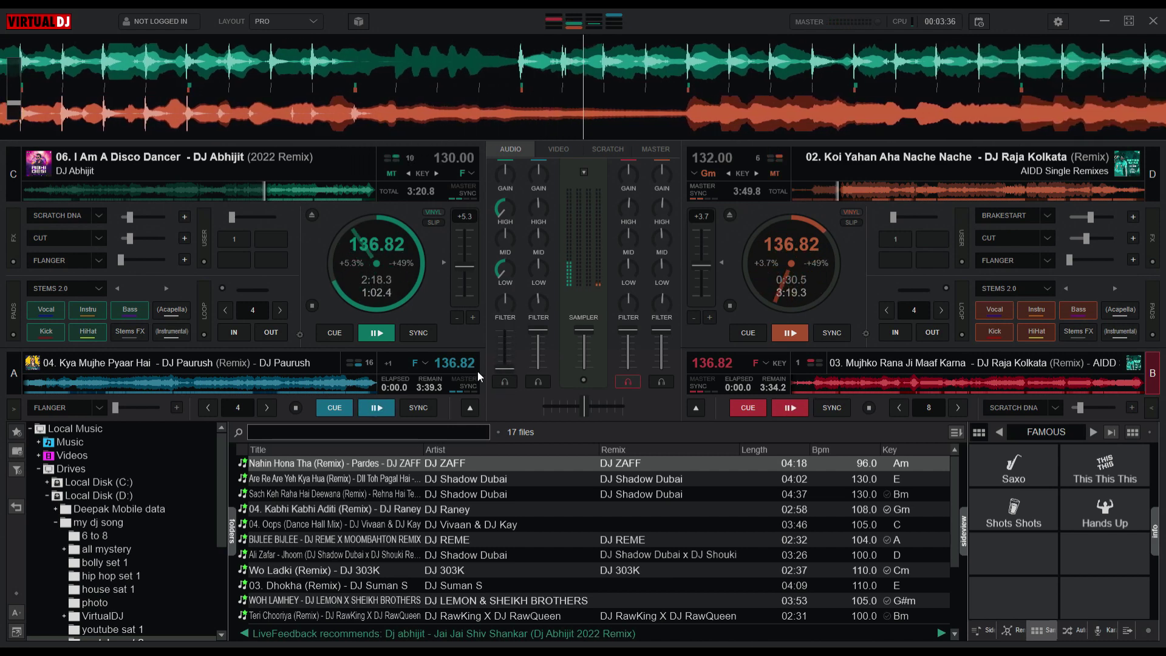
{"action": "left_click", "coordinate": [380, 334]}
- Restore deck C's treble to neutral and load Saami Saami onto deck C
{"action": "left_click", "coordinate": [494, 279]}
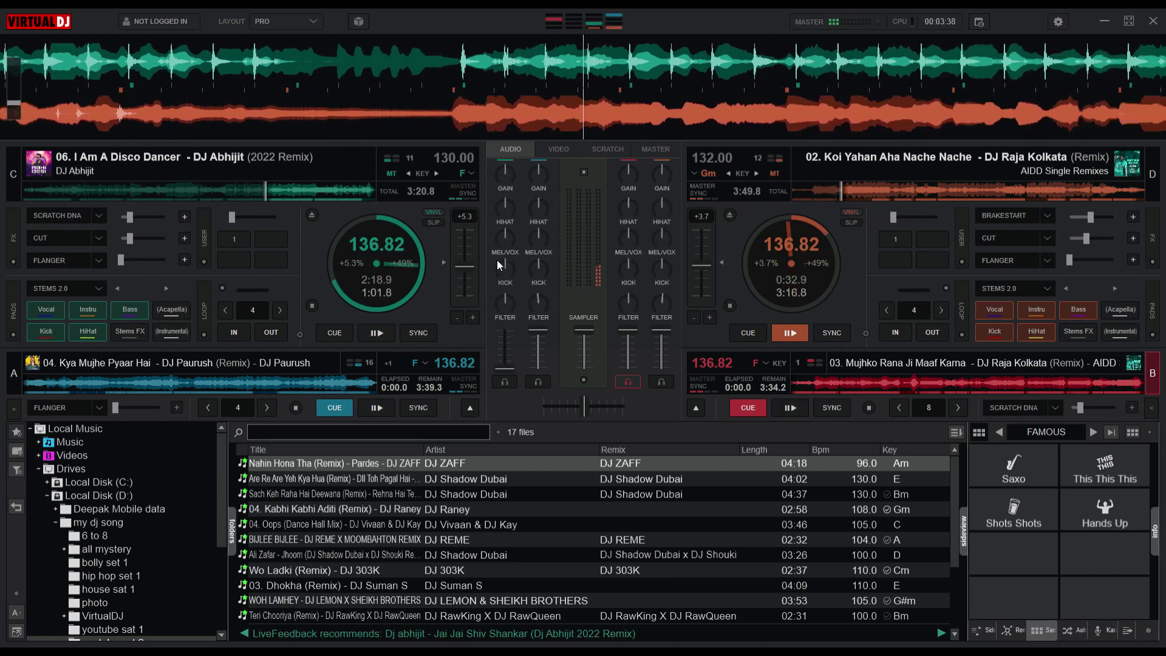
{"action": "left_click", "coordinate": [498, 273]}
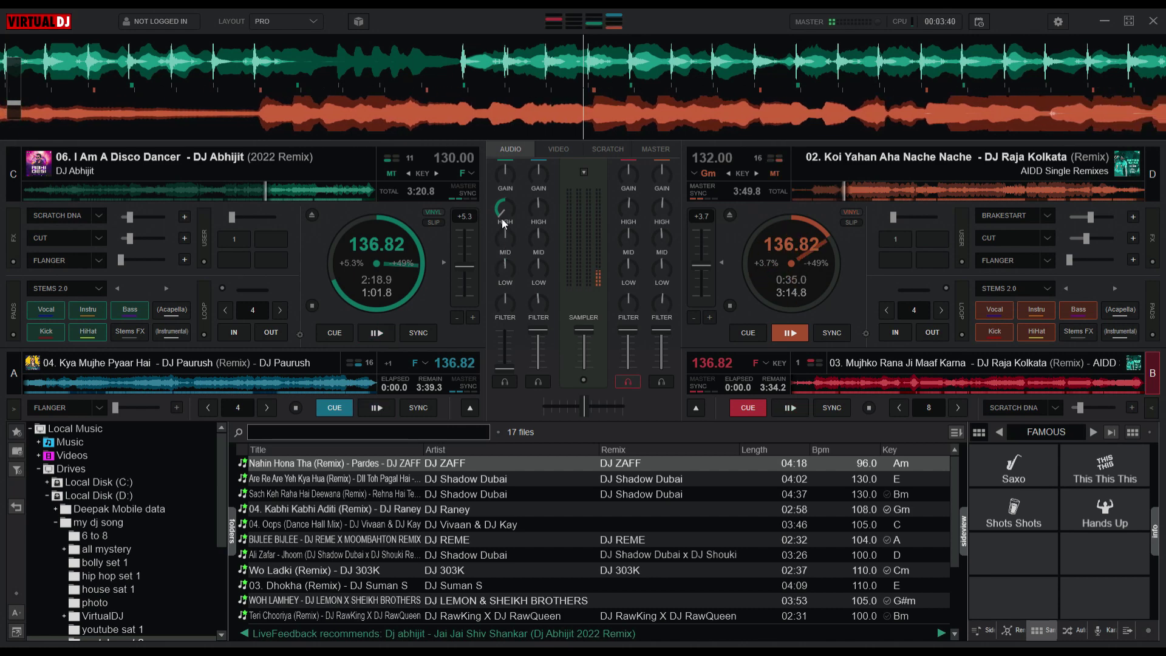
{"action": "left_click_drag", "start_coordinate": [502, 214], "coordinate": [509, 182]}
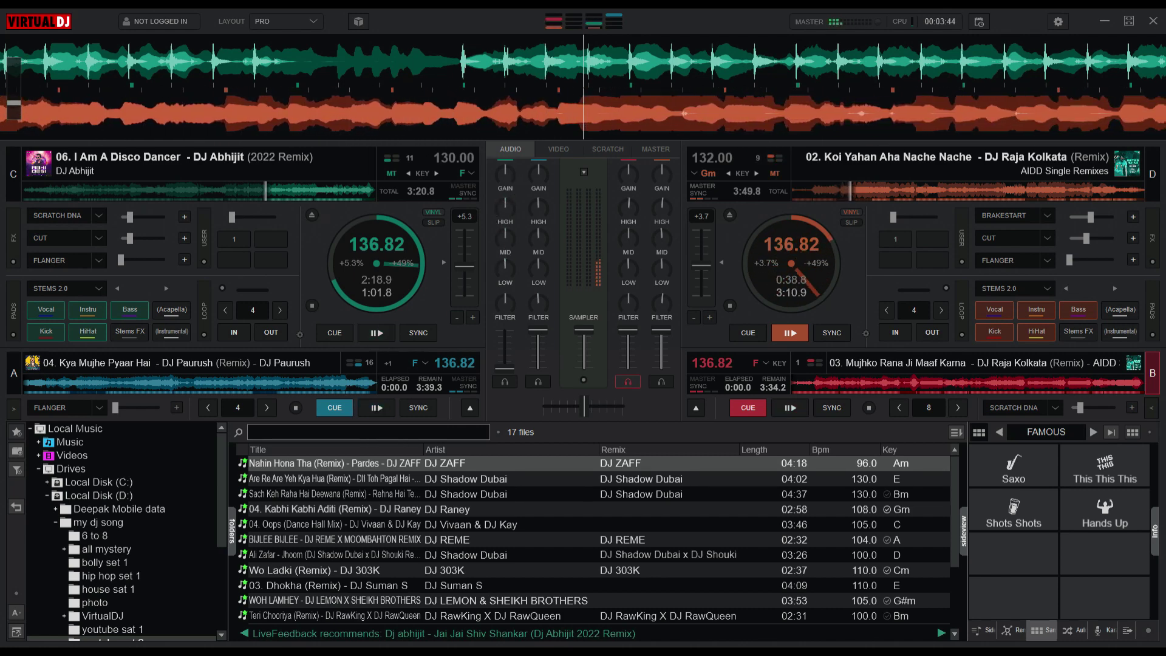
{"action": "left_click_drag", "start_coordinate": [547, 449], "coordinate": [367, 267]}
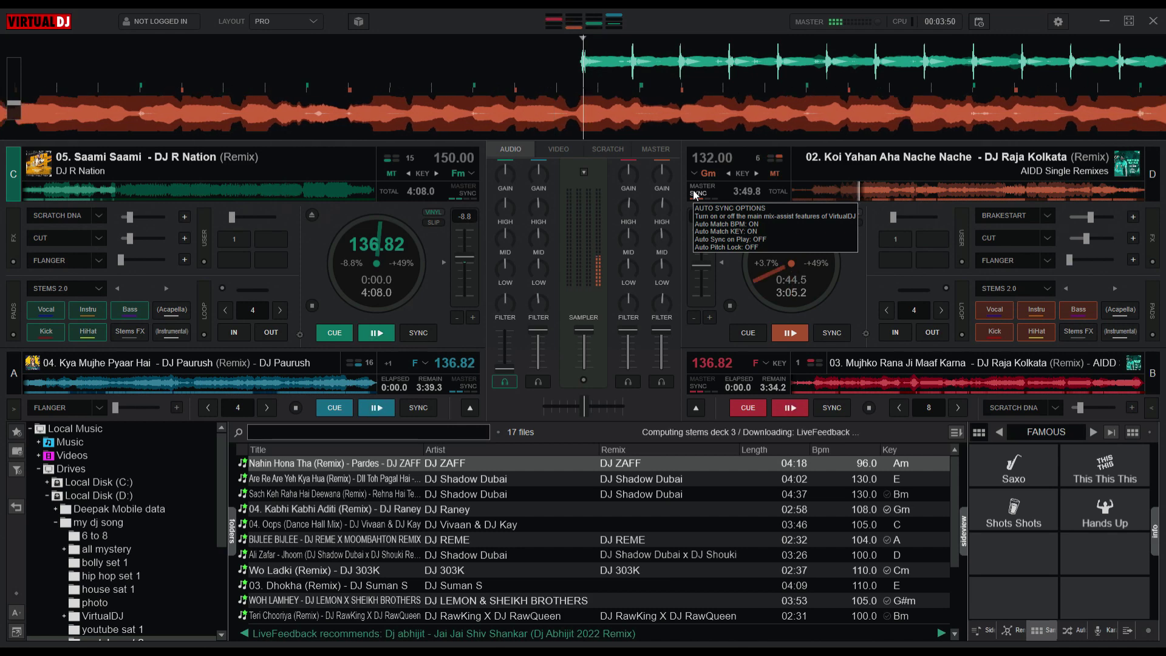
- Swap decks so deck A with Kya Mujhe Pyaar Hai sits in the main upper-left slot
{"action": "left_click", "coordinate": [470, 407]}
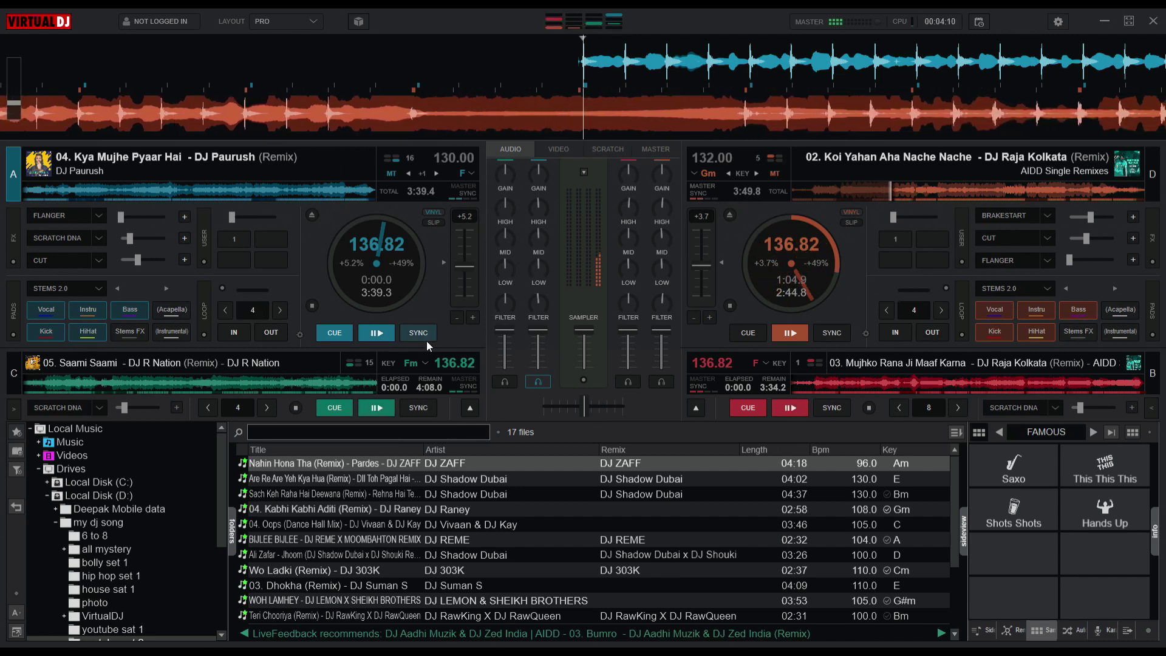
- Start Kya Mujhe Pyaar Hai on deck A with Scratch DNA on, cutting its bass and highs
{"action": "left_click_drag", "start_coordinate": [584, 400], "coordinate": [614, 406]}
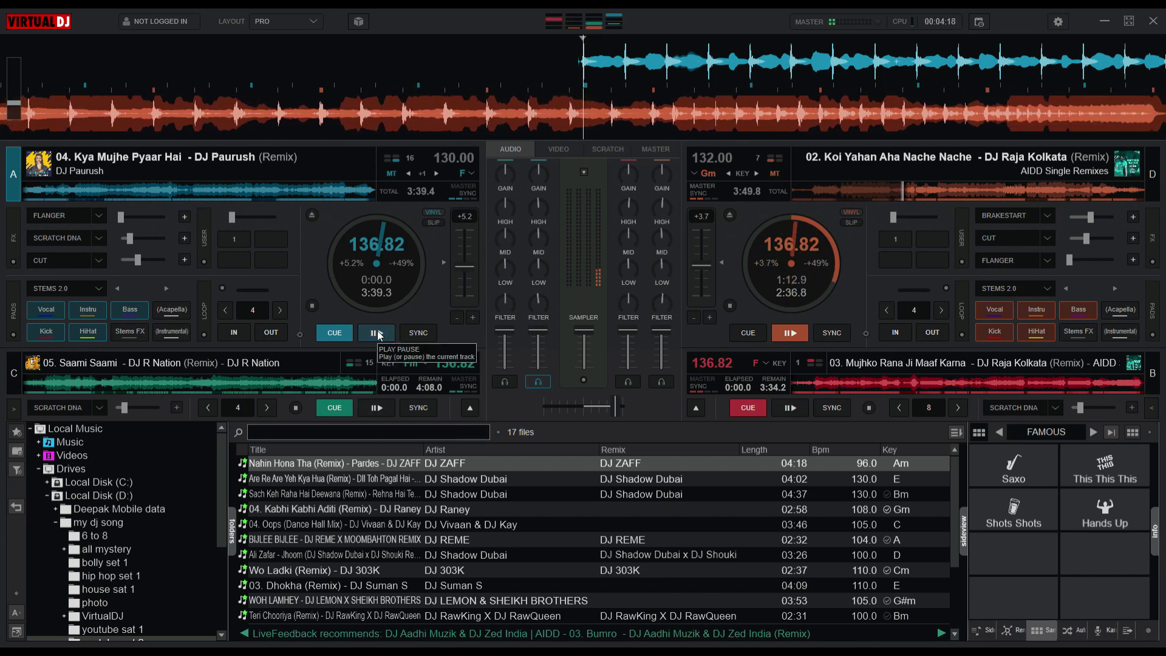
{"action": "left_click", "coordinate": [69, 238]}
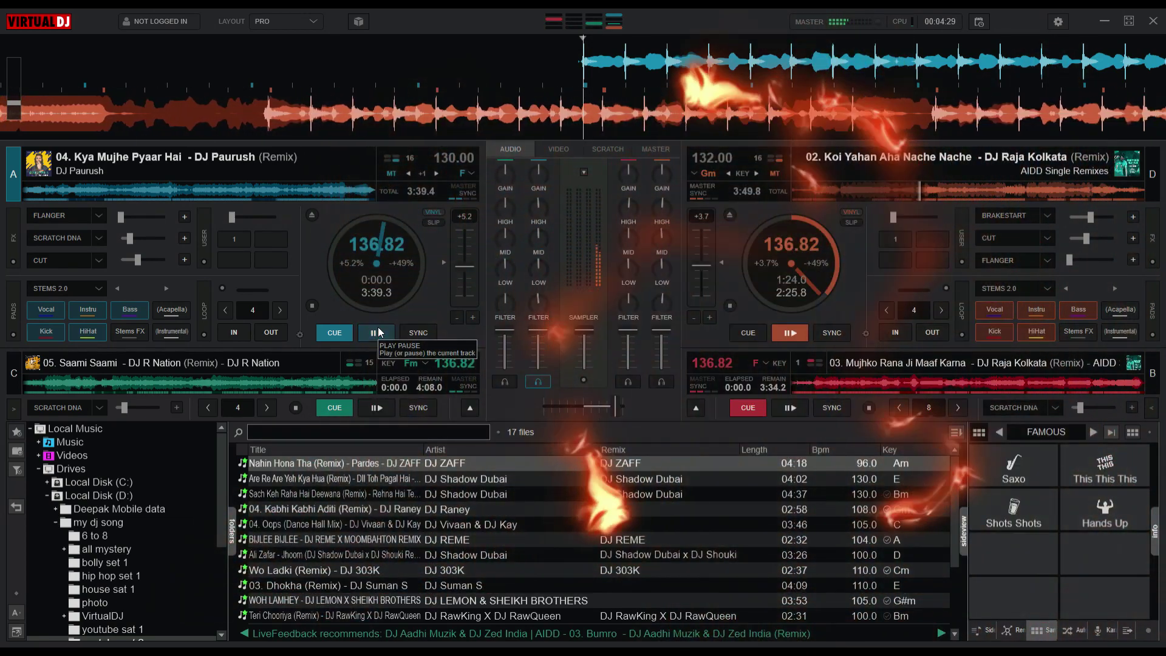
{"action": "left_click", "coordinate": [377, 332]}
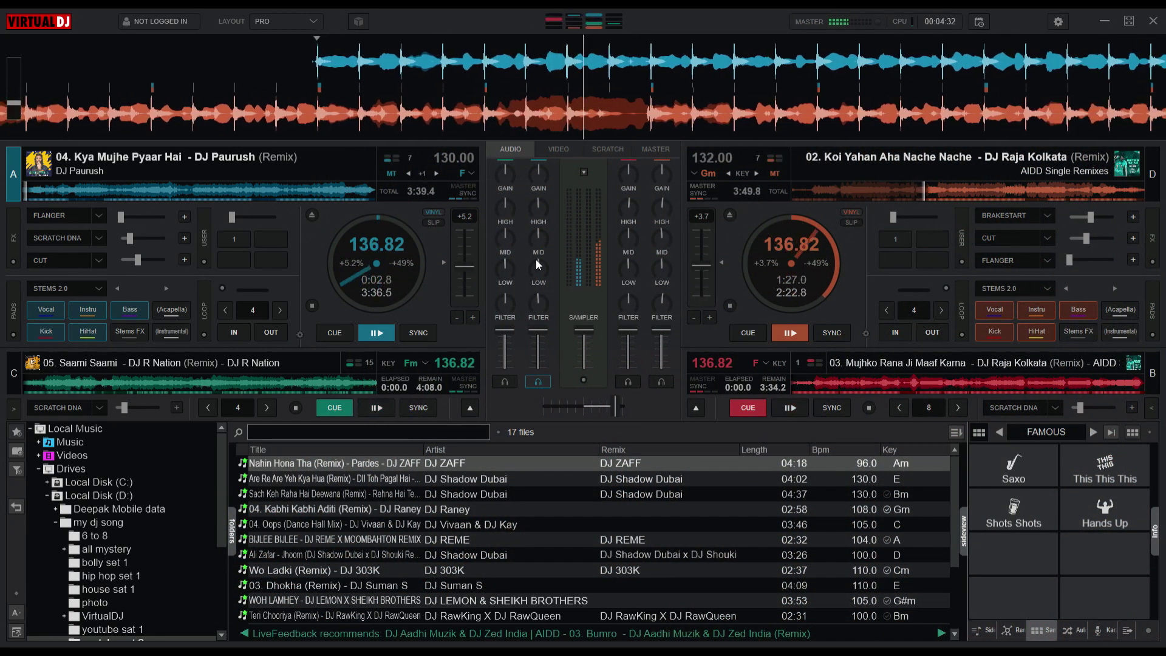
{"action": "left_click_drag", "start_coordinate": [537, 264], "coordinate": [552, 413]}
{"action": "left_click", "coordinate": [584, 403]}
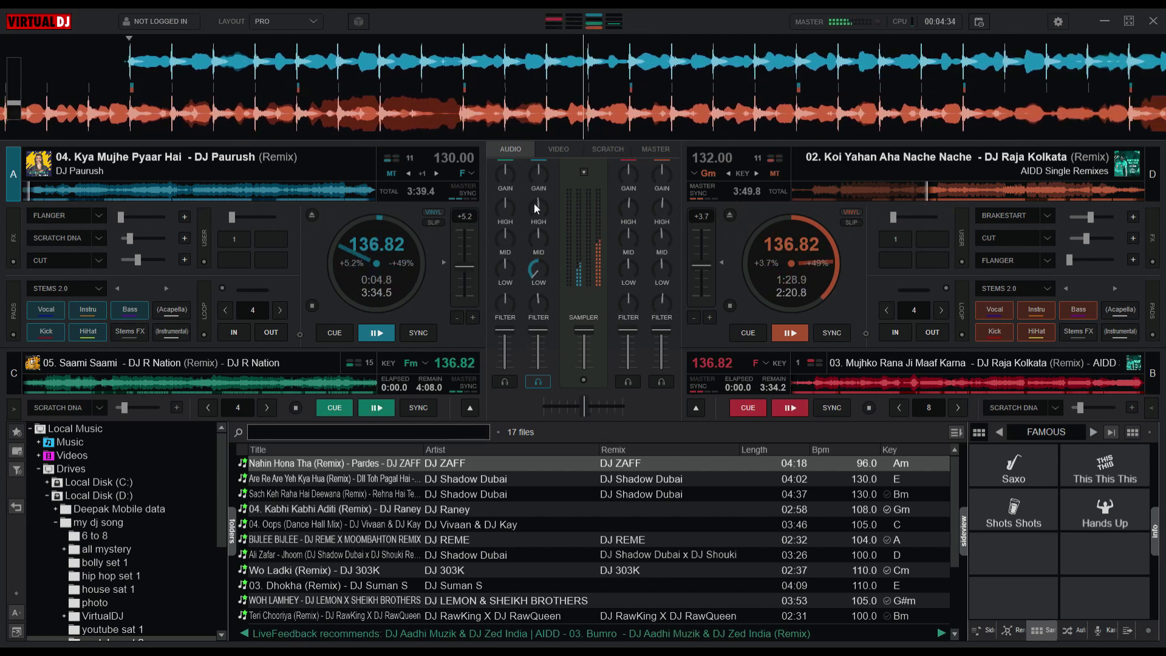
{"action": "left_click_drag", "start_coordinate": [534, 203], "coordinate": [545, 371]}
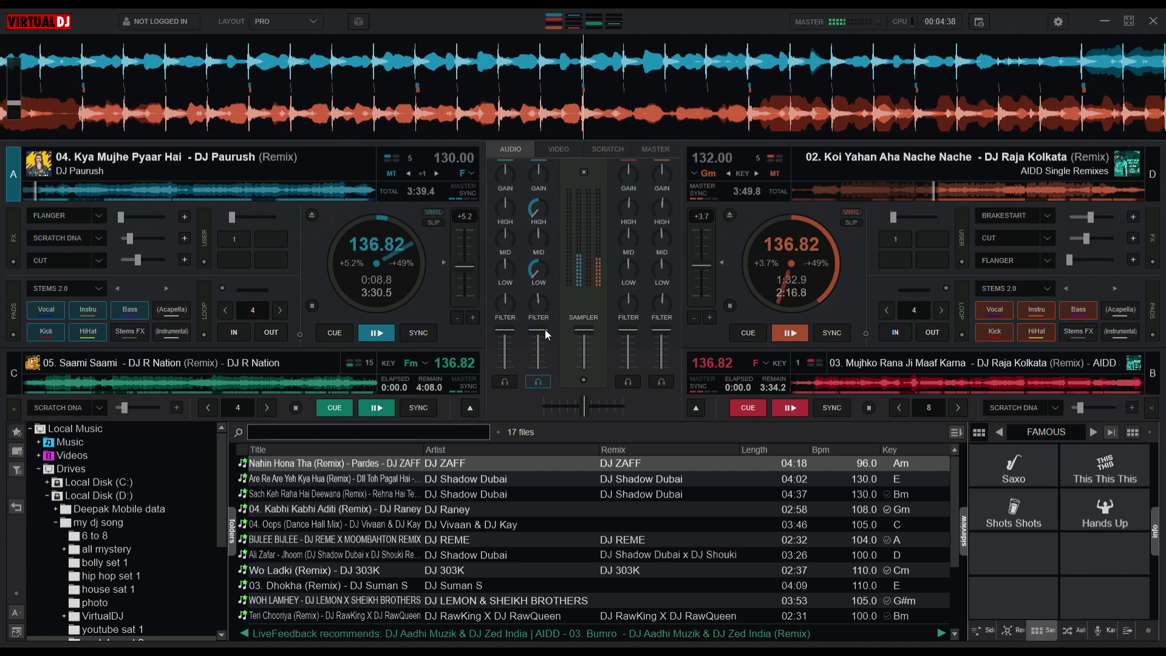
- Strip kick and hi-hats from deck D's stems, crossfade toward deck A, stop deck D and show deck B
{"action": "left_click", "coordinate": [658, 282]}
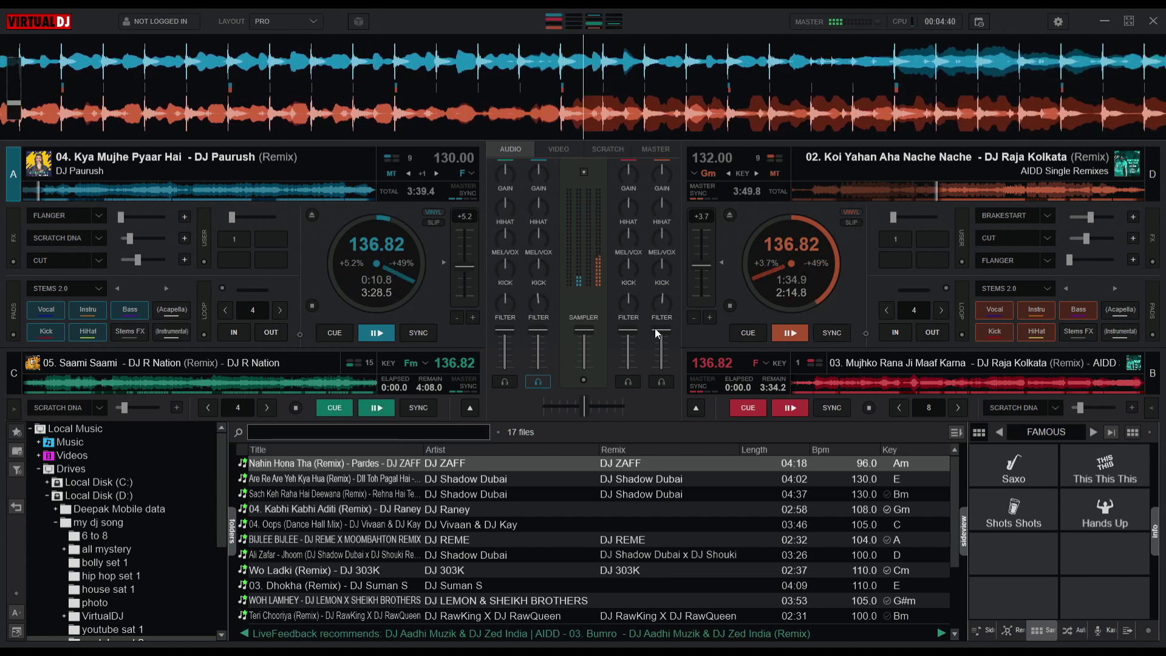
{"action": "left_click_drag", "start_coordinate": [660, 268], "coordinate": [655, 371]}
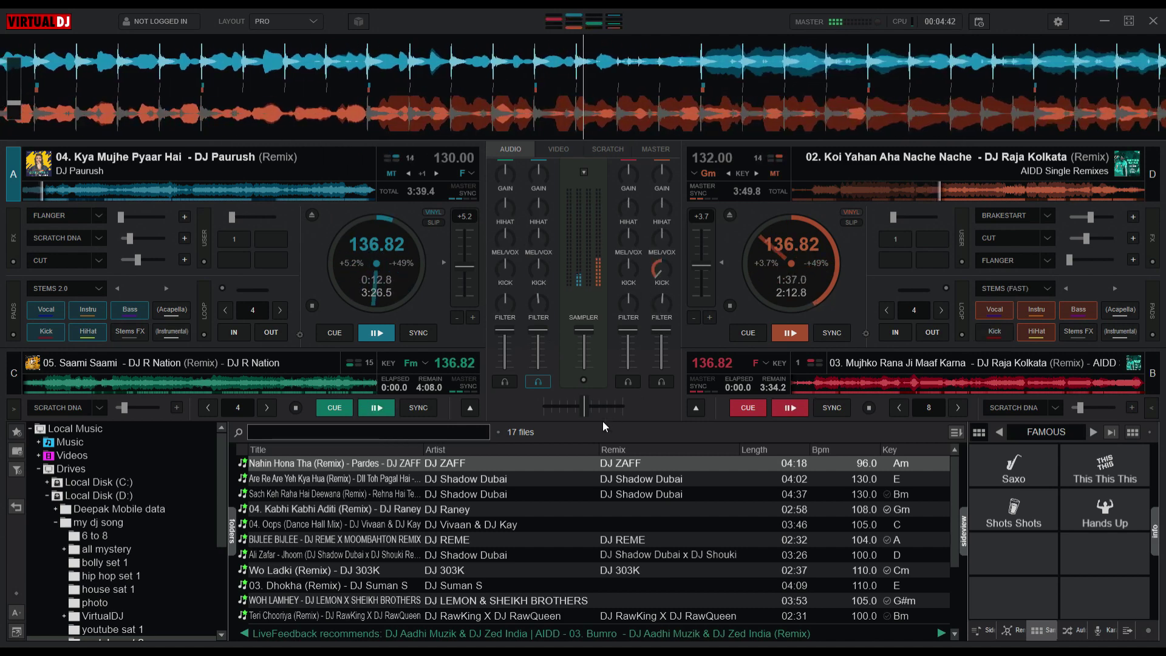
{"action": "left_click_drag", "start_coordinate": [661, 209], "coordinate": [635, 297]}
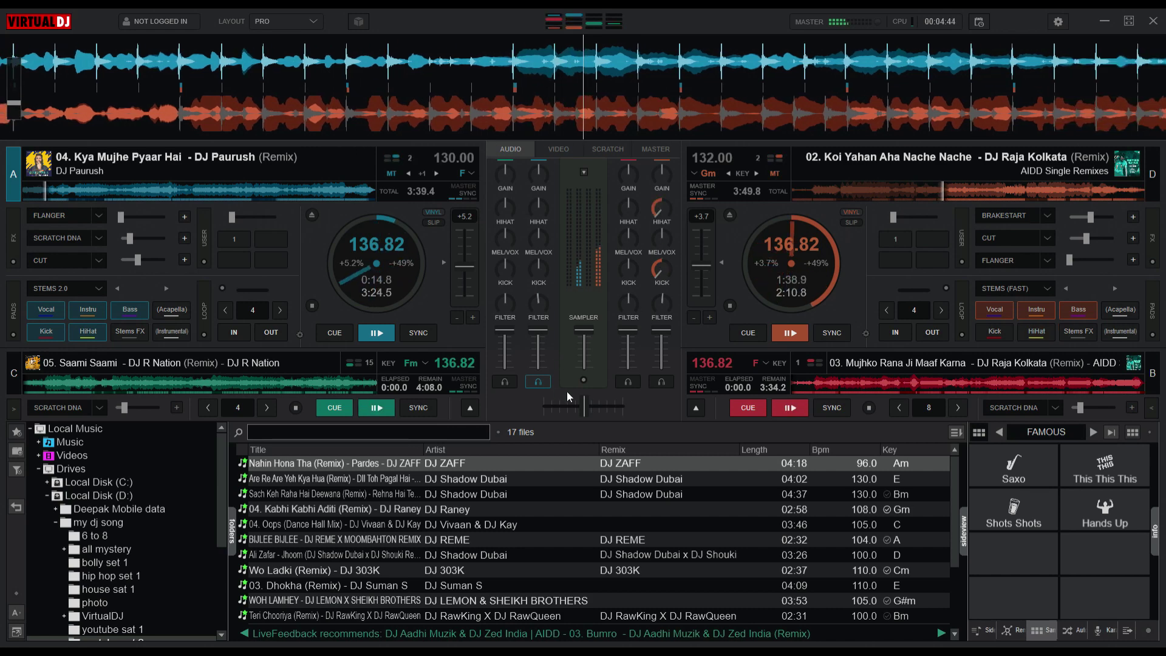
{"action": "left_click_drag", "start_coordinate": [582, 406], "coordinate": [555, 405]}
{"action": "left_click", "coordinate": [537, 281]}
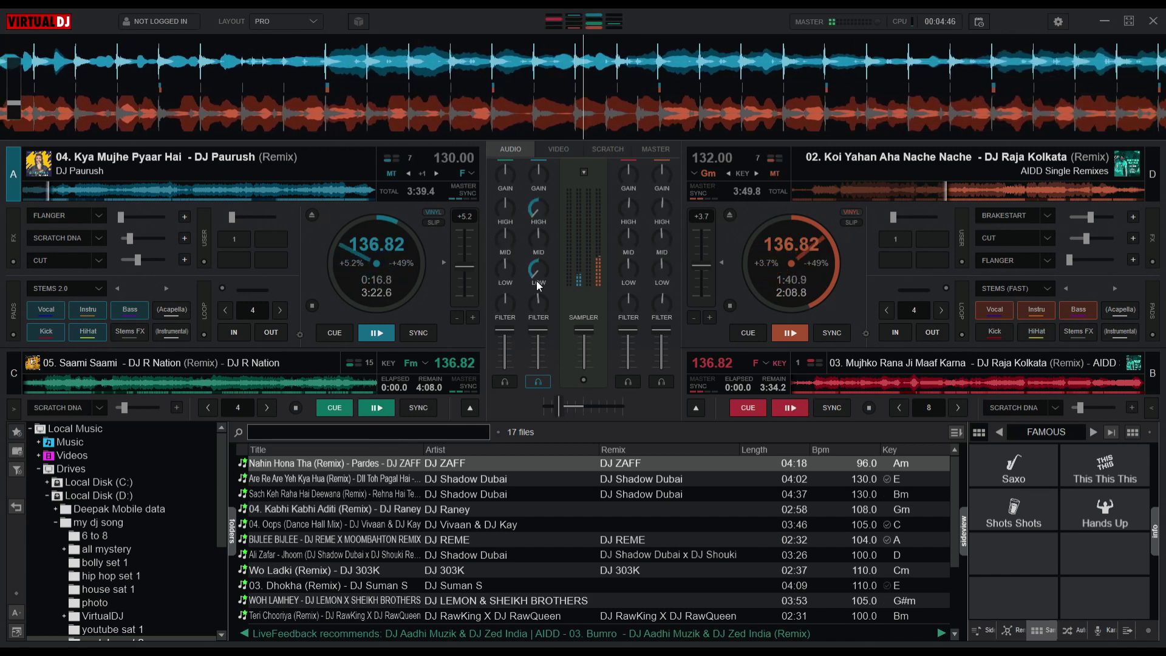
{"action": "left_click_drag", "start_coordinate": [538, 271], "coordinate": [545, 180]}
{"action": "left_click_drag", "start_coordinate": [558, 405], "coordinate": [530, 417]}
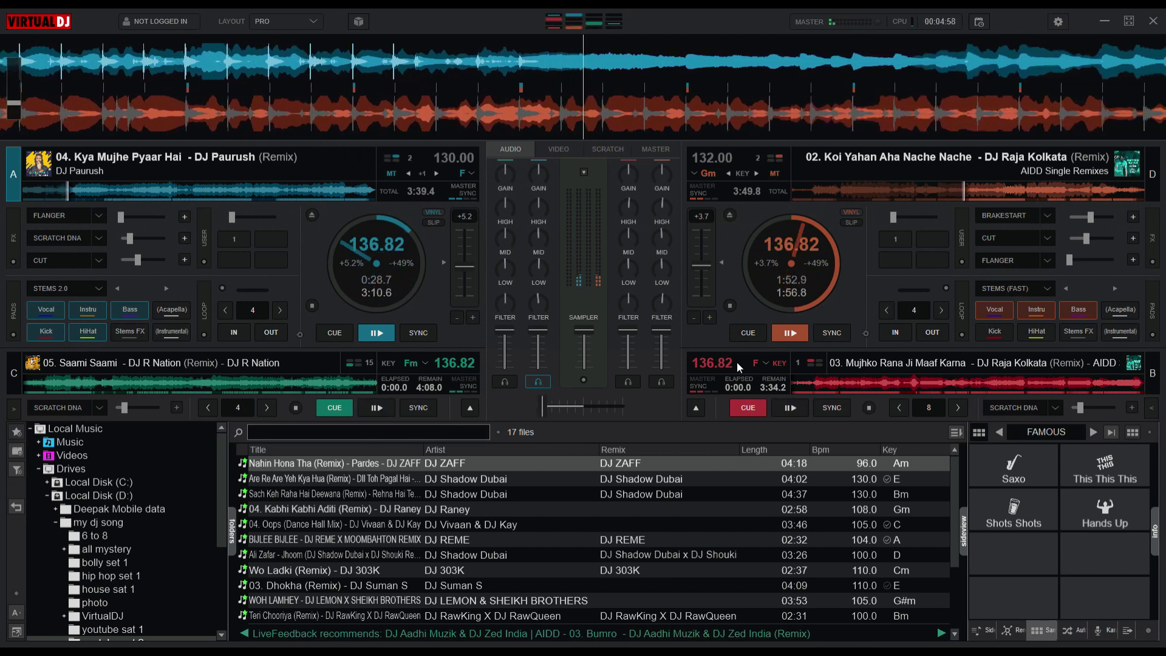
{"action": "left_click", "coordinate": [789, 333]}
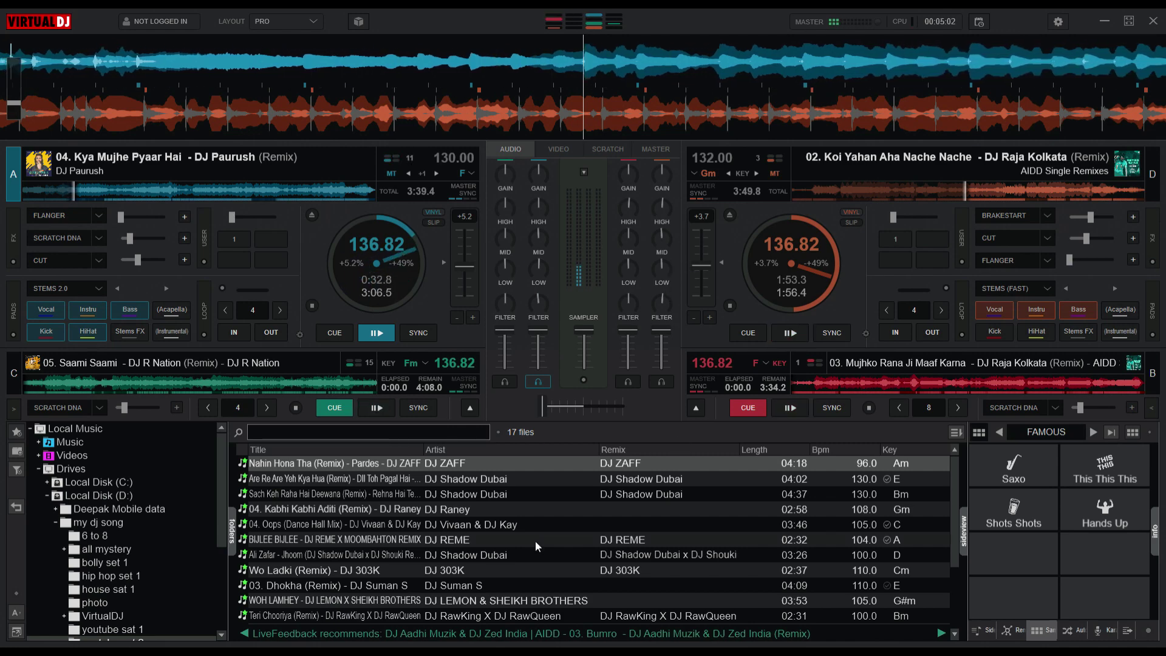
{"action": "left_click", "coordinate": [694, 407]}
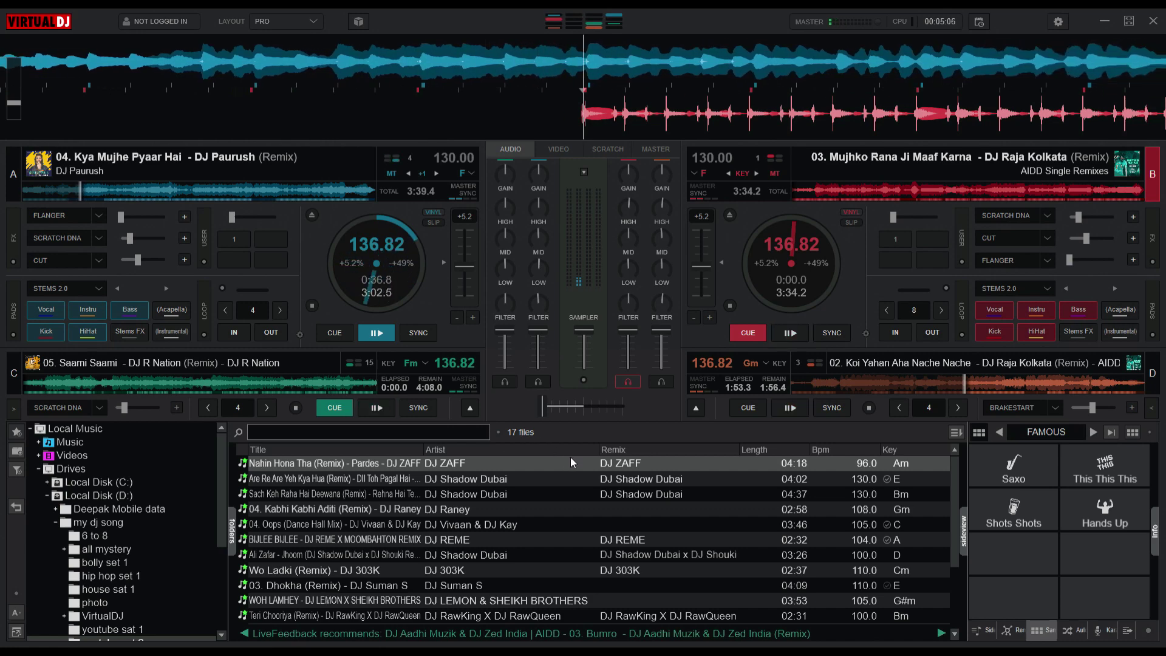
- Load 05. Sri-Valli onto deck D and ease the crossfader slightly right
{"action": "left_click_drag", "start_coordinate": [570, 458], "coordinate": [868, 379]}
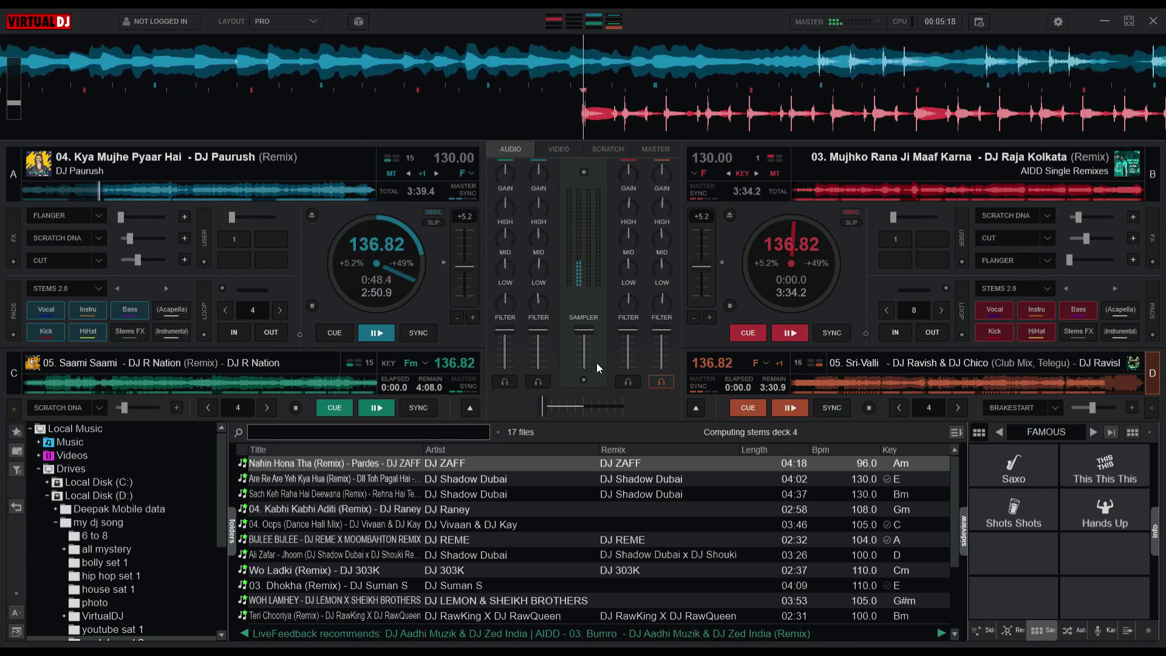
{"action": "left_click_drag", "start_coordinate": [545, 407], "coordinate": [556, 407]}
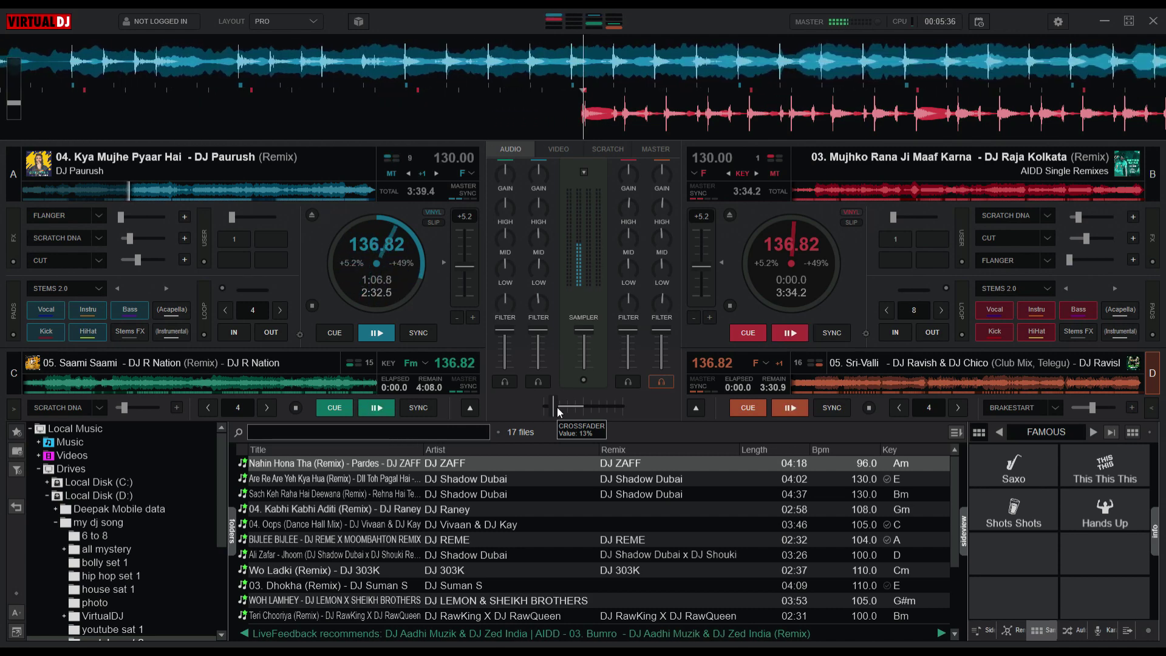
- Start deck B, centre the crossfader, cut deck A's bass and highs, and restore deck D's kick stem
{"action": "left_click", "coordinate": [789, 332]}
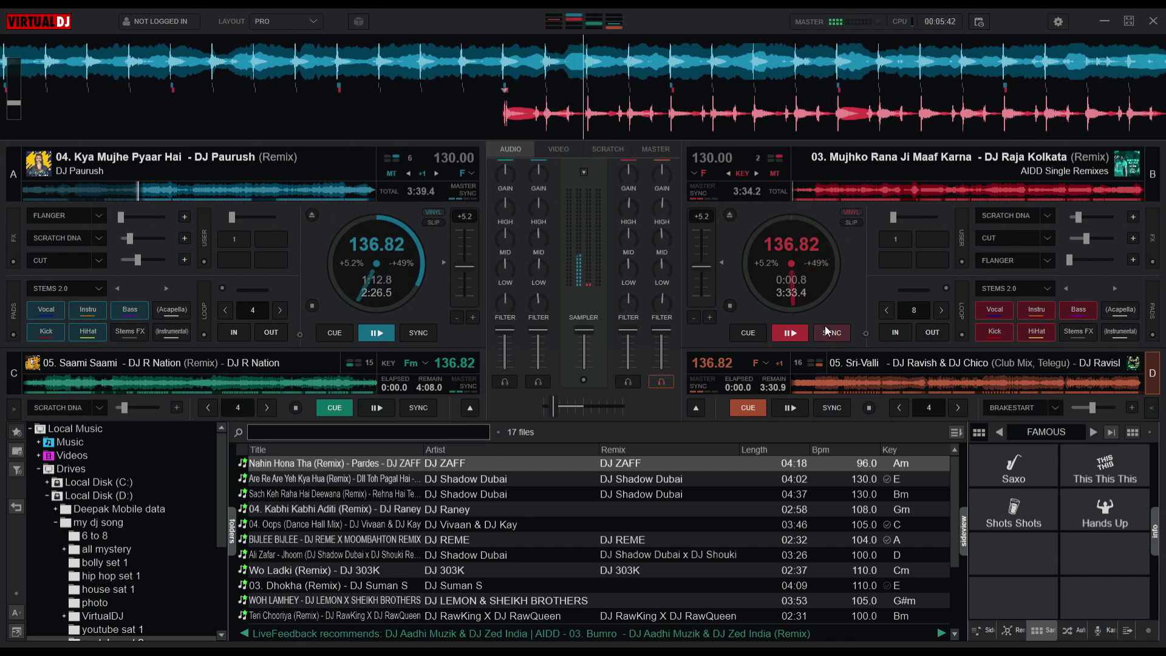
{"action": "left_click_drag", "start_coordinate": [600, 412], "coordinate": [584, 406]}
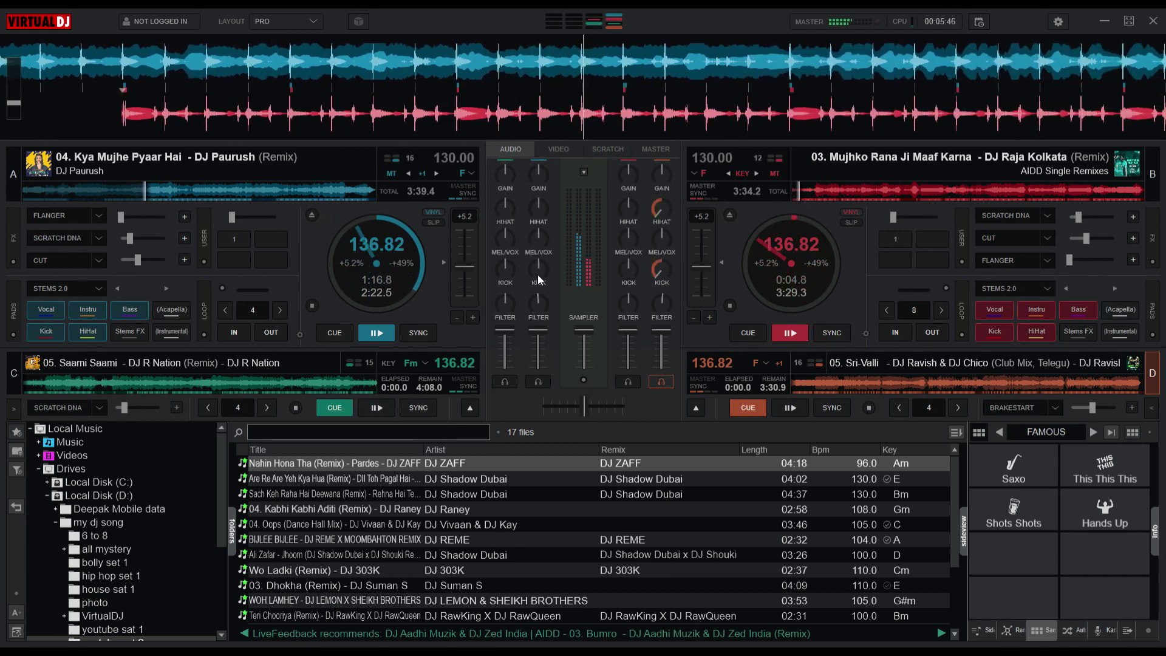
{"action": "left_click_drag", "start_coordinate": [539, 264], "coordinate": [538, 340]}
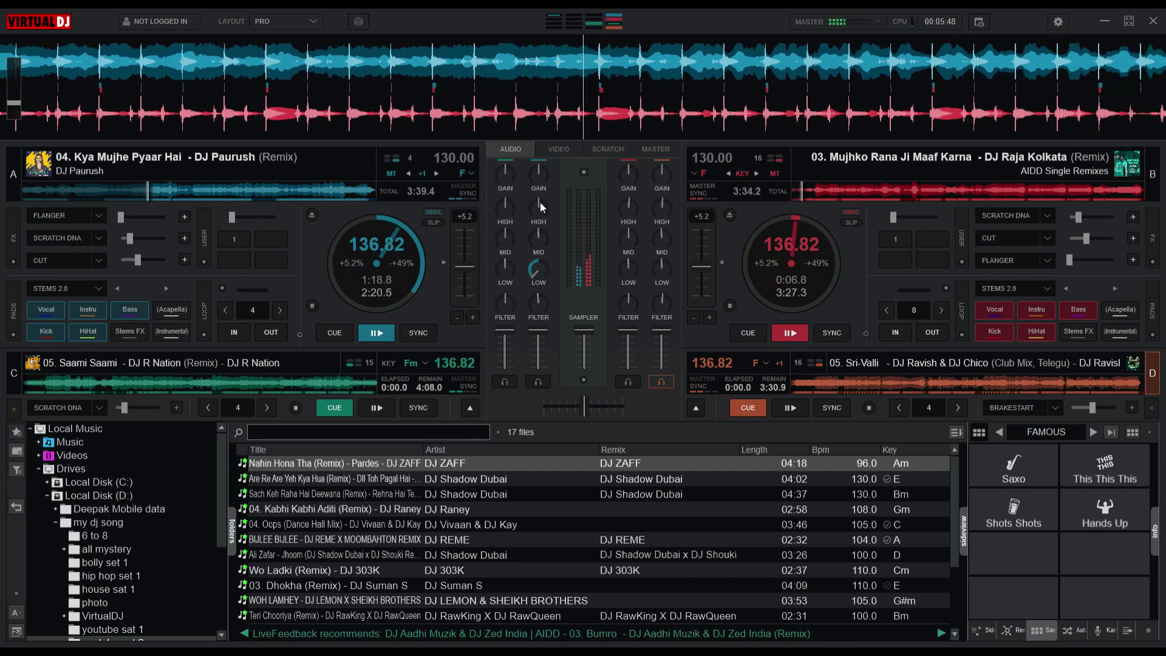
{"action": "left_click_drag", "start_coordinate": [539, 203], "coordinate": [537, 292]}
{"action": "left_click", "coordinate": [632, 282]}
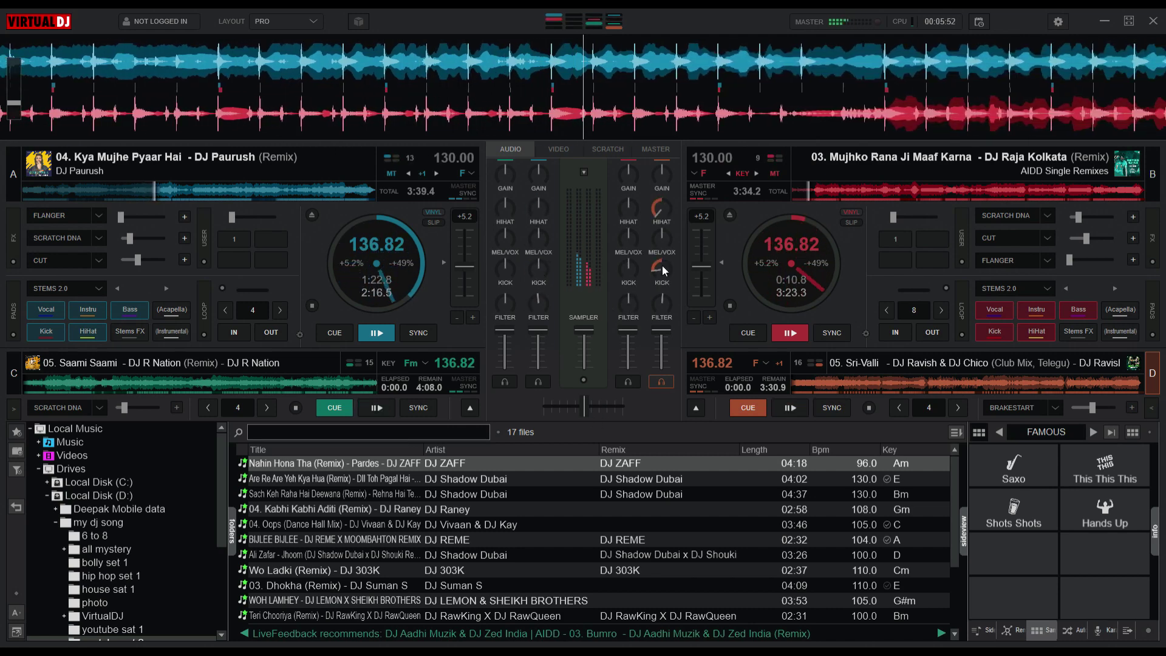
{"action": "left_click_drag", "start_coordinate": [662, 266], "coordinate": [665, 185]}
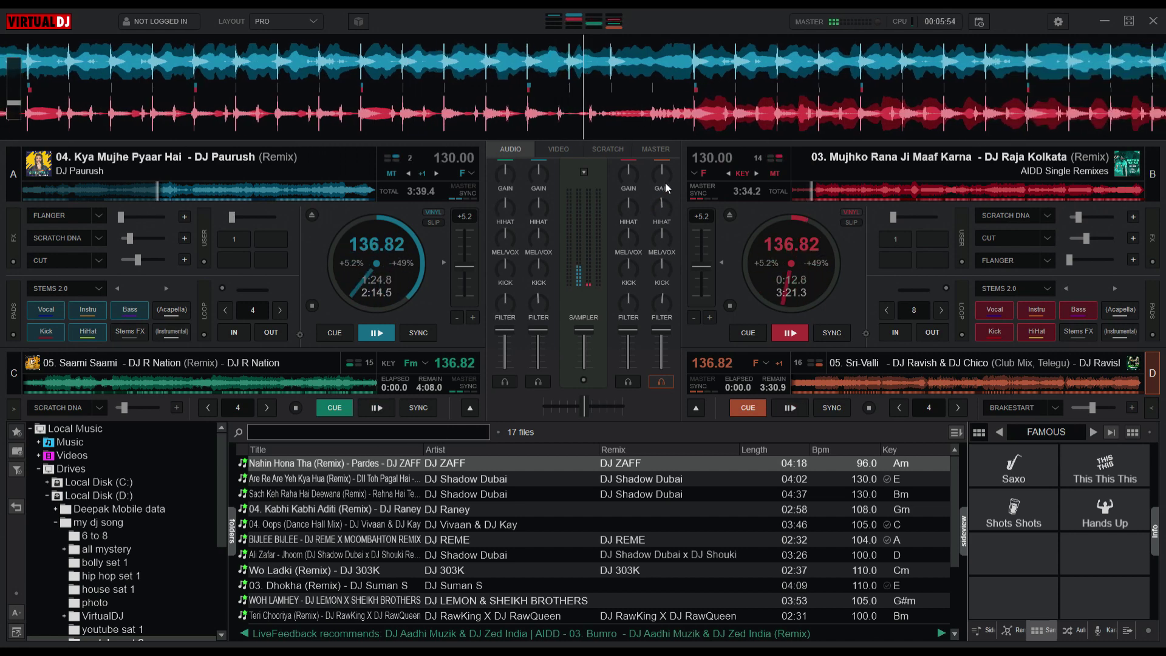
{"action": "left_click", "coordinate": [661, 281]}
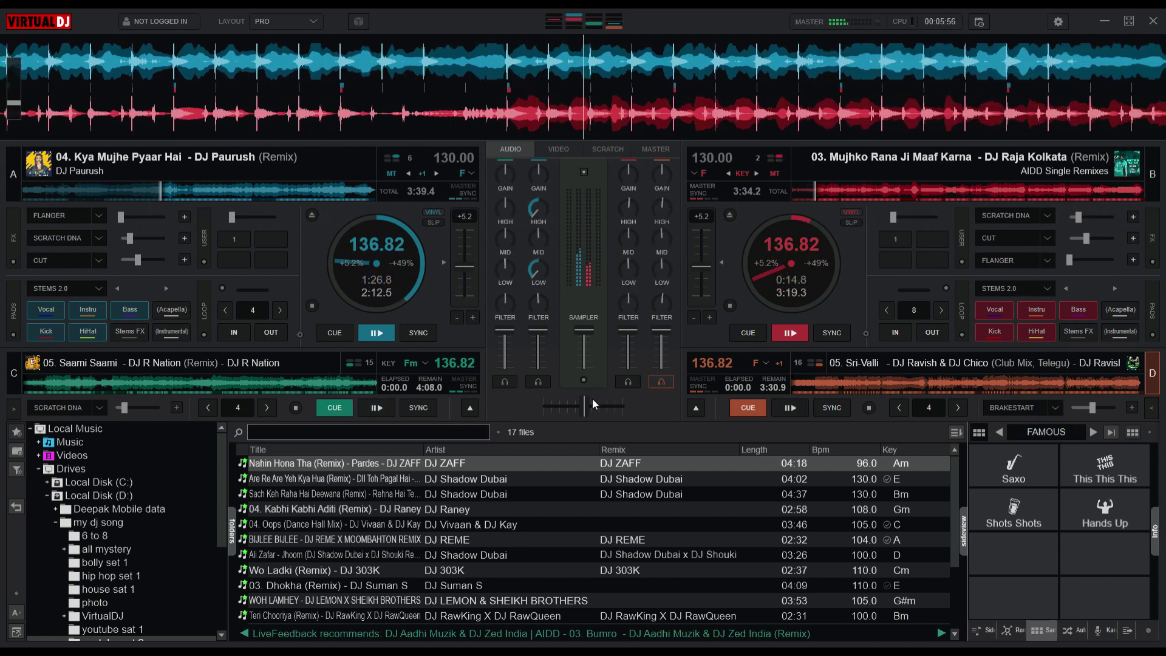
{"action": "left_click_drag", "start_coordinate": [592, 402], "coordinate": [586, 406]}
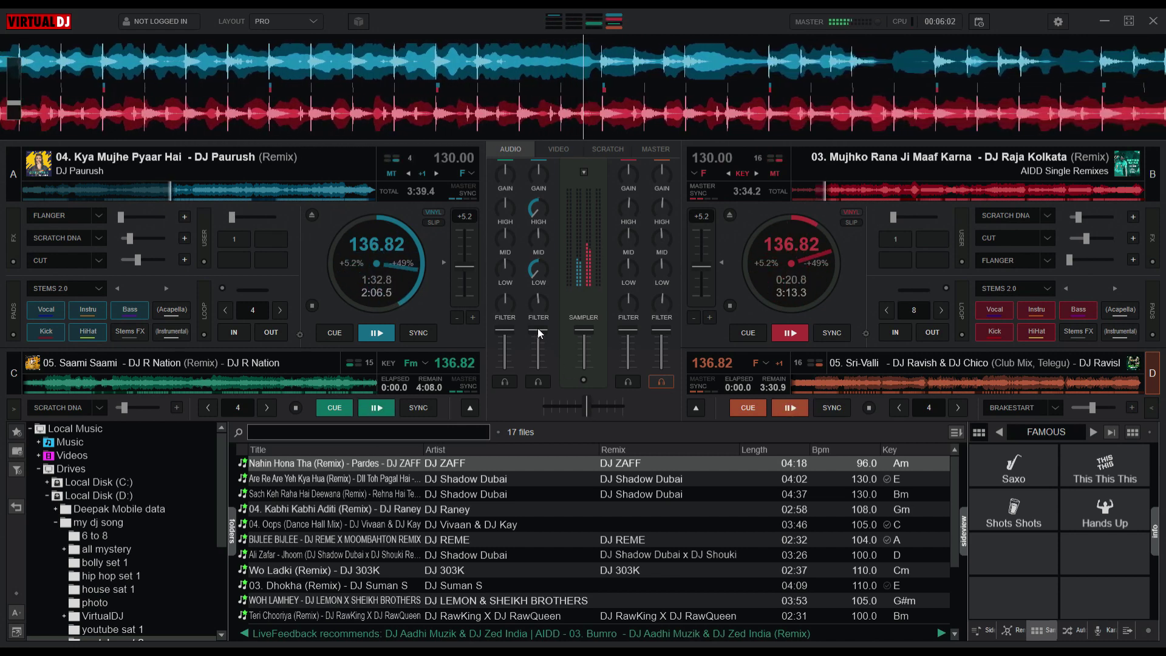
- Fade out and pause deck A, reset its bass and volume, crossfade right, and load Janu Meri Jaan
{"action": "mouse_move", "coordinate": [537, 329]}
{"action": "left_mouse_down"}
{"action": "mouse_move", "coordinate": [538, 365]}
{"action": "mouse_move", "coordinate": [538, 329]}
{"action": "left_mouse_up"}
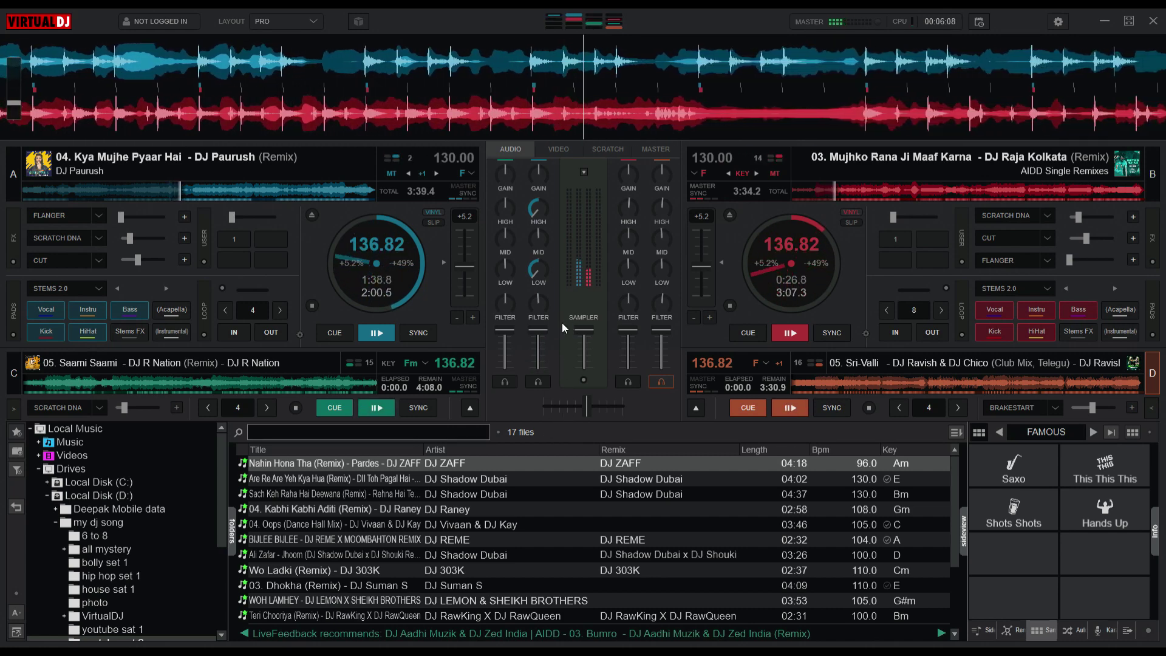
{"action": "left_click_drag", "start_coordinate": [538, 330], "coordinate": [565, 504]}
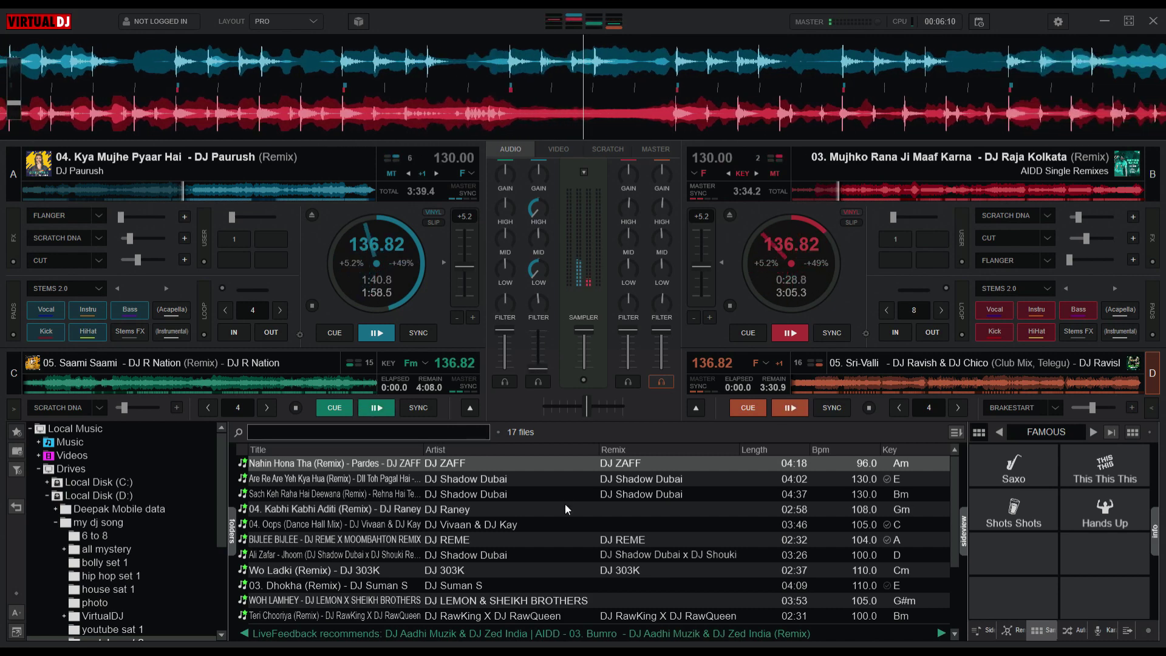
{"action": "left_click", "coordinate": [387, 340]}
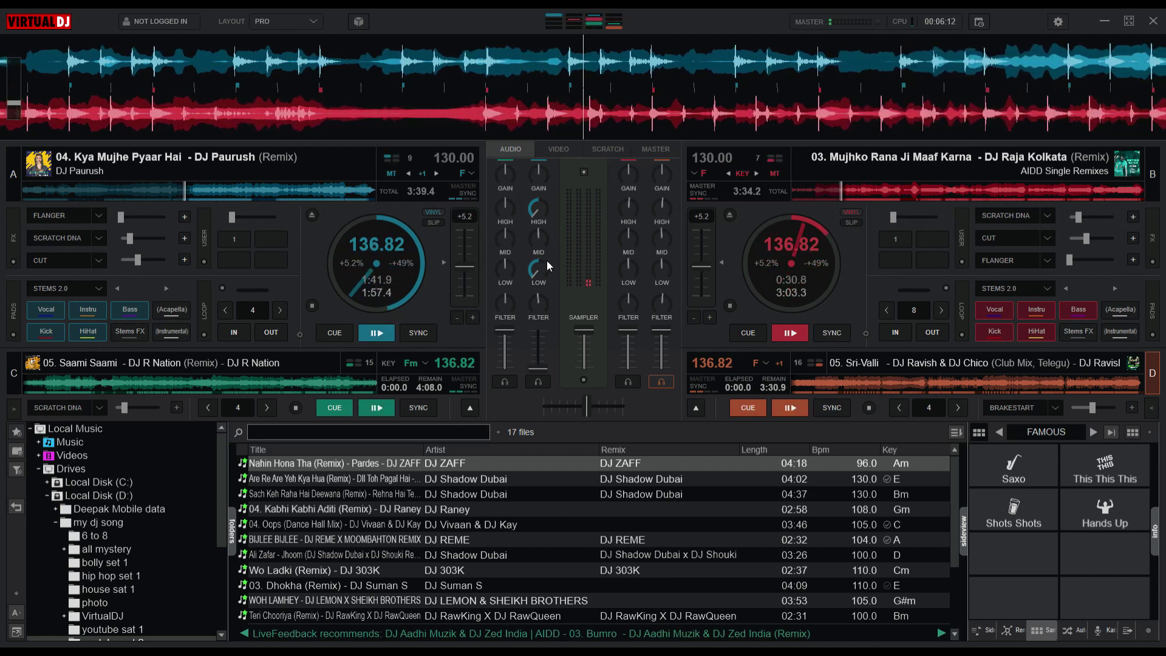
{"action": "left_click_drag", "start_coordinate": [538, 270], "coordinate": [548, 179]}
{"action": "left_click_drag", "start_coordinate": [538, 368], "coordinate": [536, 329]}
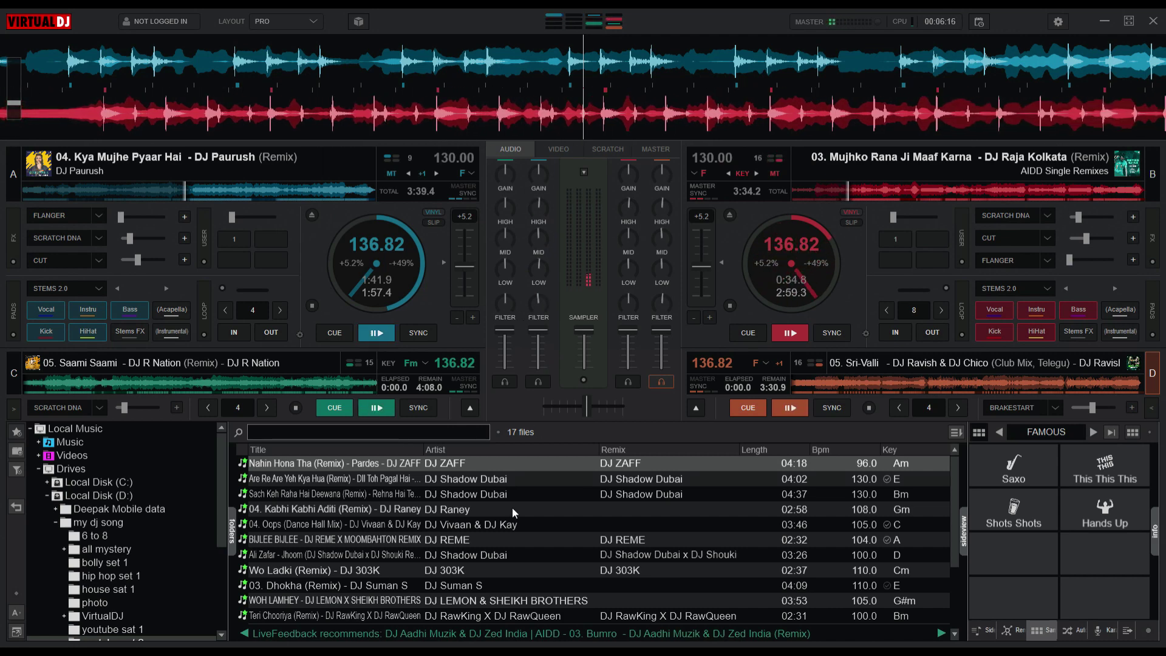
{"action": "left_click_drag", "start_coordinate": [586, 406], "coordinate": [624, 405]}
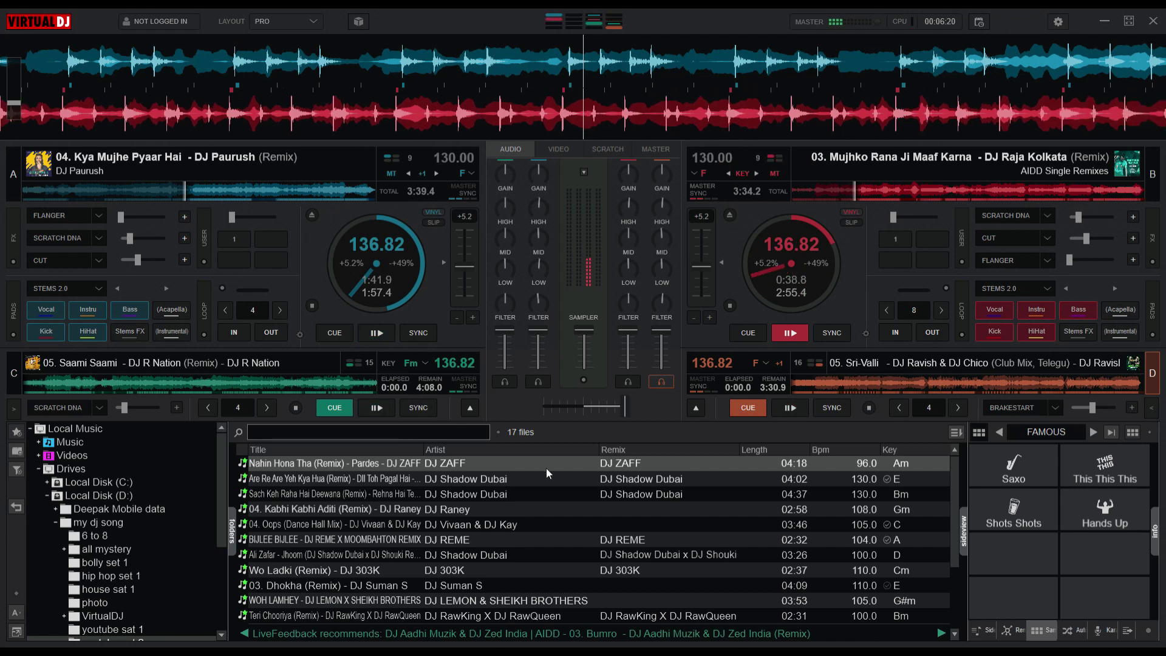
{"action": "left_click_drag", "start_coordinate": [546, 467], "coordinate": [355, 318]}
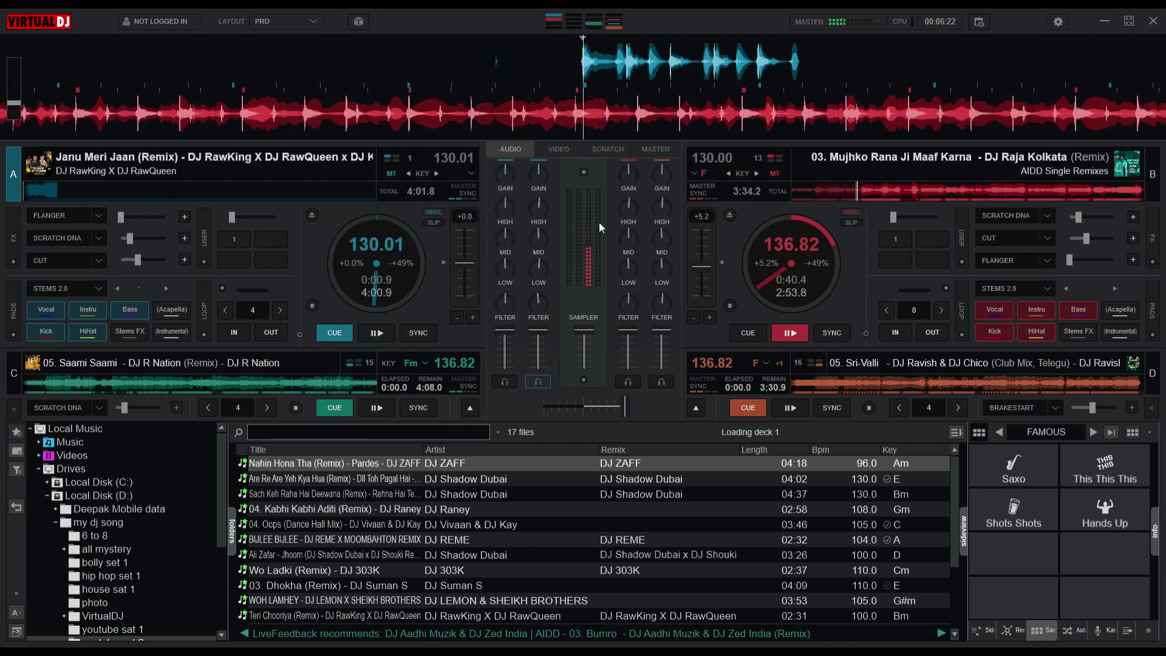
- Bring deck C up top, ease the crossfader back, and apply a short Cut burst on deck B
{"action": "left_click", "coordinate": [469, 407]}
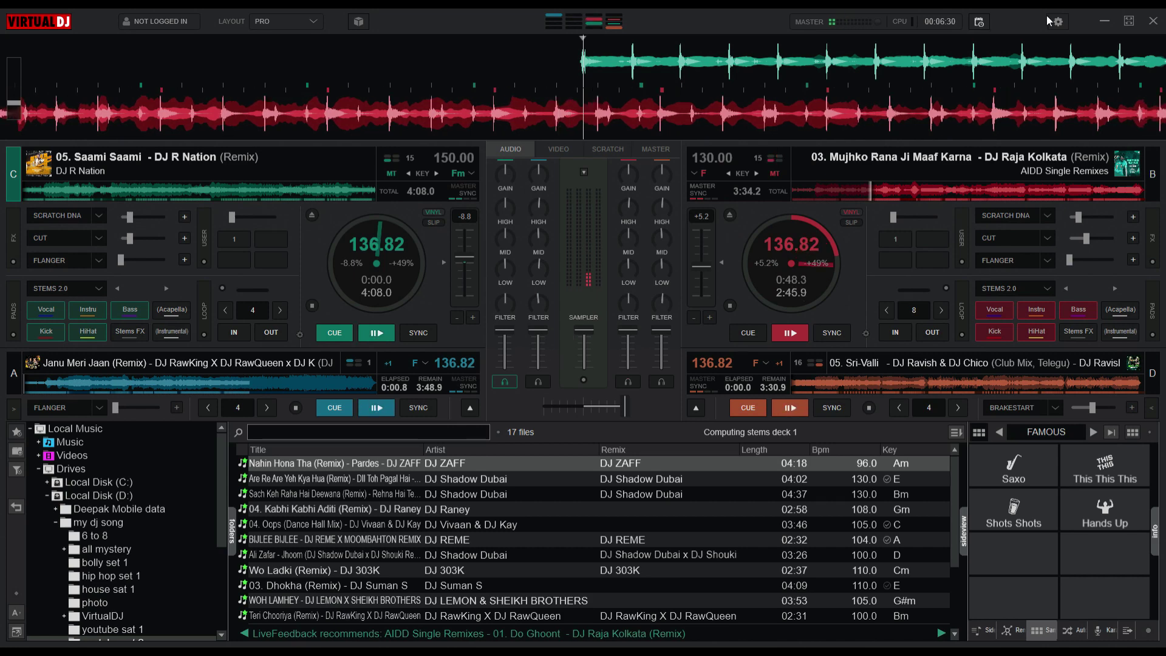
{"action": "left_click", "coordinate": [616, 409]}
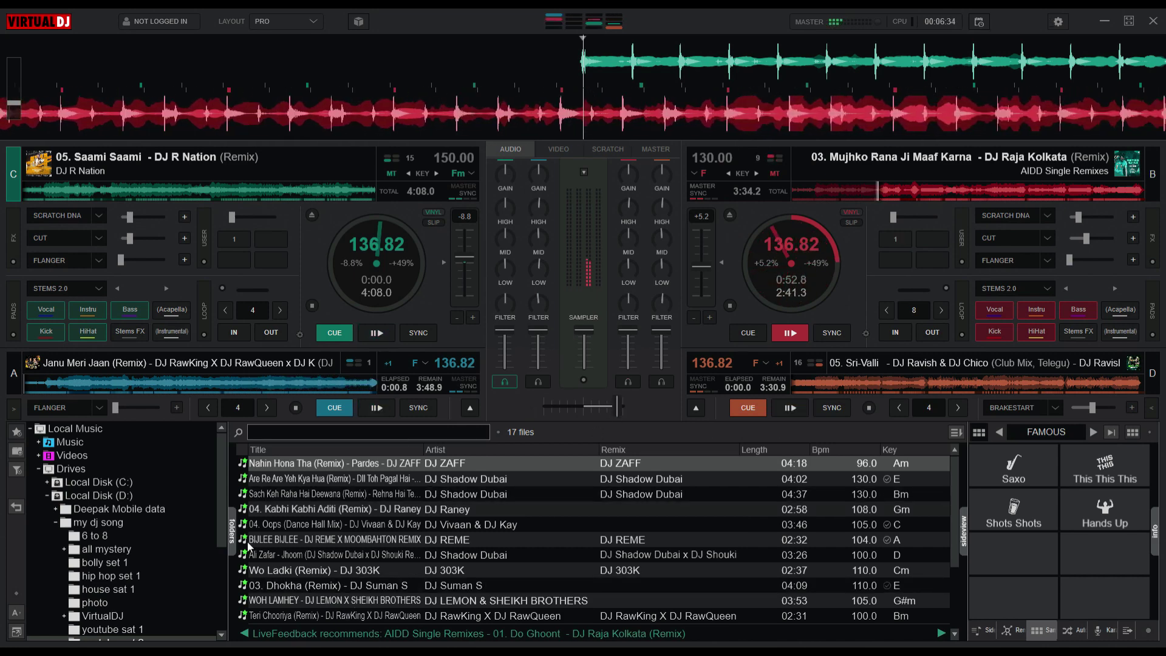
{"action": "left_click", "coordinate": [1000, 239]}
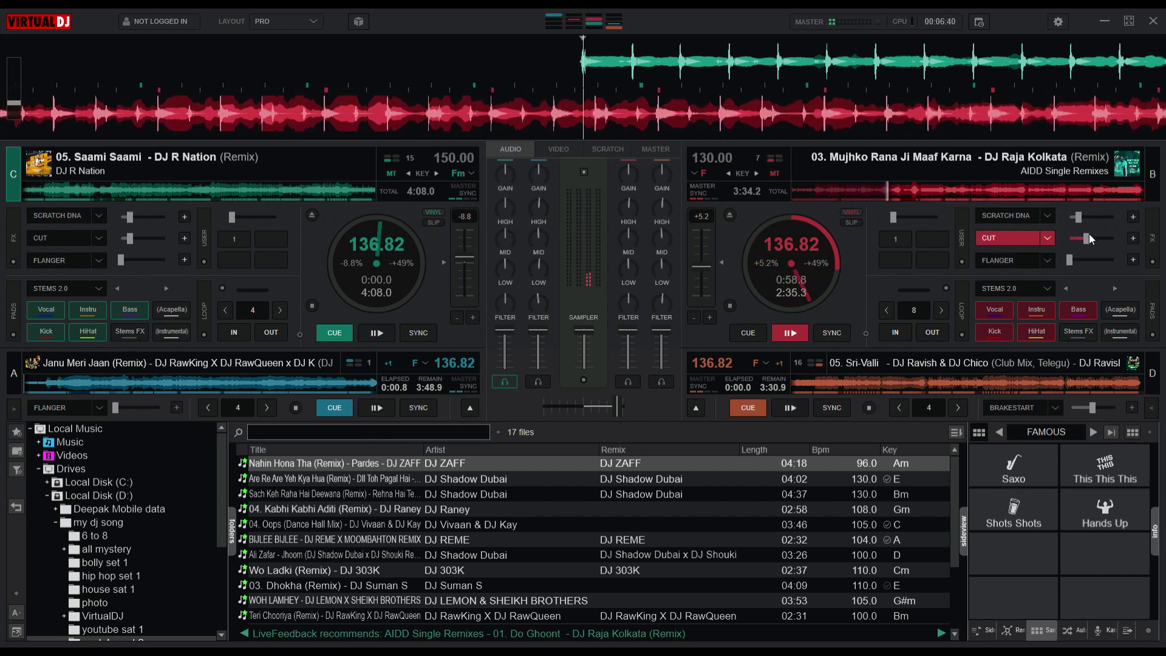
{"action": "left_click_drag", "start_coordinate": [1087, 236], "coordinate": [1103, 238]}
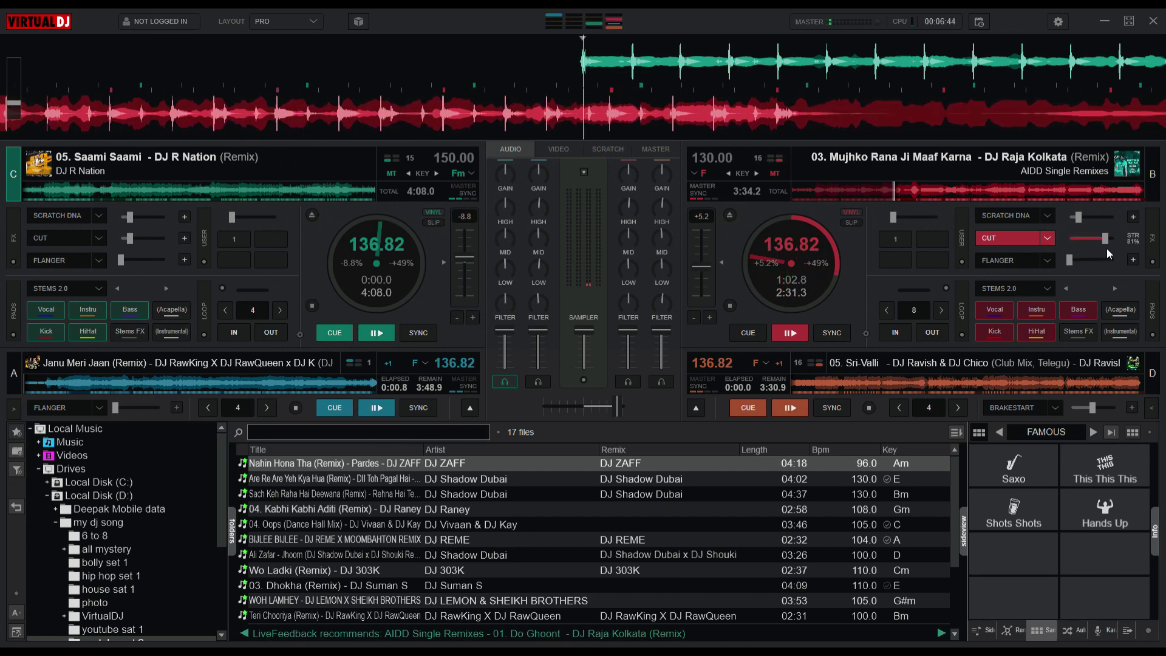
{"action": "left_click_drag", "start_coordinate": [1106, 253], "coordinate": [986, 265]}
{"action": "left_click", "coordinate": [1021, 242]}
- Toggle Flanger on and off on deck B, then Cut at about 11% and off again
{"action": "left_click", "coordinate": [1031, 261]}
{"action": "left_click", "coordinate": [986, 265]}
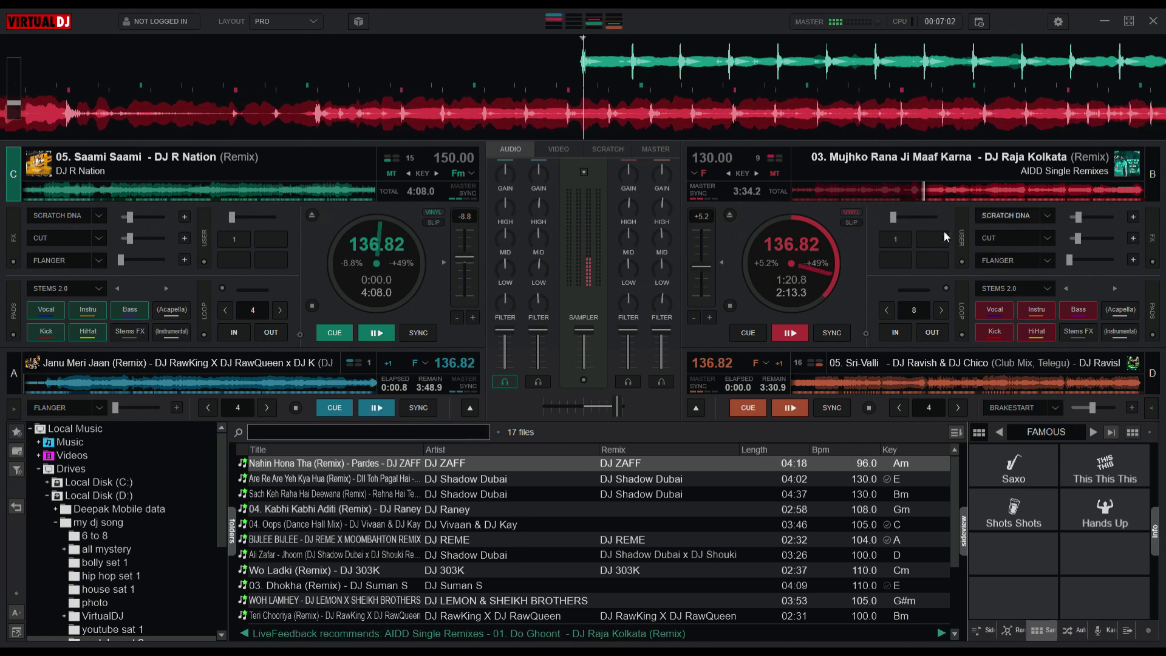
{"action": "left_click", "coordinate": [1032, 238]}
{"action": "left_click_drag", "start_coordinate": [1069, 238], "coordinate": [1013, 244]}
{"action": "left_click", "coordinate": [1013, 244]}
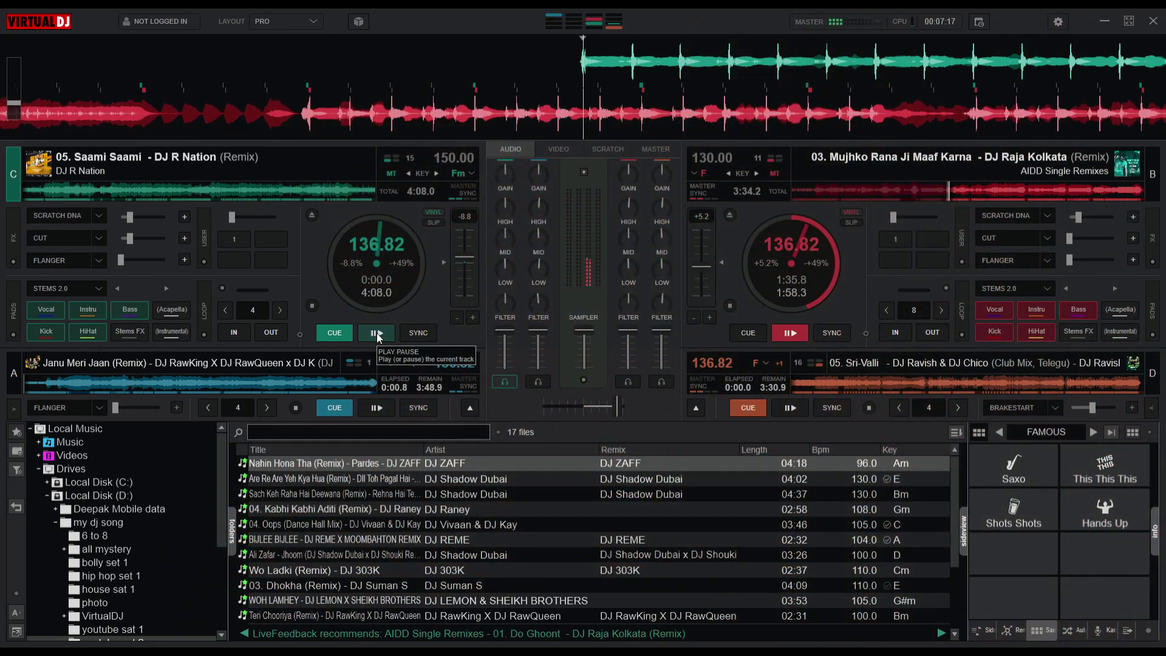
- Start Saami Saami on deck C after a quick pause, slide the crossfader fully left, and swap deck D up
{"action": "left_click", "coordinate": [377, 333]}
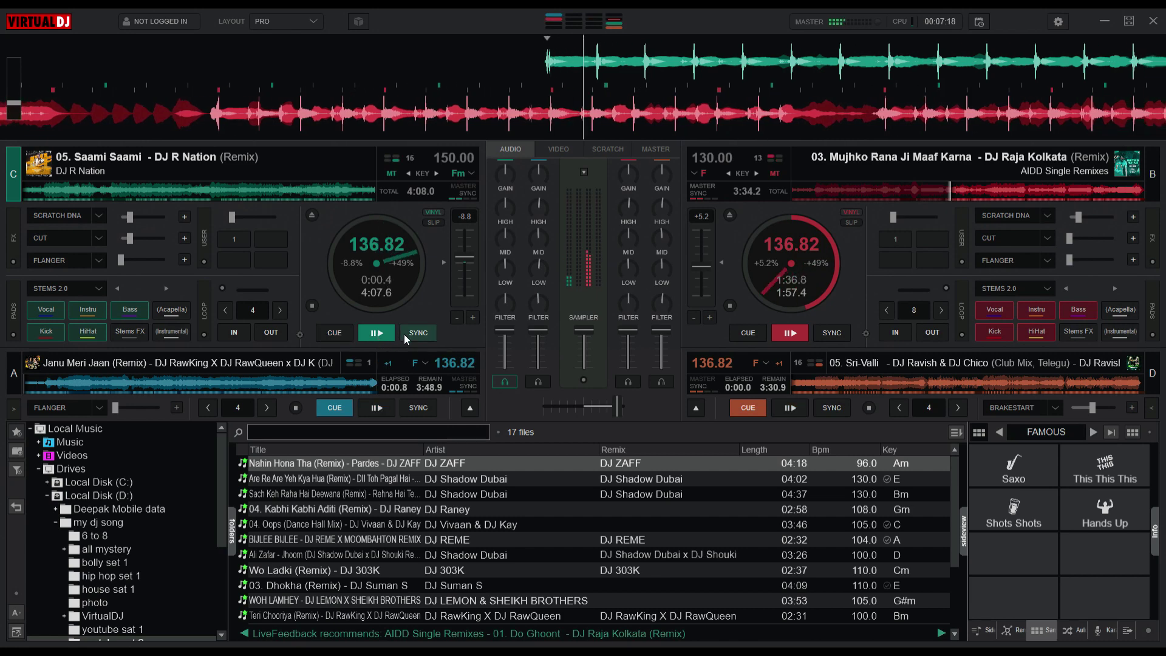
{"action": "left_click", "coordinate": [389, 337]}
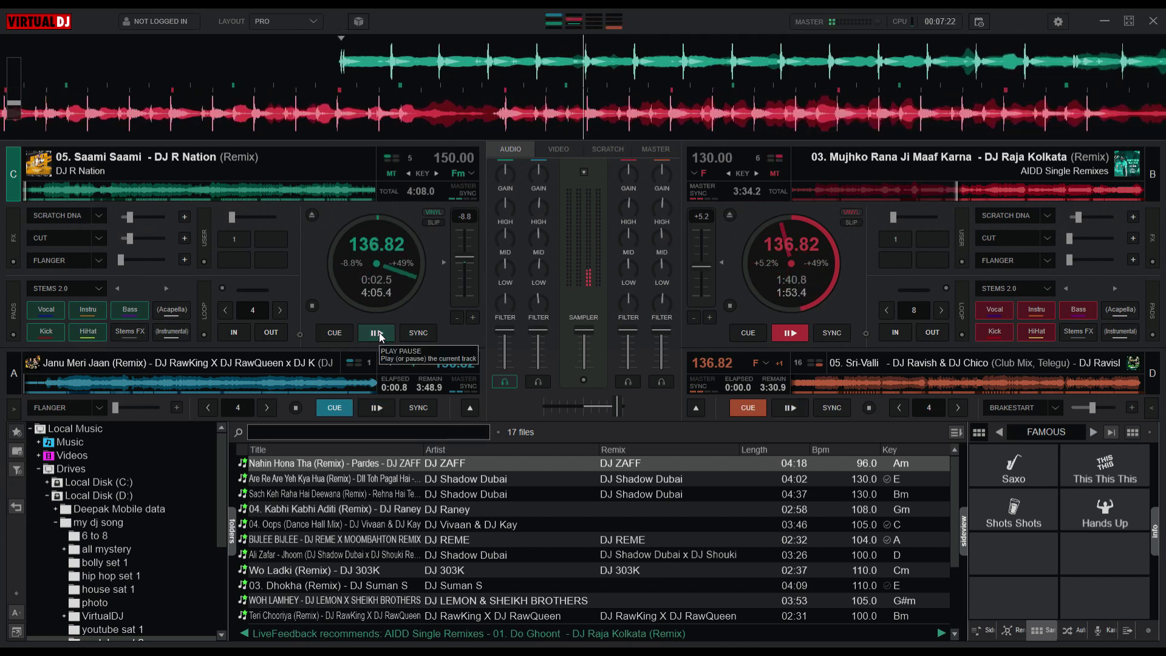
{"action": "left_click", "coordinate": [380, 336]}
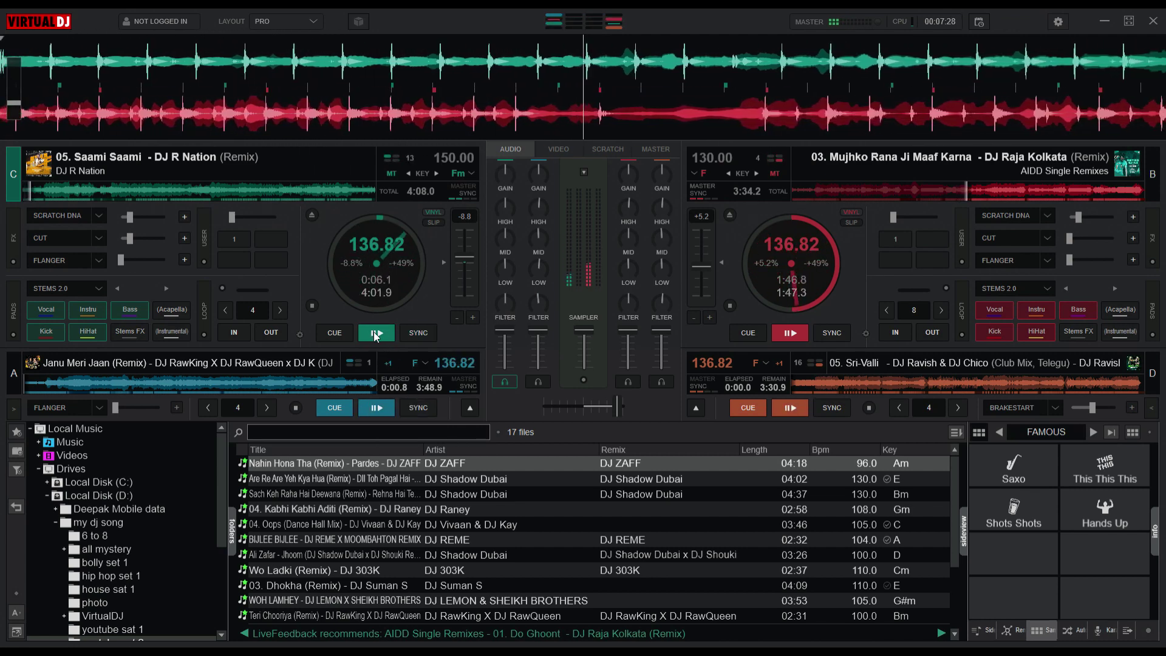
{"action": "left_click_drag", "start_coordinate": [595, 410], "coordinate": [537, 410]}
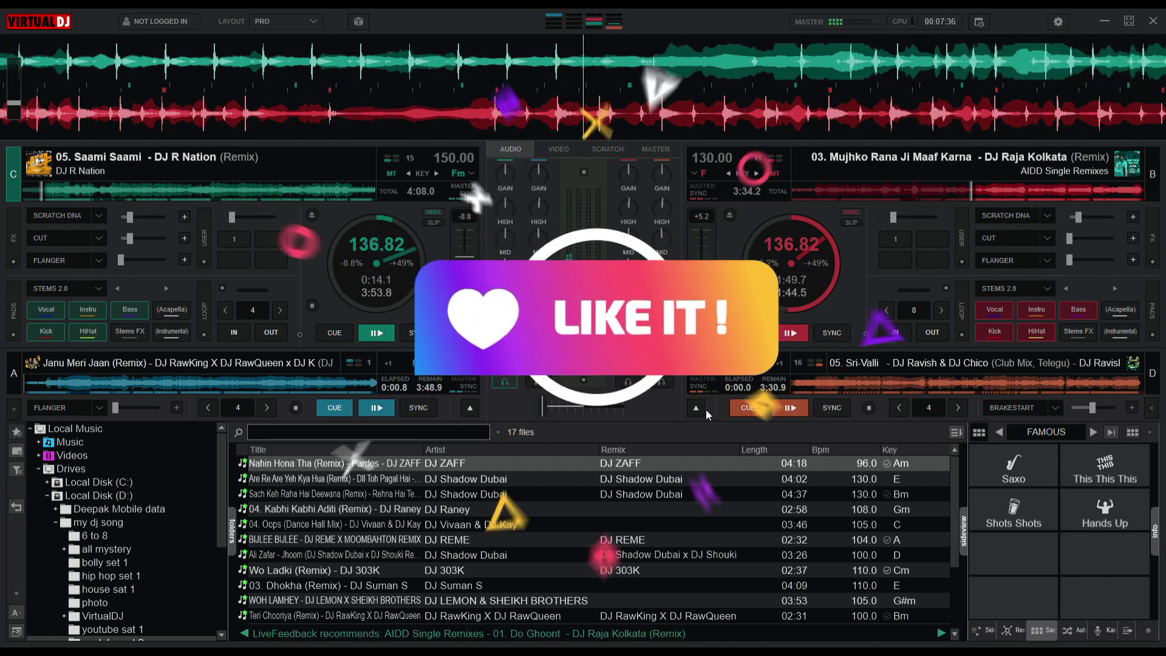
{"action": "left_click", "coordinate": [703, 410]}
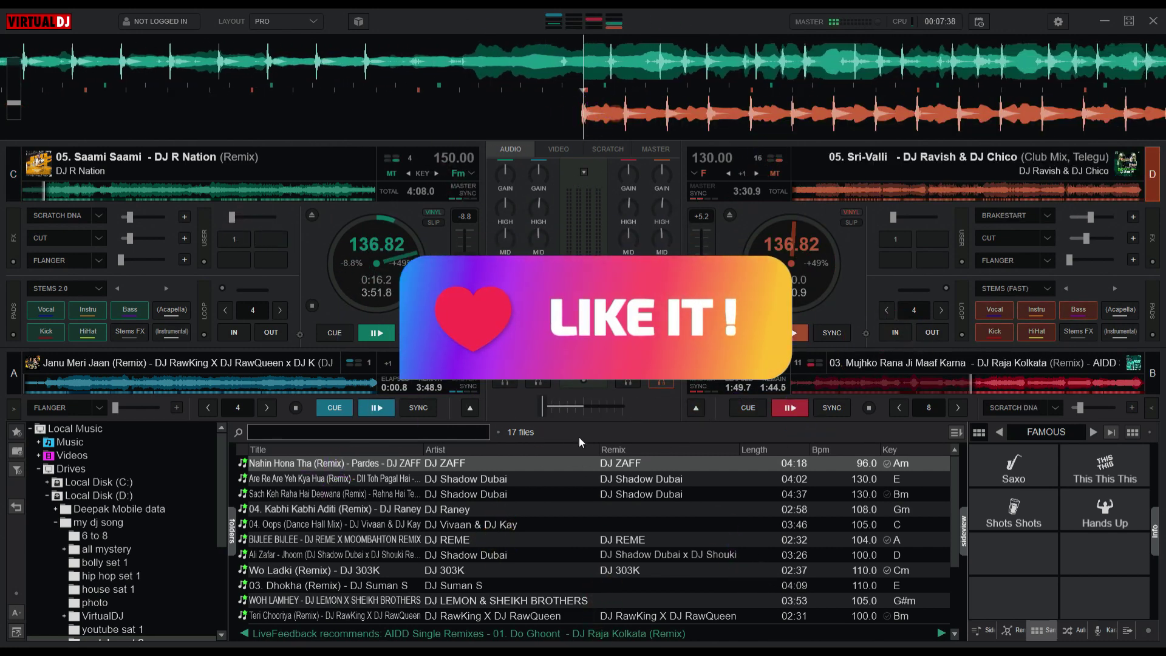
- Set deck C's pitch to +0.9 so Saami Saami runs at 151.31 BPM, then sync Sri-Valli on deck D to it
{"action": "left_click", "coordinate": [464, 265]}
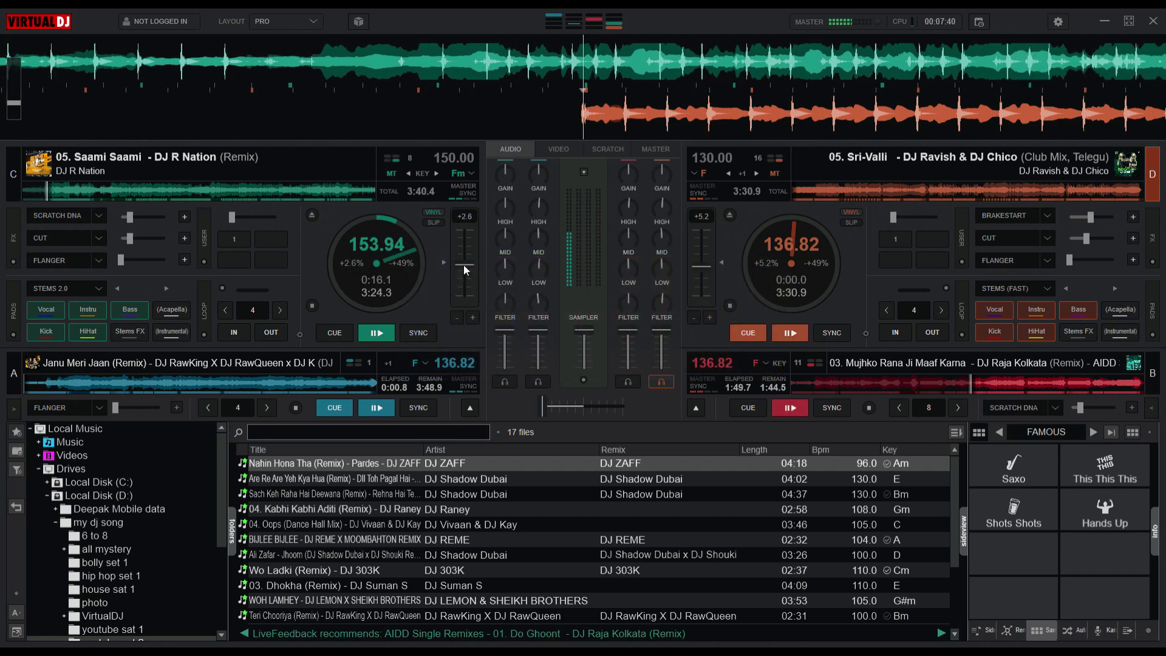
{"action": "left_click_drag", "start_coordinate": [464, 264], "coordinate": [462, 263]}
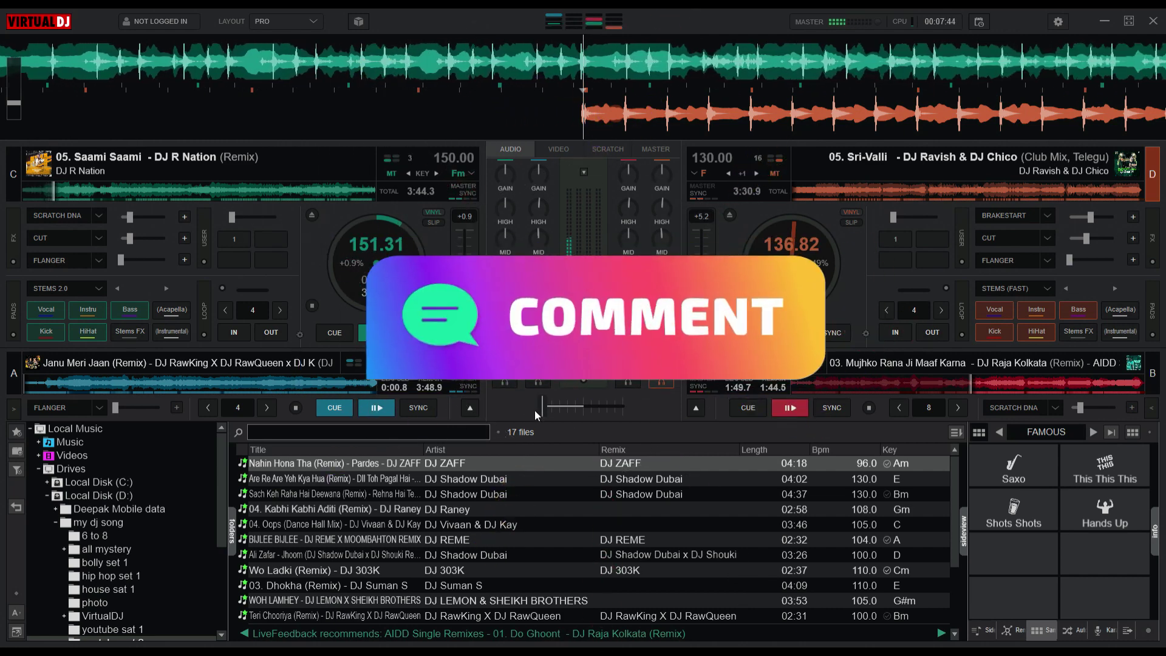
{"action": "left_click", "coordinate": [837, 331]}
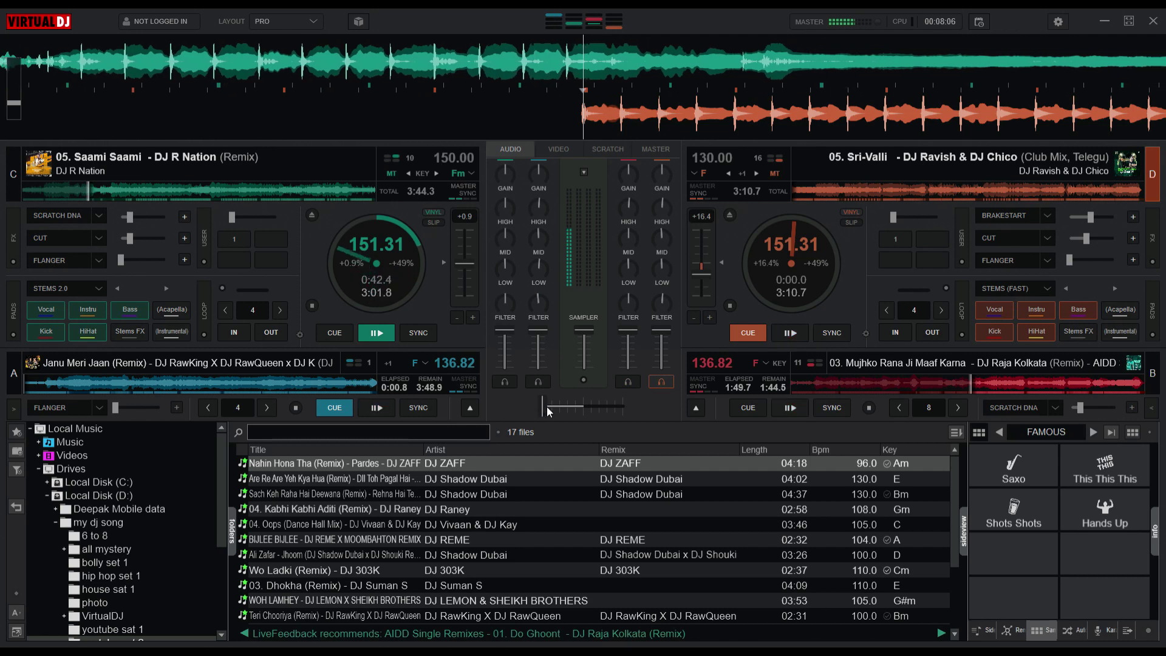
- Nudge the crossfader right, run a 100% flanger on Saami Saami, and load Ladki Badi Anjani Hai onto deck B
{"action": "left_click_drag", "start_coordinate": [546, 406], "coordinate": [551, 409]}
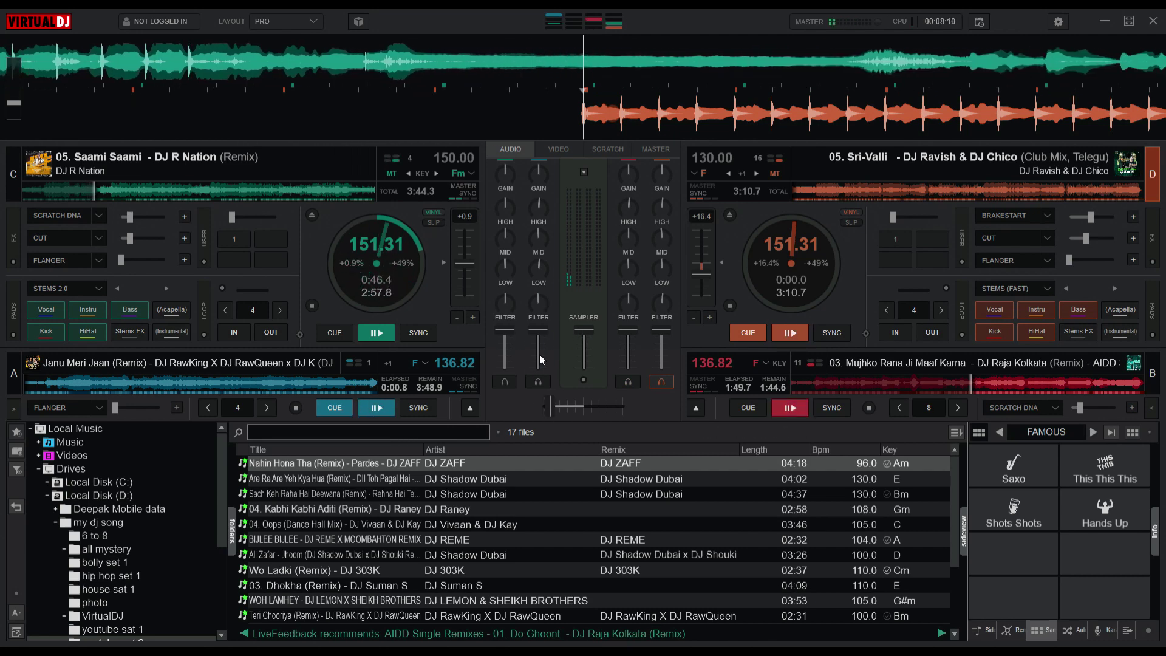
{"action": "left_click_drag", "start_coordinate": [549, 417], "coordinate": [552, 417]}
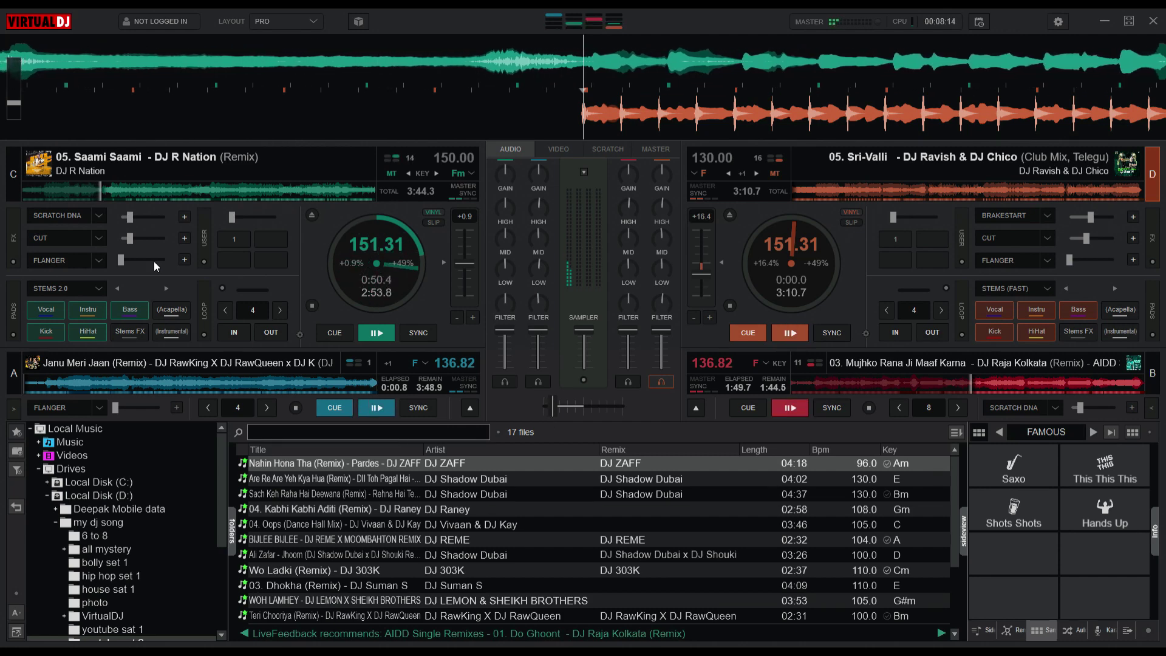
{"action": "left_click", "coordinate": [68, 260]}
{"action": "left_click_drag", "start_coordinate": [129, 260], "coordinate": [112, 281]}
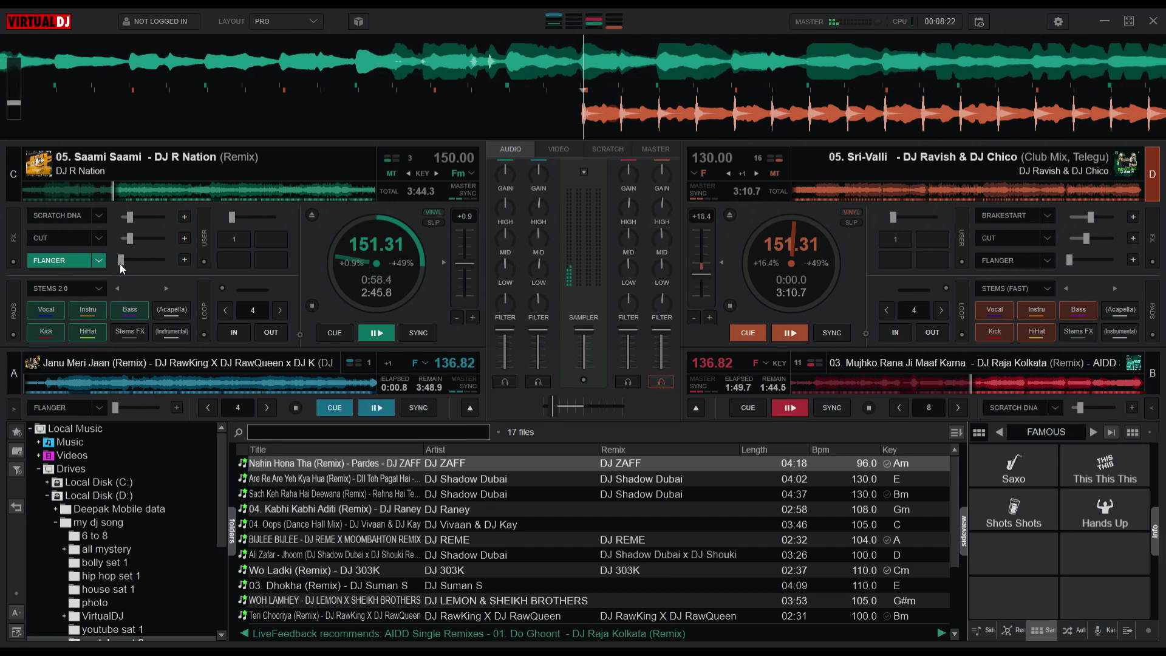
{"action": "mouse_move", "coordinate": [119, 264]}
{"action": "left_mouse_down"}
{"action": "mouse_move", "coordinate": [166, 269]}
{"action": "mouse_move", "coordinate": [108, 282]}
{"action": "left_mouse_up"}
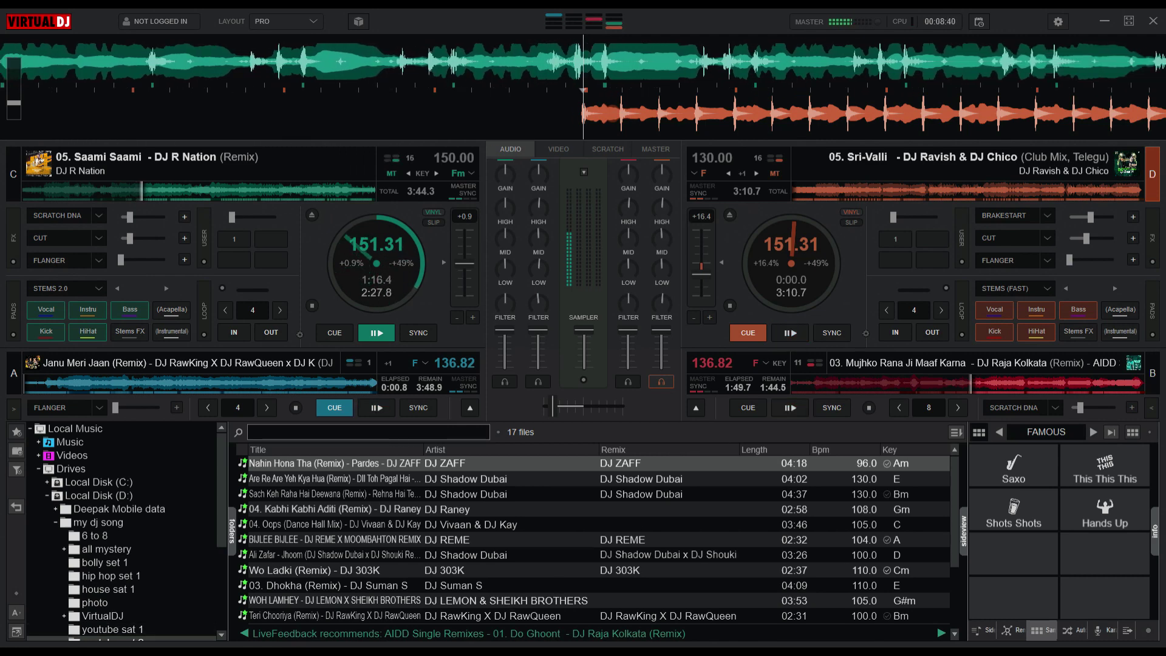
{"action": "left_click_drag", "start_coordinate": [540, 479], "coordinate": [886, 374]}
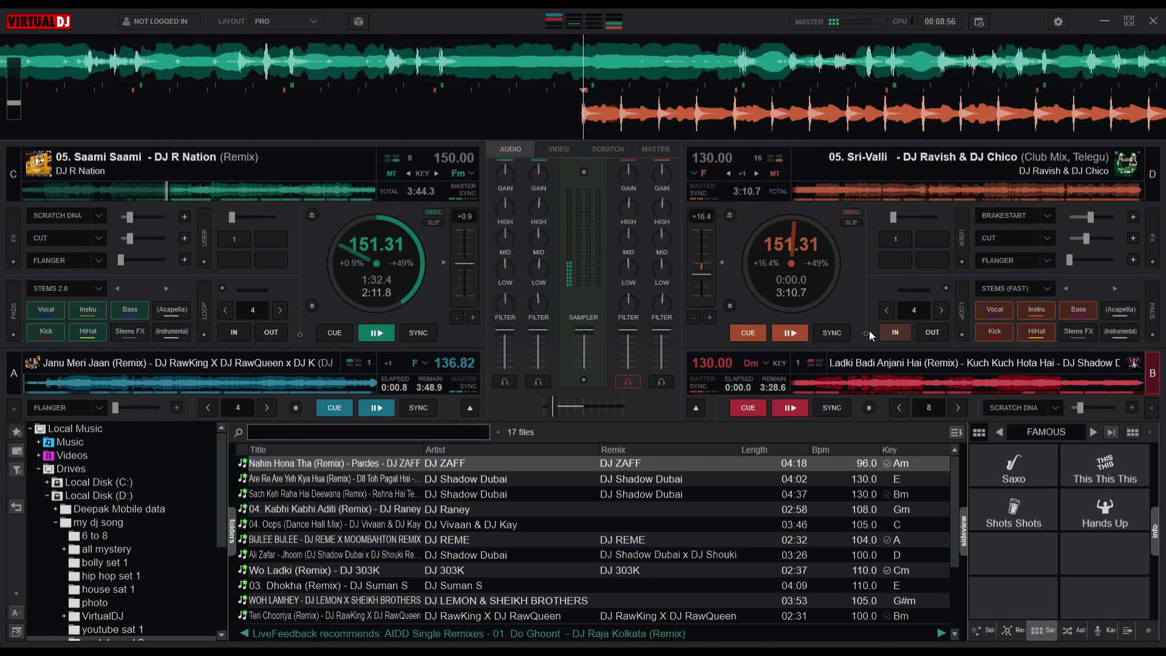
- Start Sri-Valli, centre the crossfader, and fade out Saami Saami's bass, treble, filter and volume
{"action": "left_click", "coordinate": [789, 332]}
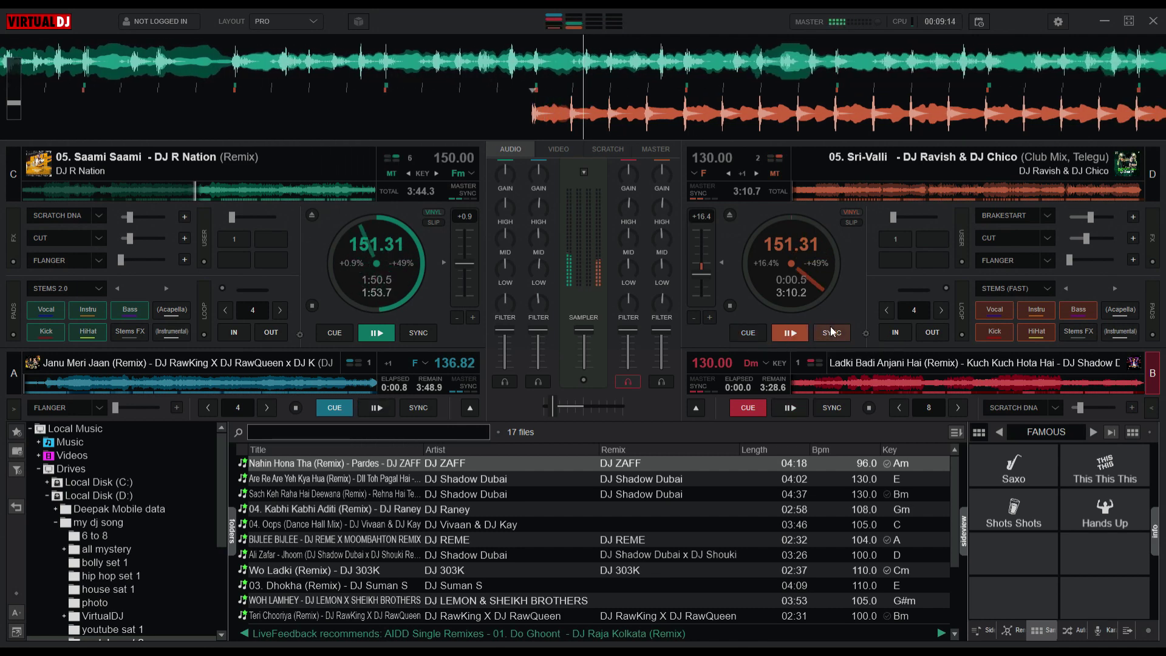
{"action": "left_click_drag", "start_coordinate": [558, 409], "coordinate": [586, 406]}
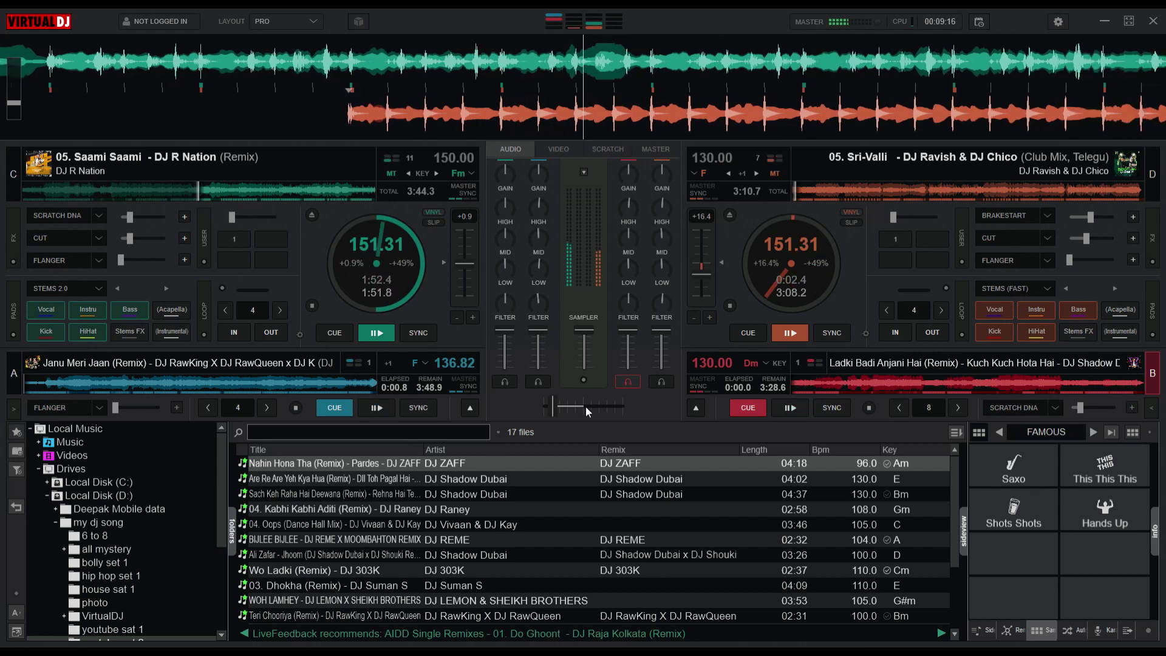
{"action": "left_click_drag", "start_coordinate": [540, 274], "coordinate": [509, 291]}
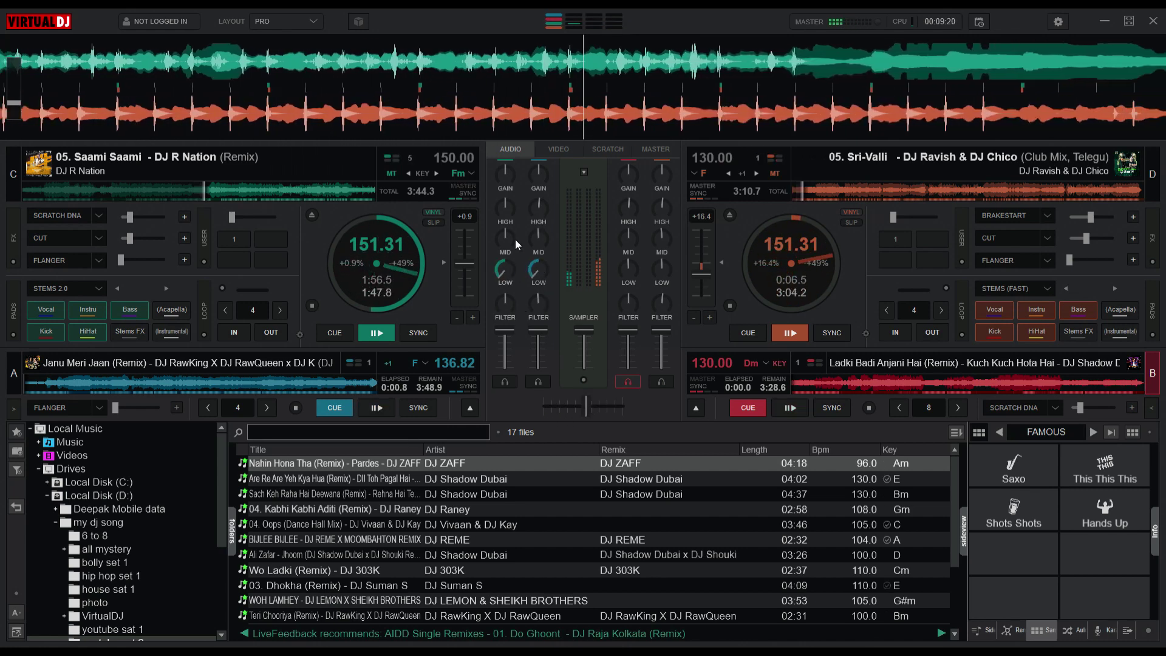
{"action": "left_click_drag", "start_coordinate": [503, 202], "coordinate": [548, 246]}
{"action": "scroll", "coordinate": [506, 232], "scroll_direction": "down", "scroll_amount": 3}
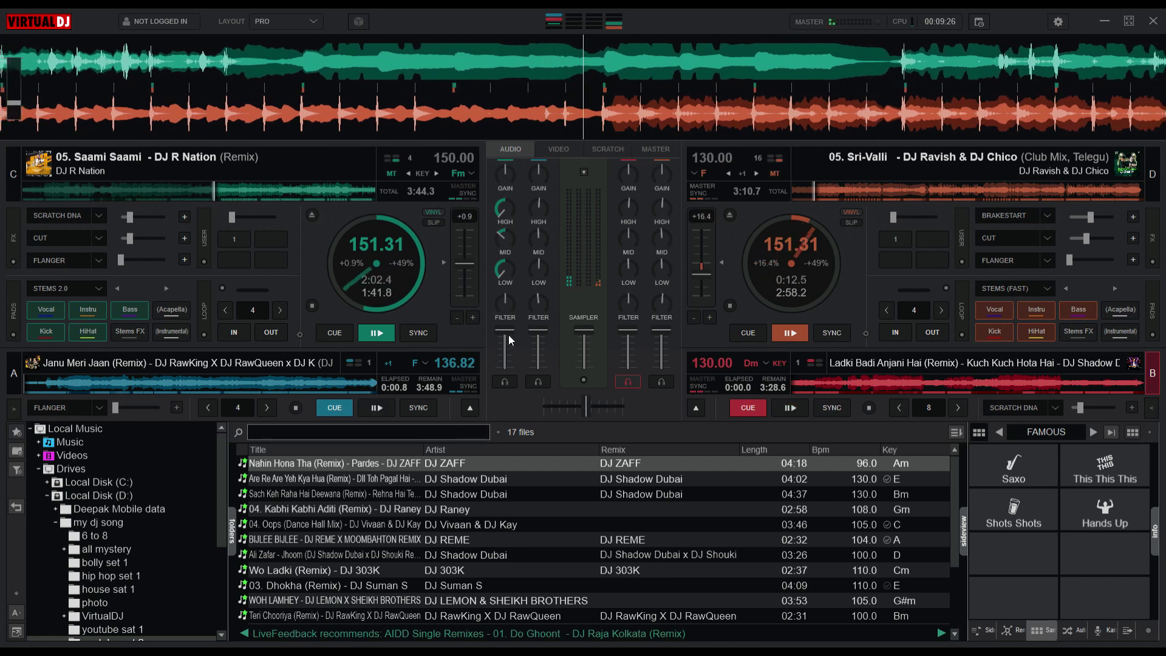
{"action": "left_click_drag", "start_coordinate": [508, 333], "coordinate": [505, 340]}
{"action": "left_click_drag", "start_coordinate": [507, 299], "coordinate": [508, 302]}
{"action": "scroll", "coordinate": [508, 301], "scroll_direction": "down", "scroll_amount": 3}
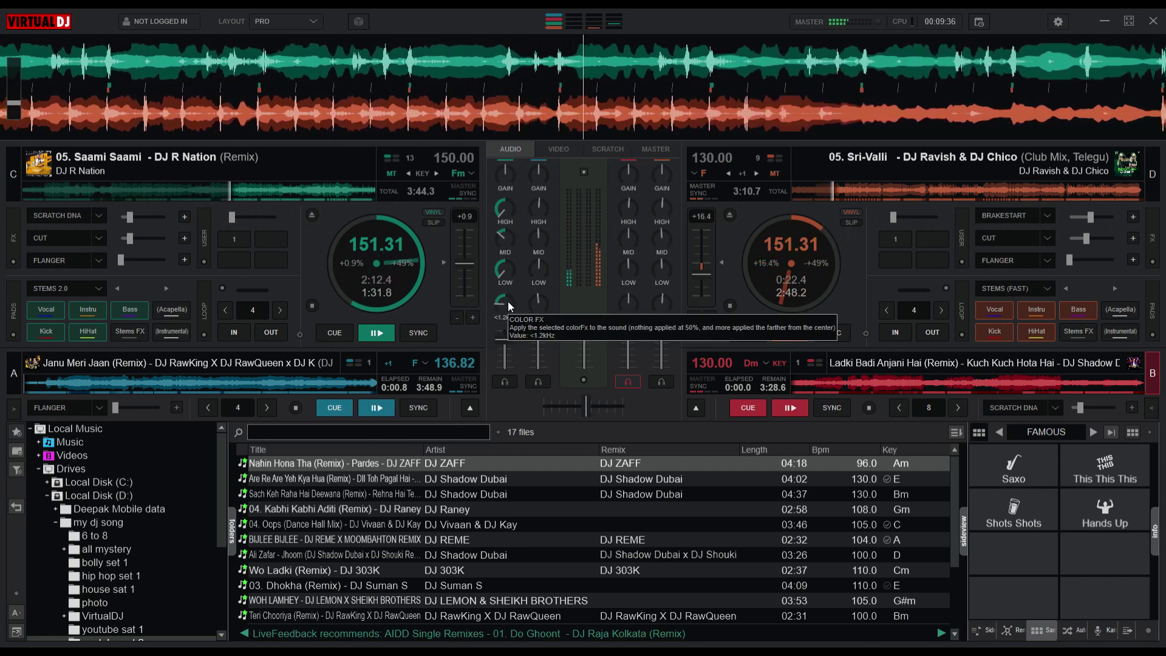
{"action": "left_click_drag", "start_coordinate": [505, 334], "coordinate": [505, 387]}
- Slow Sri-Valli to 135.69 BPM, stop Saami Saami, reset its EQ, filter and fader, and crossfade right
{"action": "left_click_drag", "start_coordinate": [701, 277], "coordinate": [707, 271]}
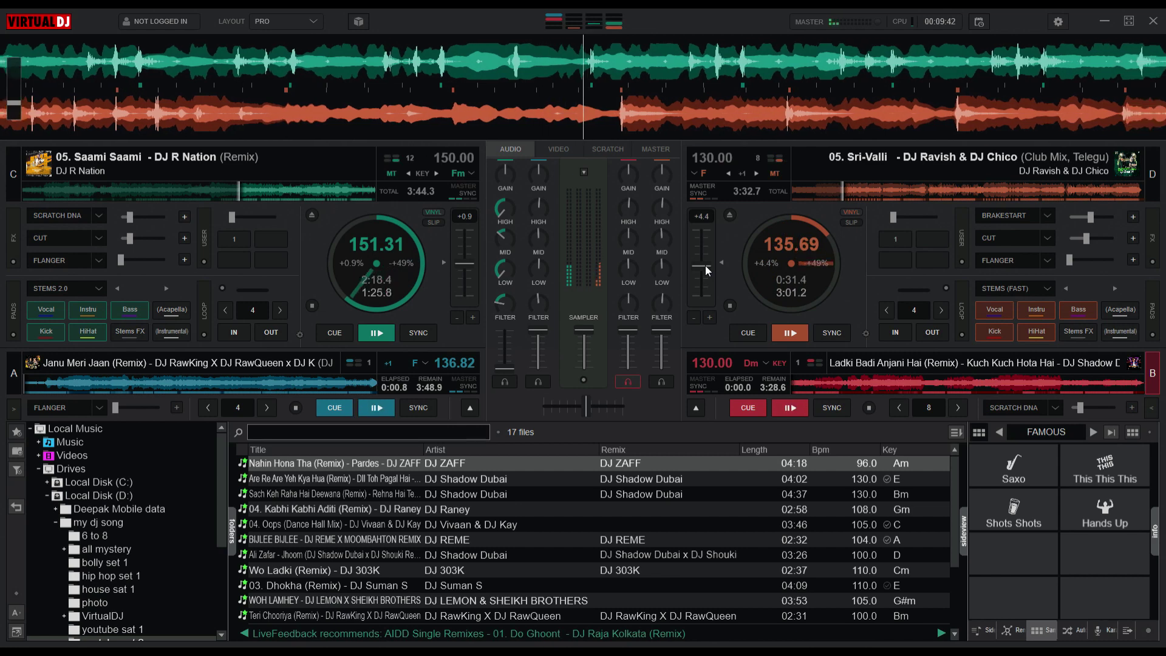
{"action": "left_click", "coordinate": [377, 337]}
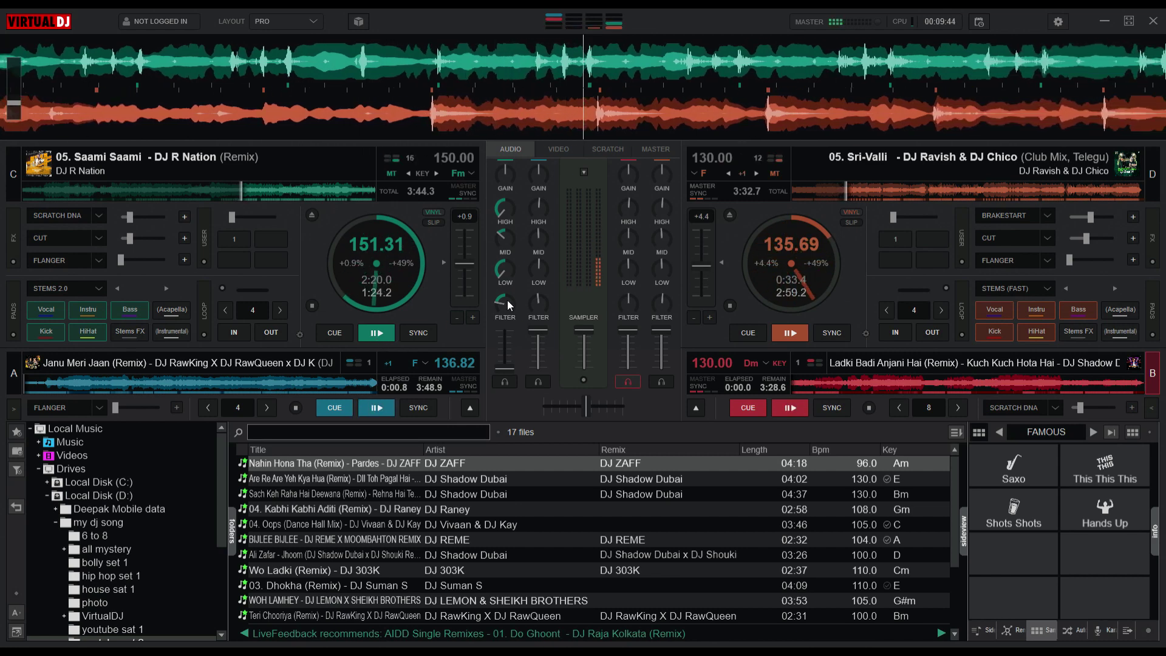
{"action": "left_click_drag", "start_coordinate": [508, 300], "coordinate": [513, 279]}
{"action": "left_click", "coordinate": [506, 286]}
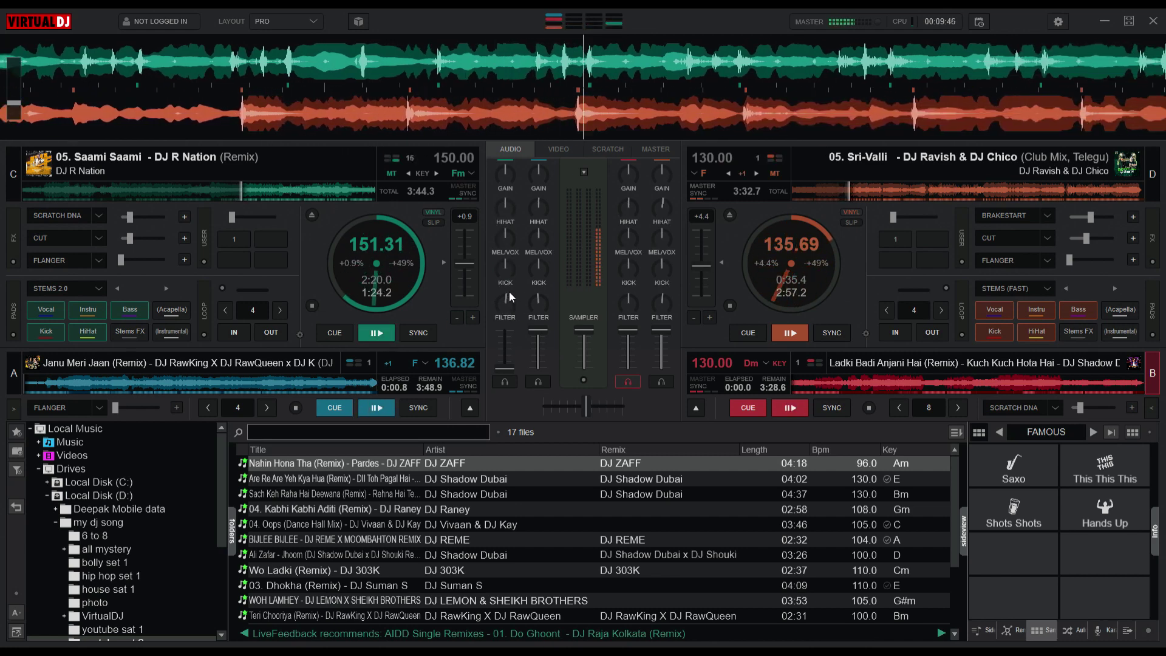
{"action": "left_click", "coordinate": [510, 285]}
{"action": "left_click_drag", "start_coordinate": [504, 270], "coordinate": [504, 223]}
{"action": "double_click", "coordinate": [504, 211]}
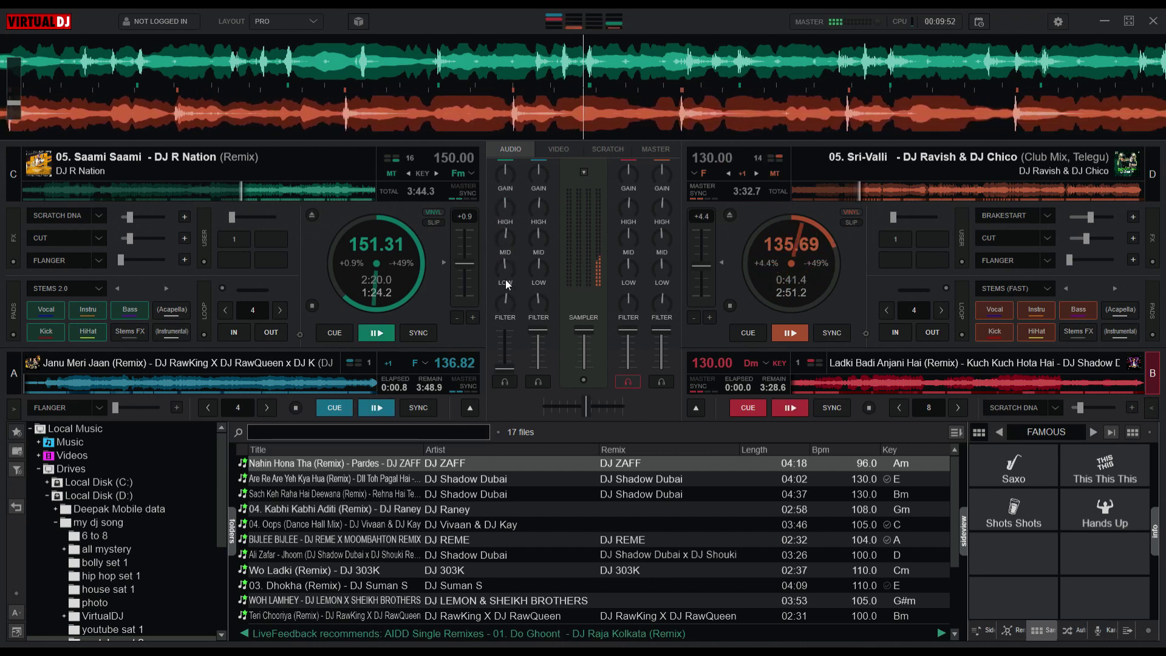
{"action": "double_click", "coordinate": [502, 305]}
{"action": "double_click", "coordinate": [506, 336]}
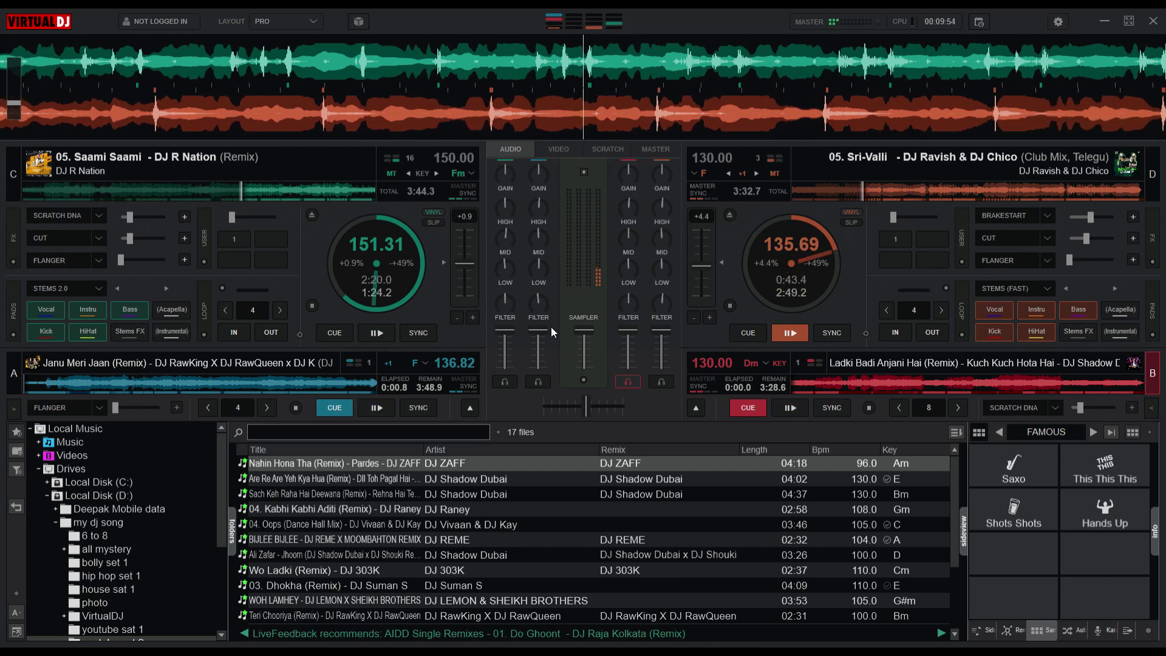
{"action": "left_click_drag", "start_coordinate": [588, 405], "coordinate": [632, 402]}
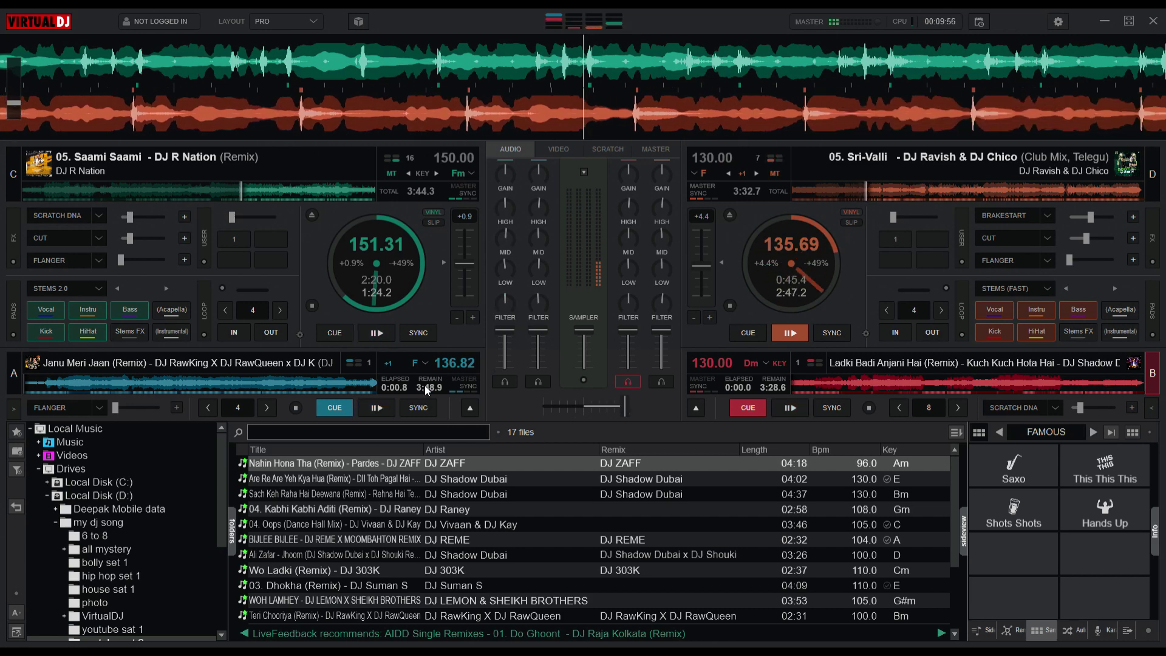
{"action": "left_click", "coordinate": [470, 408]}
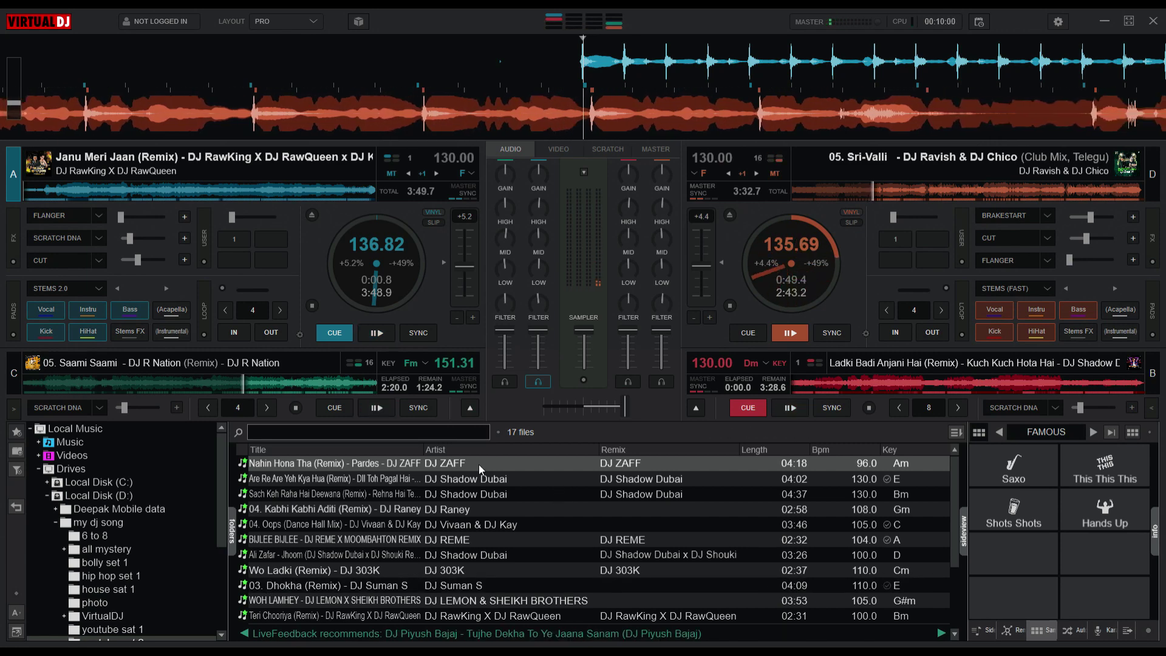
- Load Ho Gaya Hai Tujhko onto deck C and sync decks B and A to 135.69 BPM
{"action": "left_click_drag", "start_coordinate": [478, 464], "coordinate": [192, 396]}
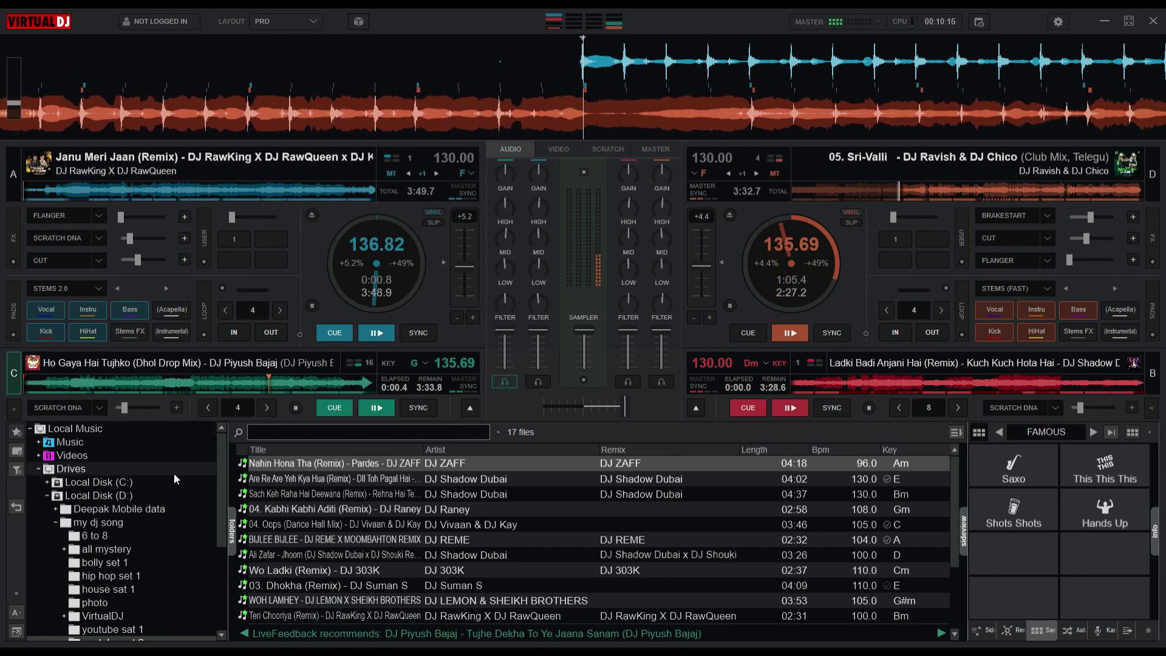
{"action": "left_click", "coordinate": [821, 408]}
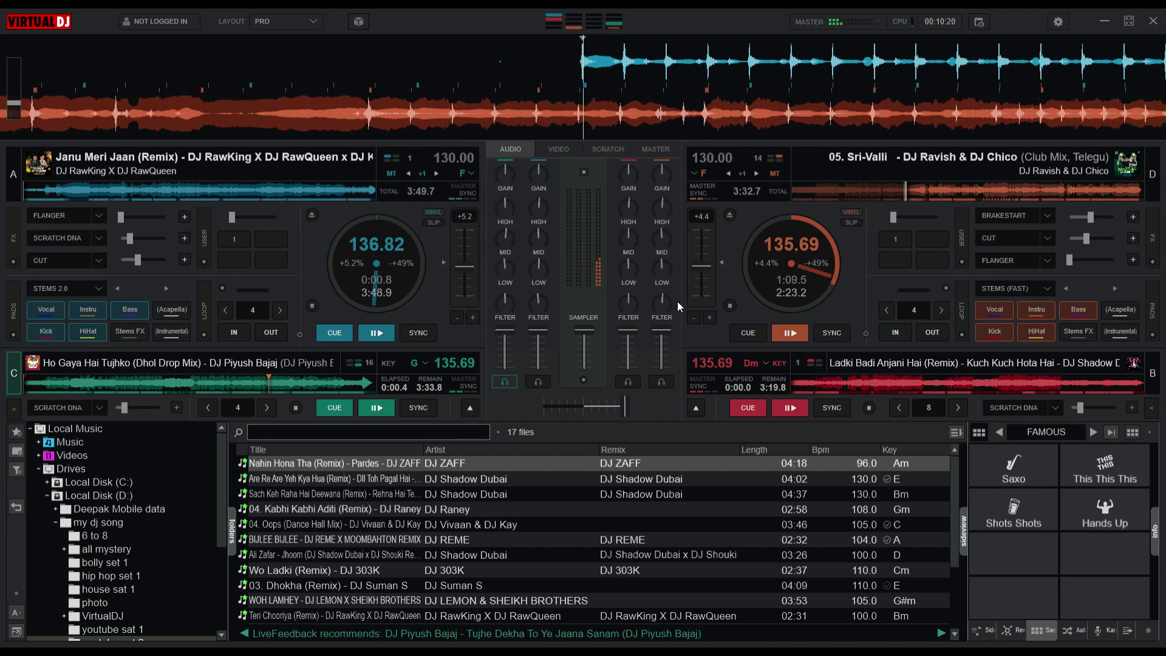
{"action": "left_click", "coordinate": [470, 408]}
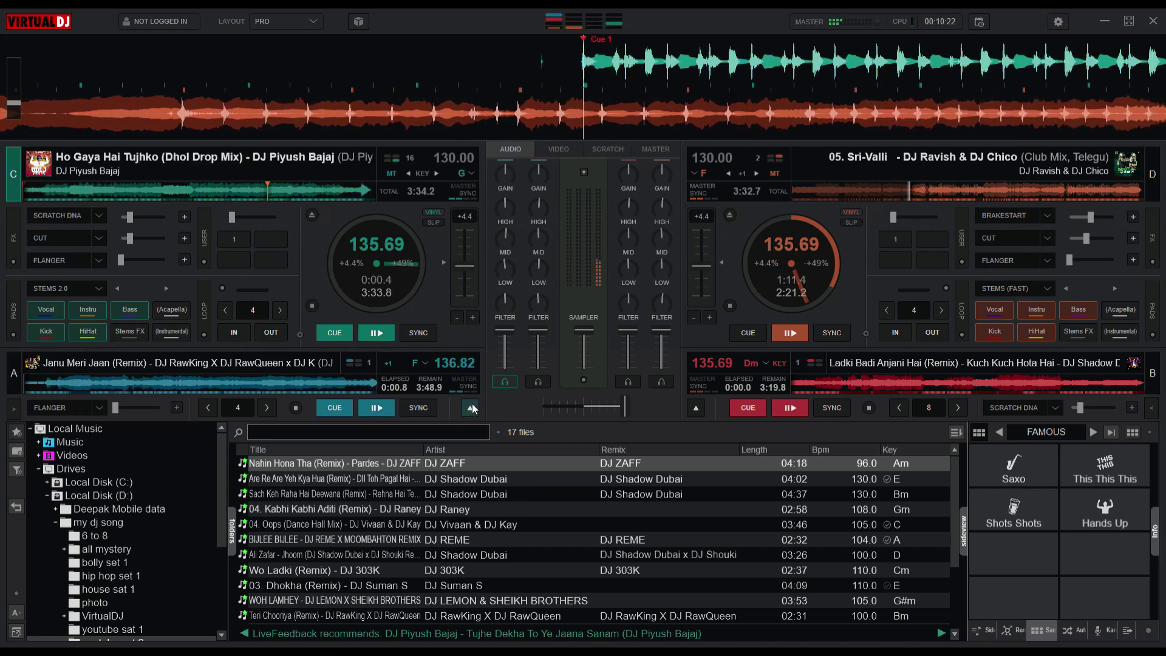
{"action": "left_click", "coordinate": [471, 407]}
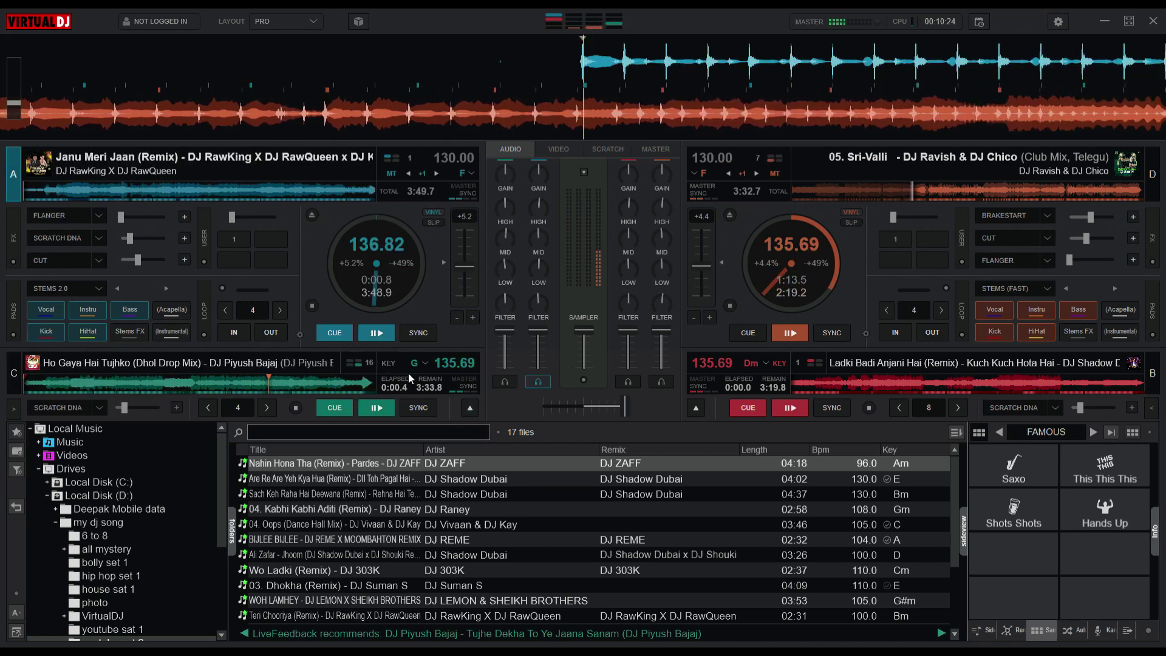
{"action": "left_click", "coordinate": [412, 332]}
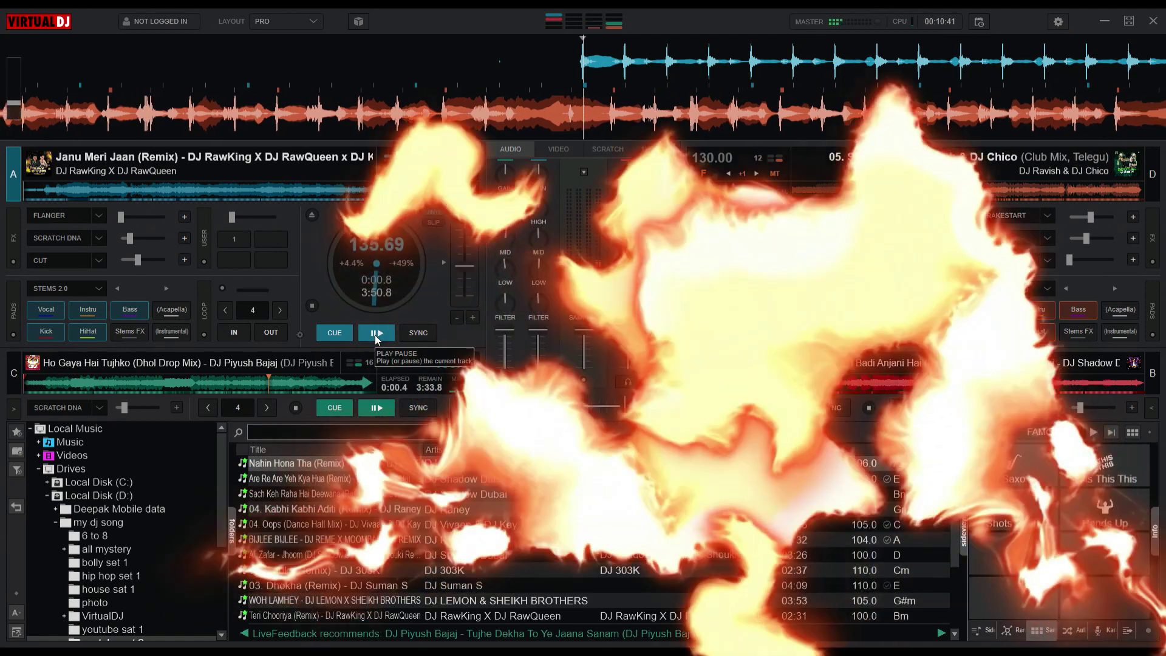
- Start Janu Meri Jaan synced on deck A, cut Sri-Valli's bass and treble, and crossfade toward deck A
{"action": "left_click", "coordinate": [387, 334]}
{"action": "left_click", "coordinate": [413, 334]}
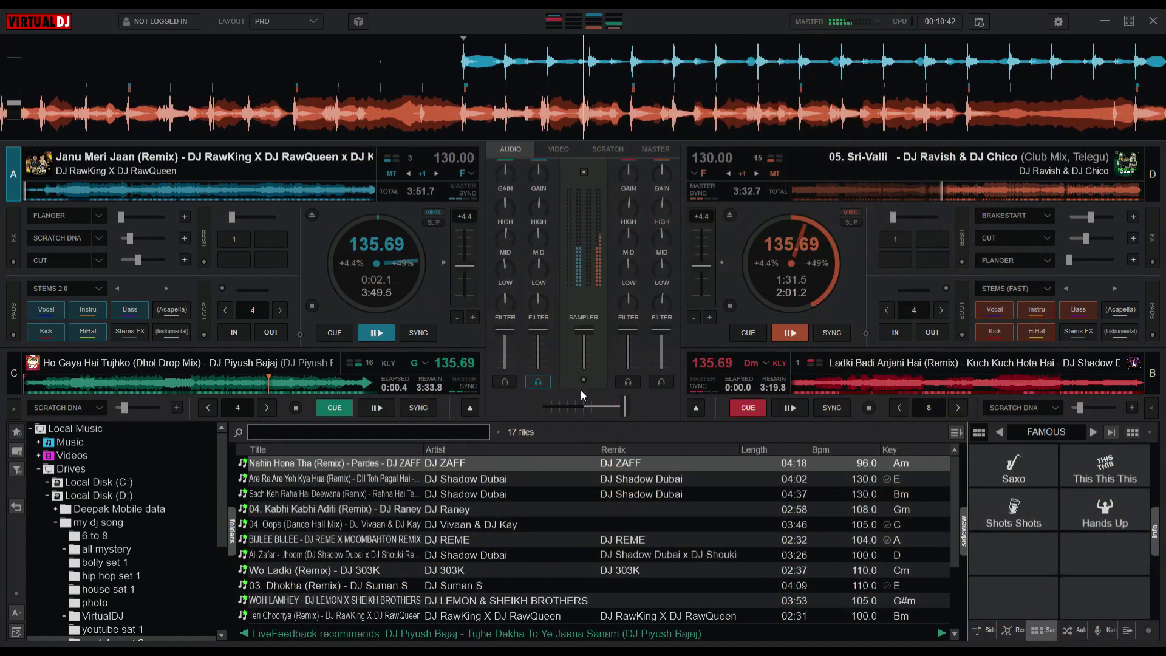
{"action": "left_click_drag", "start_coordinate": [624, 406], "coordinate": [583, 410]}
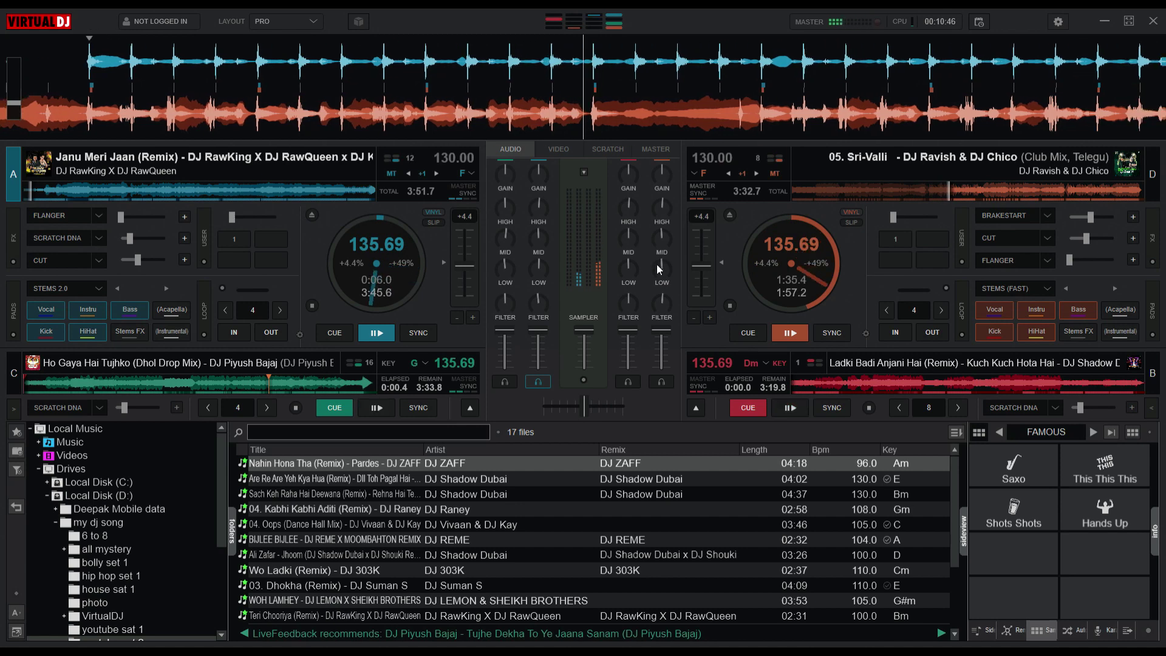
{"action": "left_click_drag", "start_coordinate": [658, 265], "coordinate": [659, 313]}
{"action": "left_click_drag", "start_coordinate": [661, 210], "coordinate": [660, 260]}
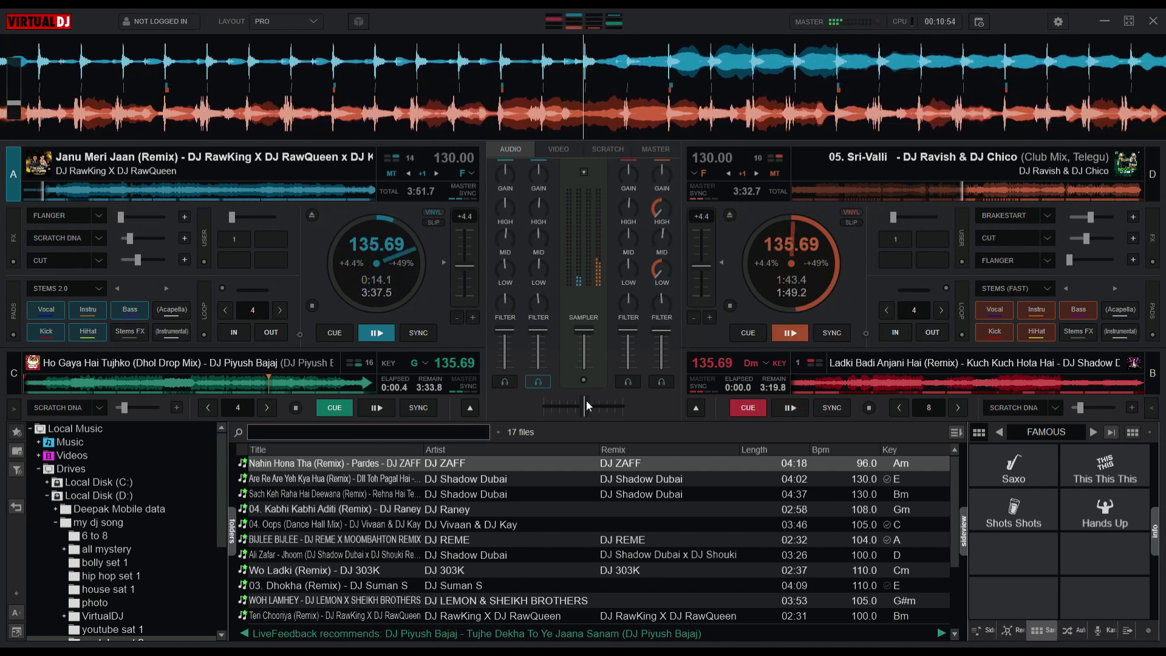
{"action": "mouse_move", "coordinate": [585, 401]}
{"action": "left_mouse_down"}
{"action": "mouse_move", "coordinate": [571, 406]}
{"action": "mouse_move", "coordinate": [580, 409]}
{"action": "left_mouse_up"}
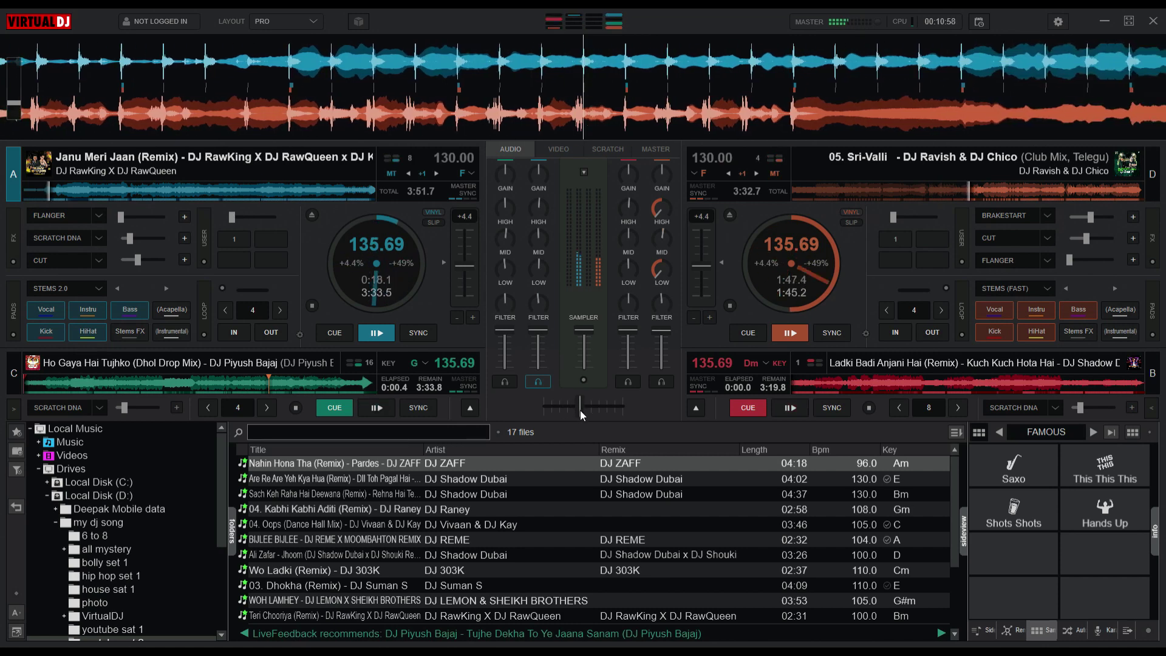
- Loop and release four beats of Sri-Valli, restore its bass, and crossfade fully to deck A
{"action": "left_click", "coordinate": [905, 313]}
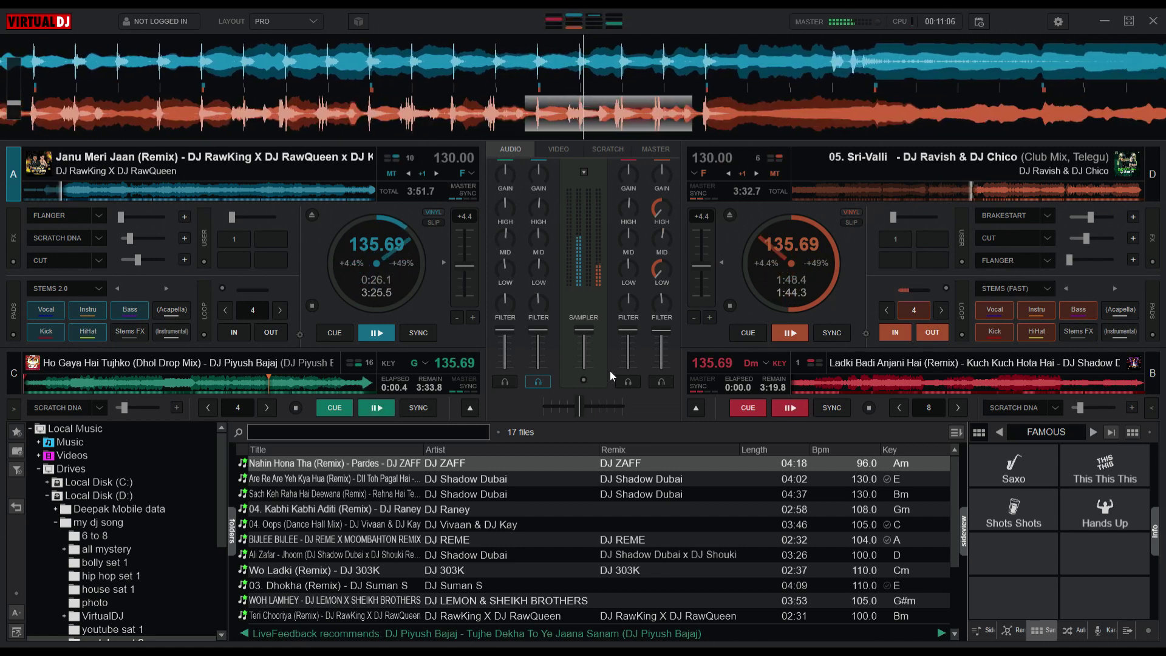
{"action": "left_click_drag", "start_coordinate": [663, 333], "coordinate": [664, 368]}
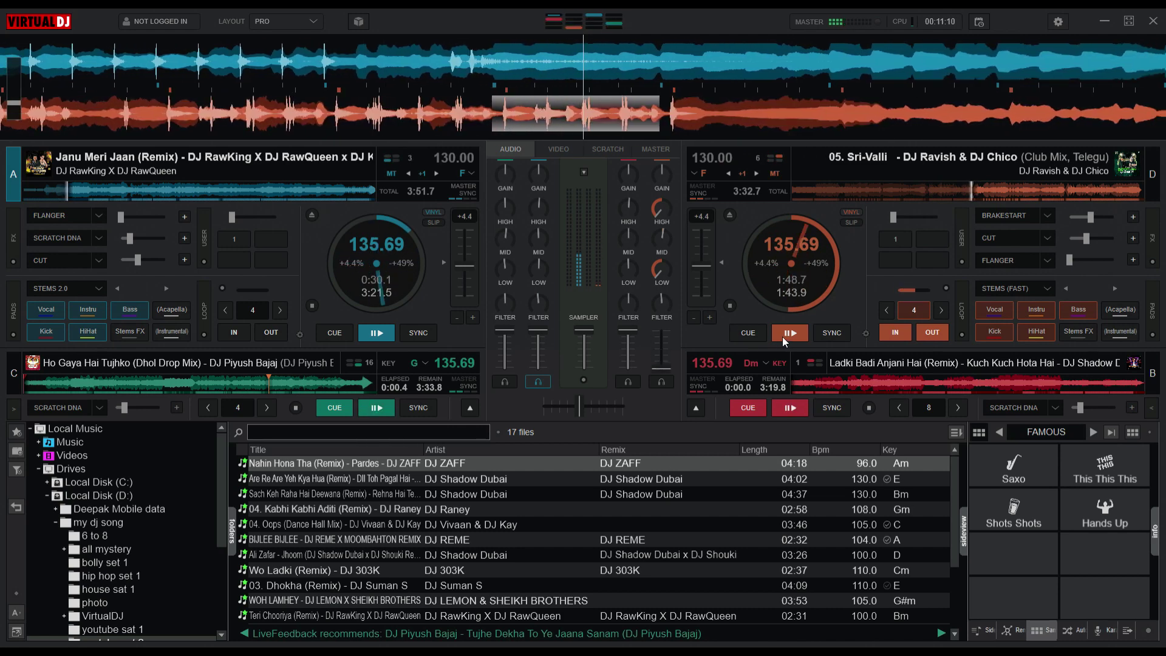
{"action": "left_click", "coordinate": [912, 310]}
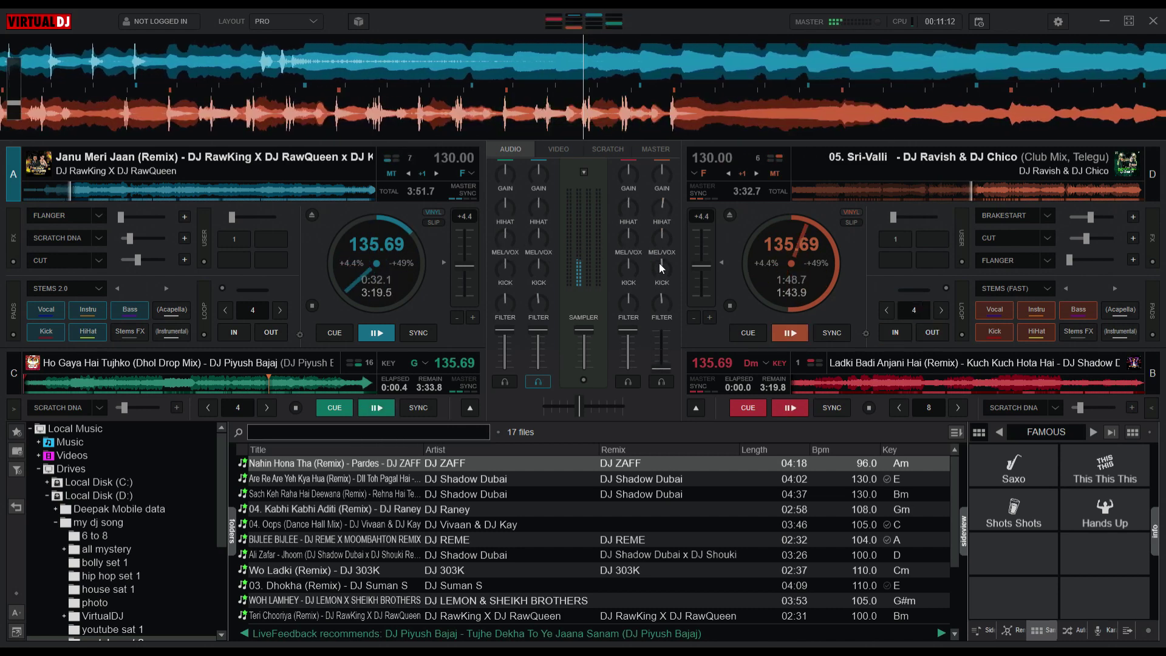
{"action": "left_click", "coordinate": [661, 283]}
{"action": "left_click_drag", "start_coordinate": [661, 270], "coordinate": [670, 177]}
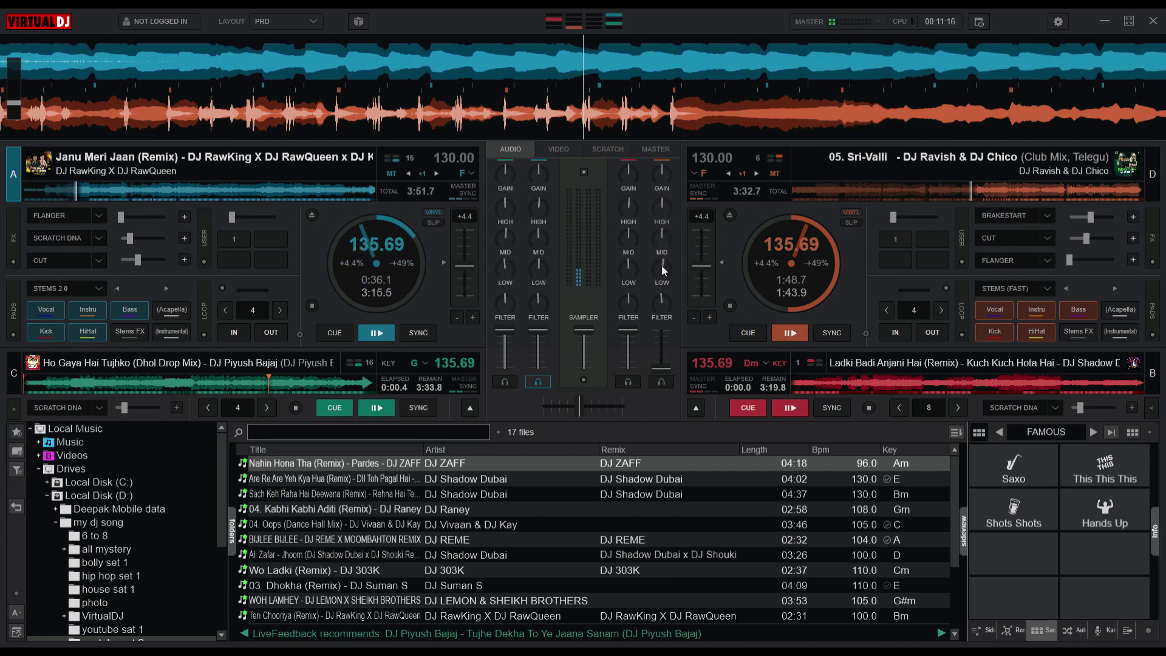
{"action": "left_click_drag", "start_coordinate": [579, 405], "coordinate": [542, 407]}
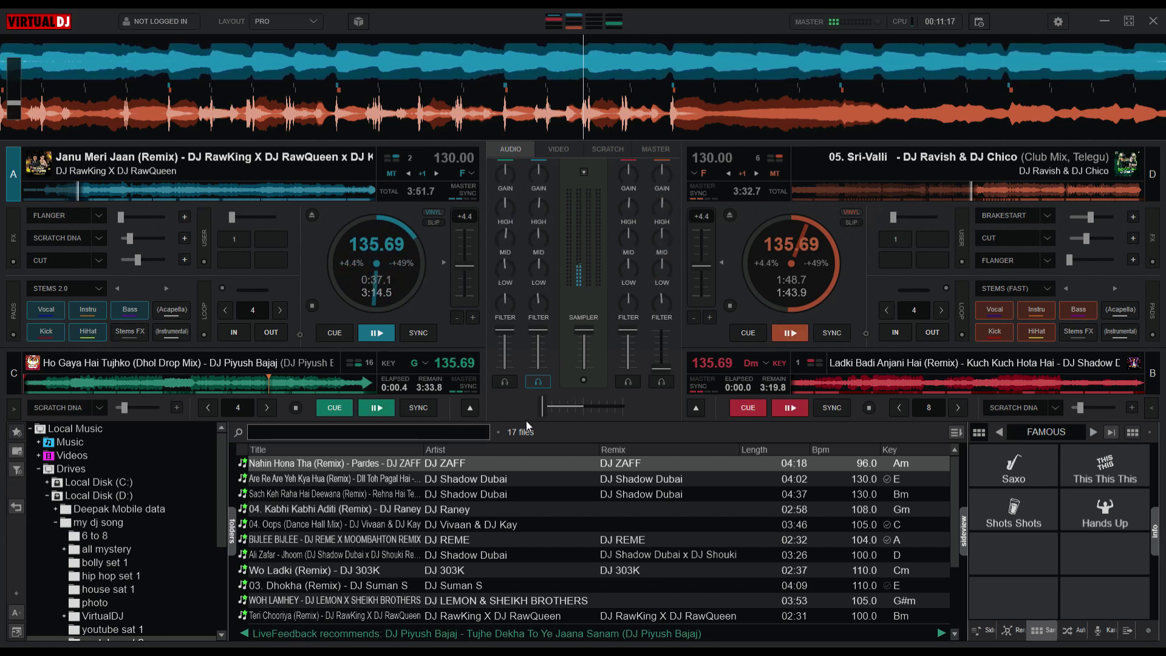
{"action": "left_click", "coordinate": [697, 407]}
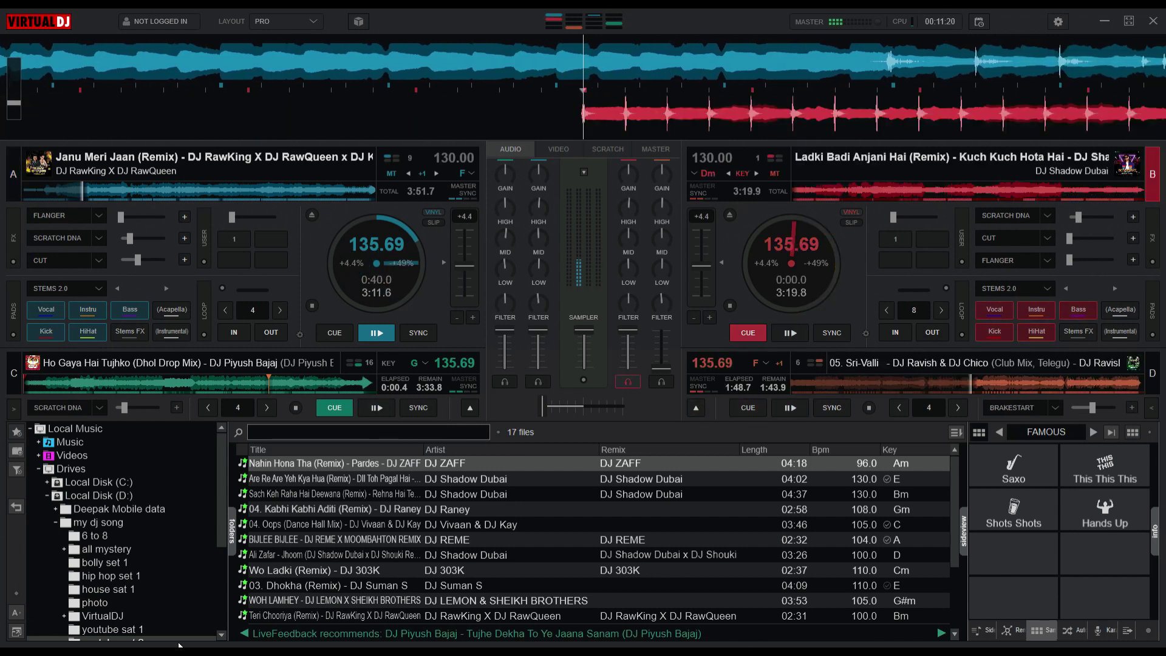
- Load 02. Pasoori onto deck D, raise its fader to full, and sync it to 135.69 BPM
{"action": "left_click_drag", "start_coordinate": [539, 511], "coordinate": [880, 370]}
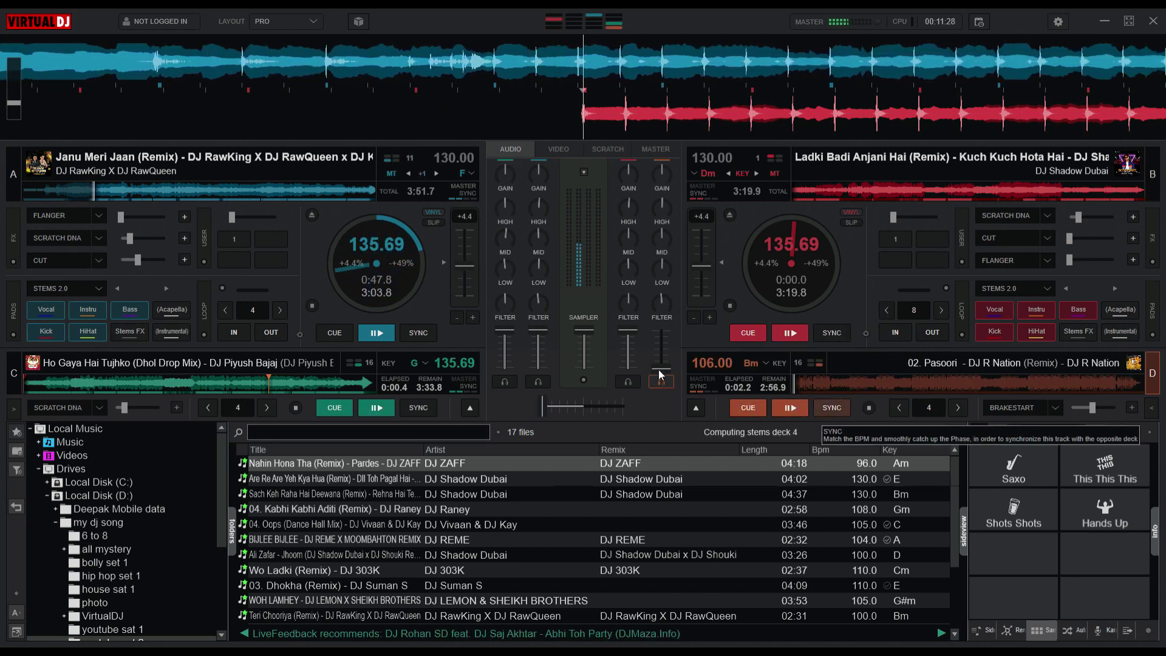
{"action": "left_click_drag", "start_coordinate": [659, 371], "coordinate": [658, 333]}
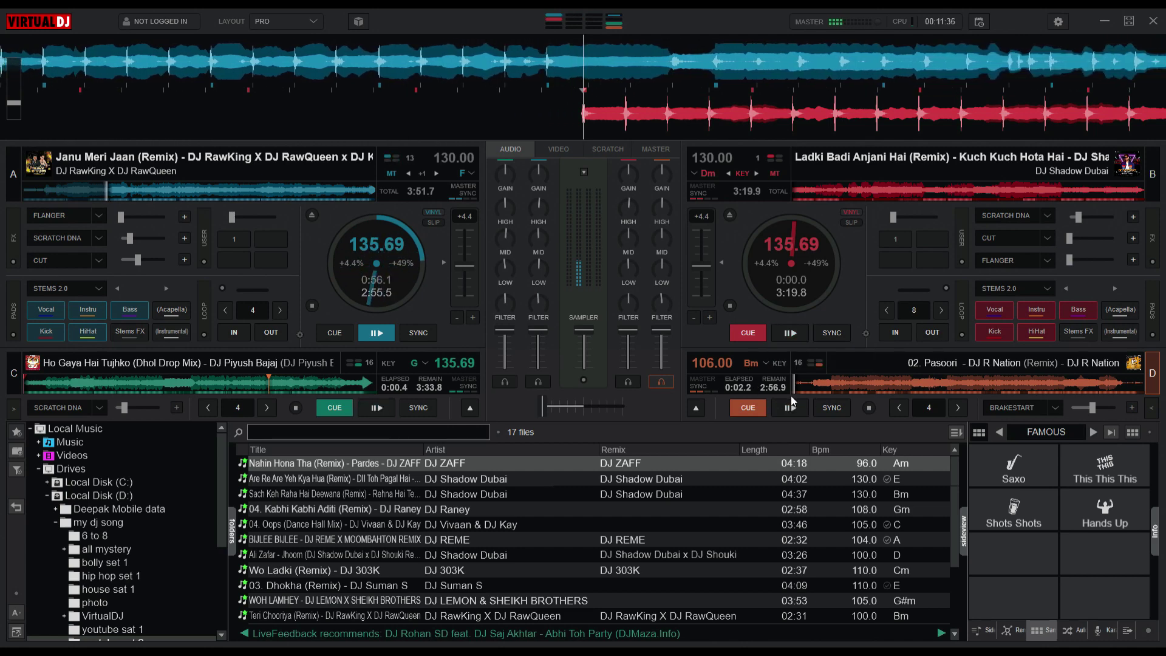
{"action": "left_click", "coordinate": [827, 411]}
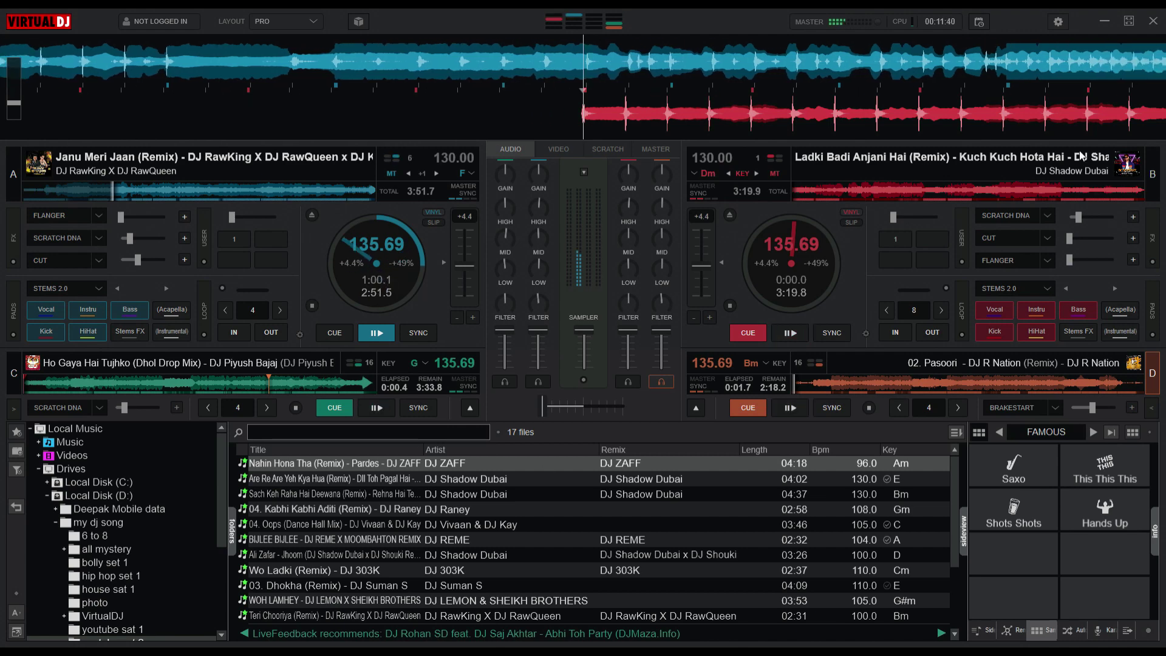
- Start Ladki Badi Anjani Hai on deck B, crossfade toward it, and cut deck A's bass and treble
{"action": "left_click", "coordinate": [469, 408]}
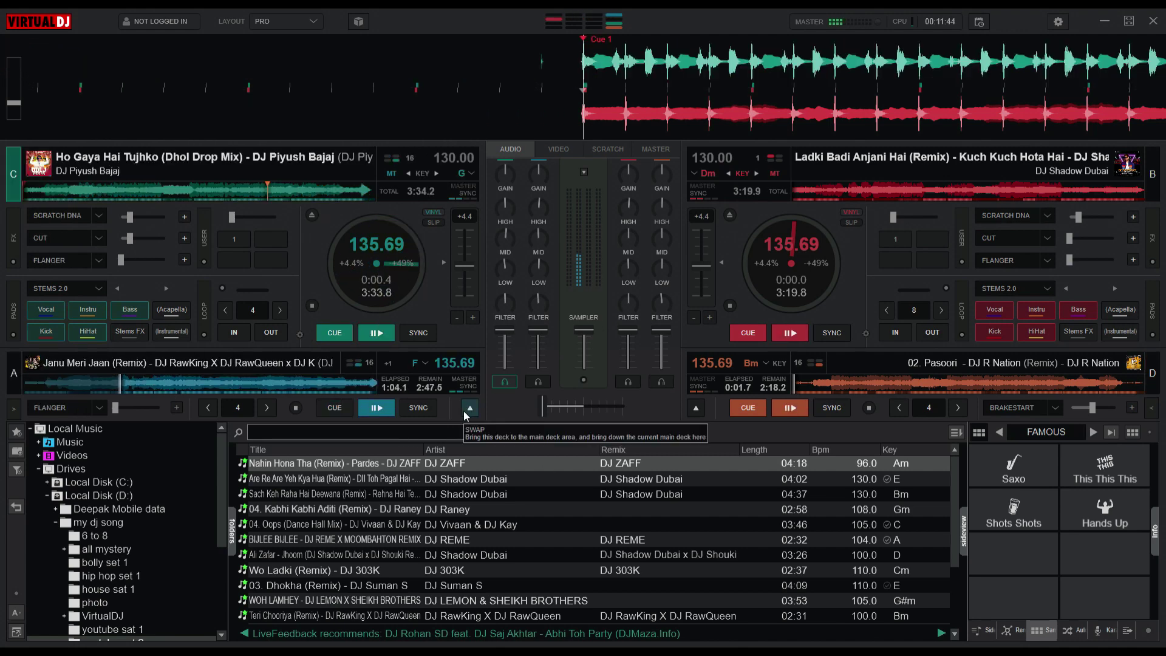
{"action": "left_click", "coordinate": [468, 411]}
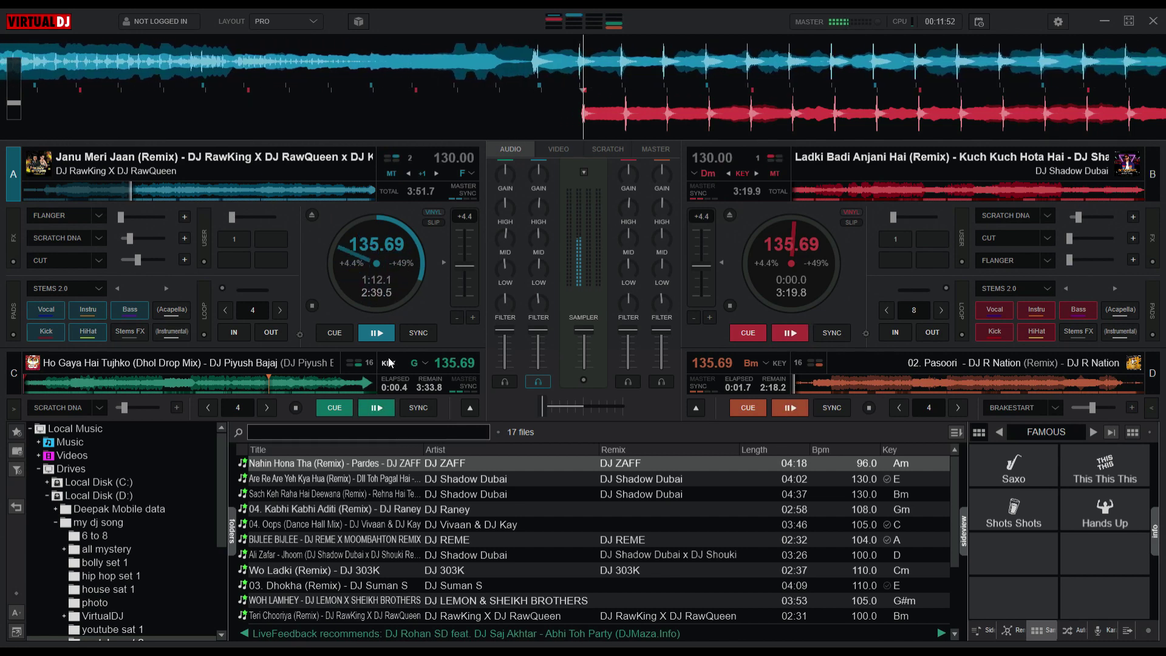
{"action": "left_click", "coordinate": [792, 334]}
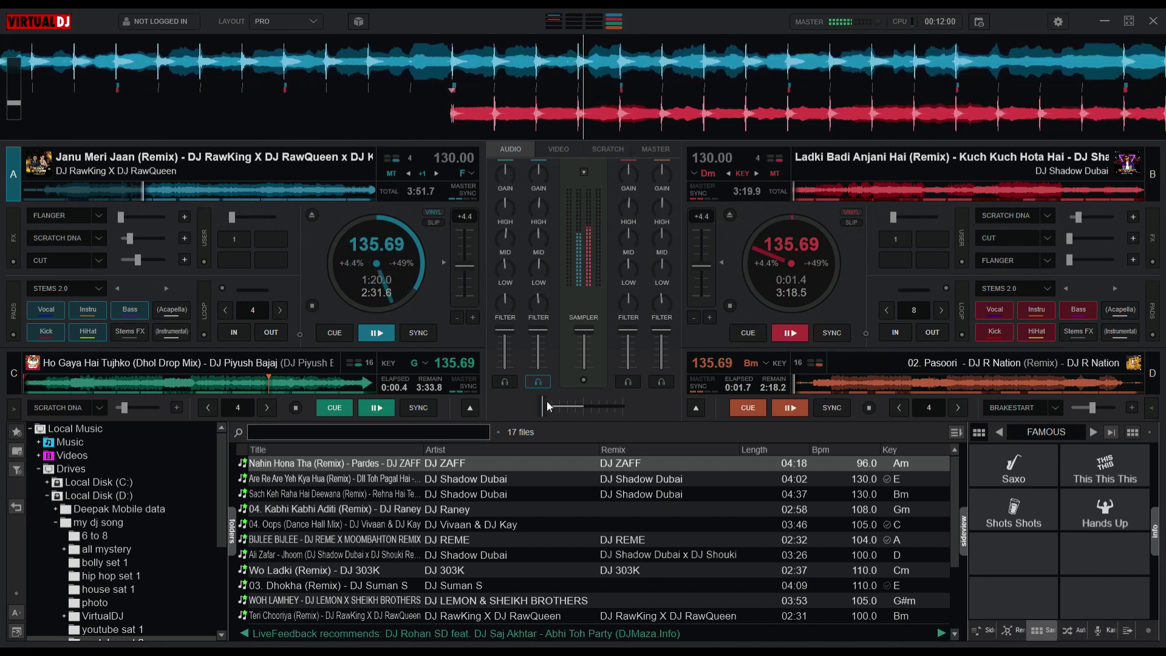
{"action": "left_click_drag", "start_coordinate": [546, 401], "coordinate": [583, 416]}
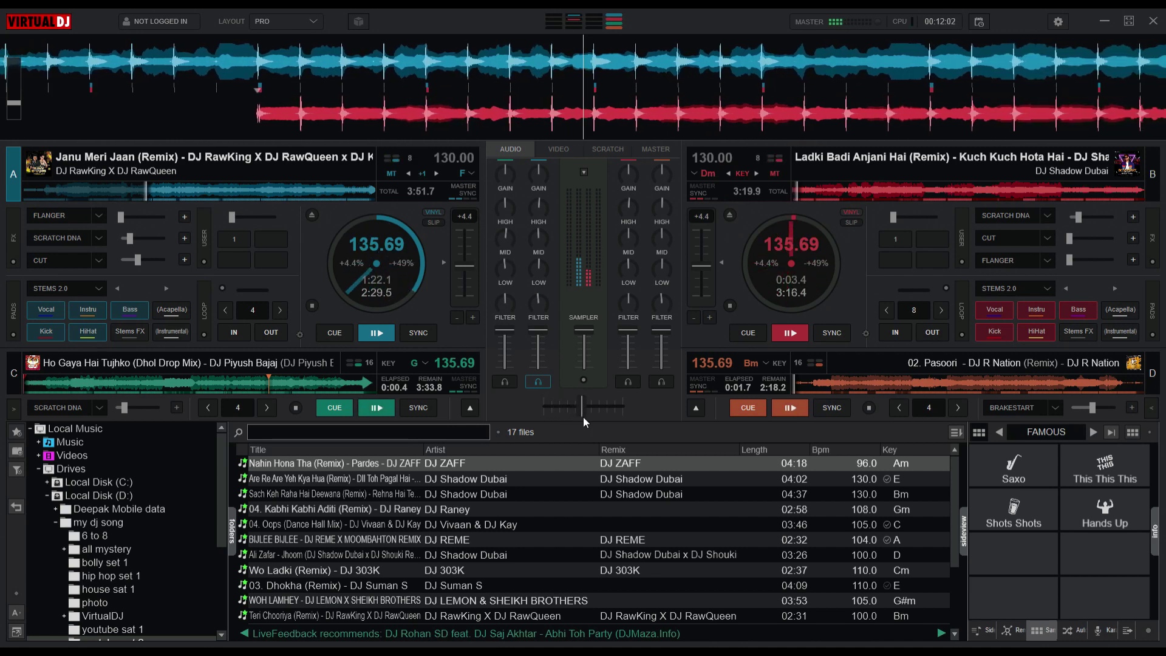
{"action": "left_click_drag", "start_coordinate": [501, 266], "coordinate": [501, 307]}
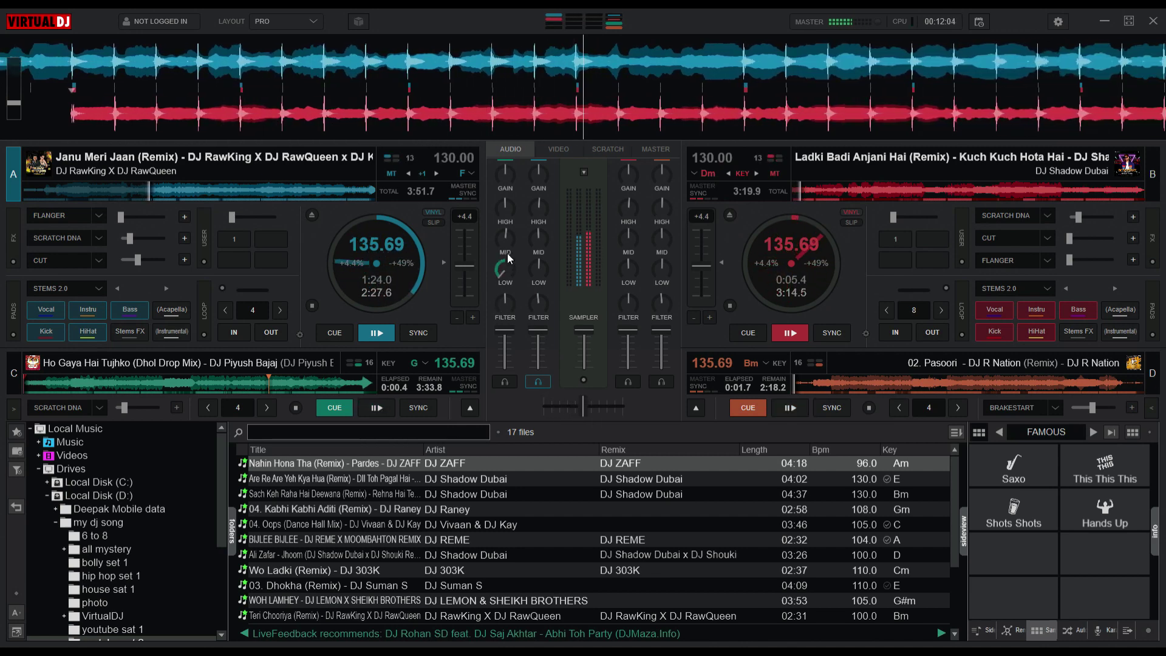
{"action": "left_click_drag", "start_coordinate": [535, 265], "coordinate": [533, 304]}
{"action": "left_click_drag", "start_coordinate": [536, 212], "coordinate": [511, 242]}
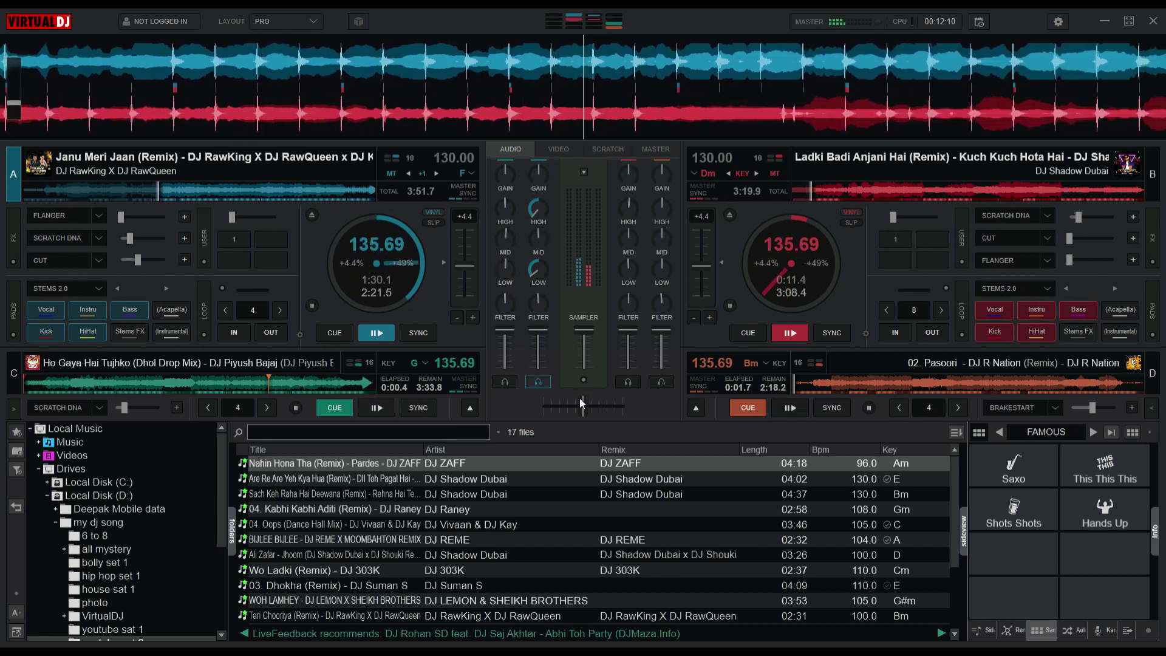
{"action": "mouse_move", "coordinate": [587, 405]}
{"action": "left_mouse_down"}
{"action": "mouse_move", "coordinate": [599, 407]}
{"action": "mouse_move", "coordinate": [586, 405]}
{"action": "left_mouse_up"}
- Dip and restore deck A's volume, then pause Janu Meri Jaan and reset its bass to neutral
{"action": "scroll", "coordinate": [538, 301], "scroll_direction": "down", "scroll_amount": 2}
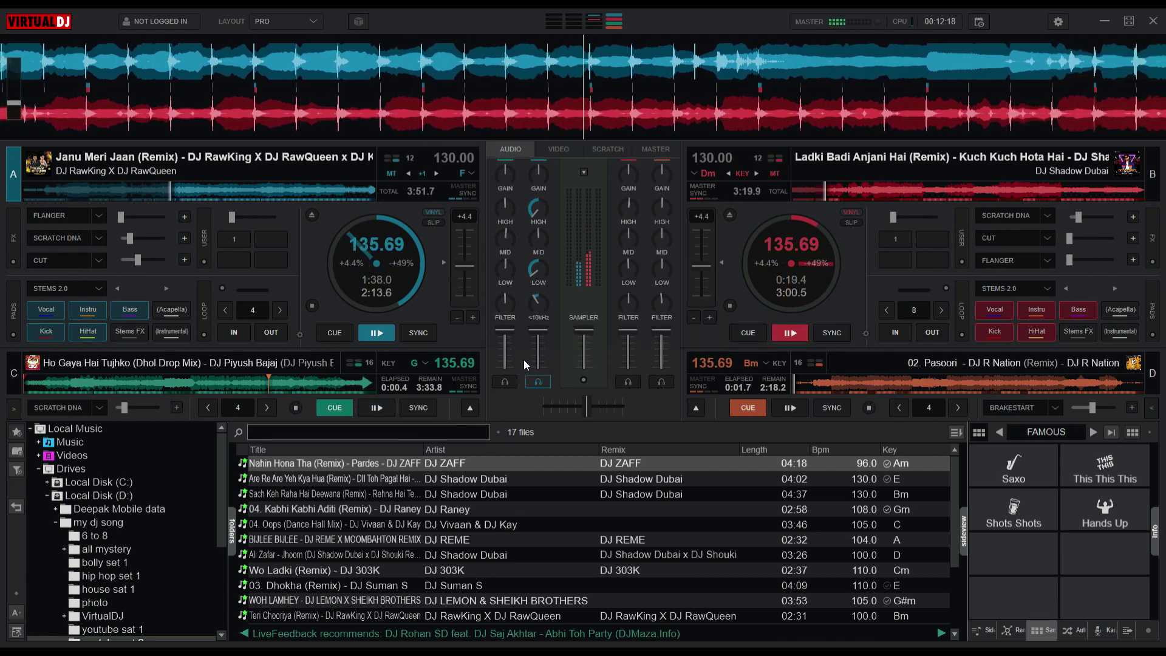
{"action": "left_click_drag", "start_coordinate": [538, 330], "coordinate": [538, 335]}
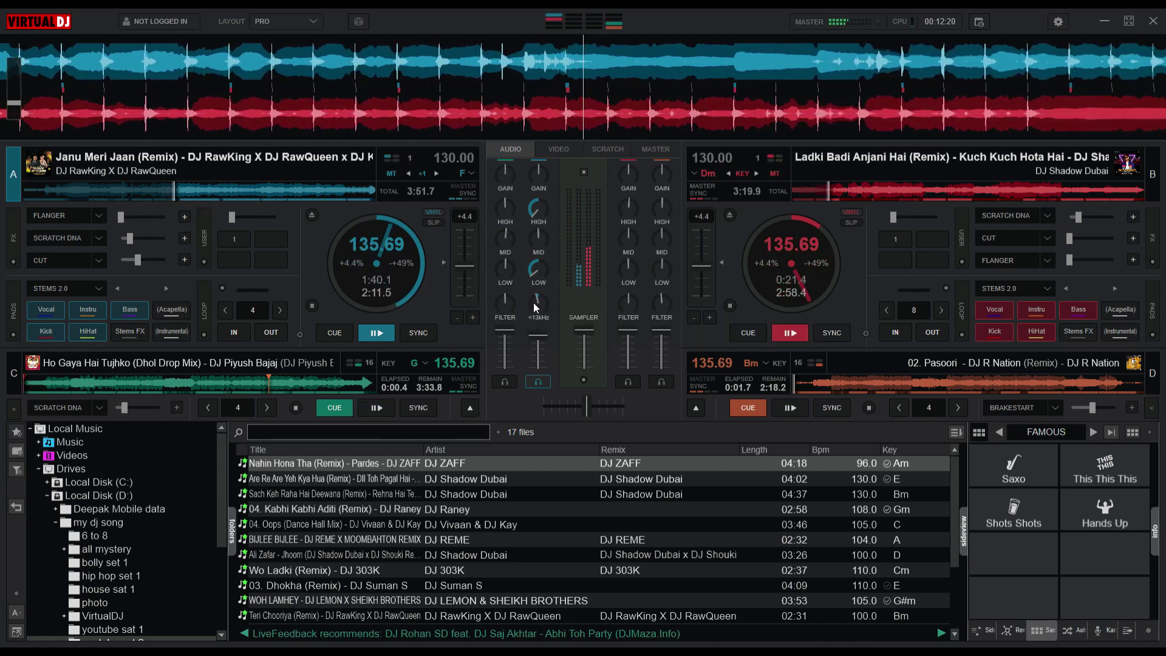
{"action": "scroll", "coordinate": [533, 303], "scroll_direction": "up", "scroll_amount": 2}
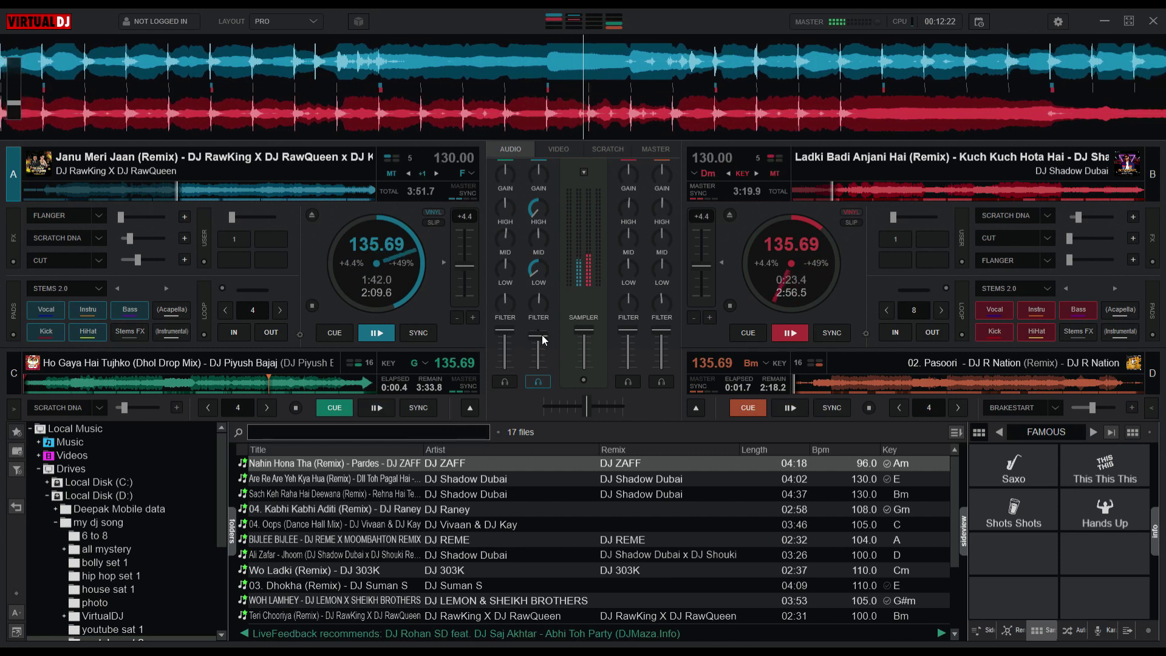
{"action": "left_click_drag", "start_coordinate": [541, 335], "coordinate": [544, 362]}
{"action": "left_click", "coordinate": [371, 332]}
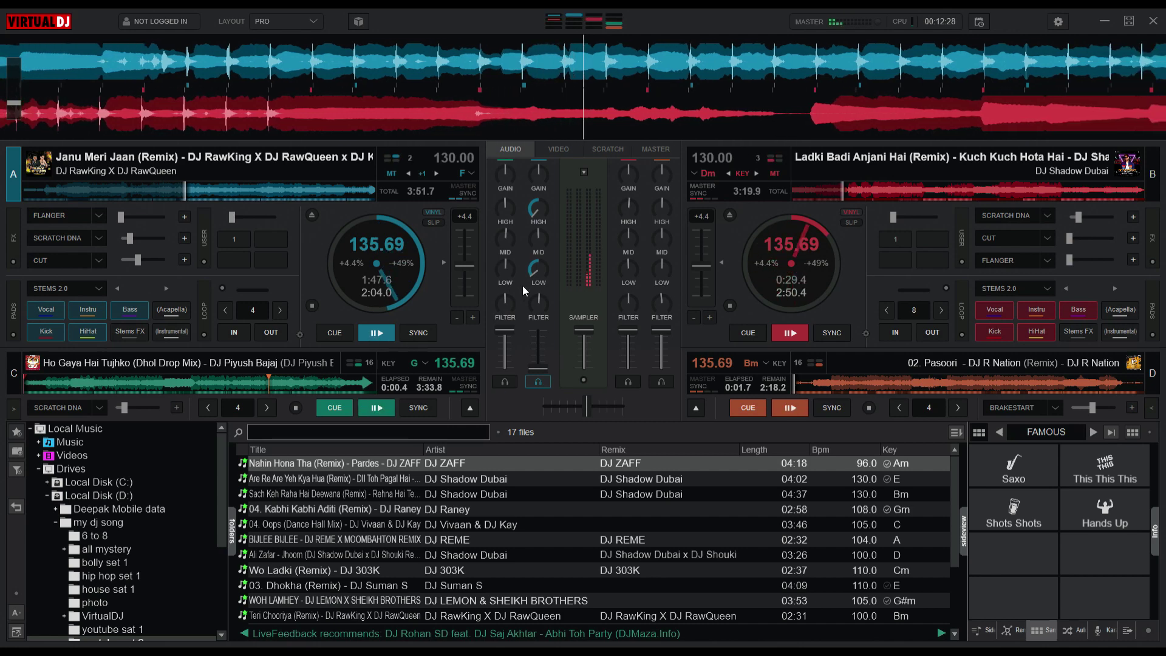
{"action": "left_click_drag", "start_coordinate": [538, 272], "coordinate": [544, 173]}
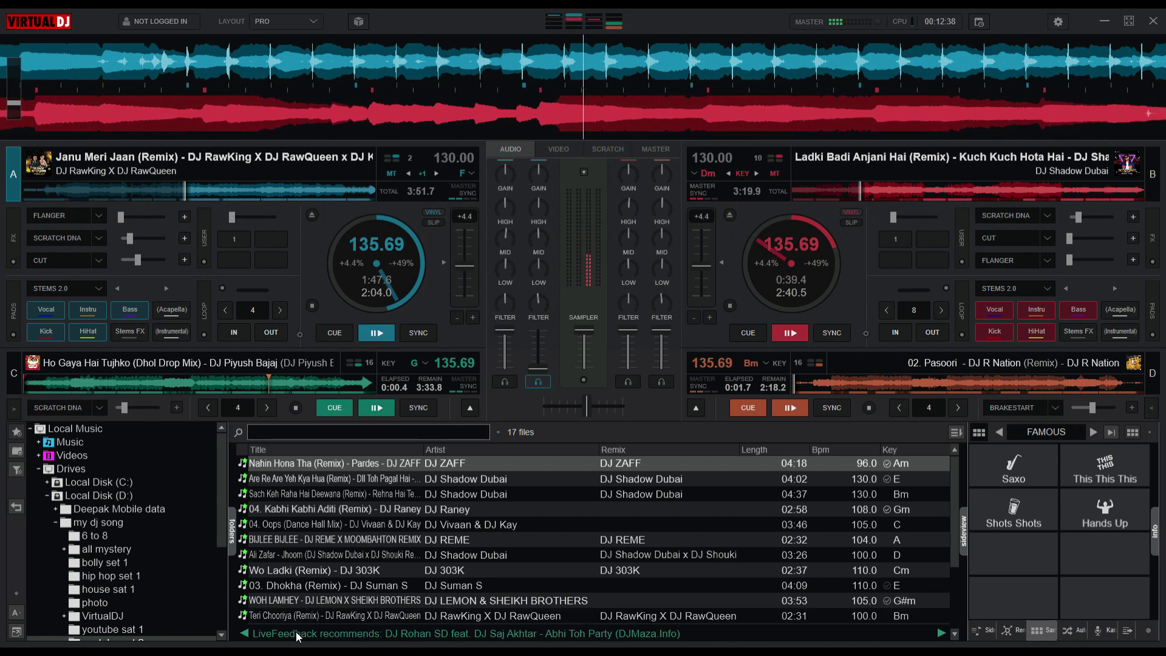
- Crossfade fully to deck B and apply a CUT effect to Ladki Badi, then swap it for flanger
{"action": "left_click", "coordinate": [470, 407]}
{"action": "left_click_drag", "start_coordinate": [586, 406], "coordinate": [621, 420]}
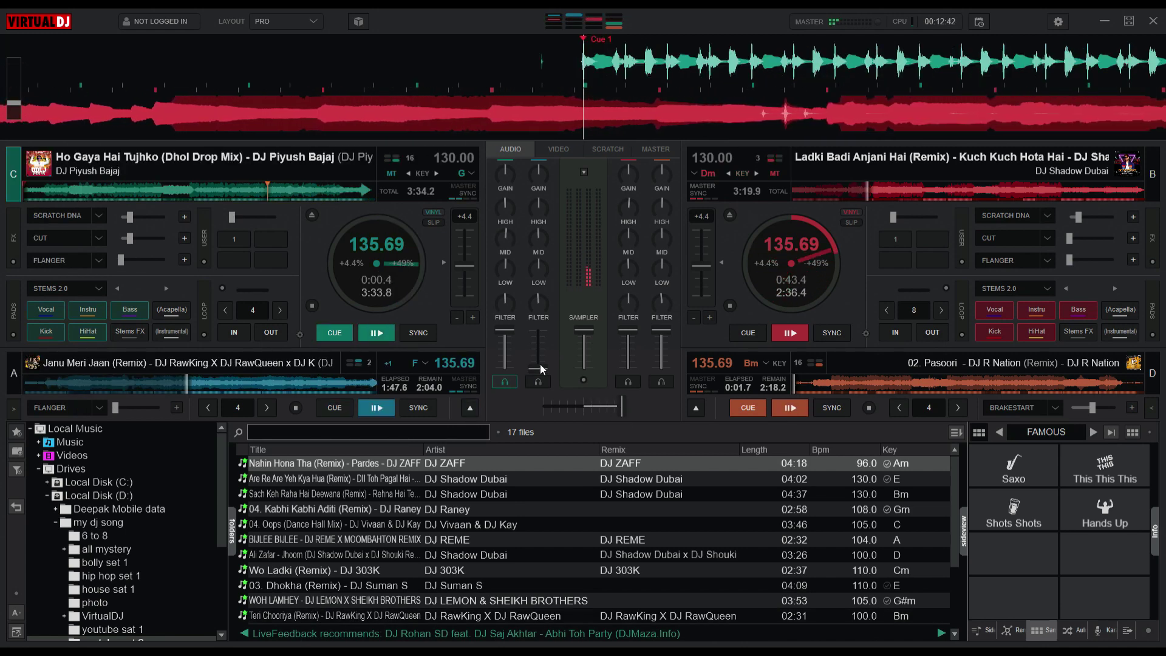
{"action": "left_click", "coordinate": [1014, 239]}
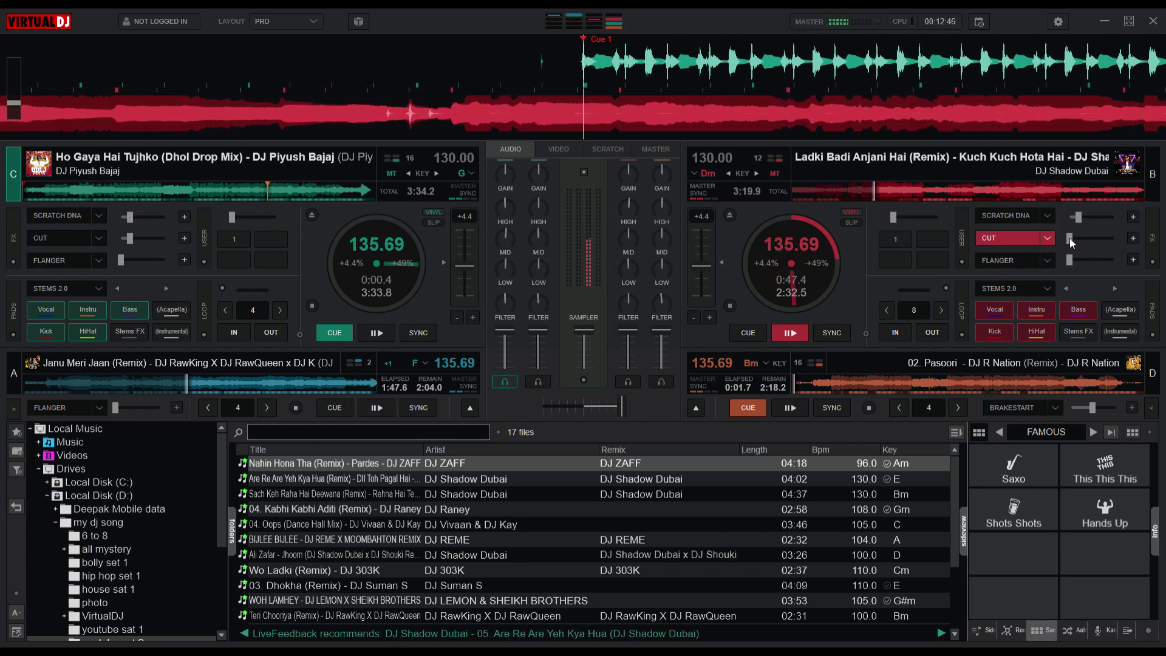
{"action": "left_click_drag", "start_coordinate": [1069, 238], "coordinate": [994, 334]}
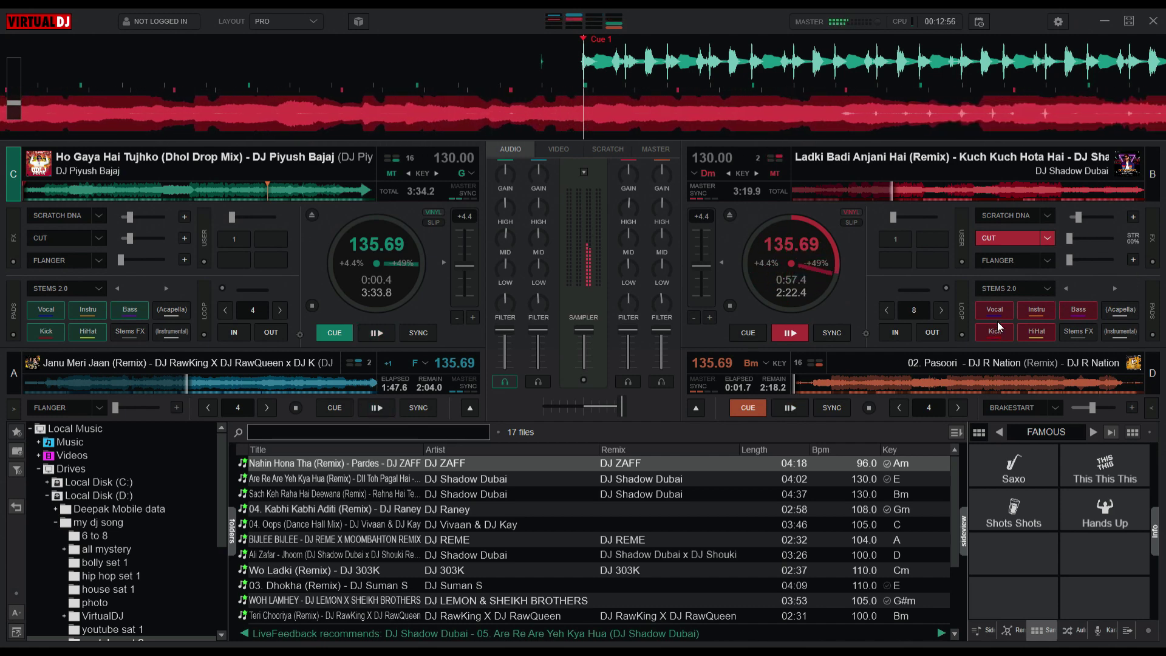
{"action": "left_click", "coordinate": [1017, 238]}
{"action": "left_click", "coordinate": [1017, 261]}
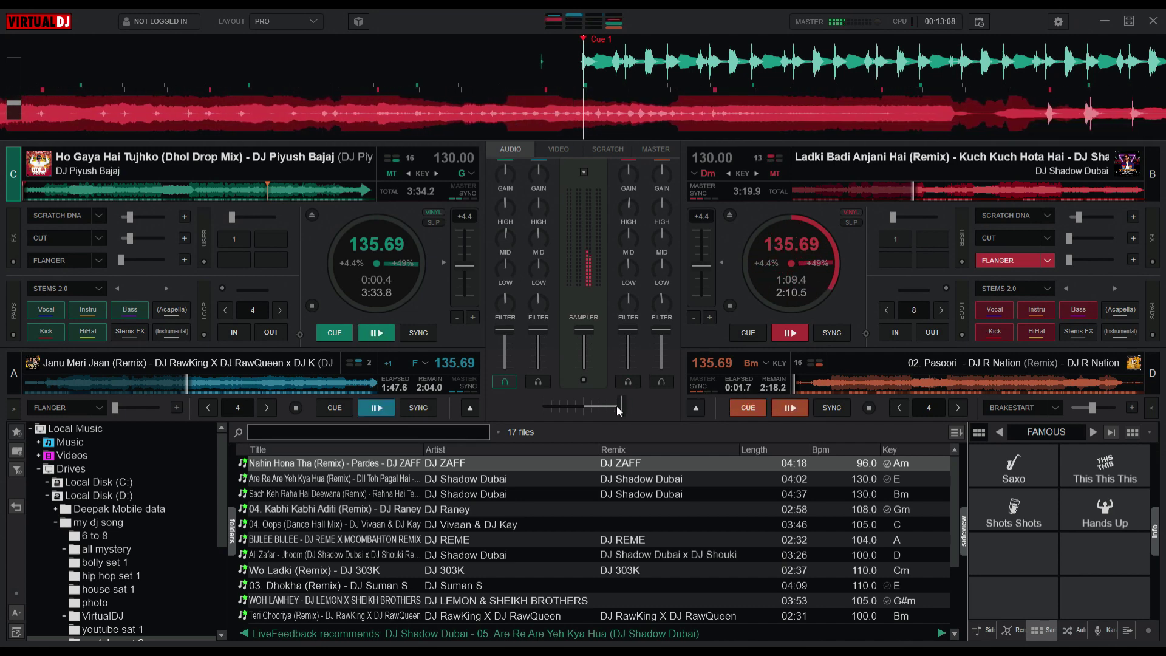
- Start Ho Gaya Hai Tujhko on deck C, cut Ladki Badi's bass, and crossfade toward deck C
{"action": "left_click_drag", "start_coordinate": [616, 406], "coordinate": [610, 404]}
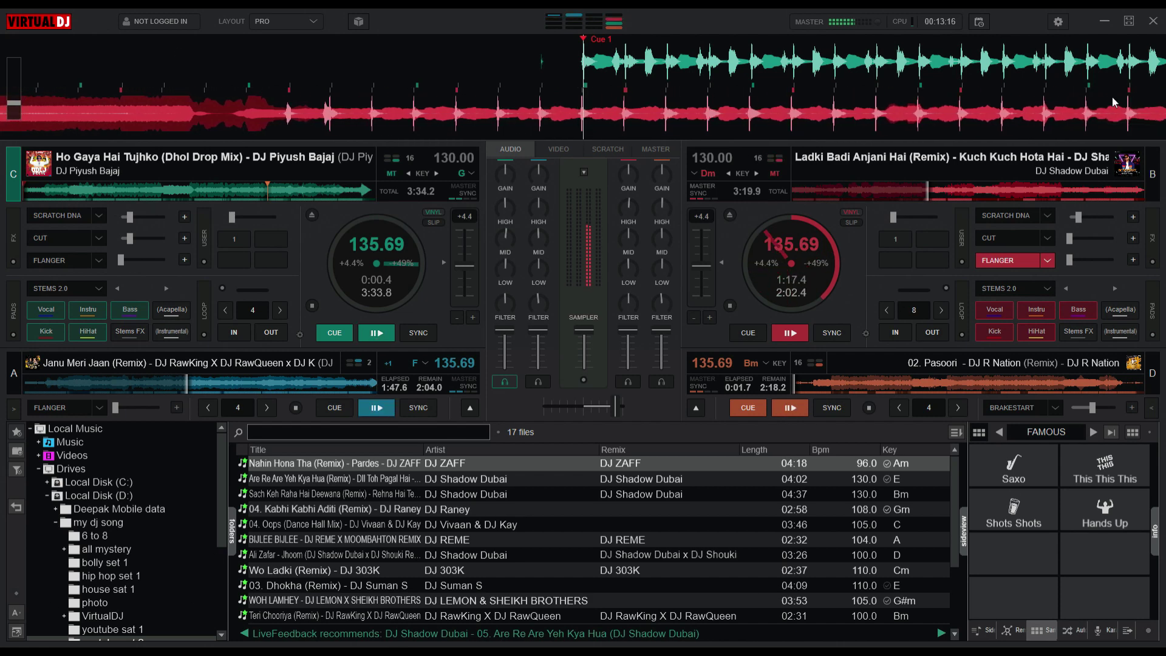
{"action": "left_click", "coordinate": [373, 333]}
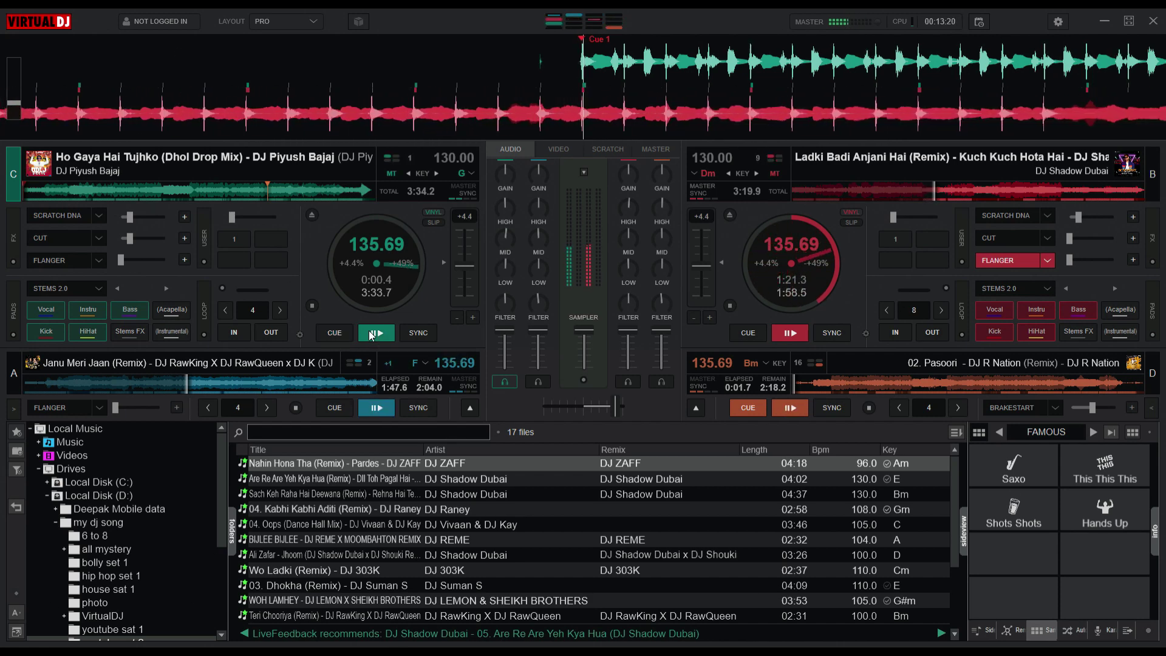
{"action": "left_click_drag", "start_coordinate": [611, 403], "coordinate": [580, 408]}
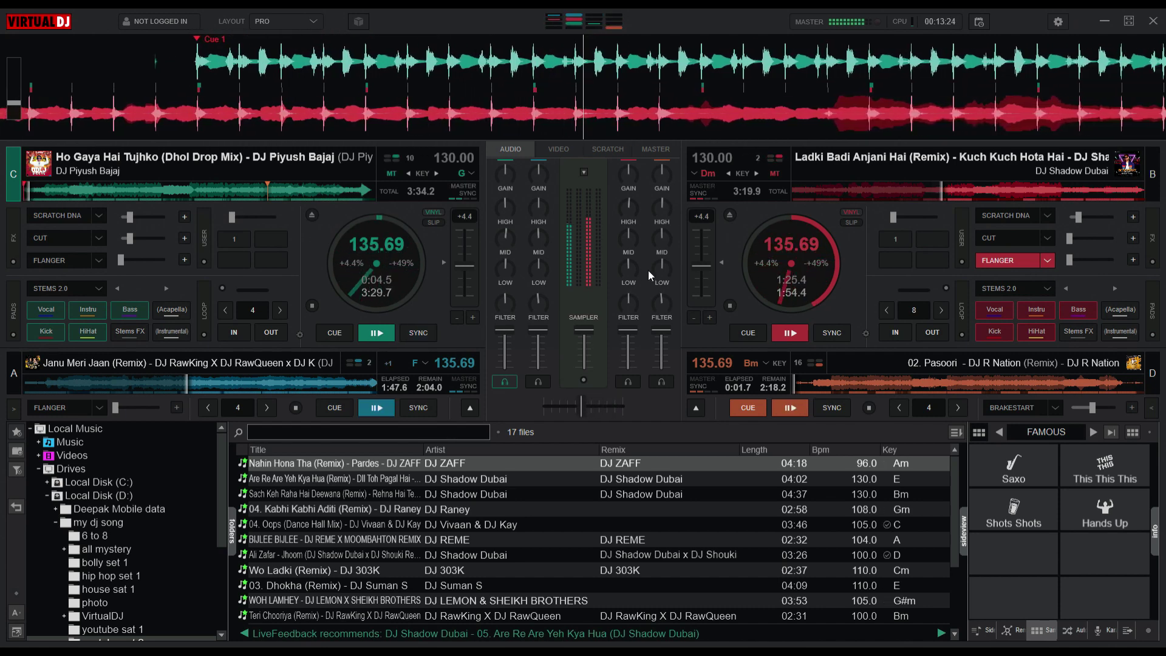
{"action": "left_click_drag", "start_coordinate": [628, 268], "coordinate": [613, 308]}
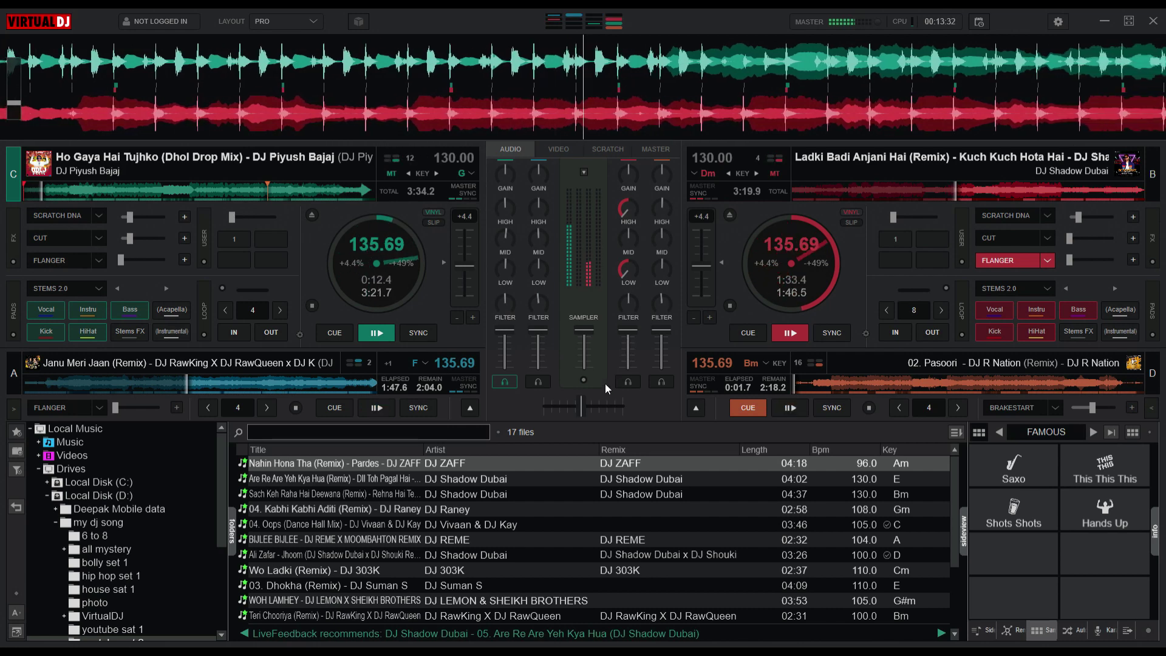
{"action": "left_click_drag", "start_coordinate": [584, 402], "coordinate": [585, 405]}
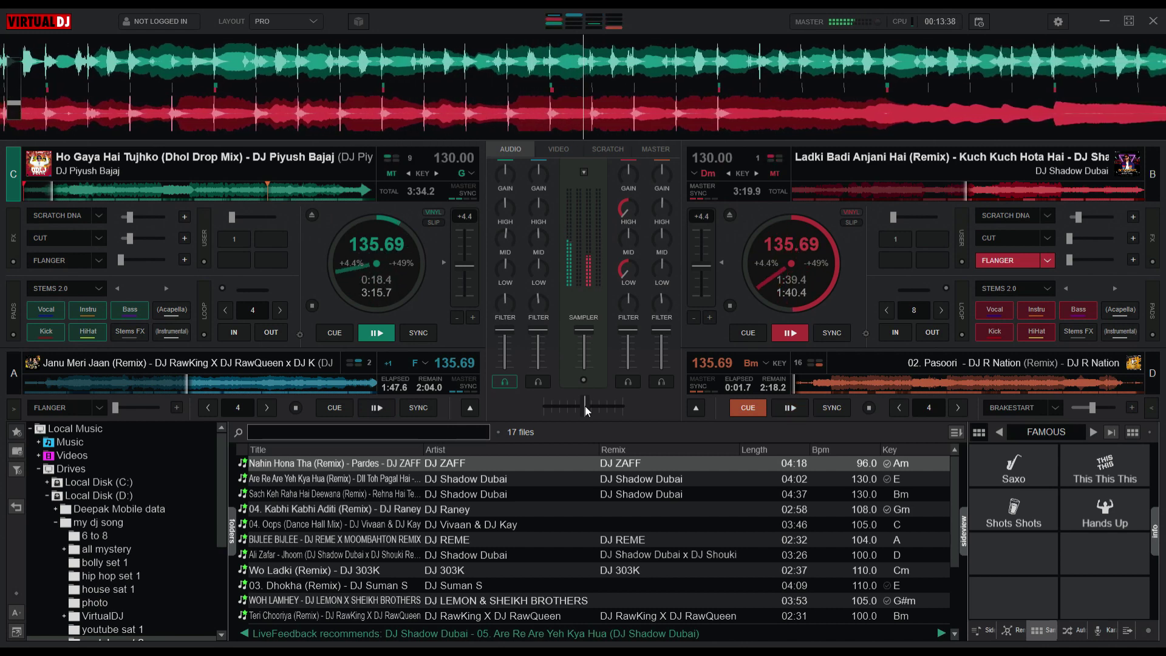
{"action": "left_click_drag", "start_coordinate": [584, 406], "coordinate": [518, 421]}
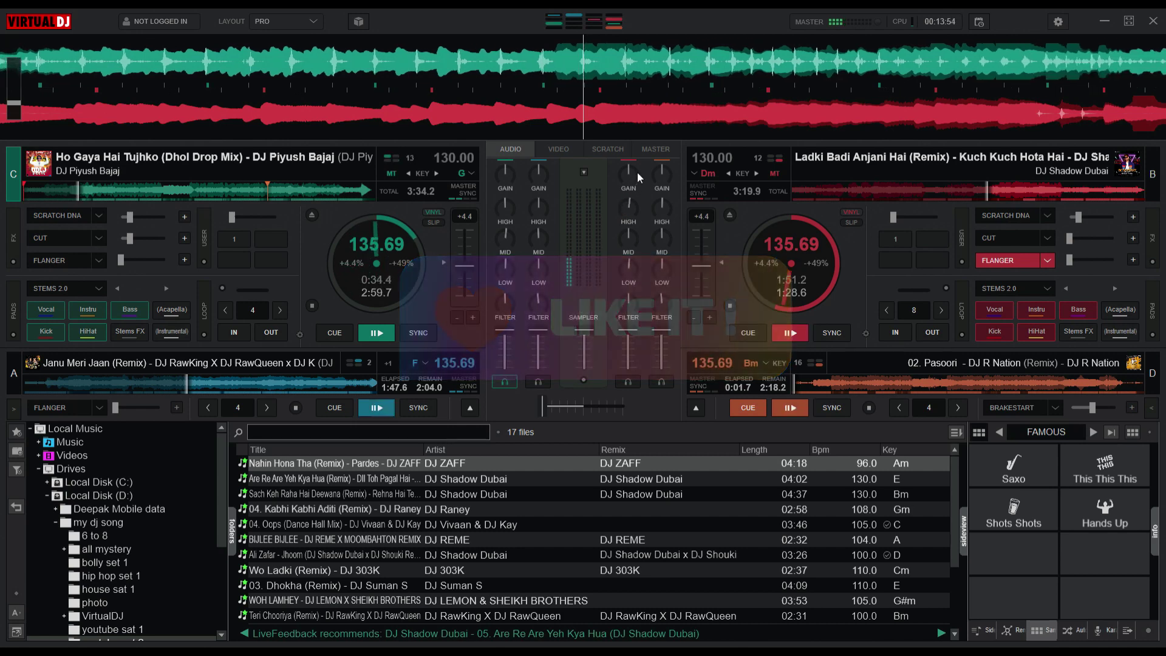
- Swap Pasoori's deck D into view, reset the crossfader to centre, and add Scratch DNA to deck C
{"action": "left_click", "coordinate": [695, 406]}
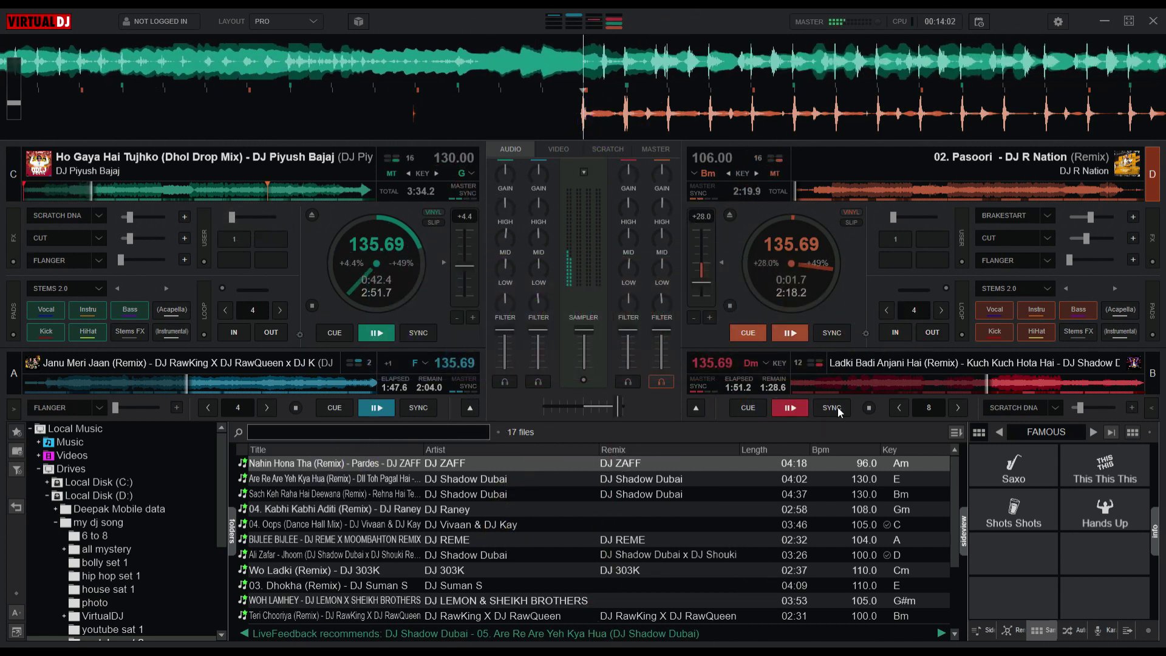
{"action": "left_click_drag", "start_coordinate": [542, 402], "coordinate": [552, 406]}
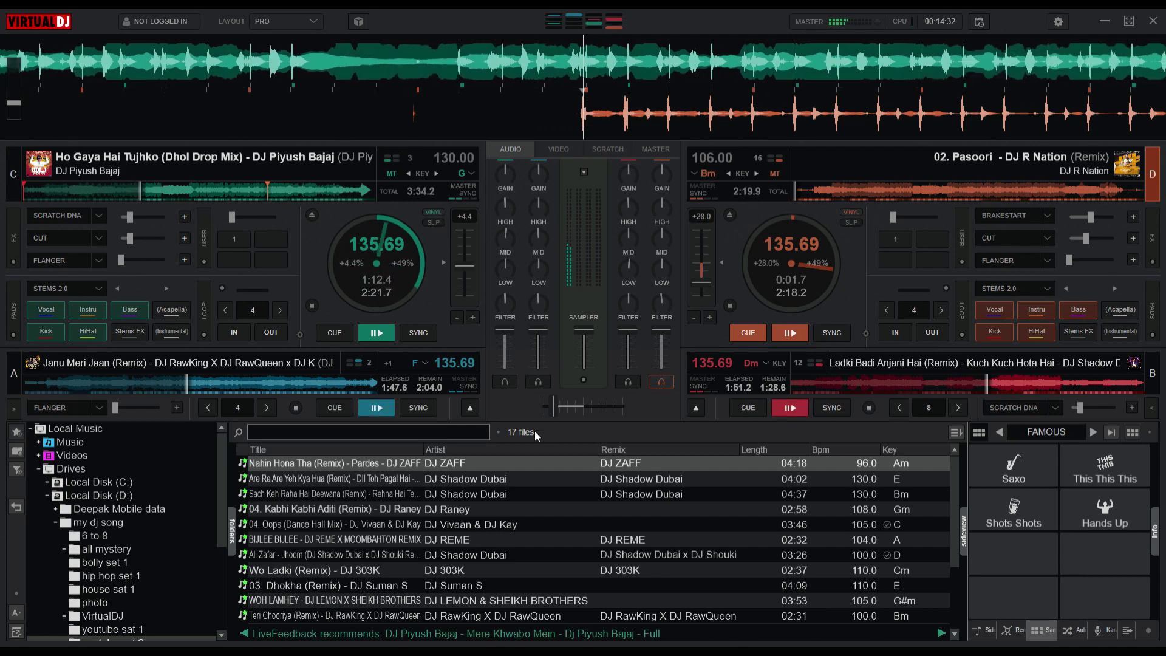
{"action": "right_click", "coordinate": [579, 406]}
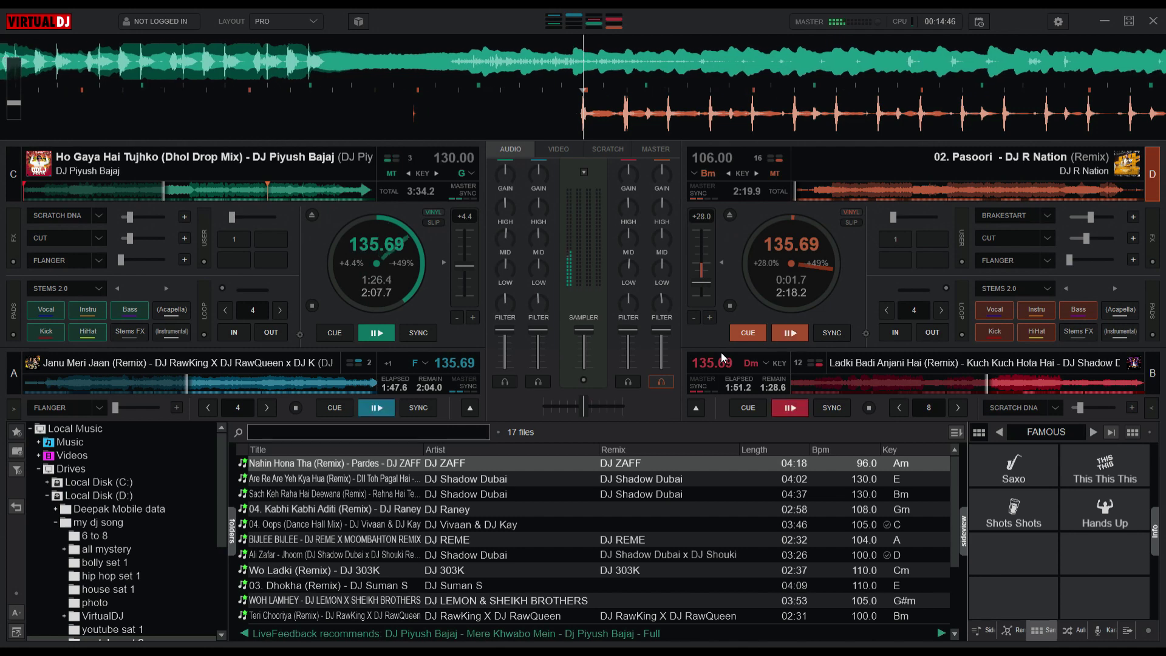
{"action": "mouse_move", "coordinate": [721, 355]}
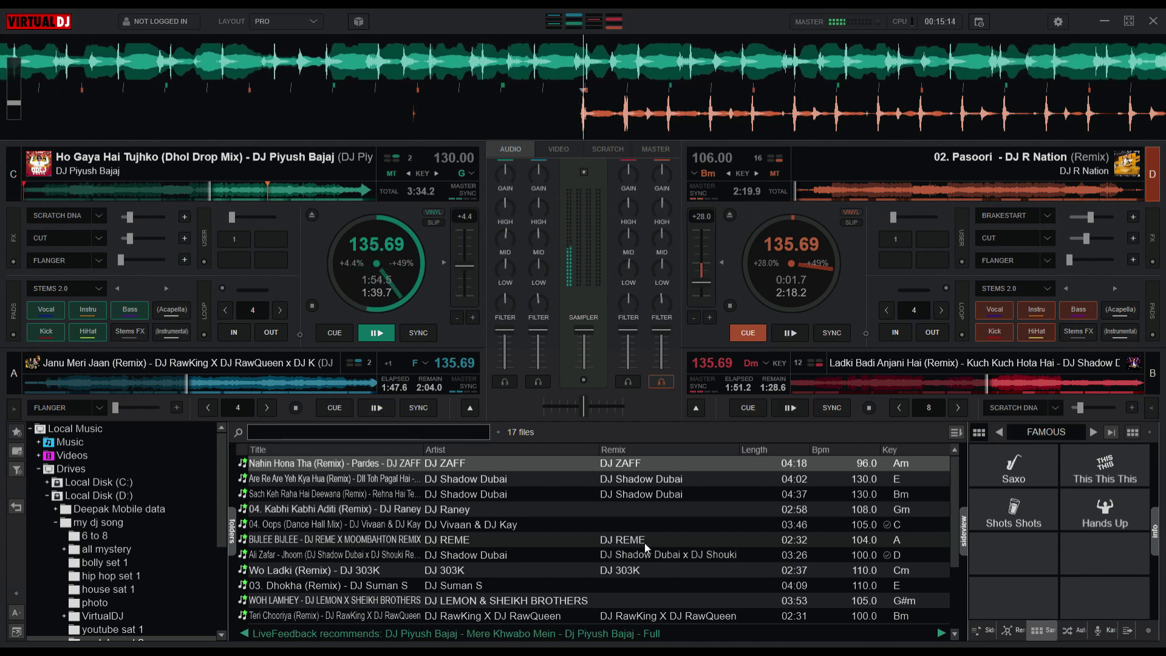
{"action": "left_click", "coordinate": [57, 216]}
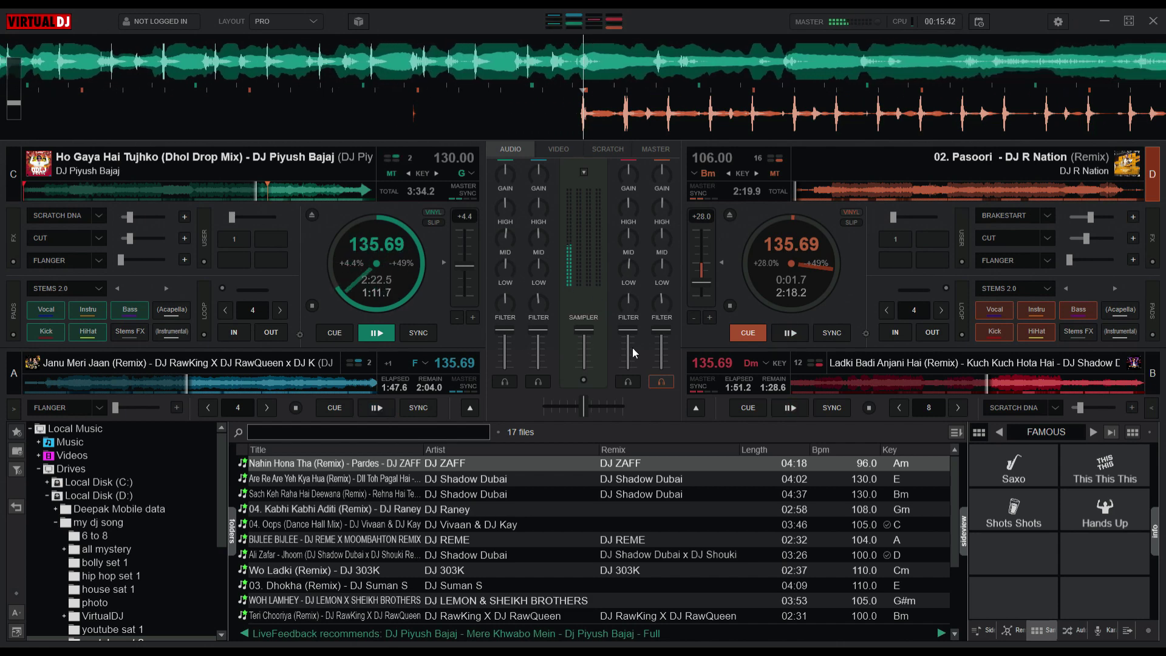
- Reset Pasoori's pitch to its original 106 BPM and play it from the beginning
{"action": "left_click", "coordinate": [801, 329]}
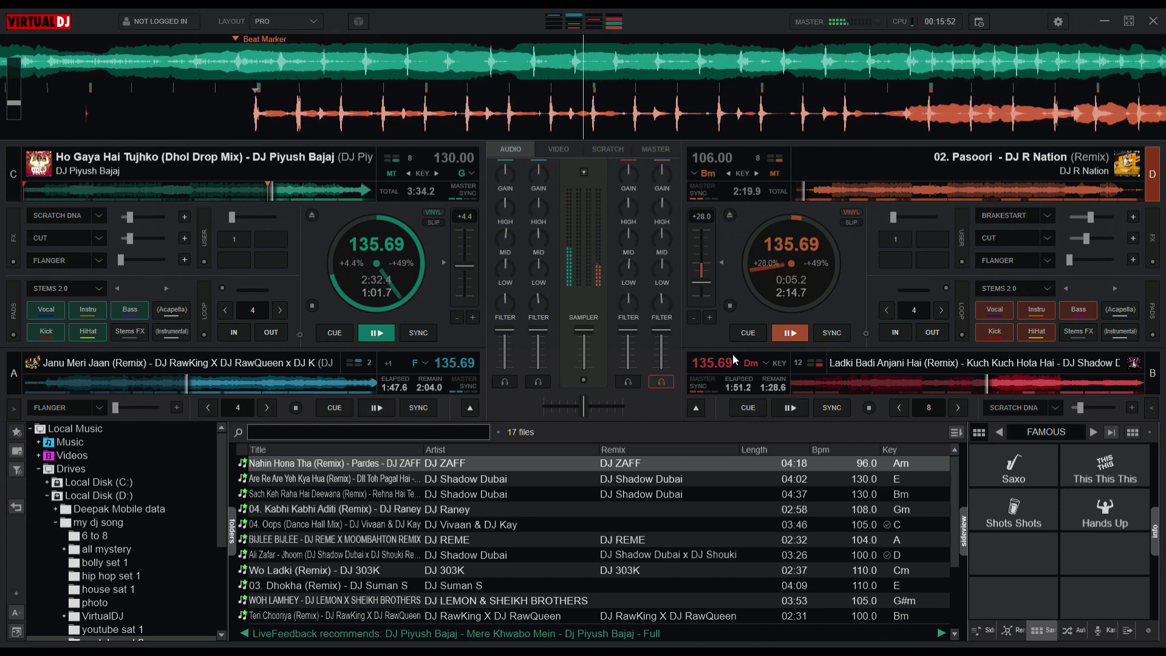
{"action": "left_click", "coordinate": [789, 332]}
{"action": "left_click_drag", "start_coordinate": [702, 282], "coordinate": [705, 260]}
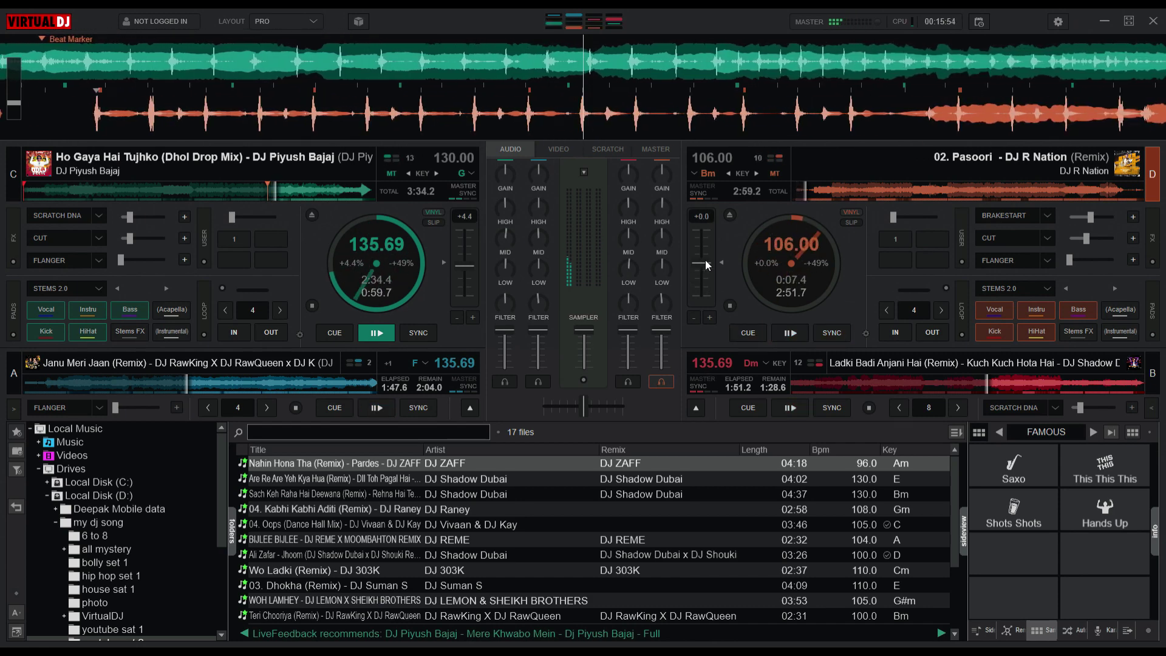
{"action": "left_click_drag", "start_coordinate": [800, 192], "coordinate": [773, 195]}
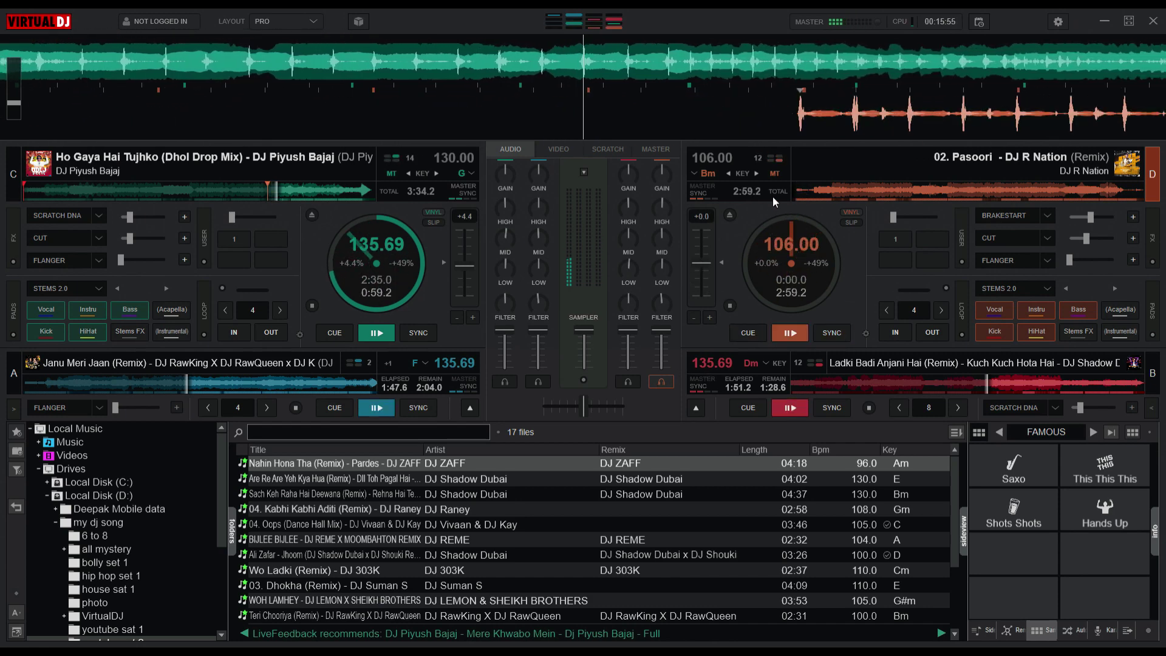
{"action": "left_click", "coordinate": [799, 337]}
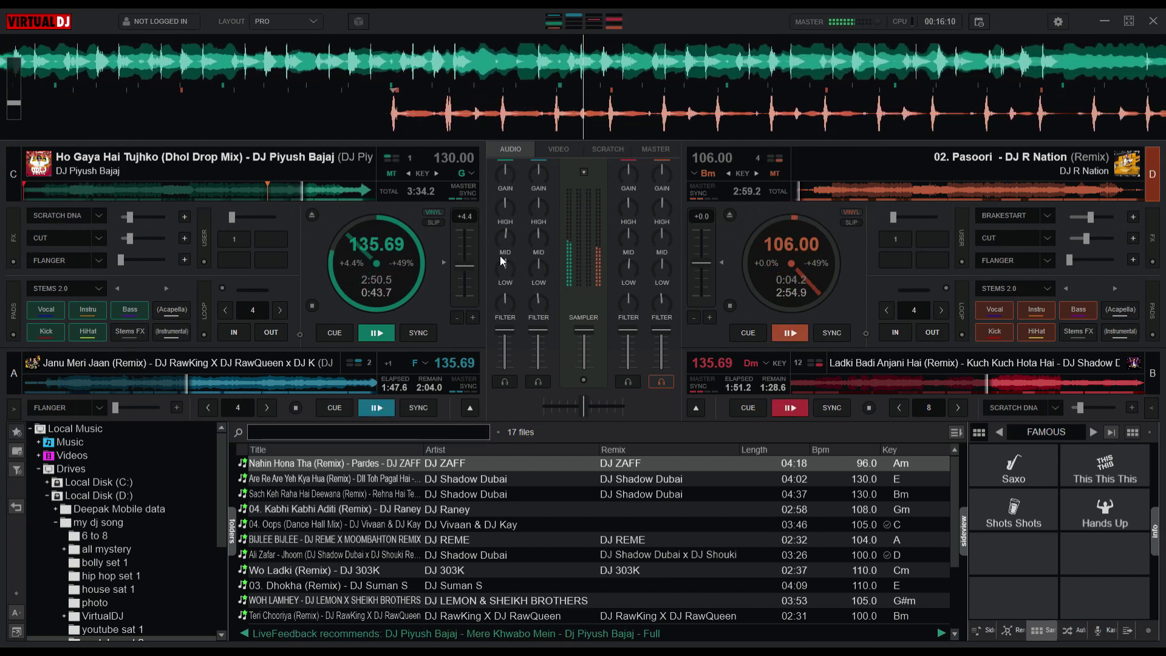
- Dip Ho Gaya Hai Tujhko's bass, highs and filter, speed Pasoori to 110.64 BPM, then restore the knobs
{"action": "left_click_drag", "start_coordinate": [504, 266], "coordinate": [510, 307]}
{"action": "left_click_drag", "start_coordinate": [508, 197], "coordinate": [505, 231]}
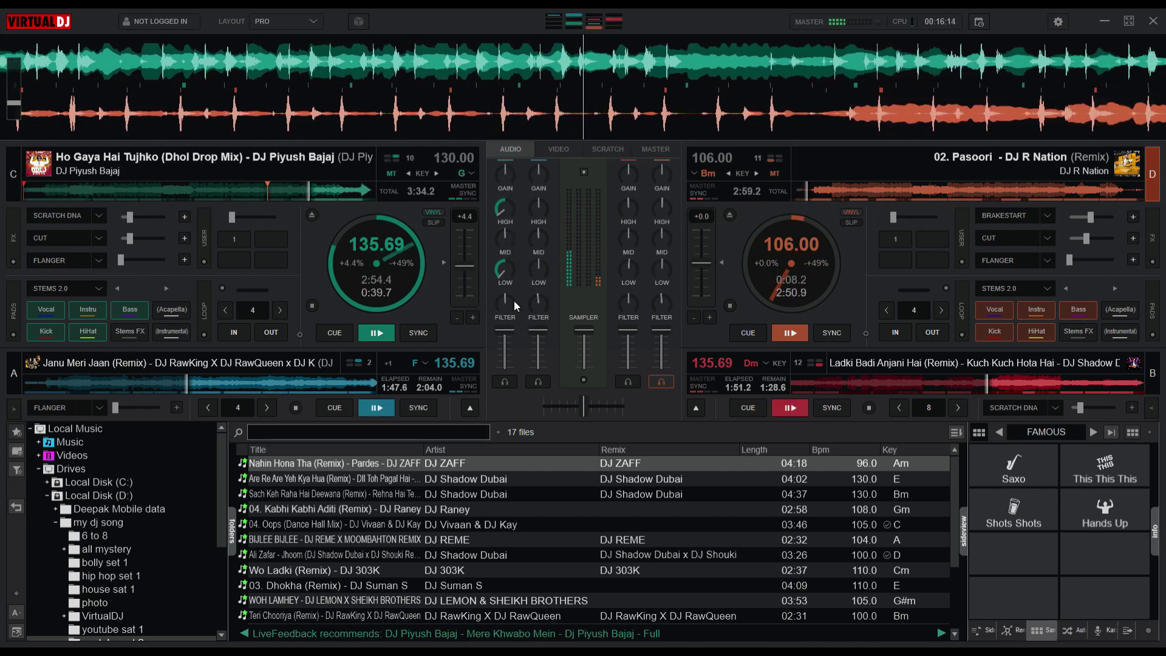
{"action": "left_click_drag", "start_coordinate": [514, 301], "coordinate": [515, 351]}
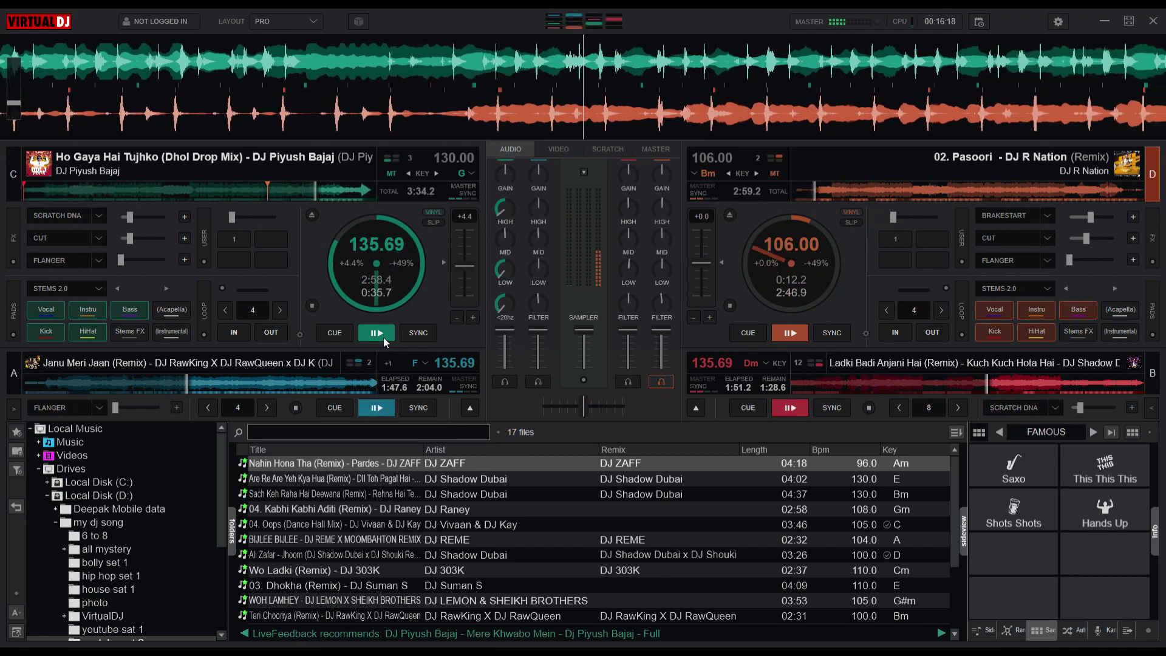
{"action": "left_click_drag", "start_coordinate": [698, 257], "coordinate": [697, 261]}
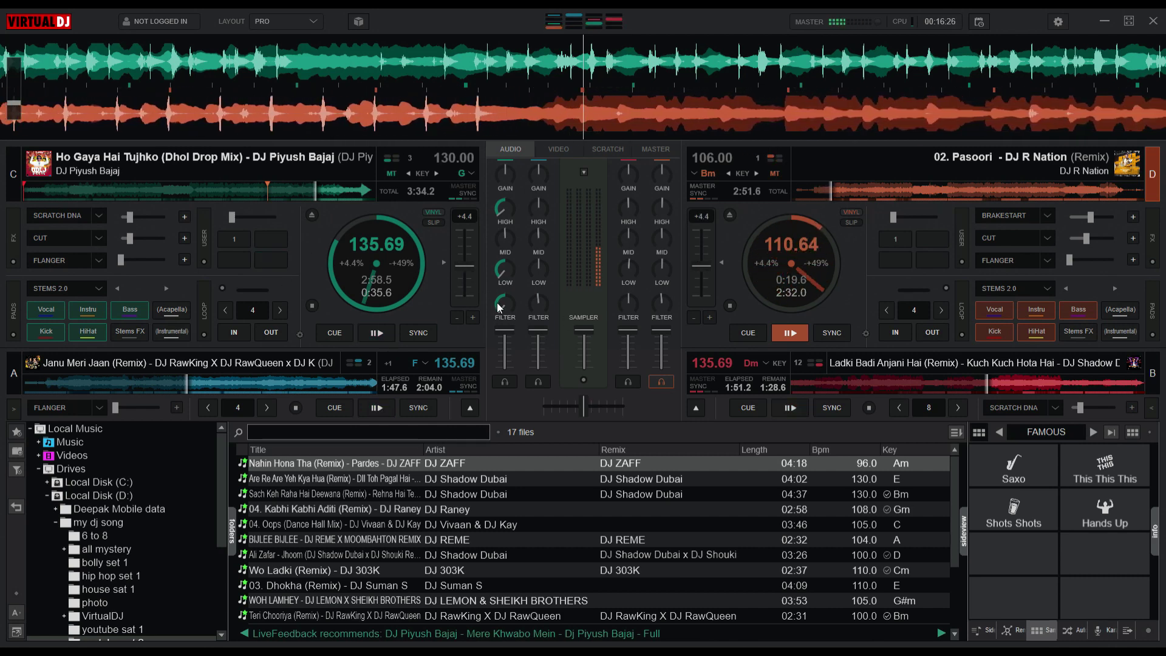
{"action": "left_click_drag", "start_coordinate": [500, 302], "coordinate": [505, 225]}
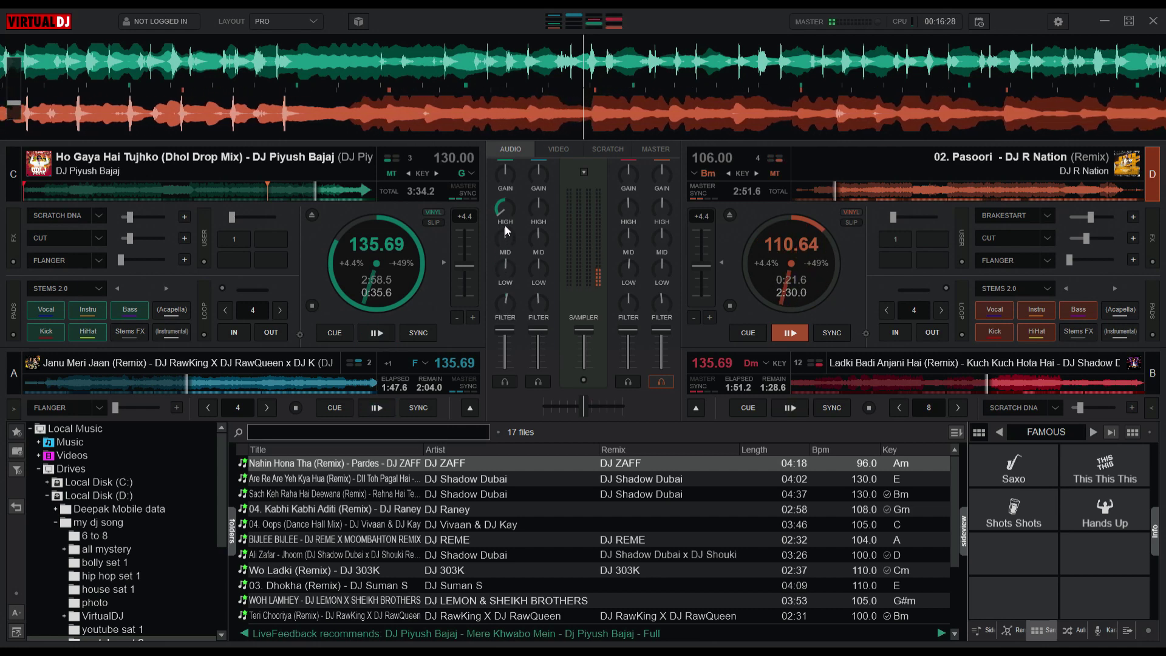
{"action": "left_click_drag", "start_coordinate": [502, 294], "coordinate": [503, 295]}
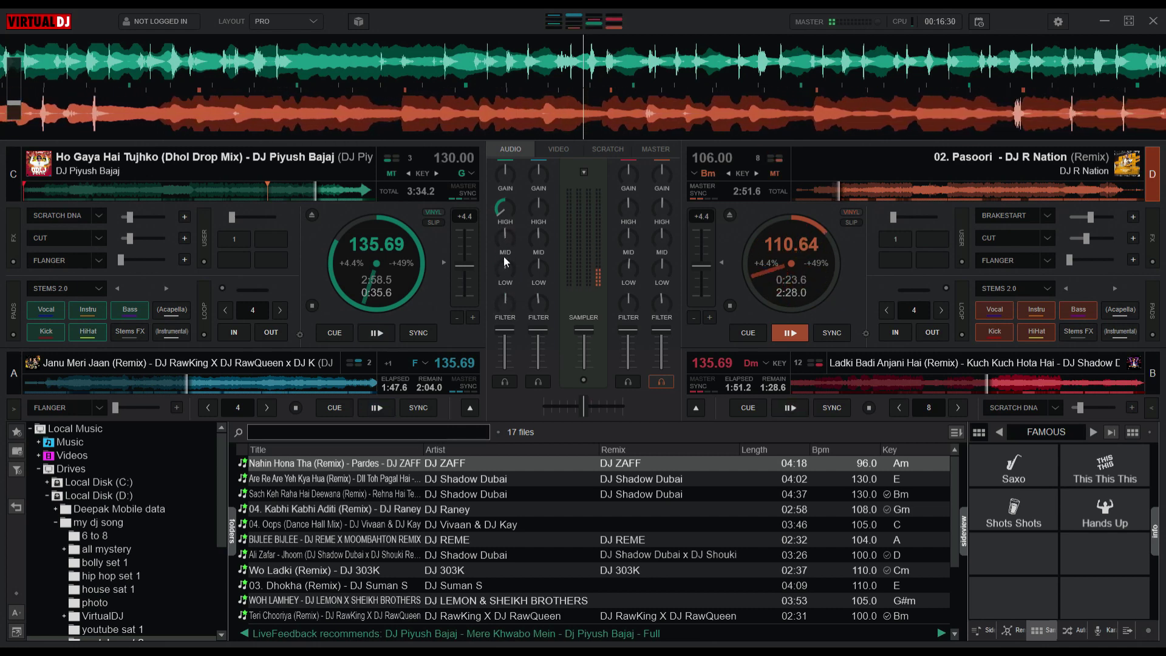
{"action": "left_click_drag", "start_coordinate": [498, 215], "coordinate": [503, 186]}
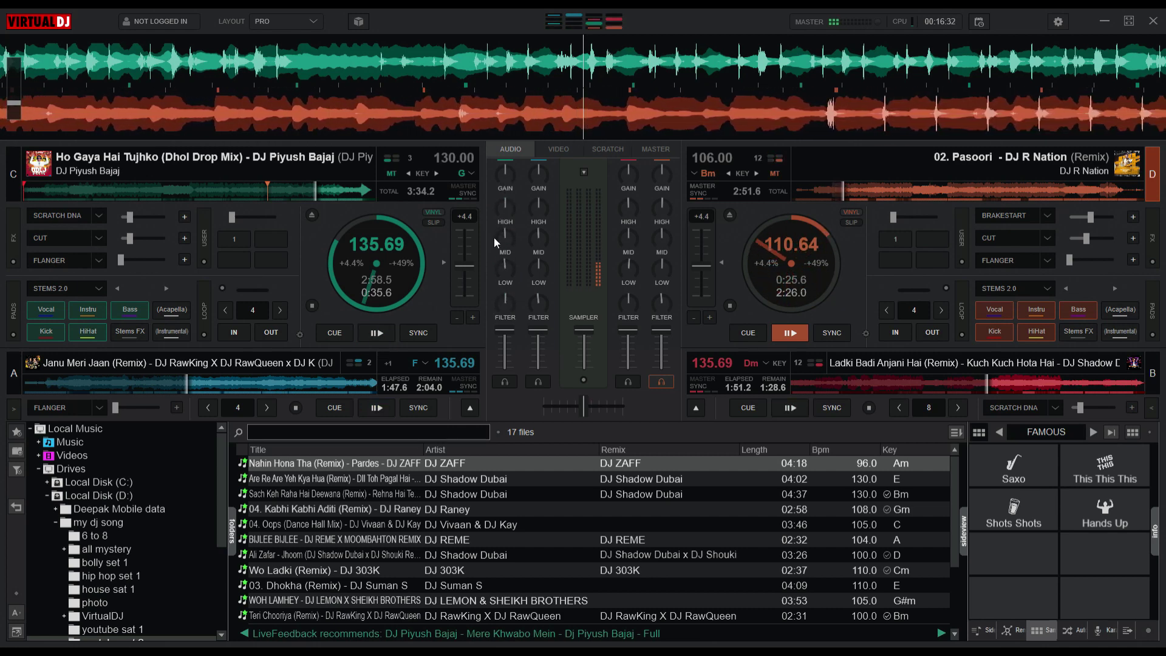
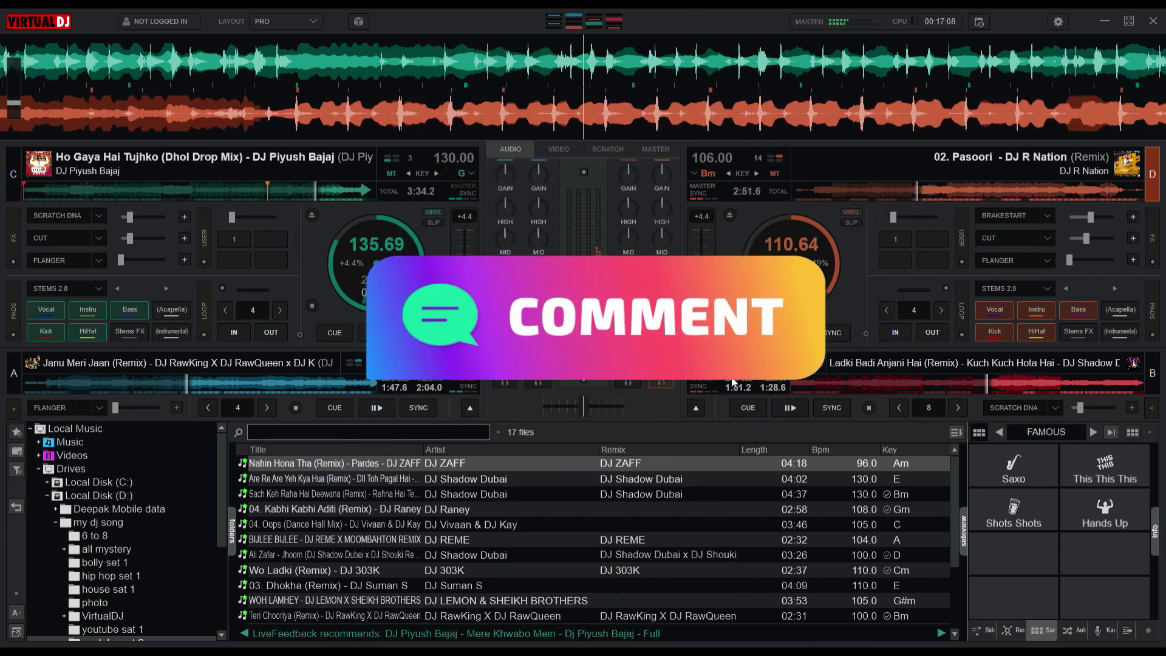
- Sweep deck D's color filter on Pasoori down below 98 Hz, leaving just its low end
{"action": "scroll", "coordinate": [663, 303], "scroll_direction": "down", "scroll_amount": 3}
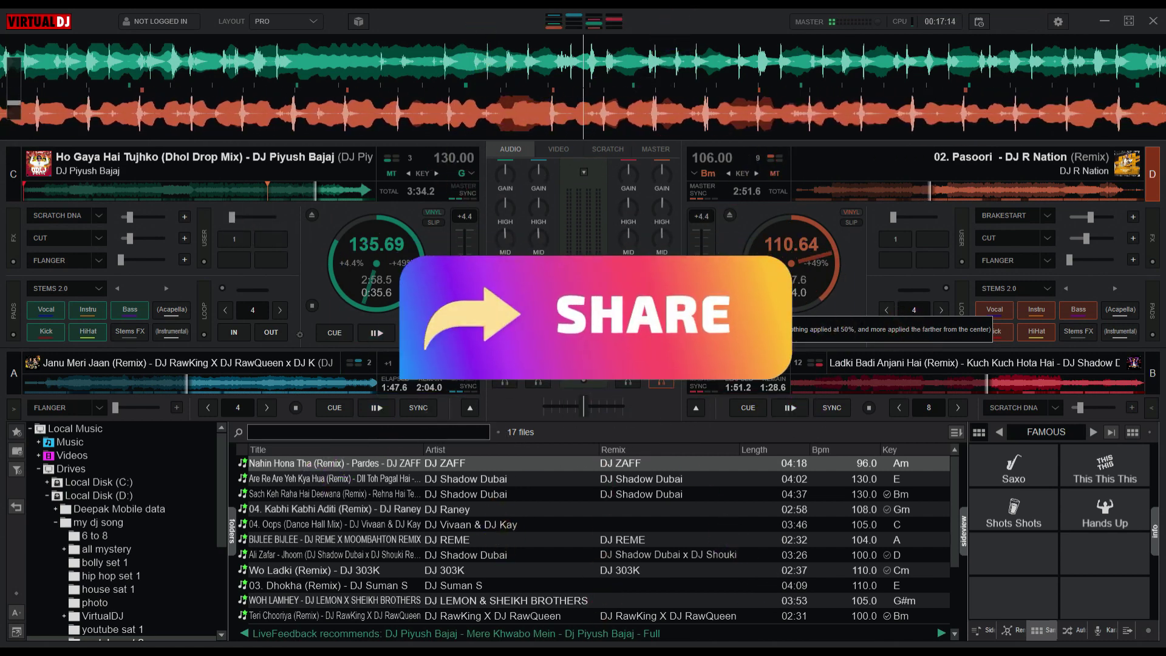
{"action": "scroll", "coordinate": [663, 305], "scroll_direction": "down", "scroll_amount": 4}
{"action": "scroll", "coordinate": [663, 304], "scroll_direction": "down", "scroll_amount": 2}
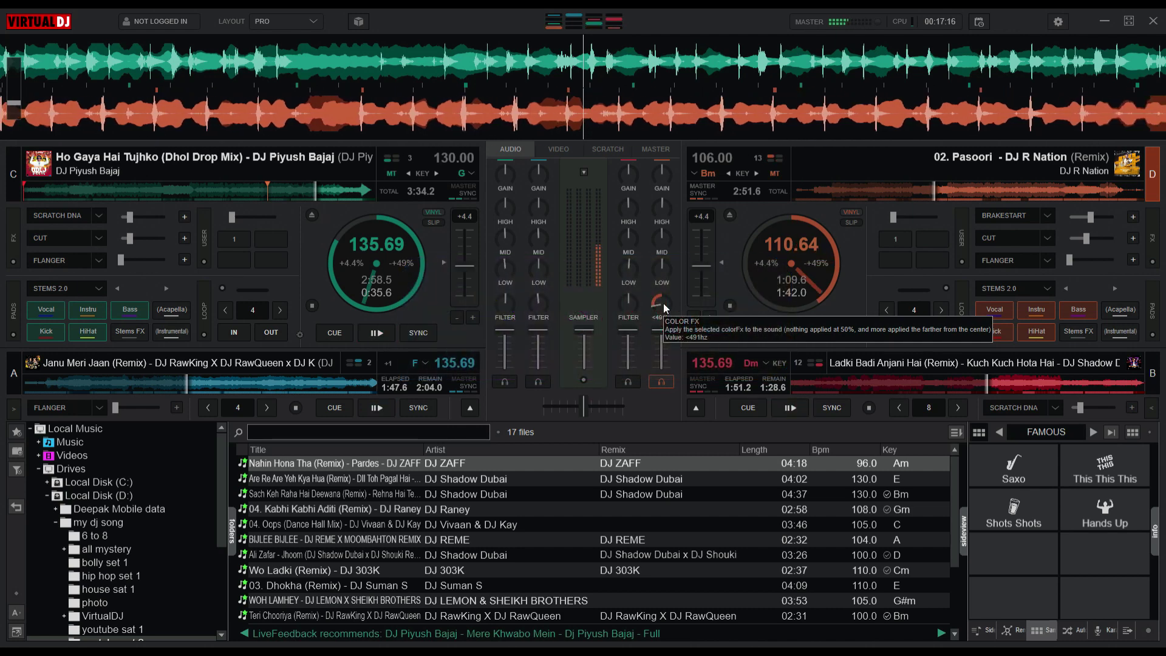